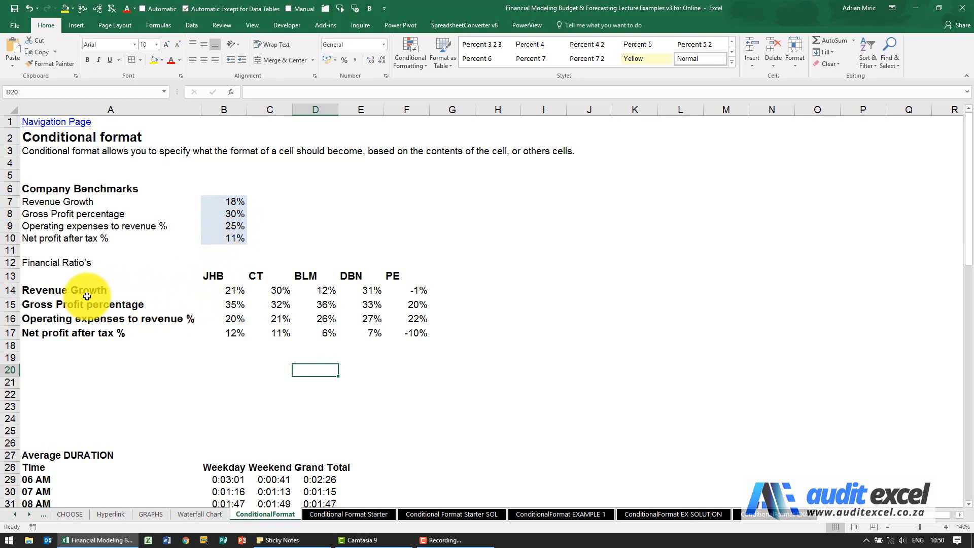
pyautogui.click(225, 290)
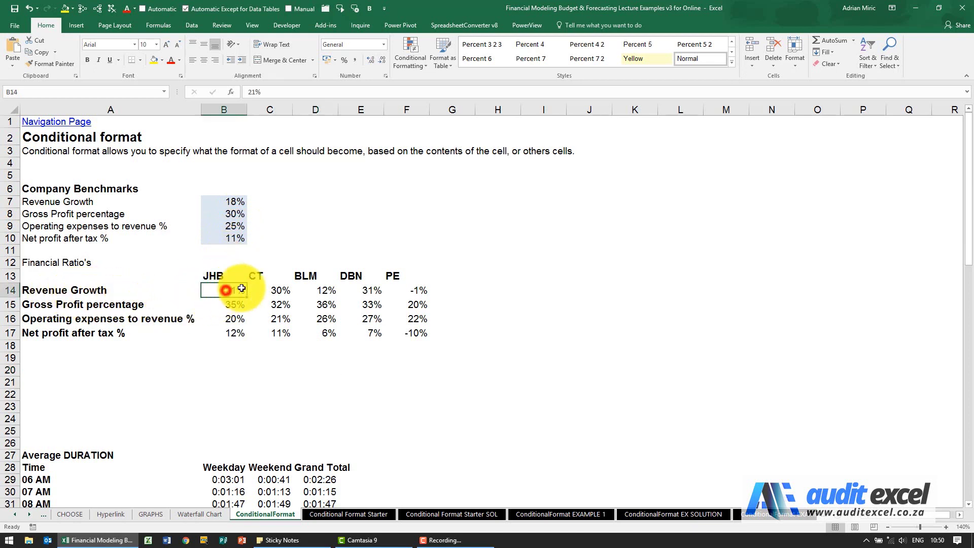
pyautogui.moveTo(241, 289); pyautogui.dragTo(401, 283)
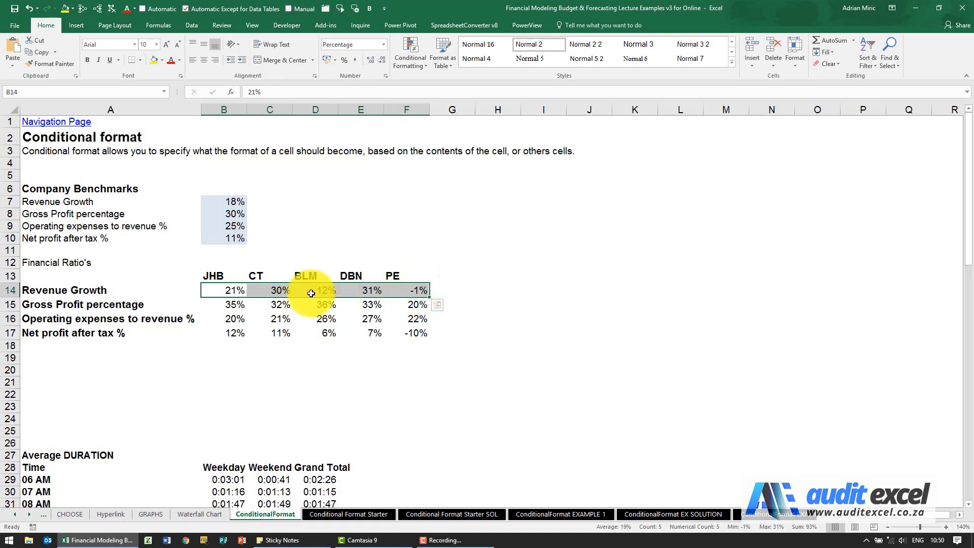
pyautogui.click(372, 292)
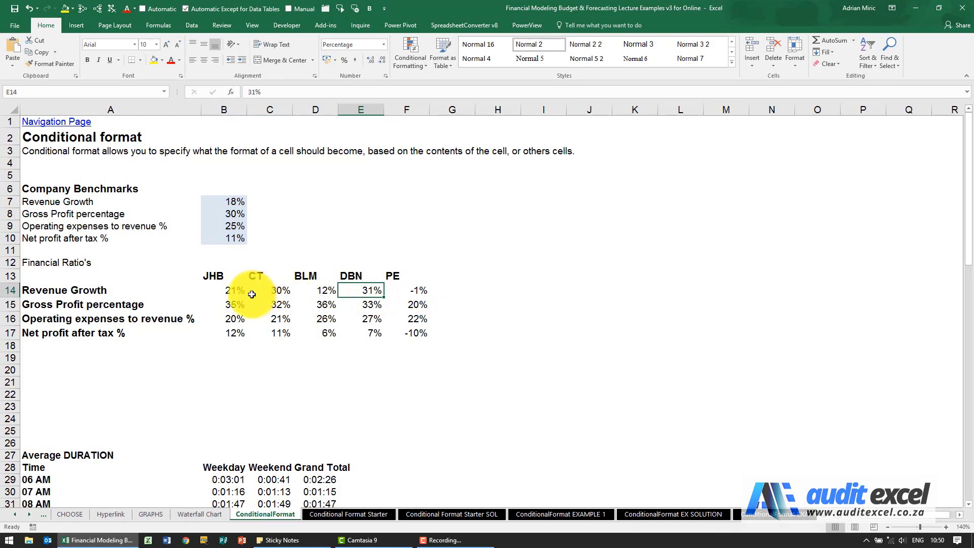
pyautogui.click(409, 289)
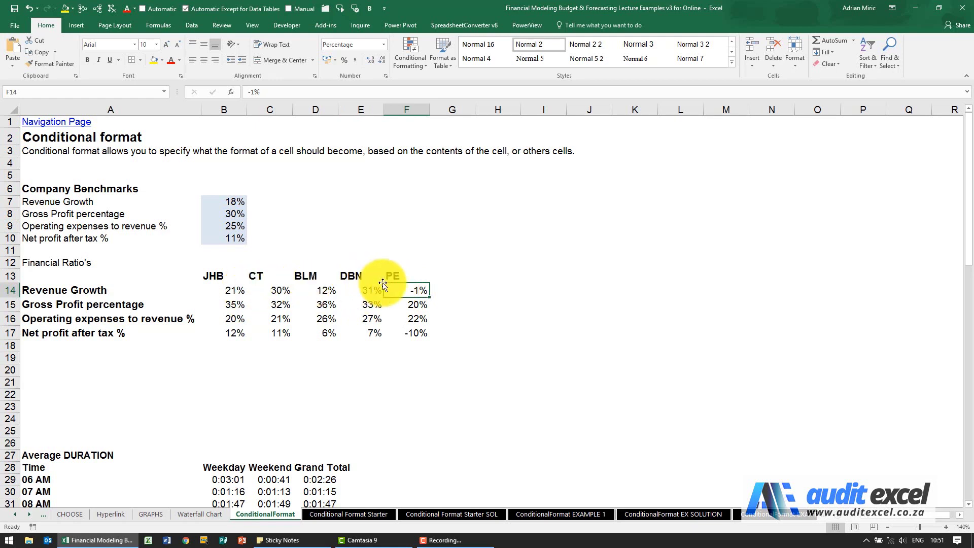
# Start a Greater Than highlight rule for the Revenue Growth ratios in B14:F14 with a threshold of 30%
pyautogui.moveTo(236, 290); pyautogui.dragTo(401, 289)
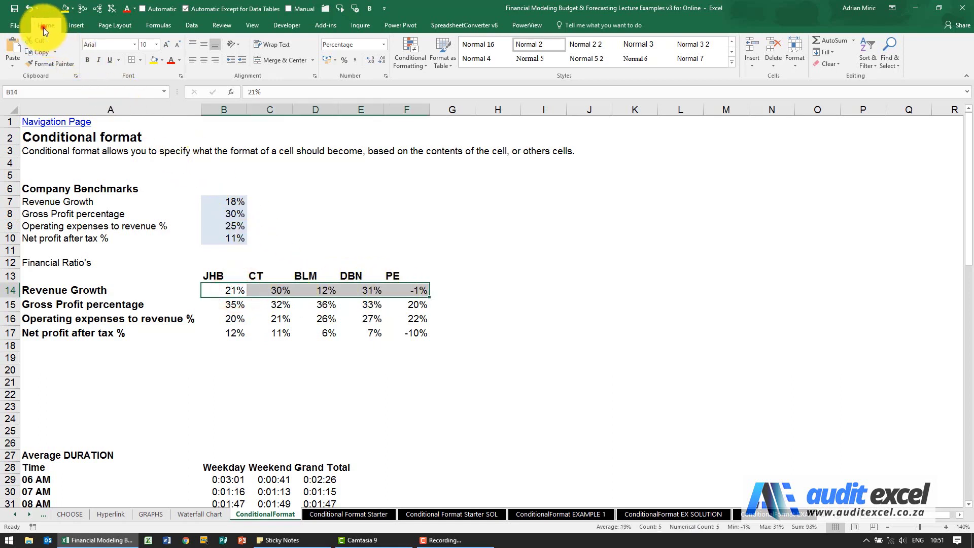
pyautogui.click(404, 64)
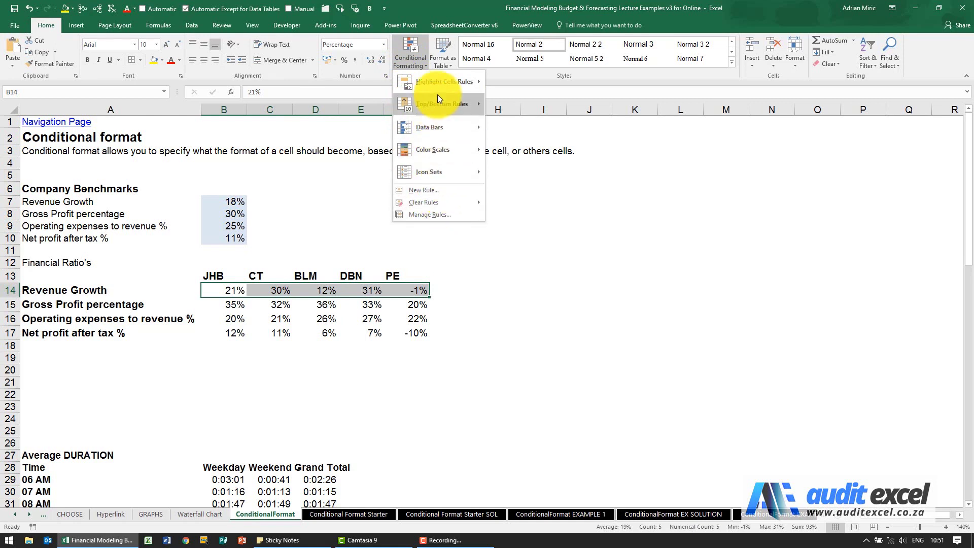
pyautogui.moveTo(437, 87)
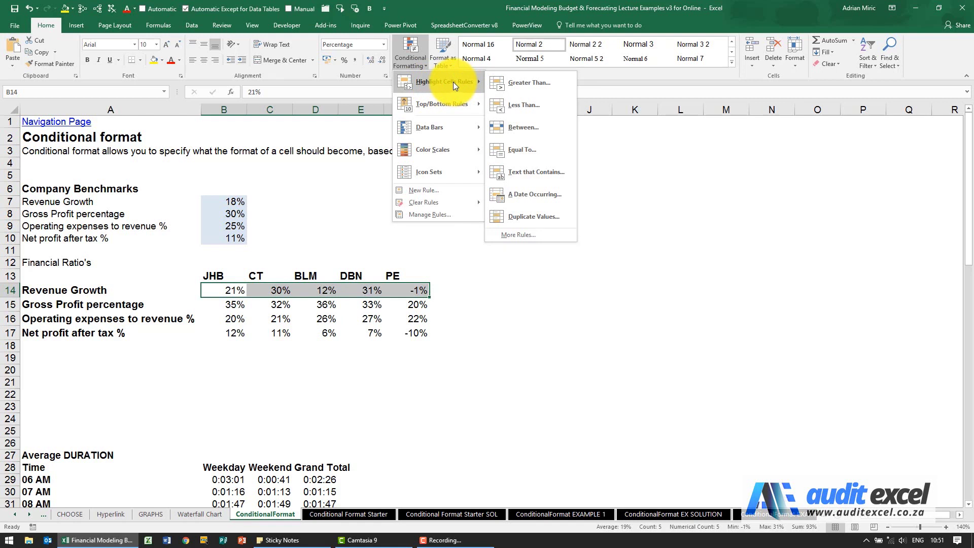
pyautogui.click(546, 82)
pyautogui.moveTo(500, 181); pyautogui.dragTo(427, 169)
pyautogui.click(337, 204)
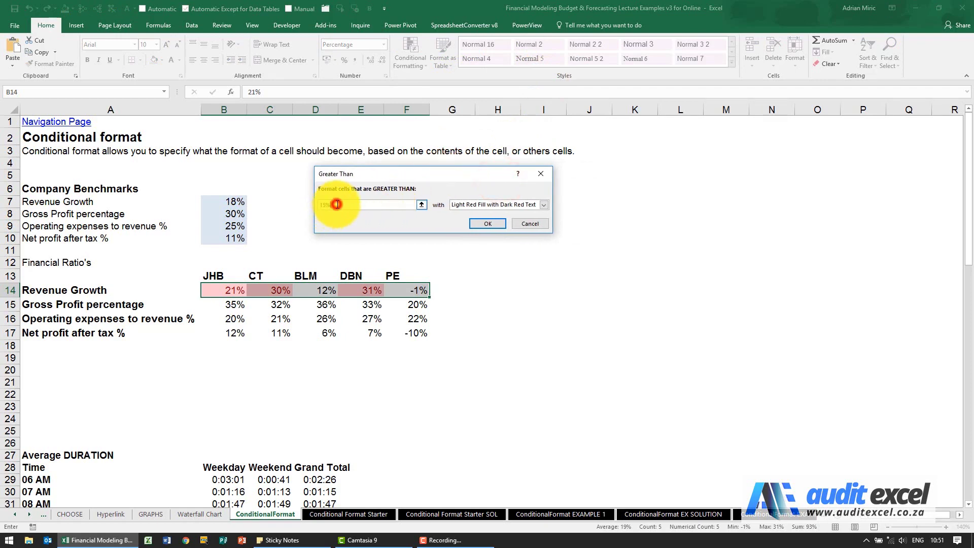
pyautogui.write('30%')
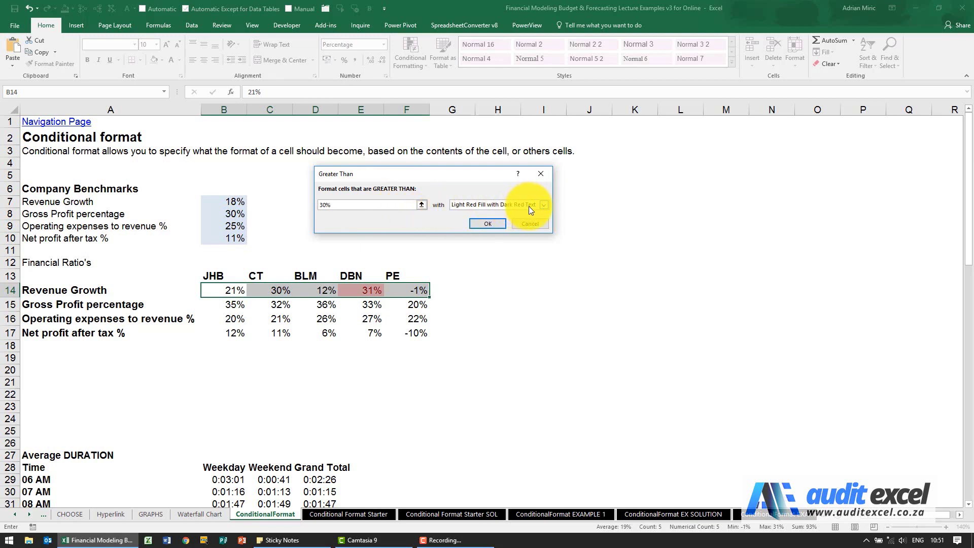
# Give the Greater Than rule a custom format with a light green fill and apply it
pyautogui.click(545, 205)
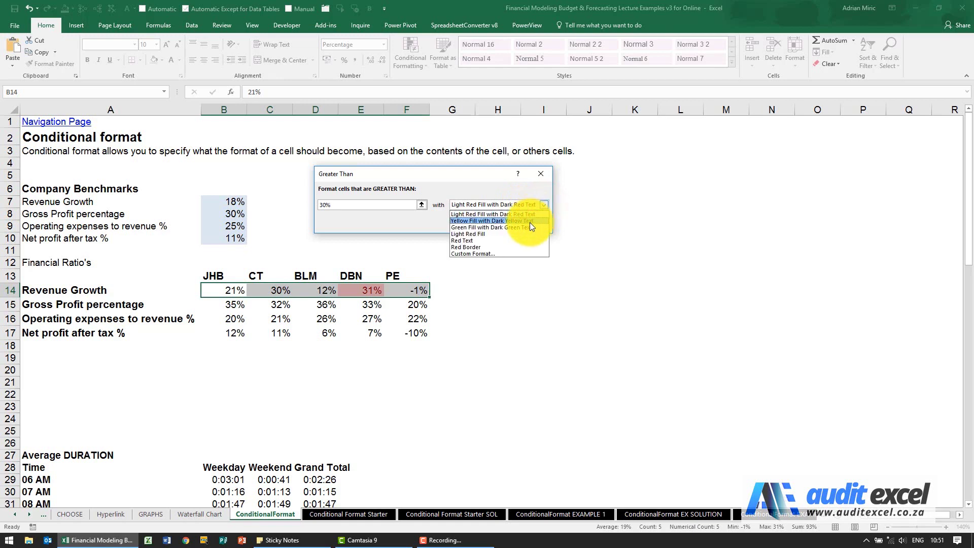
pyautogui.click(492, 254)
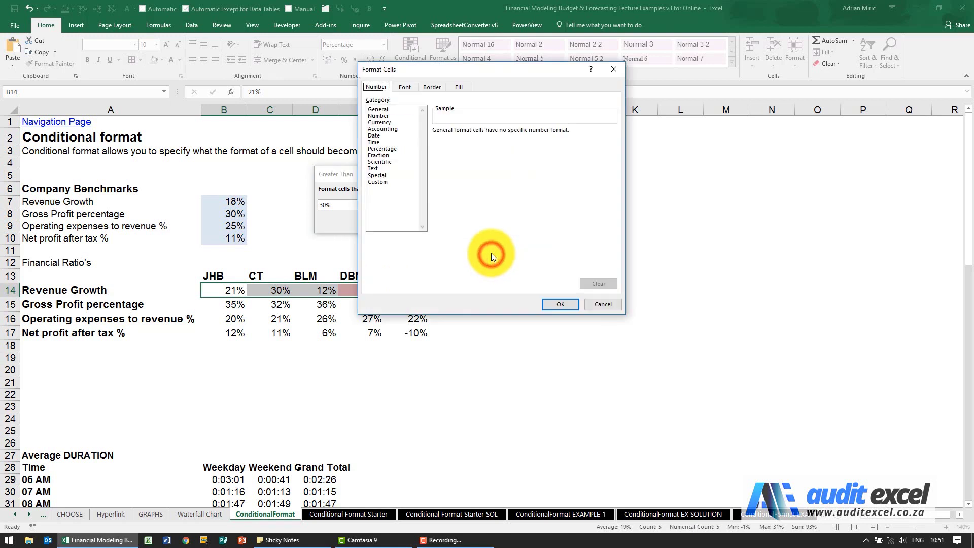
pyautogui.moveTo(431, 71); pyautogui.dragTo(515, 89)
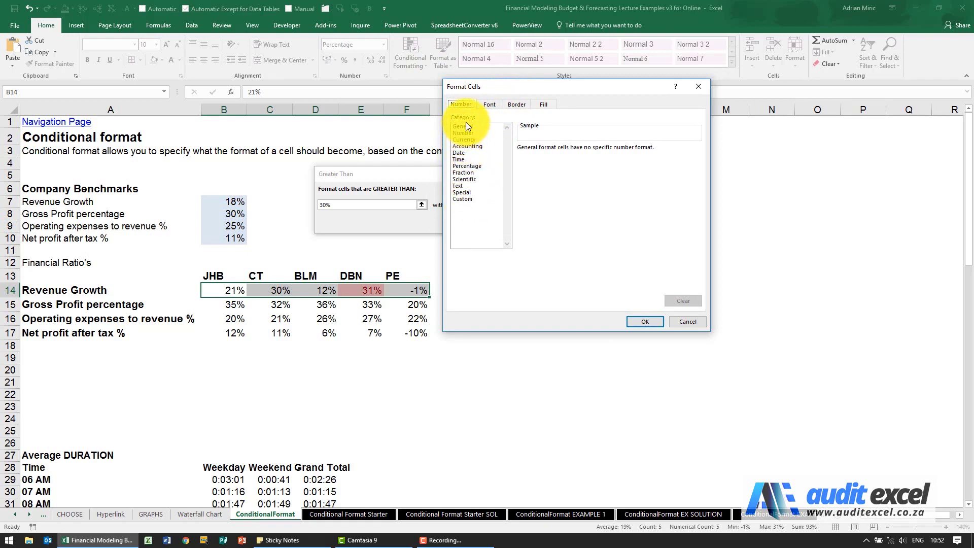
pyautogui.click(486, 105)
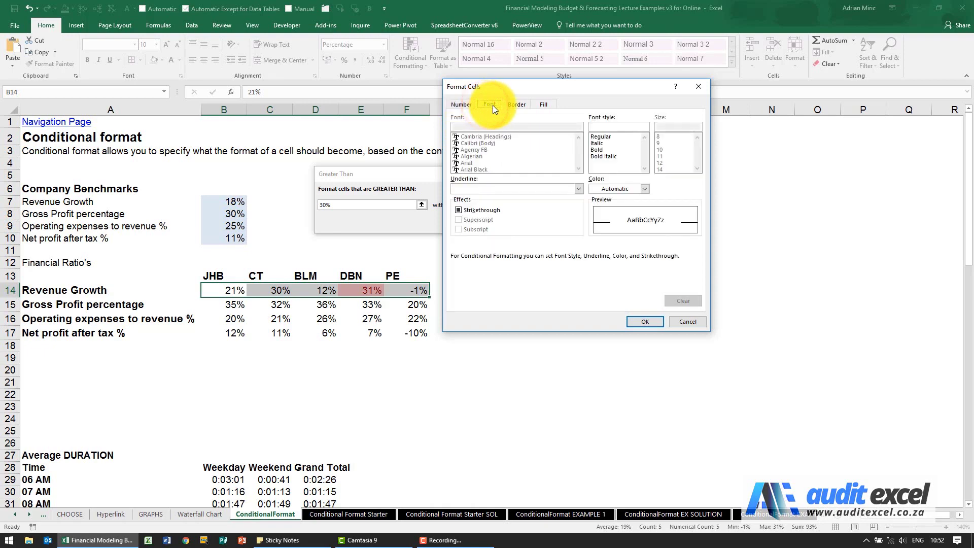
pyautogui.click(512, 105)
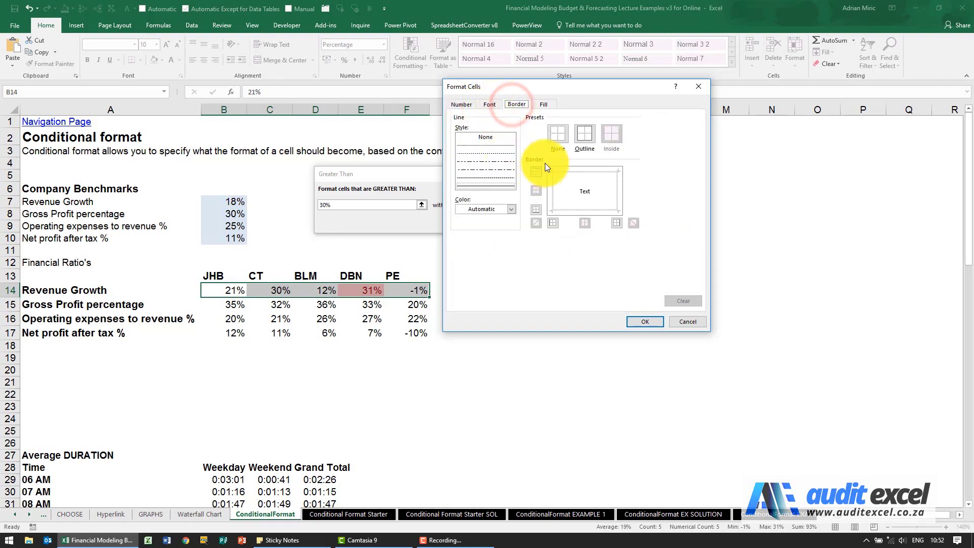
pyautogui.click(542, 105)
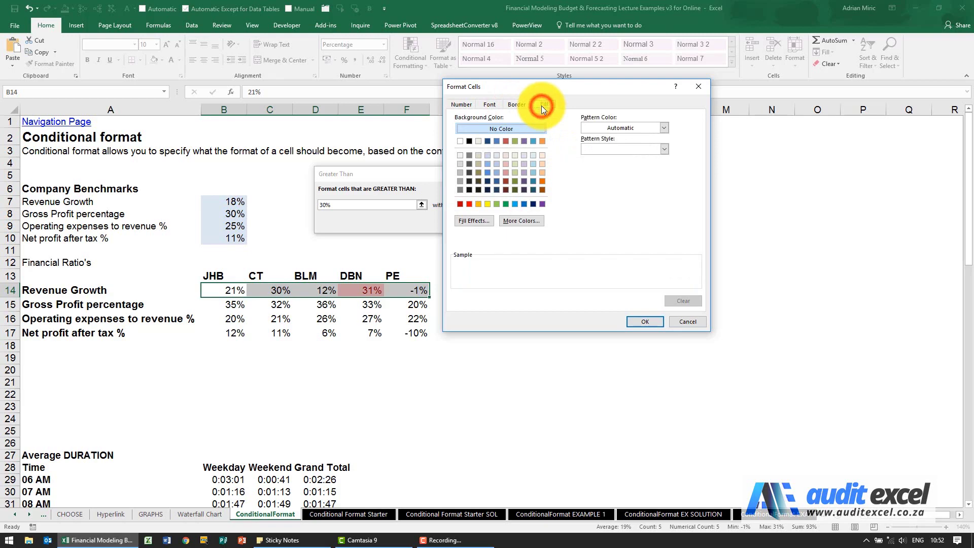
pyautogui.click(497, 204)
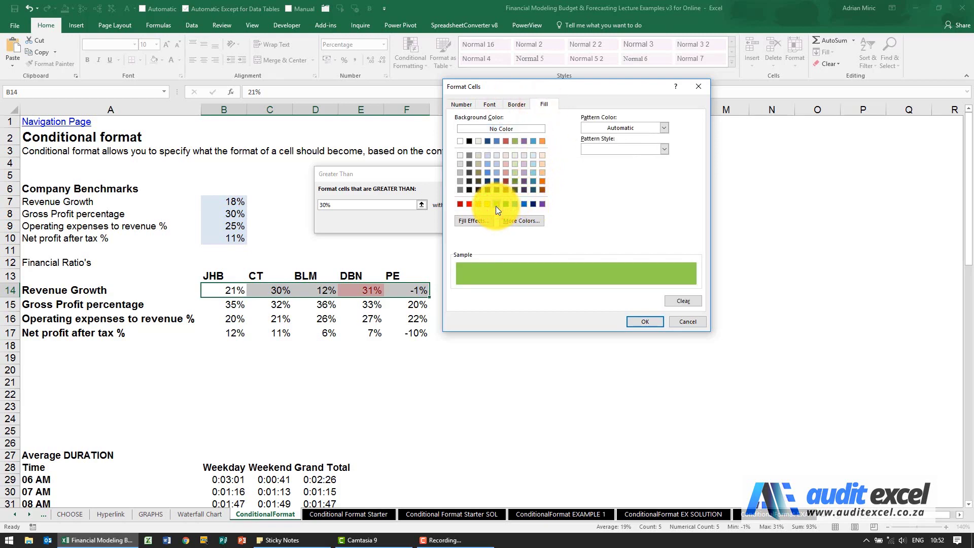
pyautogui.click(644, 322)
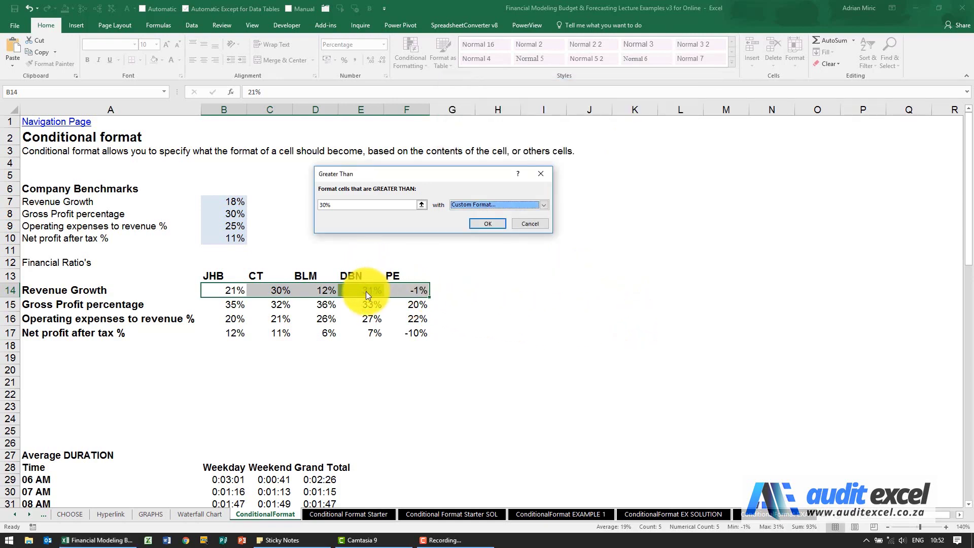
pyautogui.click(479, 222)
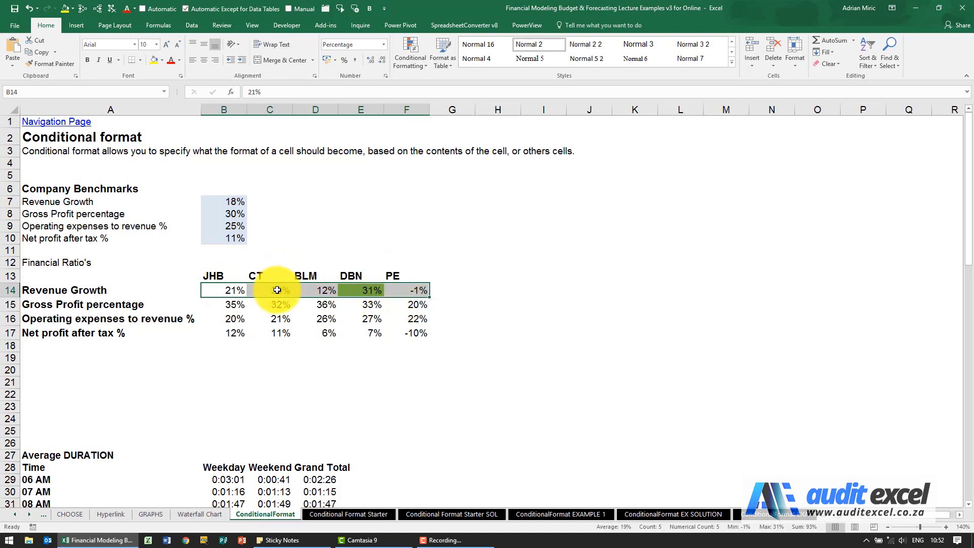
# Start a Between highlight rule for the Revenue Growth ratios in B14:F14 with limits of 10% and 30%
pyautogui.click(409, 60)
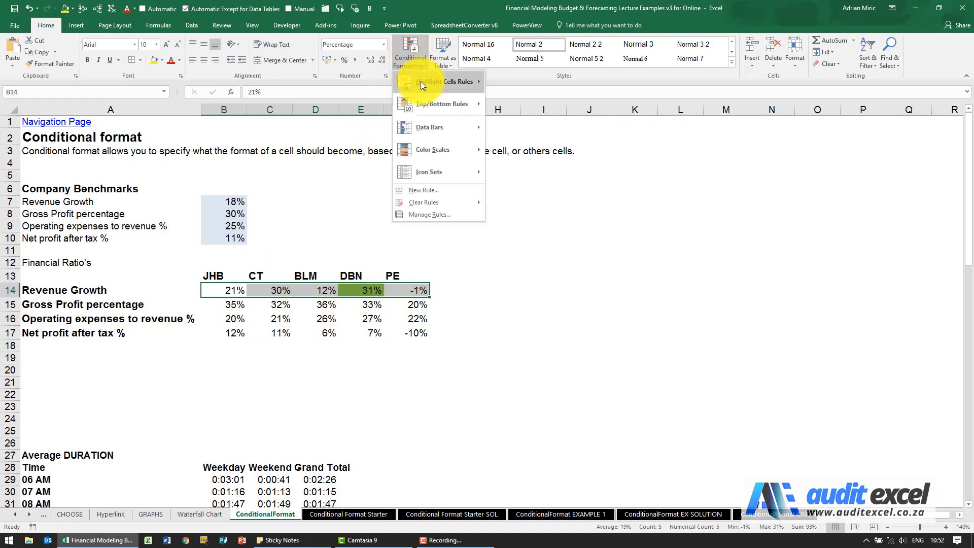
pyautogui.moveTo(421, 81)
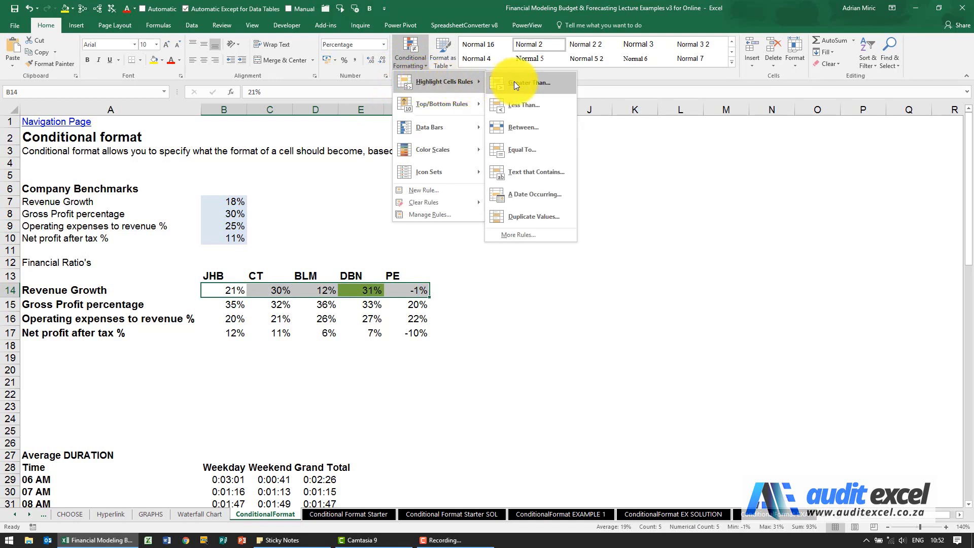
pyautogui.click(531, 127)
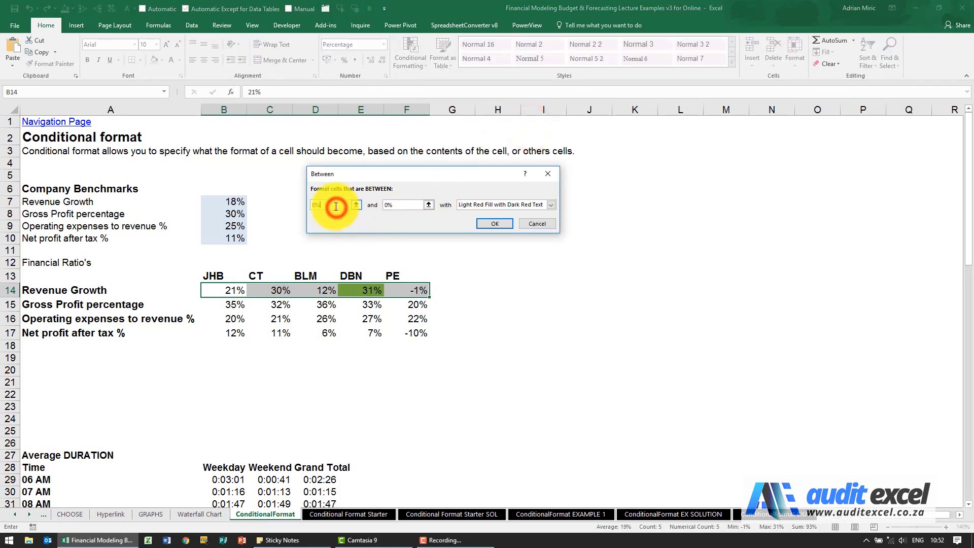
pyautogui.write('1')
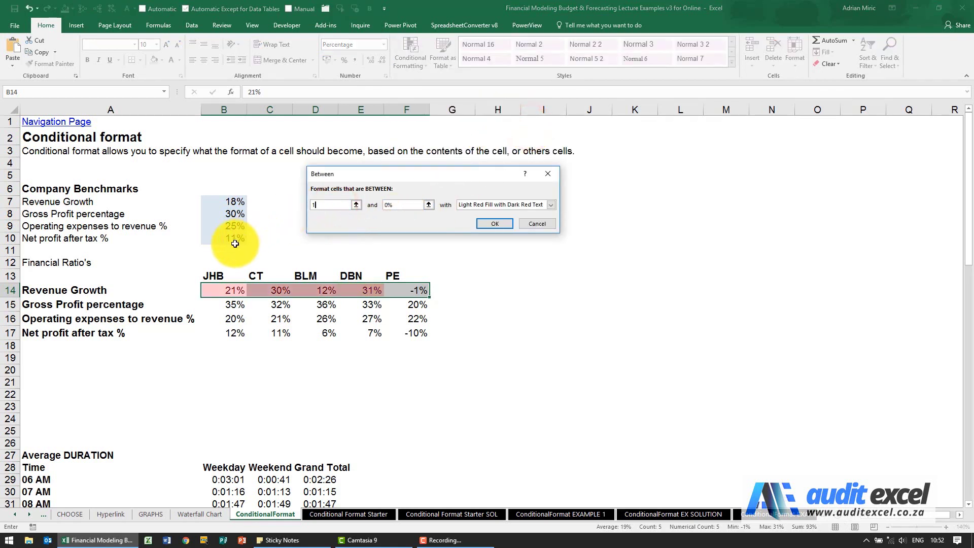
pyautogui.write('0%')
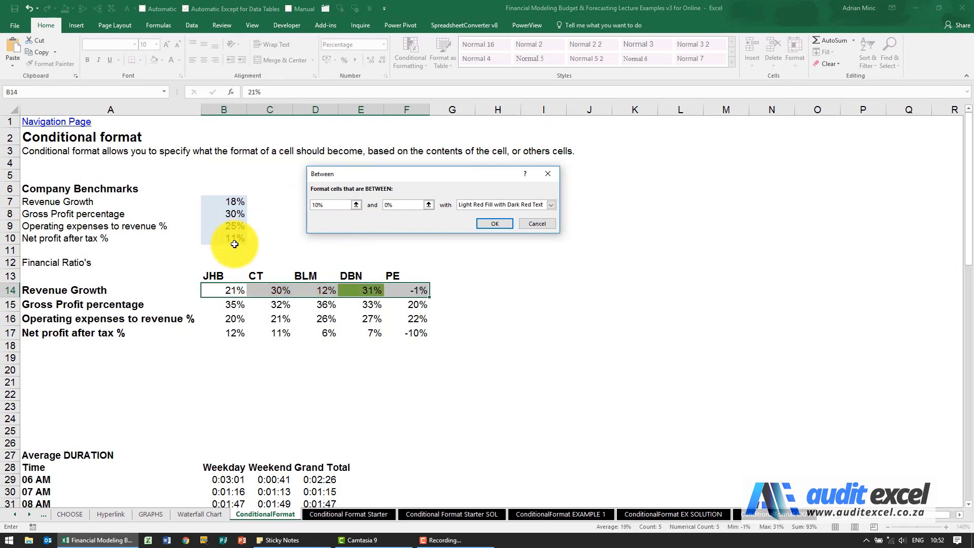
pyautogui.press('Tab')
pyautogui.write('30')
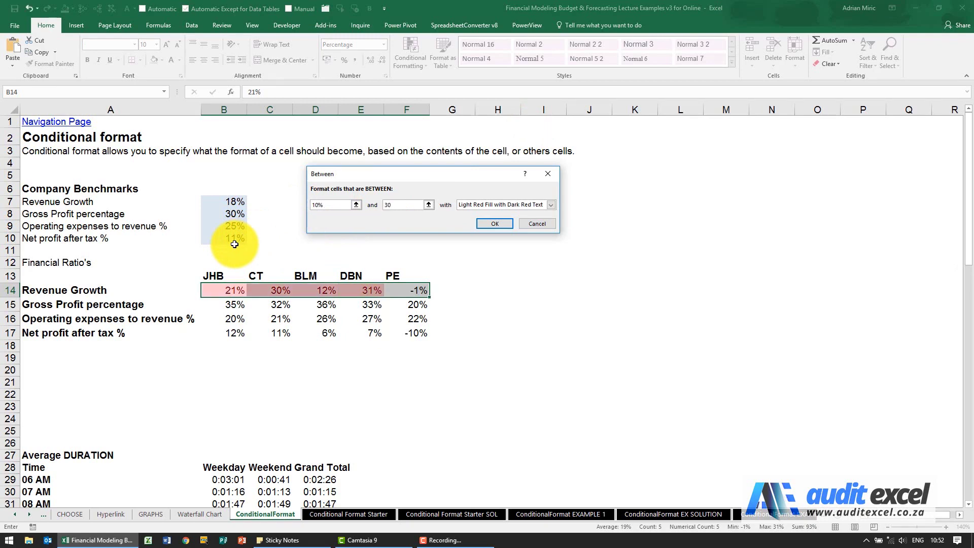
pyautogui.write('%')
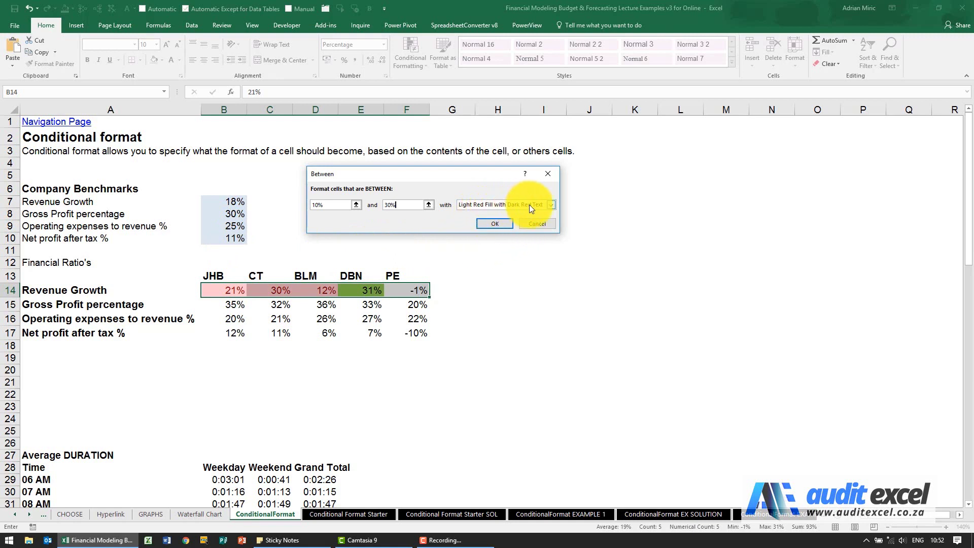
# Give the Between rule a custom format with a bright yellow fill and apply it
pyautogui.click(552, 205)
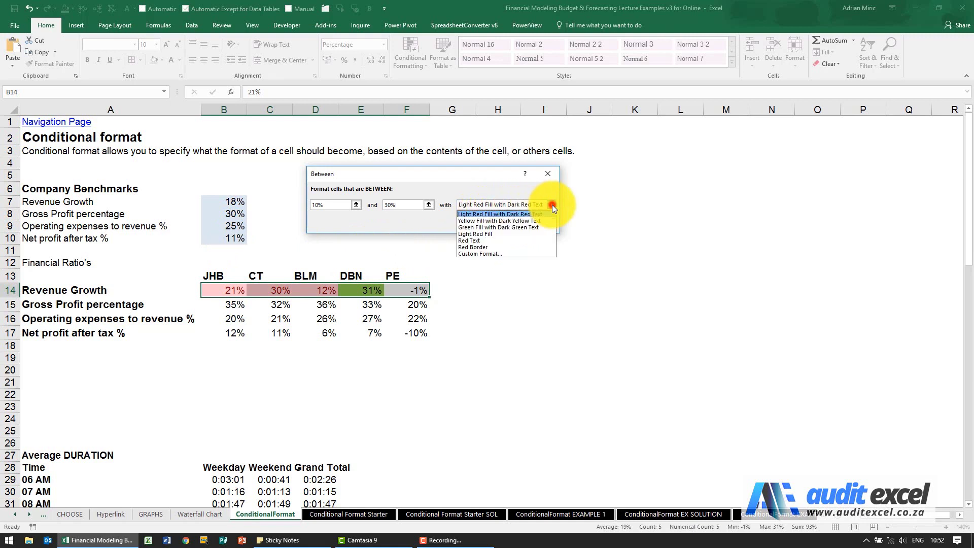
pyautogui.click(530, 220)
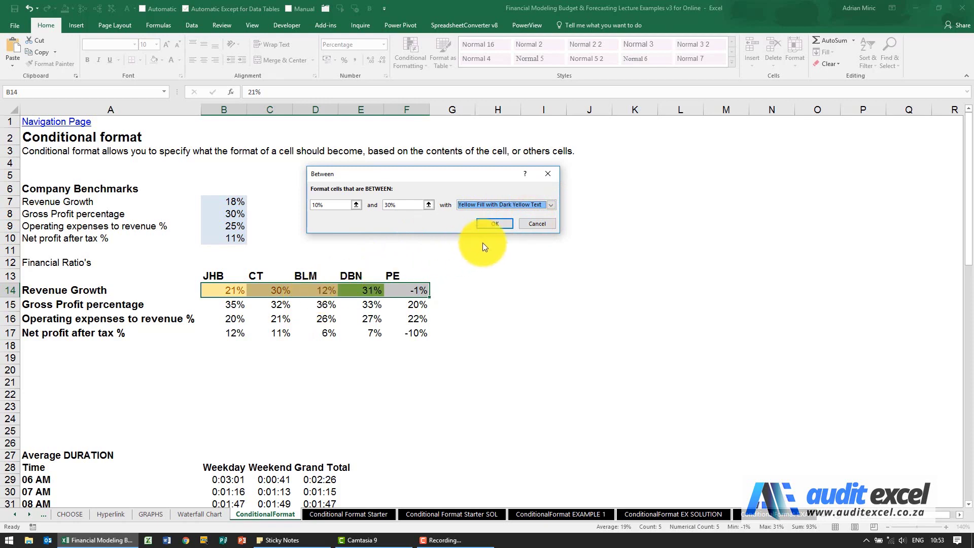
pyautogui.click(550, 206)
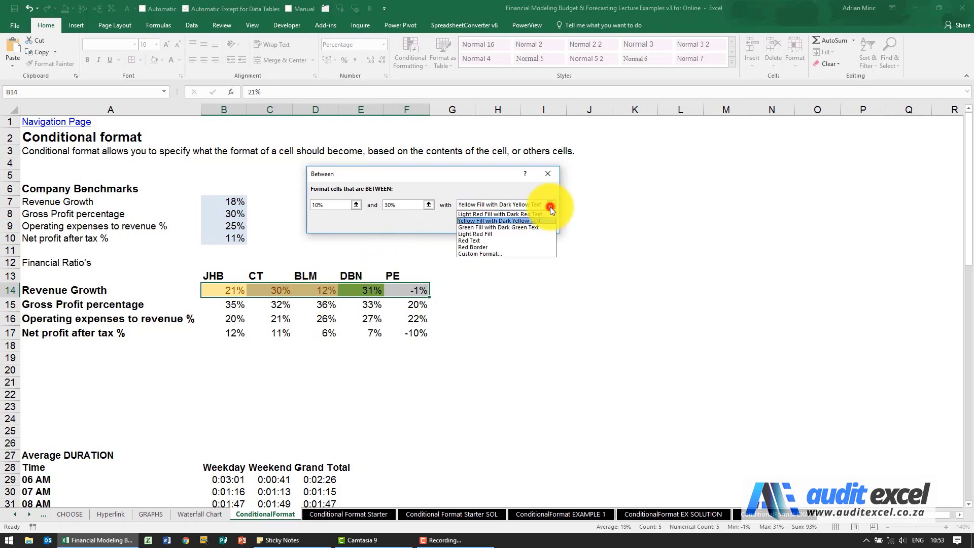
pyautogui.click(513, 254)
pyautogui.click(344, 180)
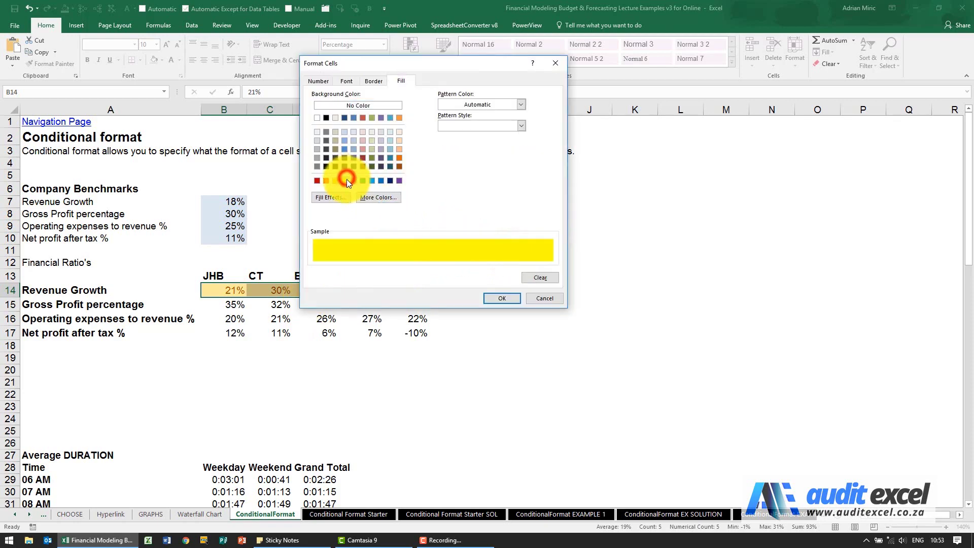
pyautogui.click(500, 302)
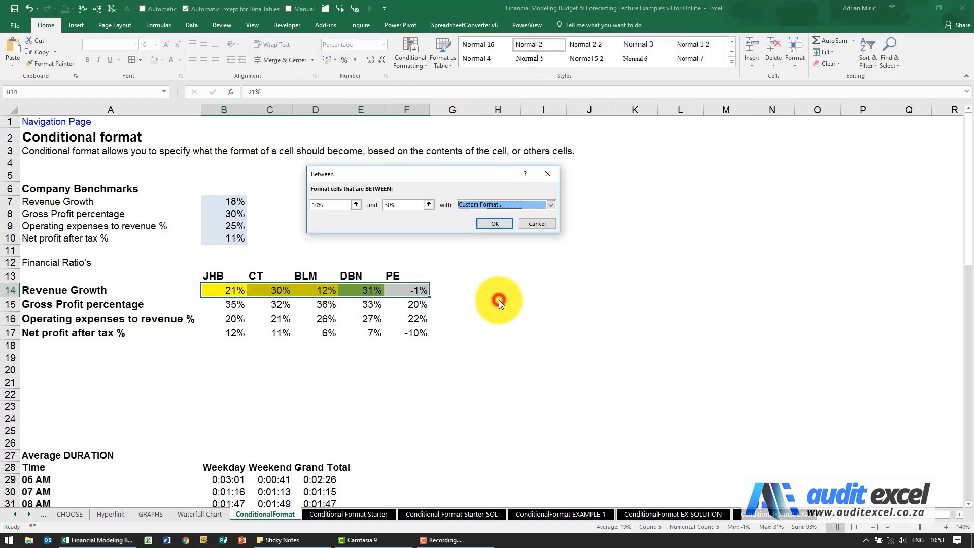
pyautogui.click(498, 224)
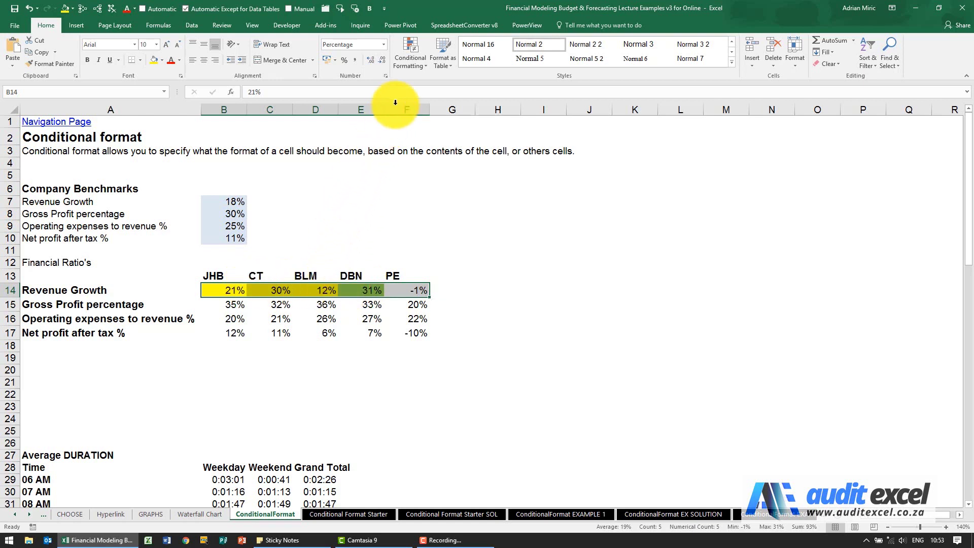
# Start a Less Than highlight rule for the Revenue Growth ratios in B14:F14 with a threshold of 10%
pyautogui.click(408, 63)
pyautogui.moveTo(414, 82)
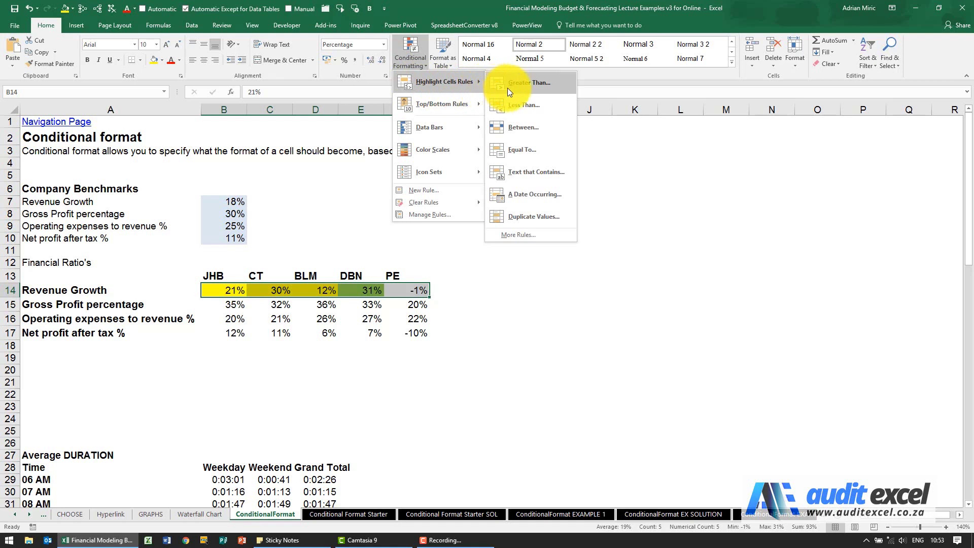
pyautogui.click(543, 108)
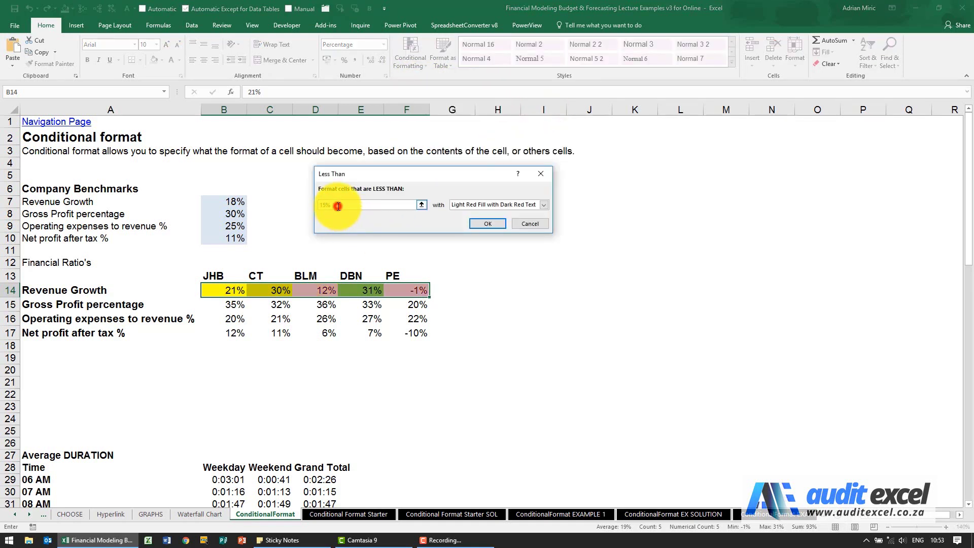
pyautogui.moveTo(338, 206); pyautogui.dragTo(295, 213)
pyautogui.write('10')
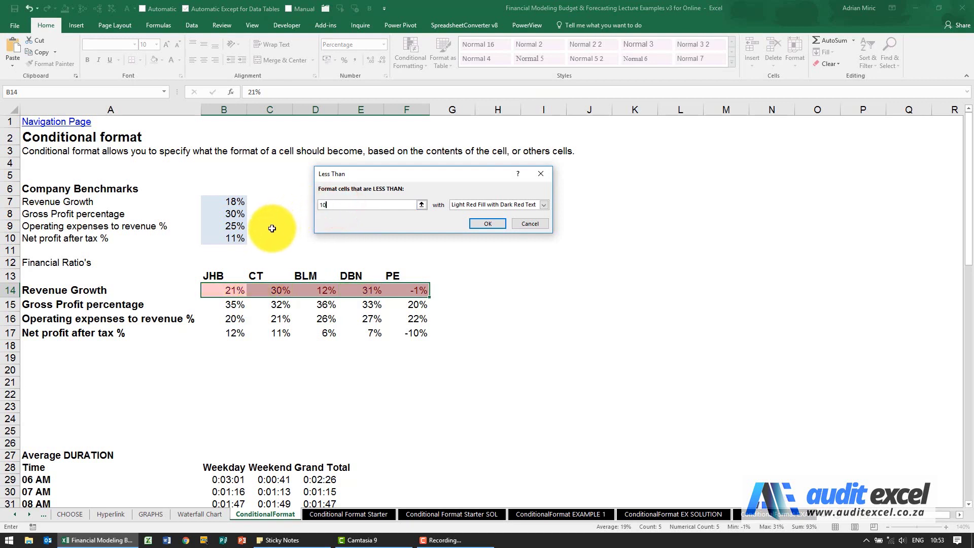
pyautogui.write('%')
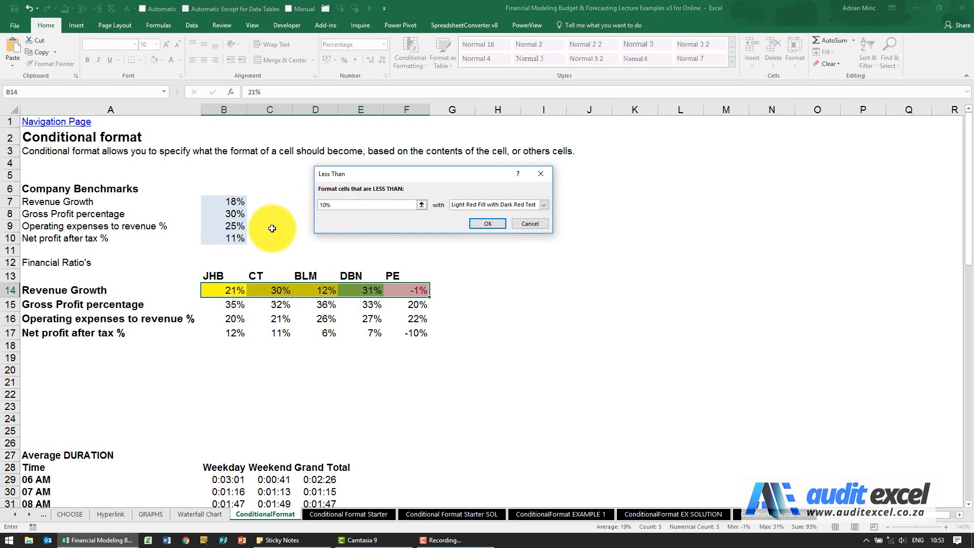
# Give the Less Than rule a custom format with a bright red fill and apply it
pyautogui.click(548, 207)
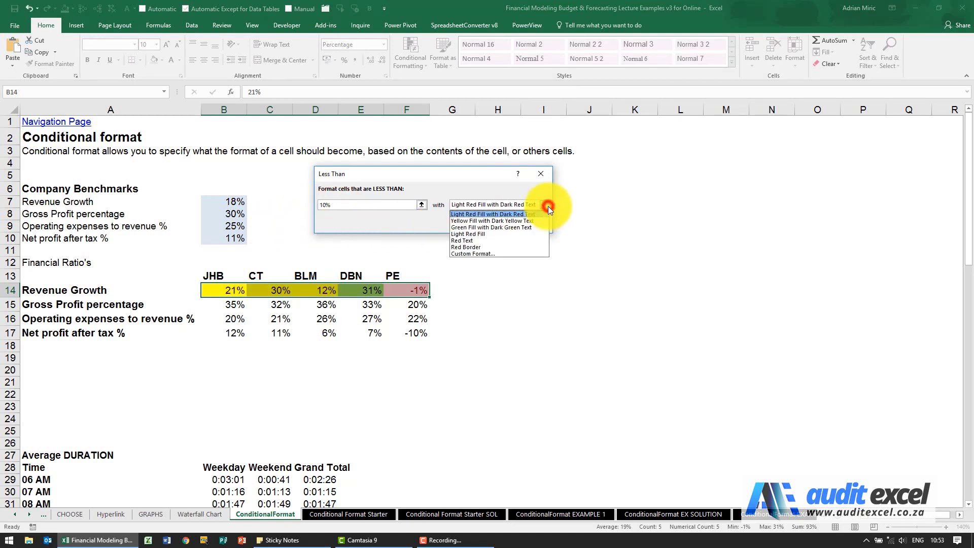
pyautogui.click(509, 253)
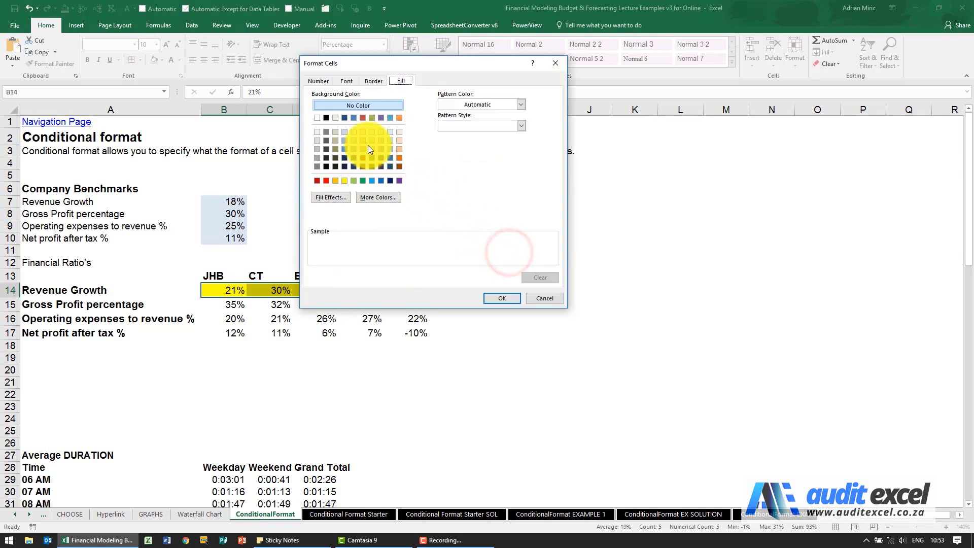
pyautogui.click(327, 183)
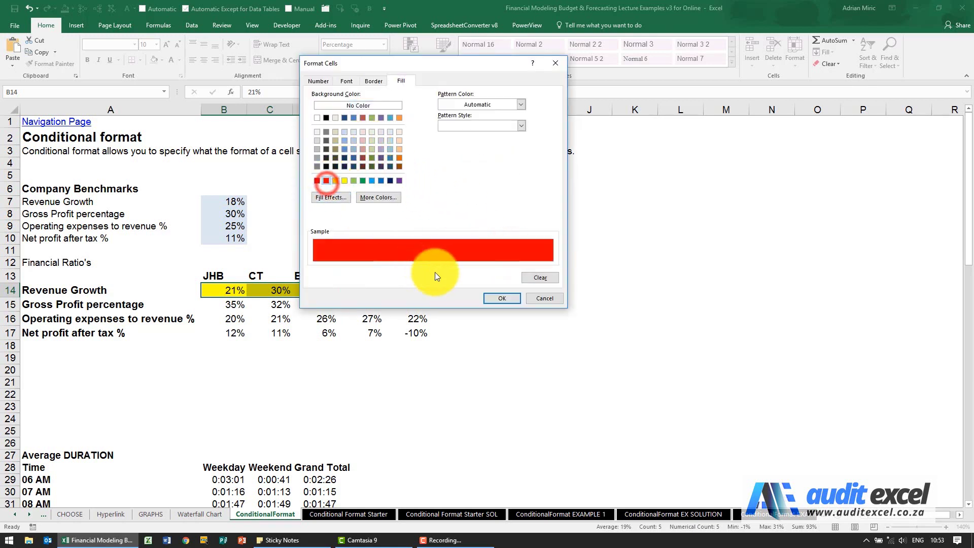
pyautogui.click(486, 296)
pyautogui.click(486, 224)
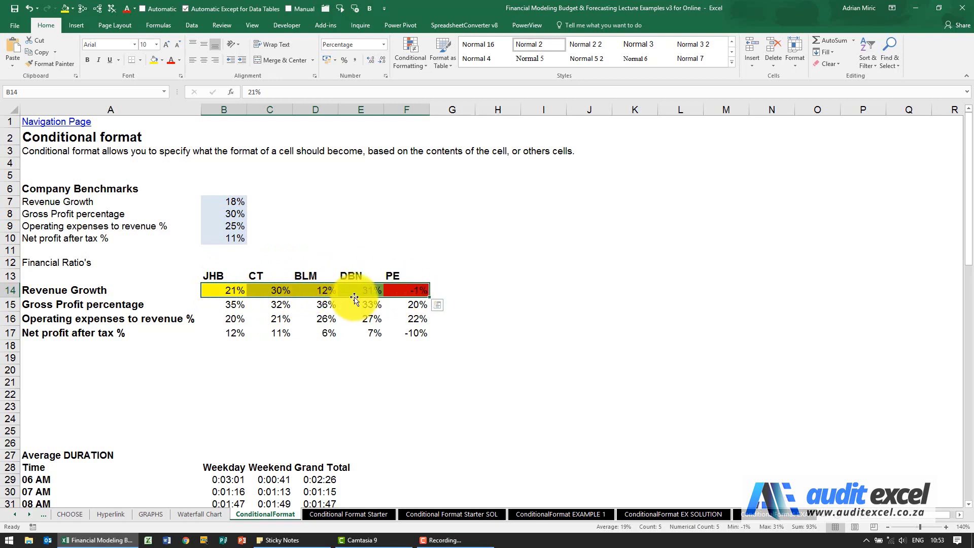
# Set JHB's Revenue Growth in B14 to 2.1% and show that cell with one decimal place
pyautogui.click(239, 290)
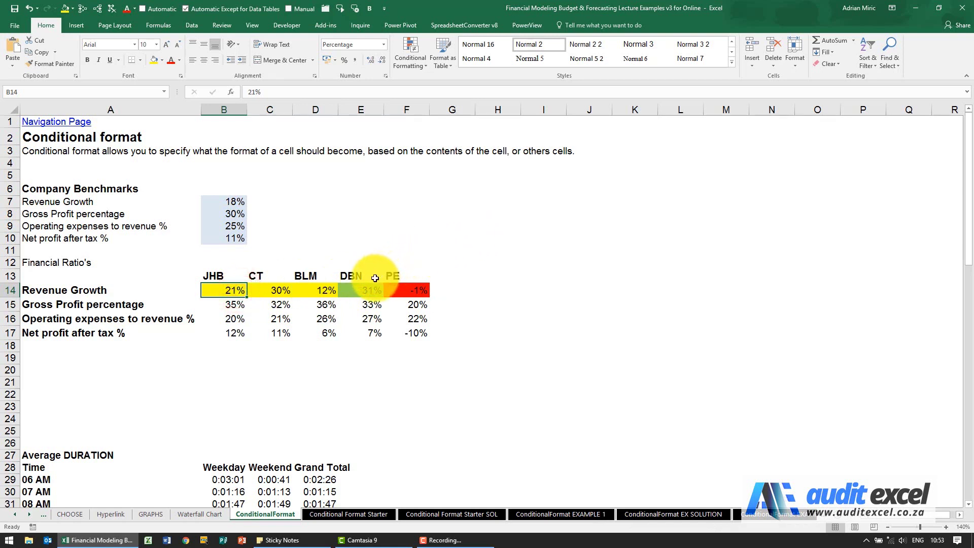
pyautogui.write('2.1')
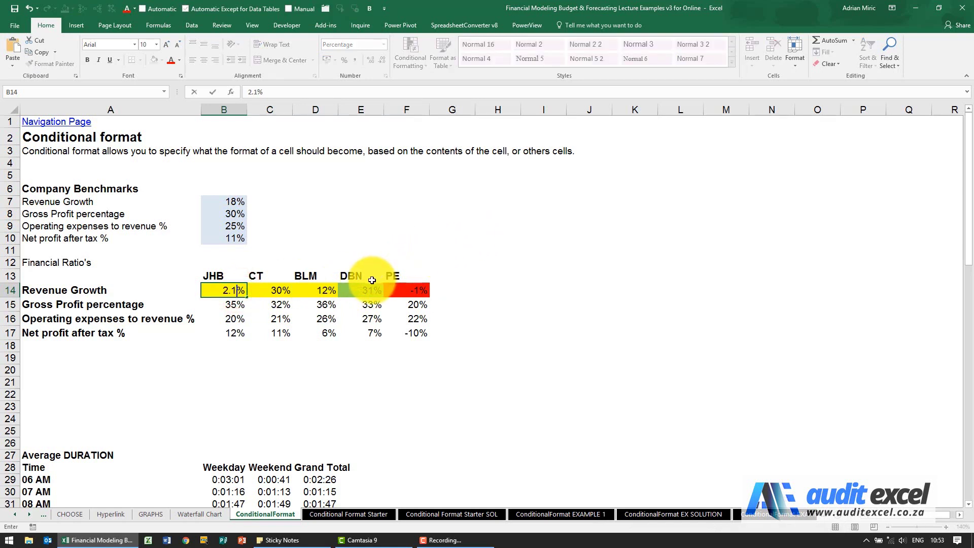
pyautogui.press('Return')
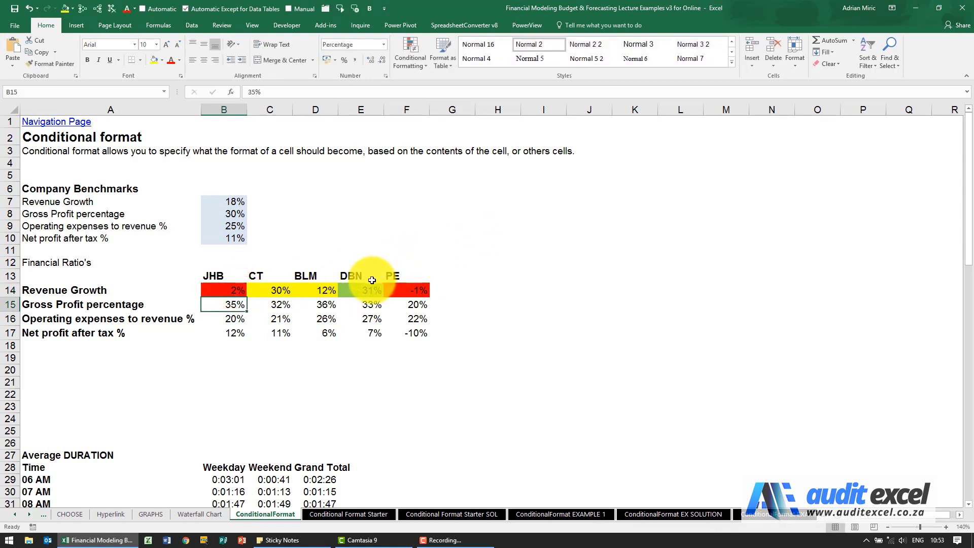
pyautogui.click(240, 288)
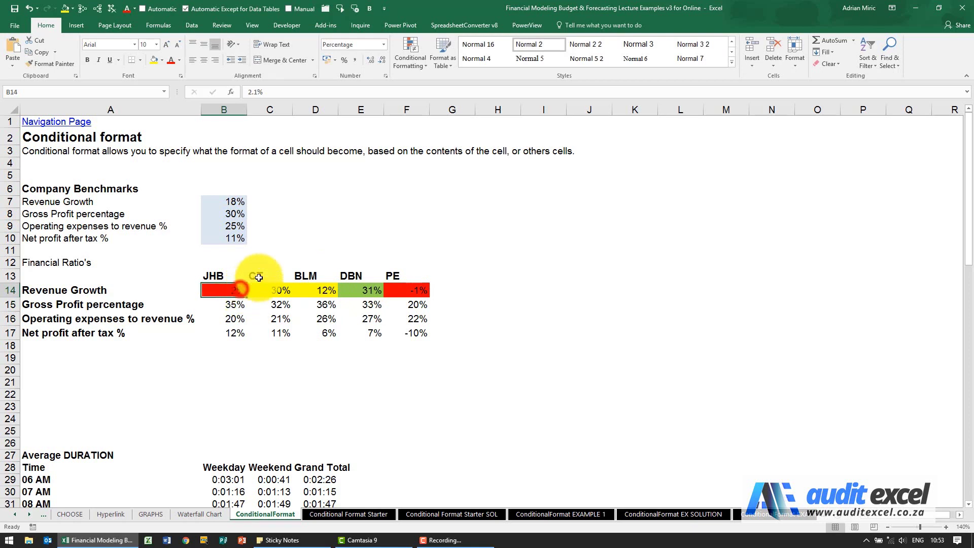
pyautogui.click(368, 60)
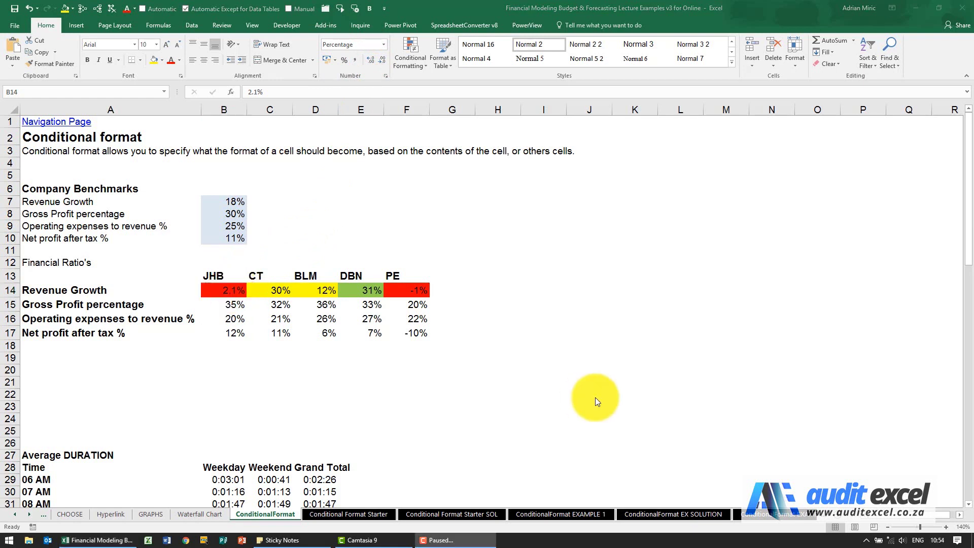
pyautogui.click(577, 397)
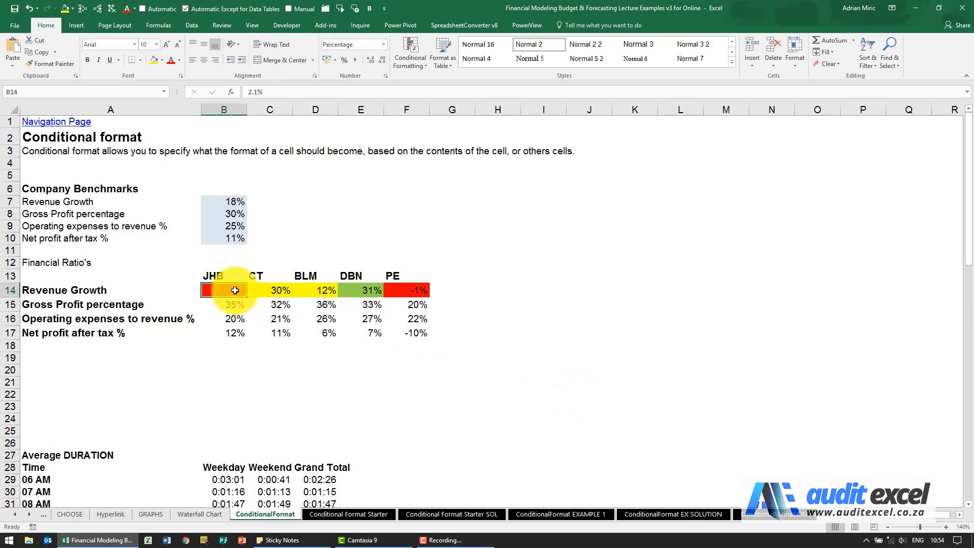
# Open the Conditional Formatting Rules Manager for B14:F14 and examine the scopes for which rules can be shown
pyautogui.moveTo(234, 291); pyautogui.dragTo(399, 291)
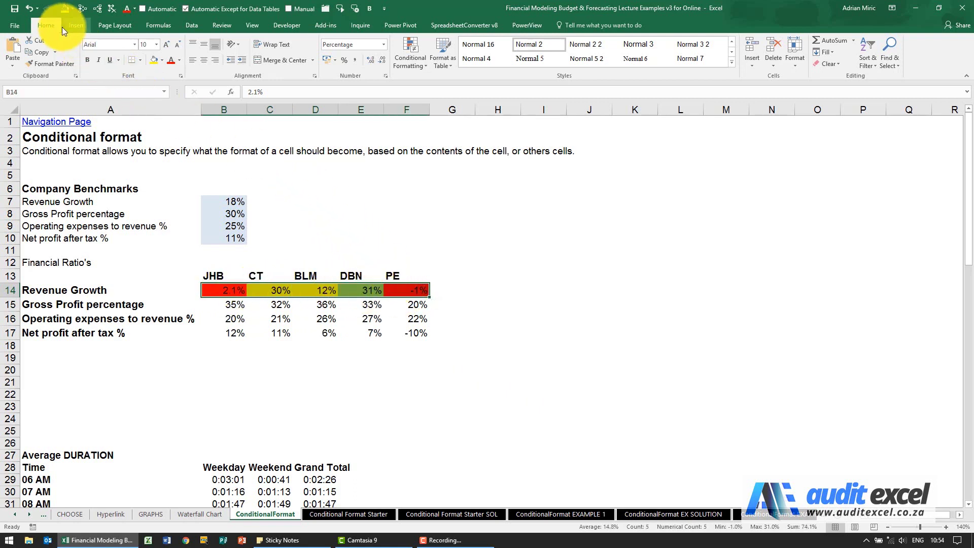
pyautogui.click(408, 56)
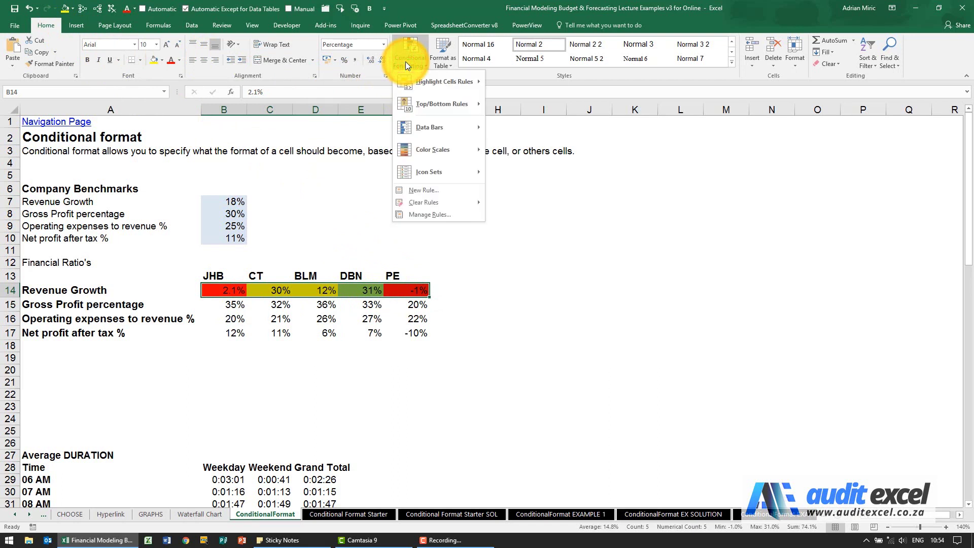
pyautogui.click(459, 215)
pyautogui.moveTo(425, 130); pyautogui.dragTo(599, 135)
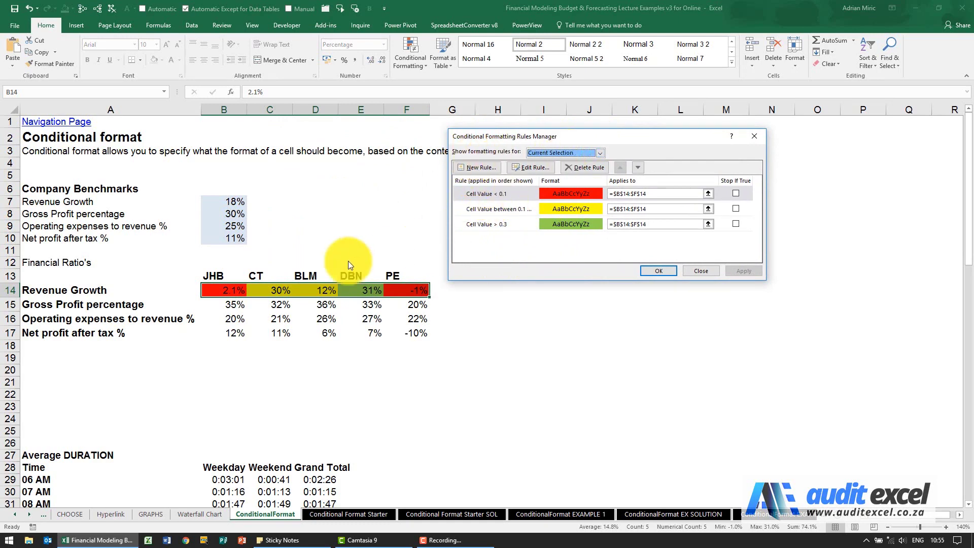
pyautogui.click(600, 152)
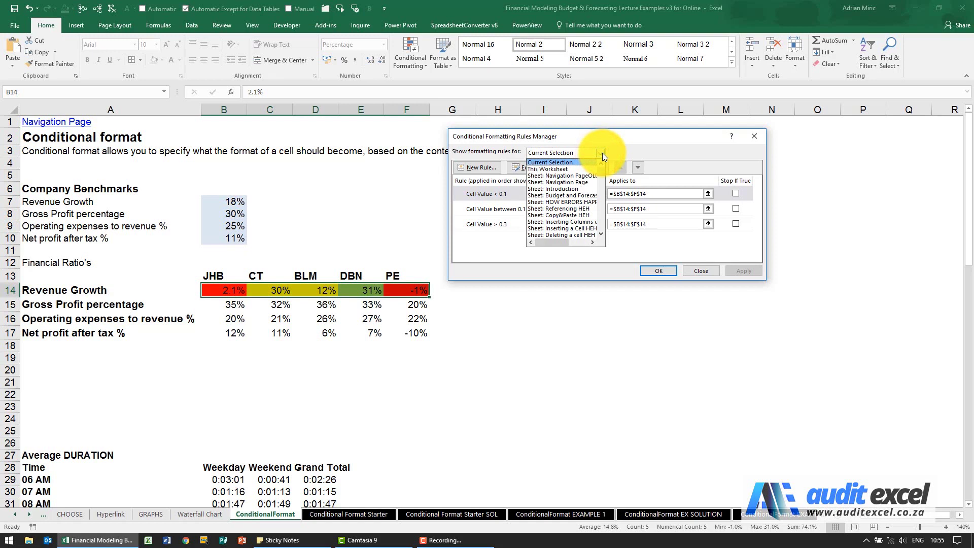
pyautogui.click(602, 154)
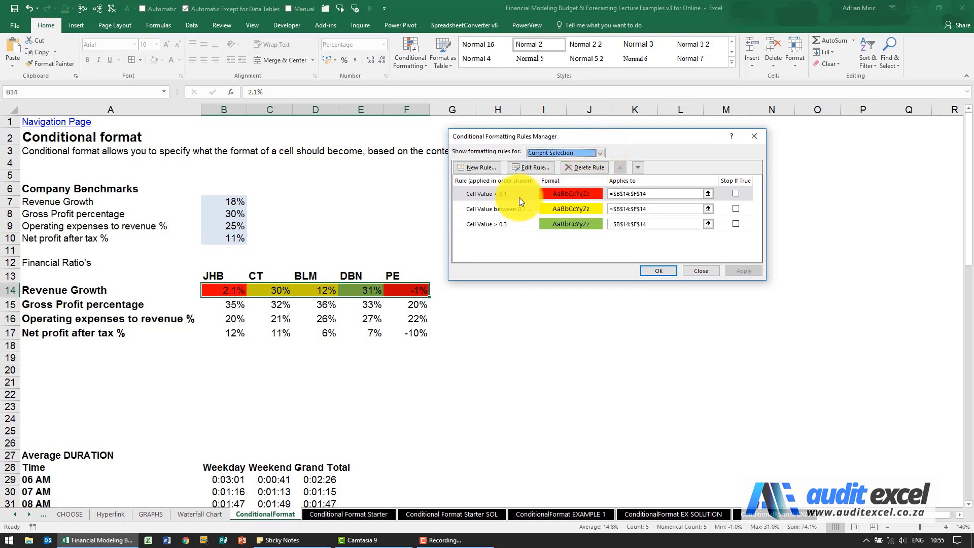
# Examine the comparison and cell-type options of the red Less Than rule in the rule editor, and leave the rules manager without changes
pyautogui.click(503, 195)
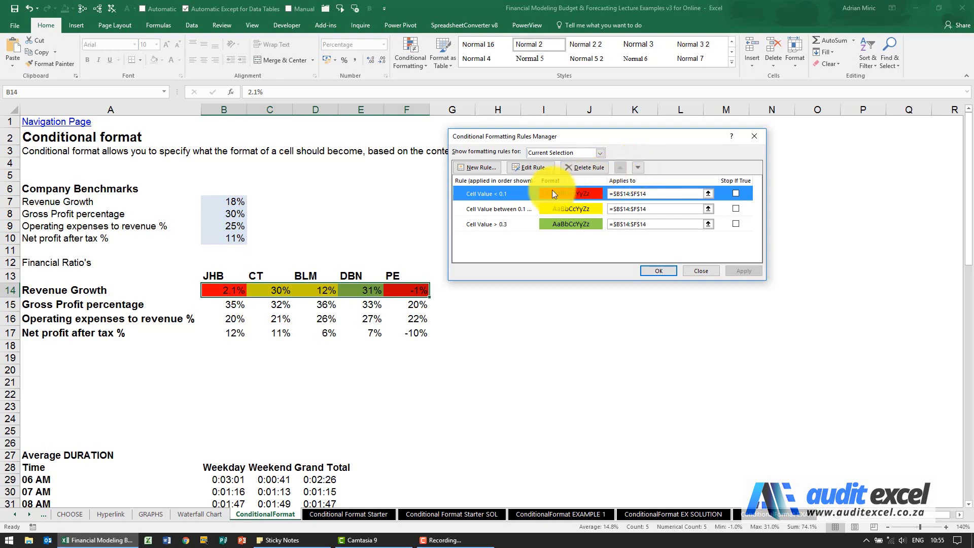
pyautogui.click(504, 195)
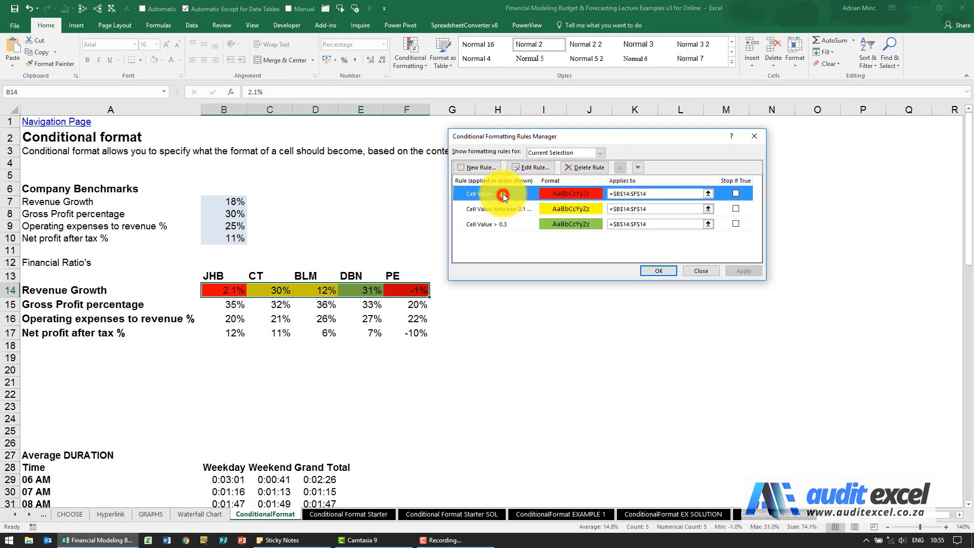
pyautogui.click(534, 172)
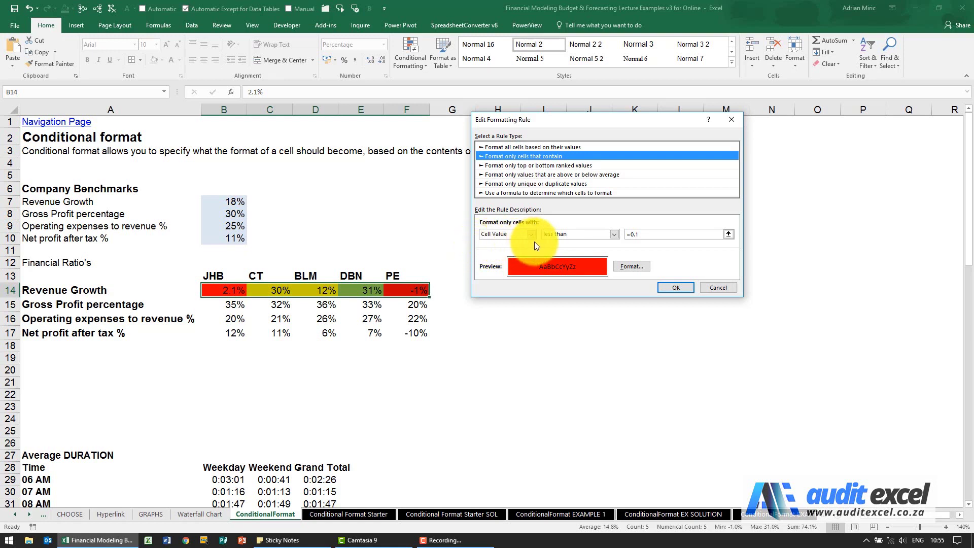
pyautogui.click(614, 235)
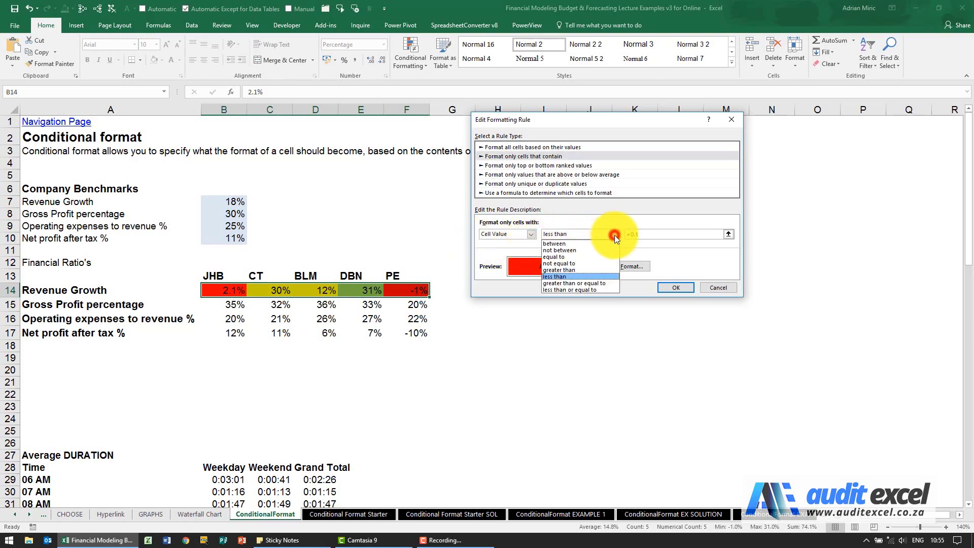
pyautogui.click(614, 236)
pyautogui.click(532, 236)
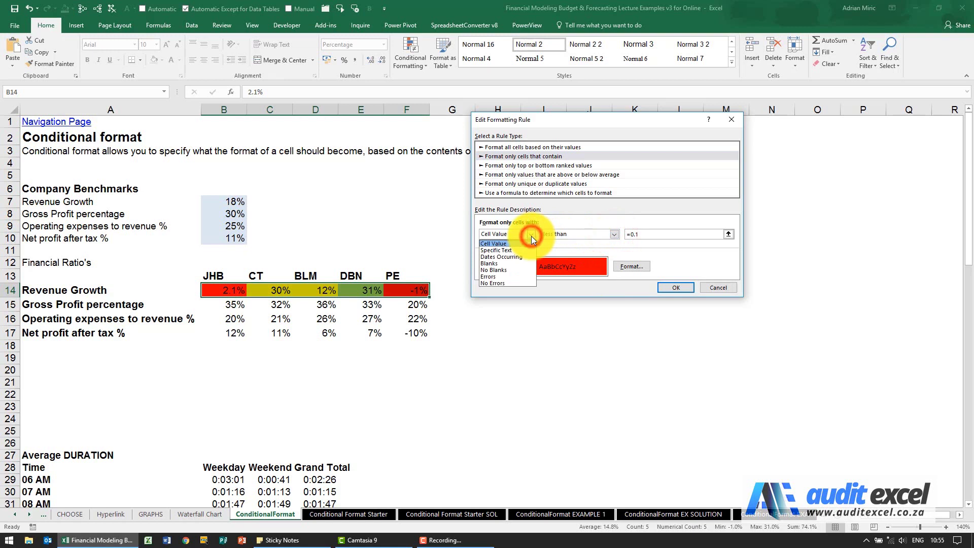
pyautogui.click(525, 236)
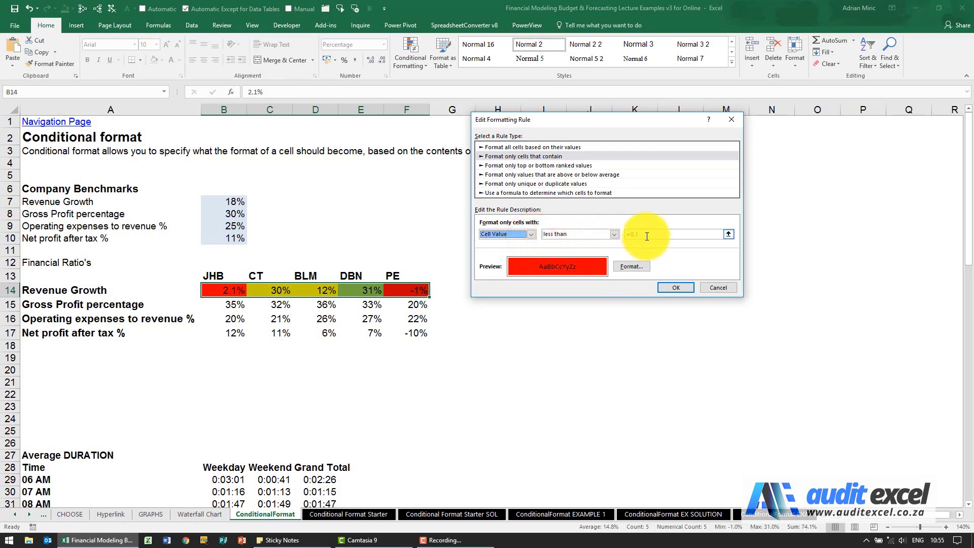
pyautogui.click(717, 282)
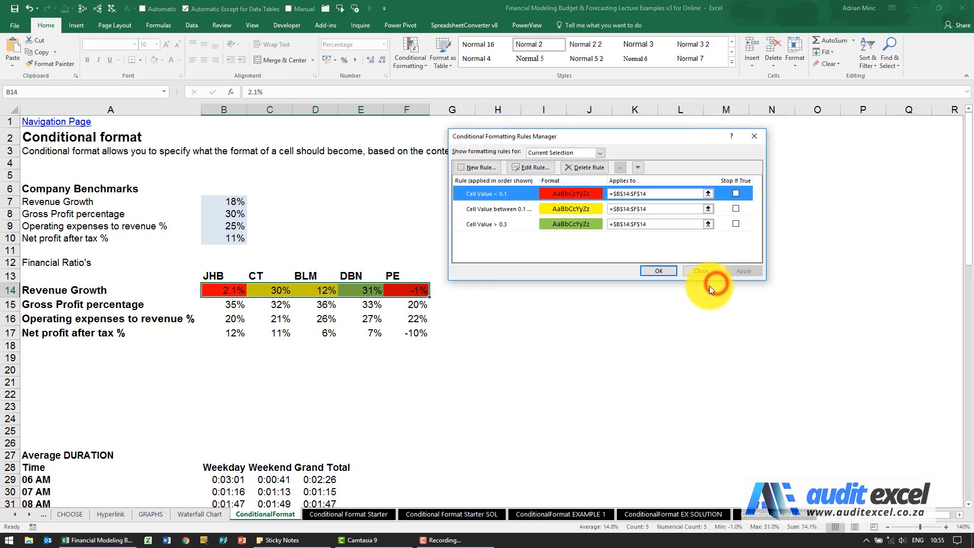
pyautogui.click(703, 275)
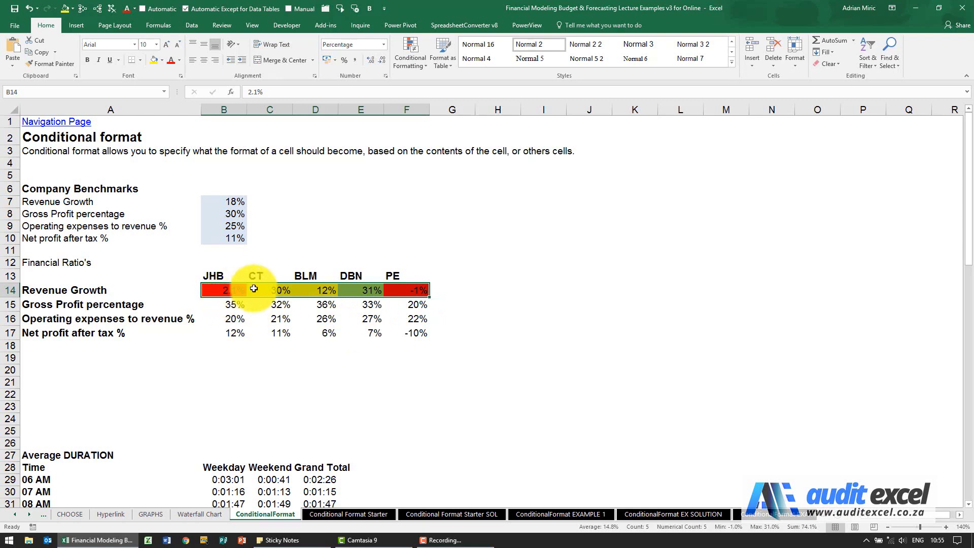
# Start a Greater Than highlight rule for the Gross Profit percentages in B15:F15 with benchmark cell $B$8 as the threshold
pyautogui.click(232, 304)
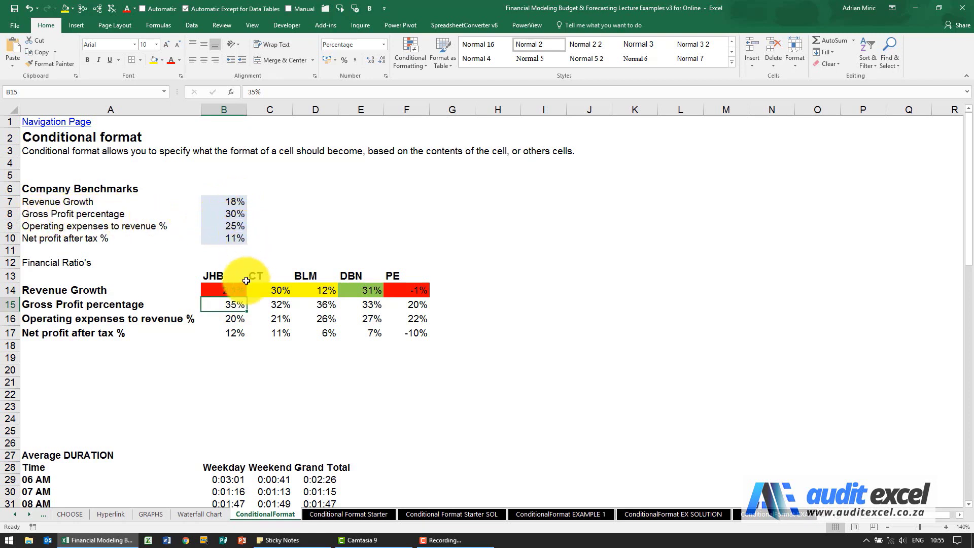
pyautogui.click(242, 303)
pyautogui.moveTo(242, 304); pyautogui.dragTo(414, 305)
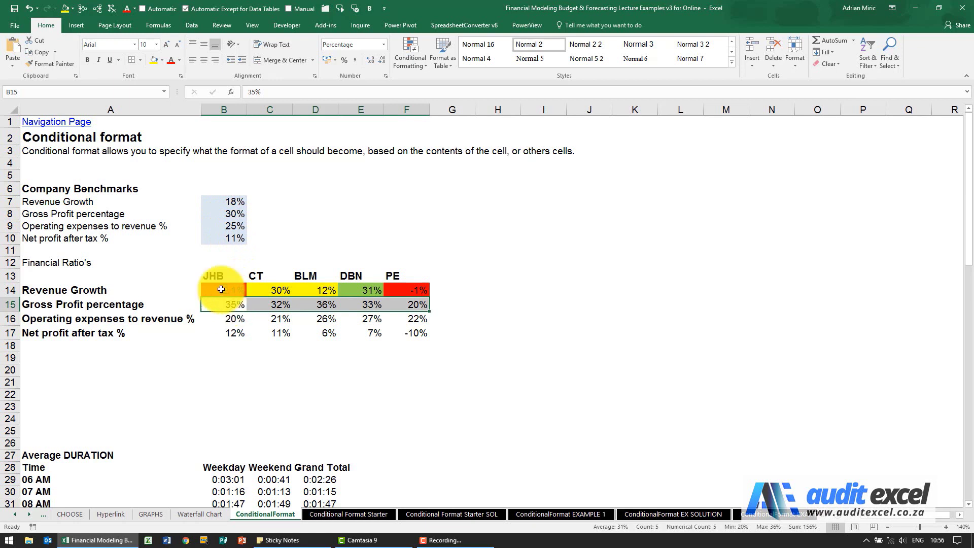
pyautogui.click(404, 59)
pyautogui.moveTo(424, 77)
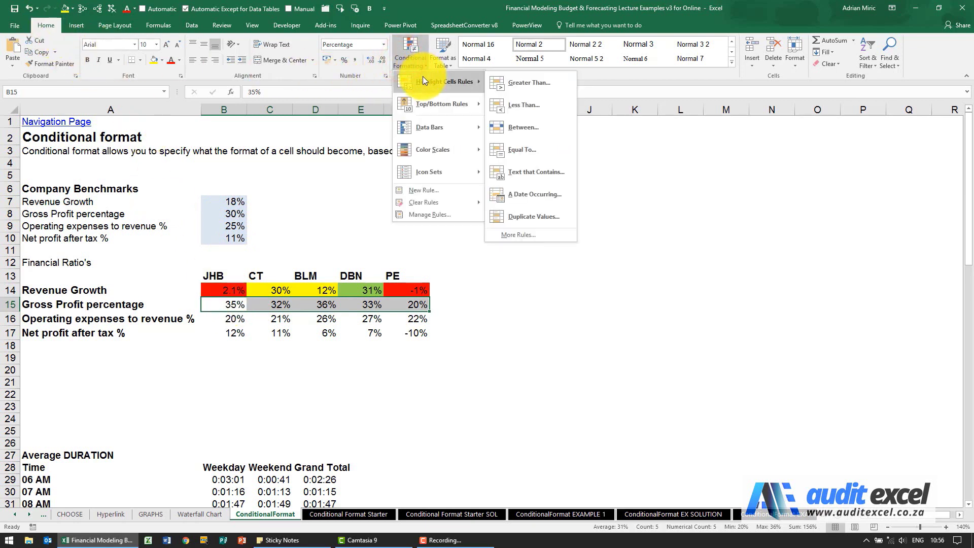
pyautogui.click(525, 87)
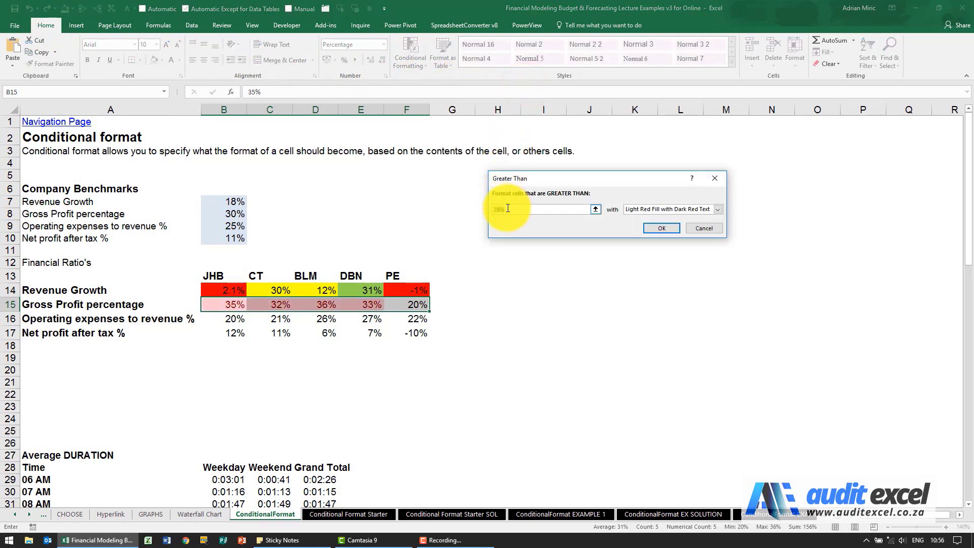
pyautogui.click(225, 214)
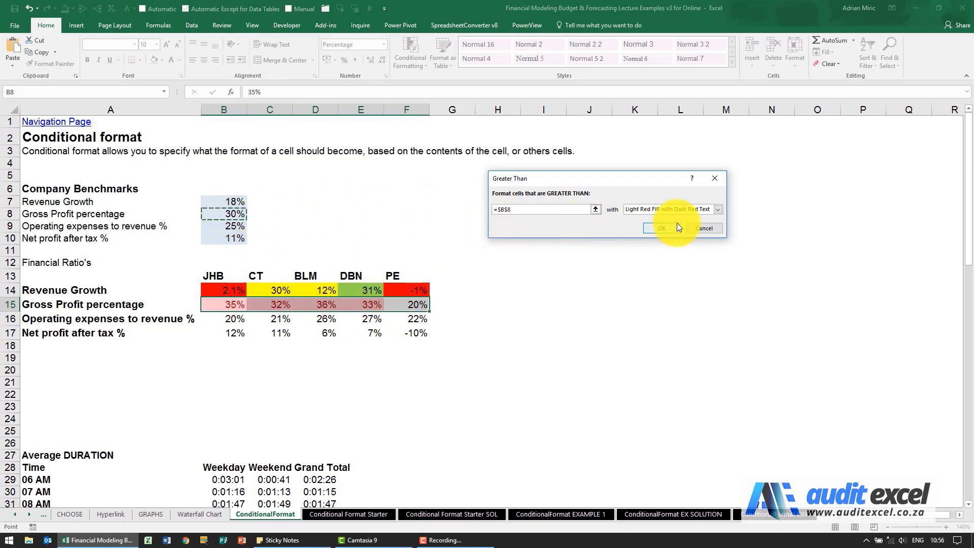
# Format the Greater Than rule with Green Fill with Dark Green Text and apply it
pyautogui.click(719, 212)
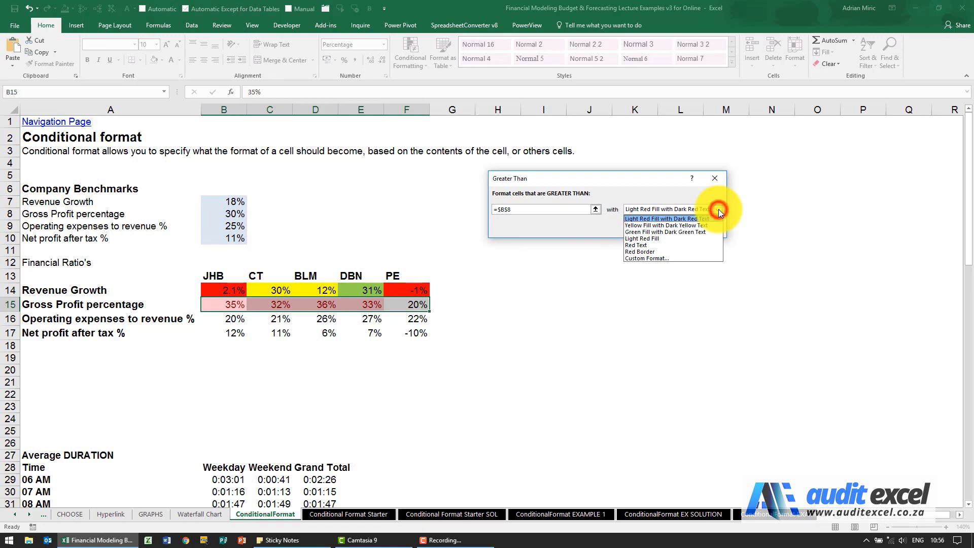
pyautogui.click(696, 230)
pyautogui.click(666, 230)
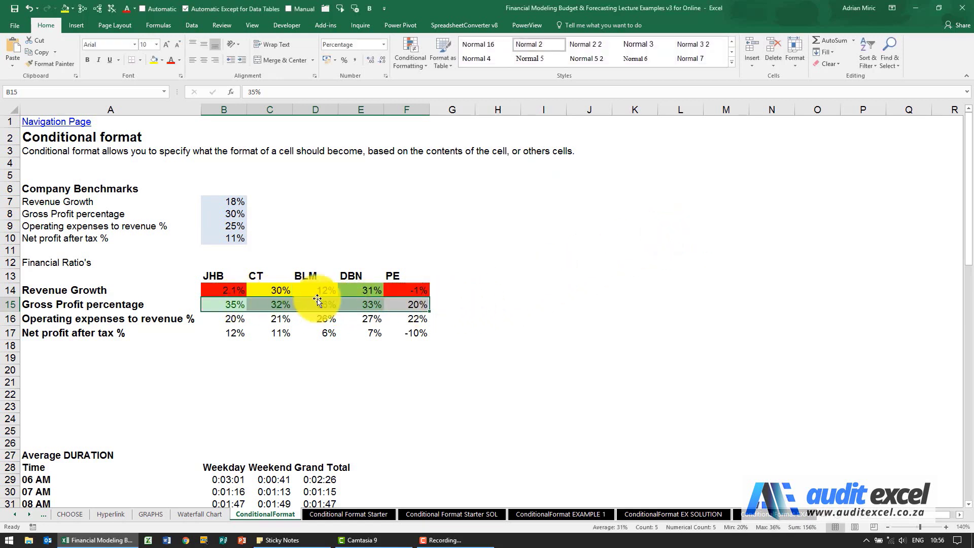
# Set the Gross Profit percentage benchmark in B8 to 34% to test the linked rule
pyautogui.click(232, 213)
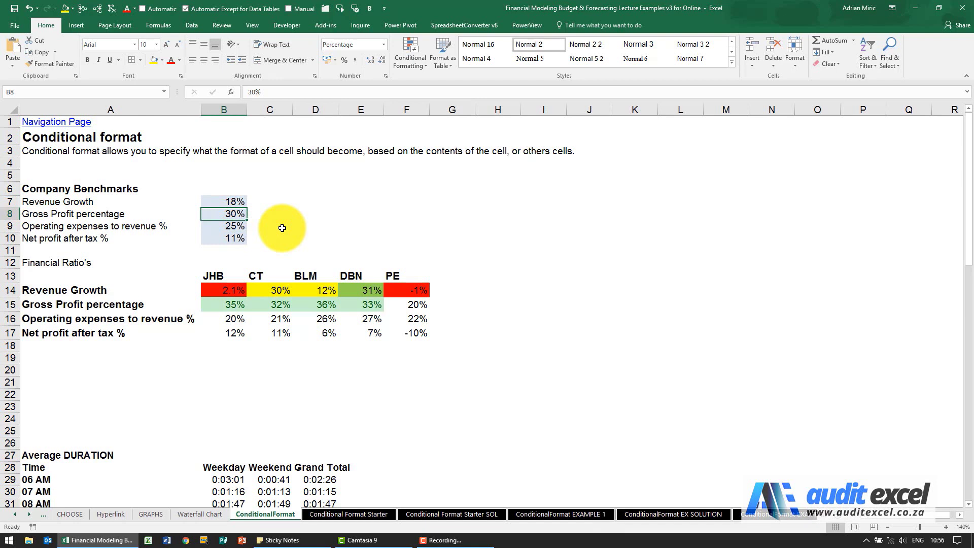
pyautogui.write('34')
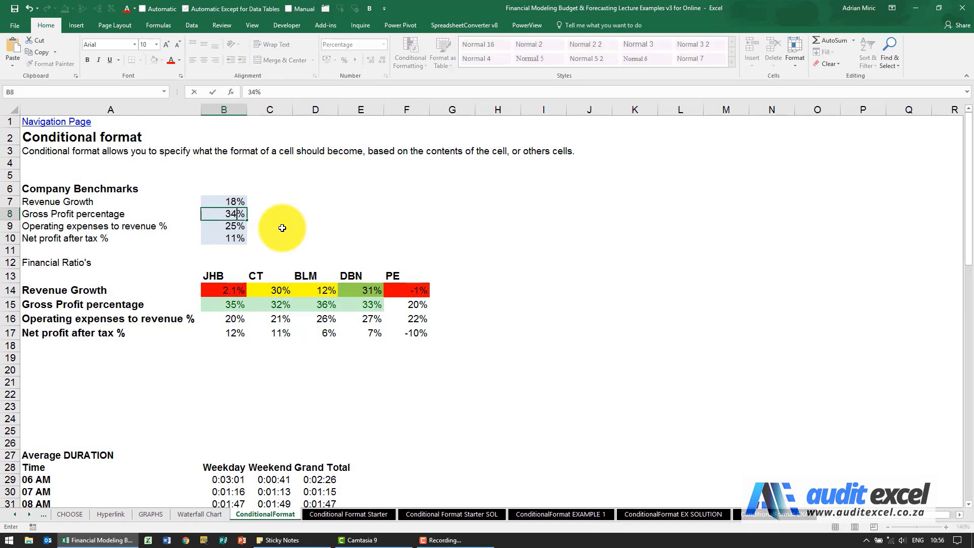
pyautogui.press('Return')
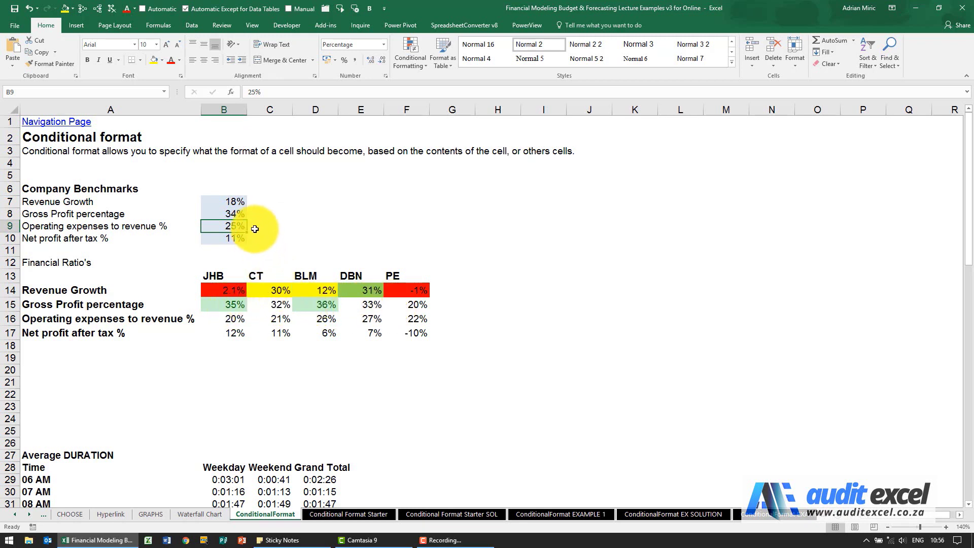
# Set the Gross Profit percentage benchmark in B8 to 30%
pyautogui.click(226, 214)
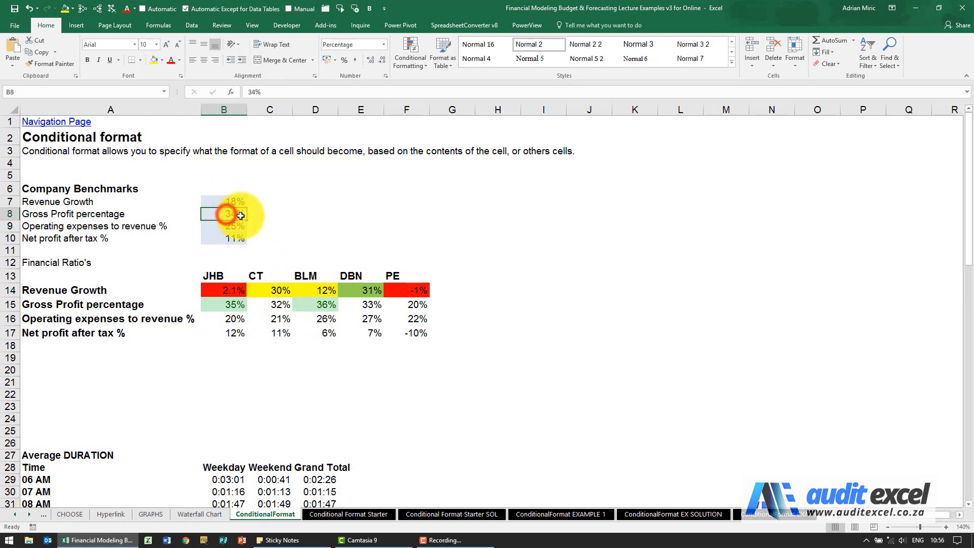
pyautogui.write('30')
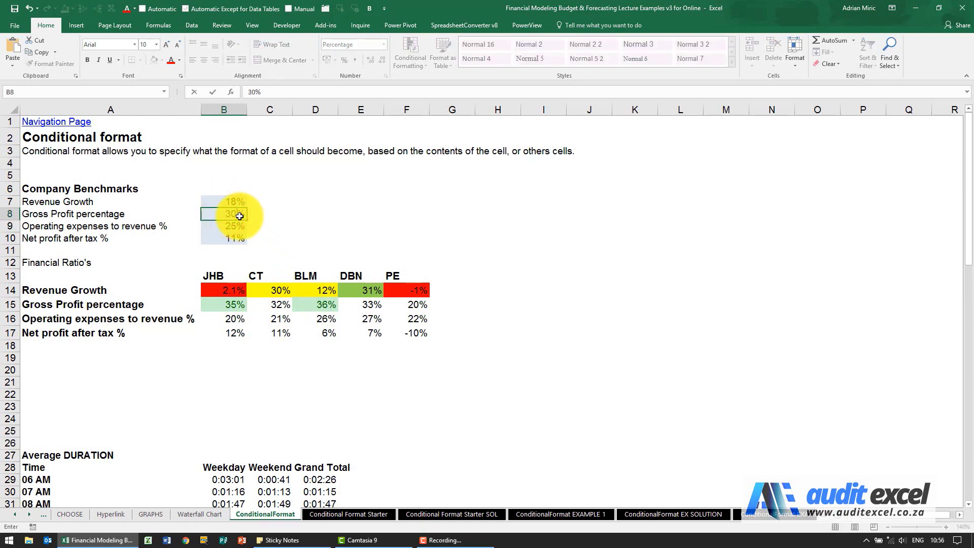
pyautogui.press('Return')
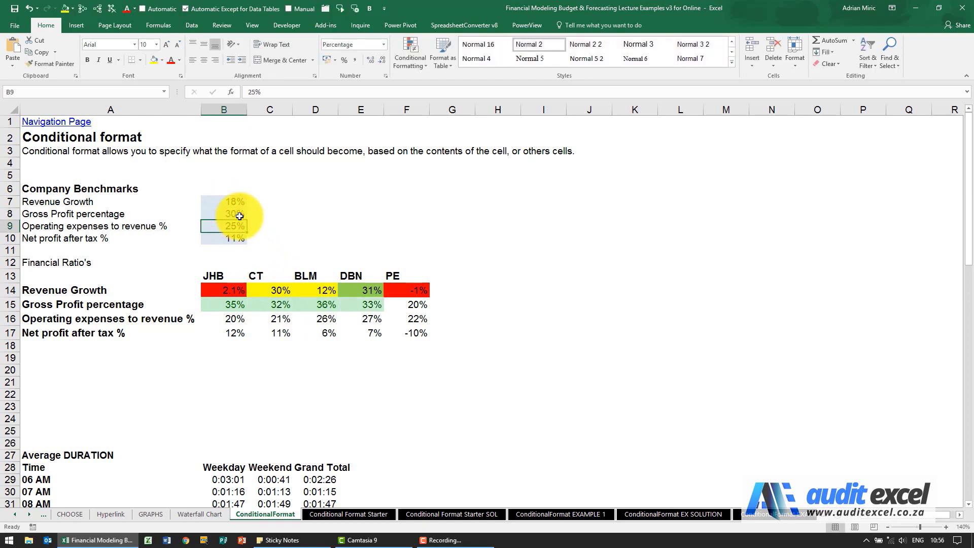
# Highlight above-average Operating expenses to revenue ratios in B16:F16 with Light Red Fill with Dark Red Text
pyautogui.click(220, 320)
pyautogui.moveTo(220, 321); pyautogui.dragTo(401, 321)
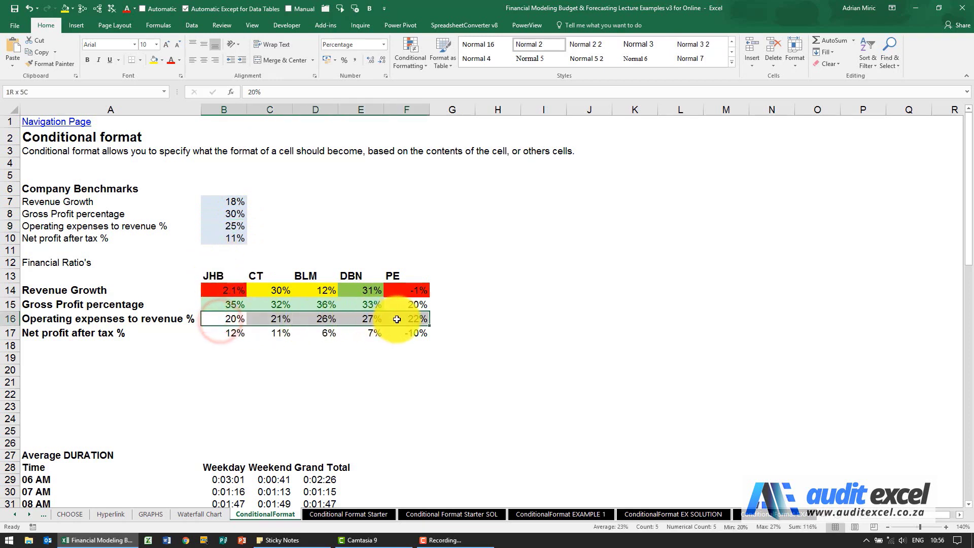
pyautogui.click(410, 54)
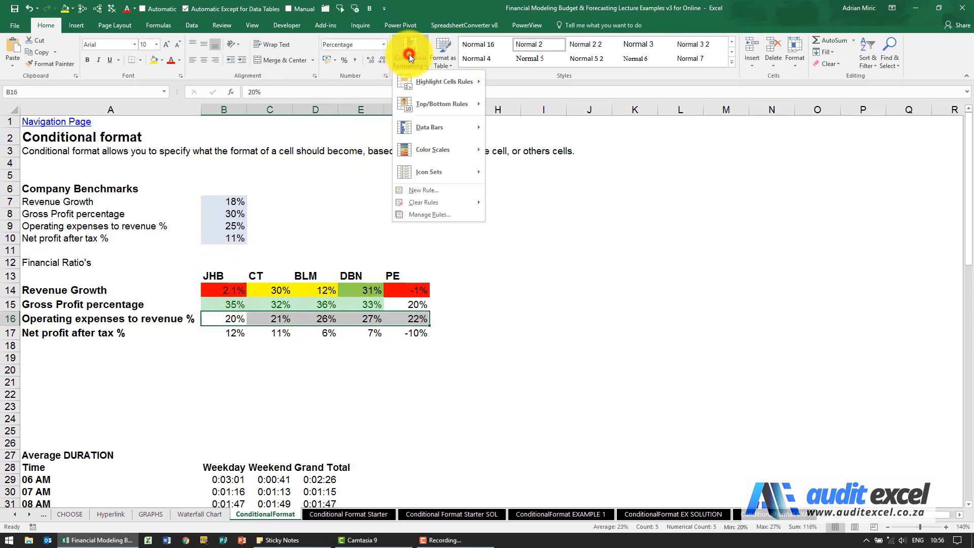
pyautogui.moveTo(433, 81)
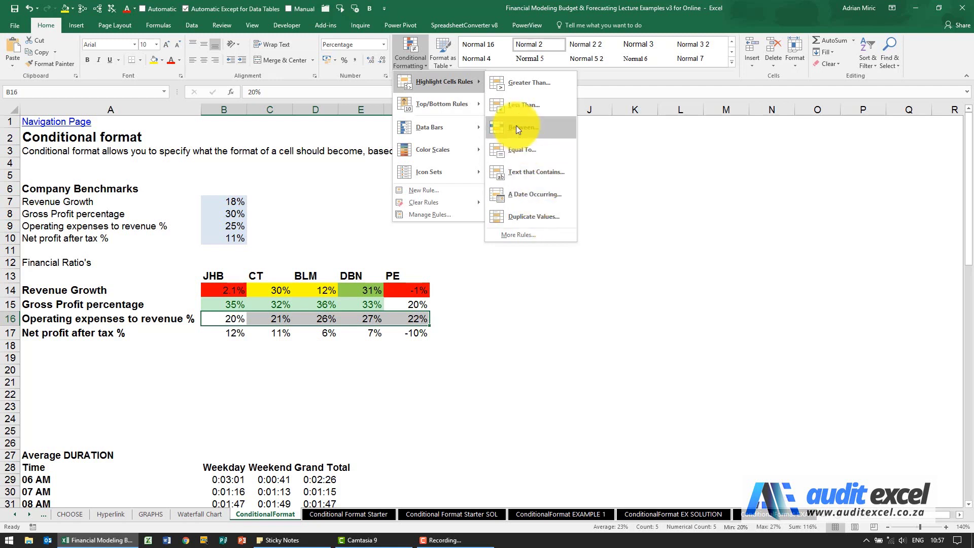
pyautogui.moveTo(449, 105)
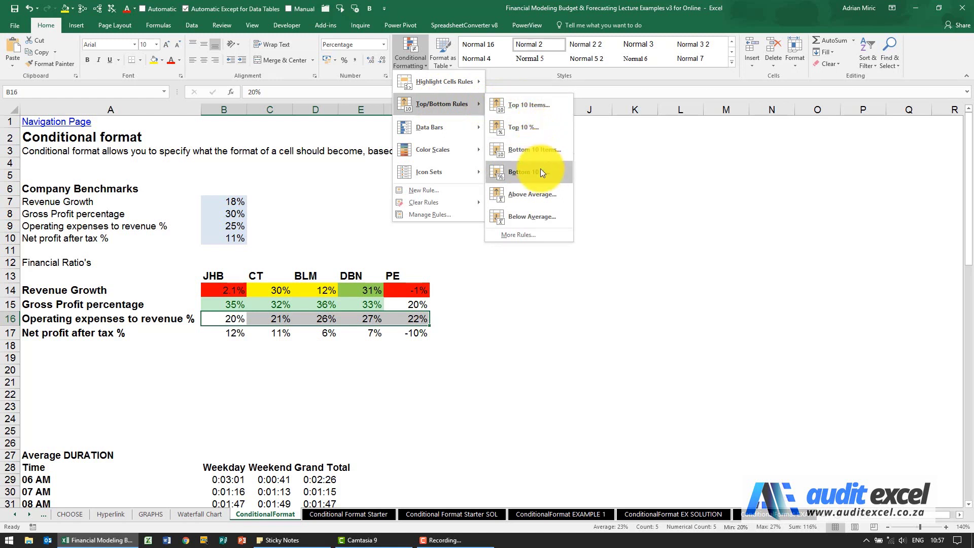
pyautogui.click(534, 194)
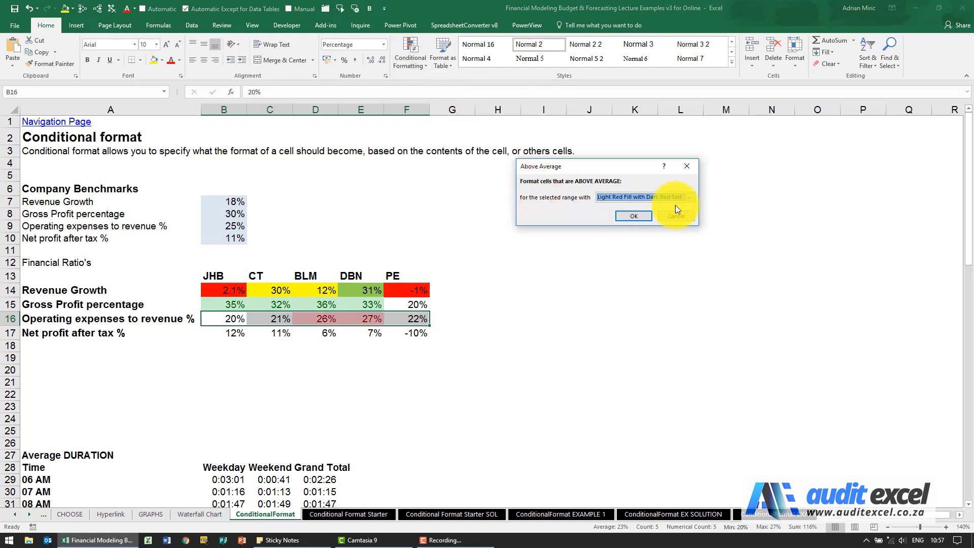
pyautogui.click(691, 199)
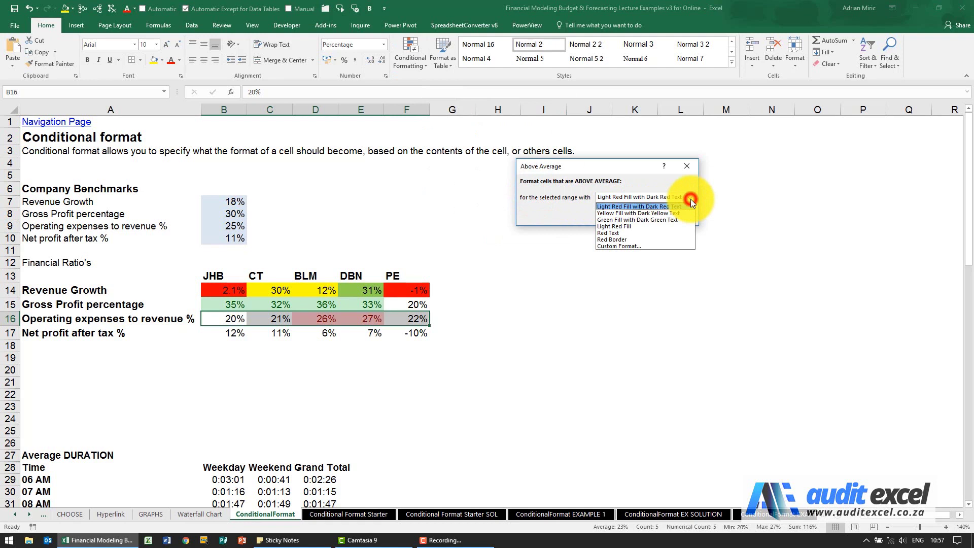
pyautogui.click(660, 206)
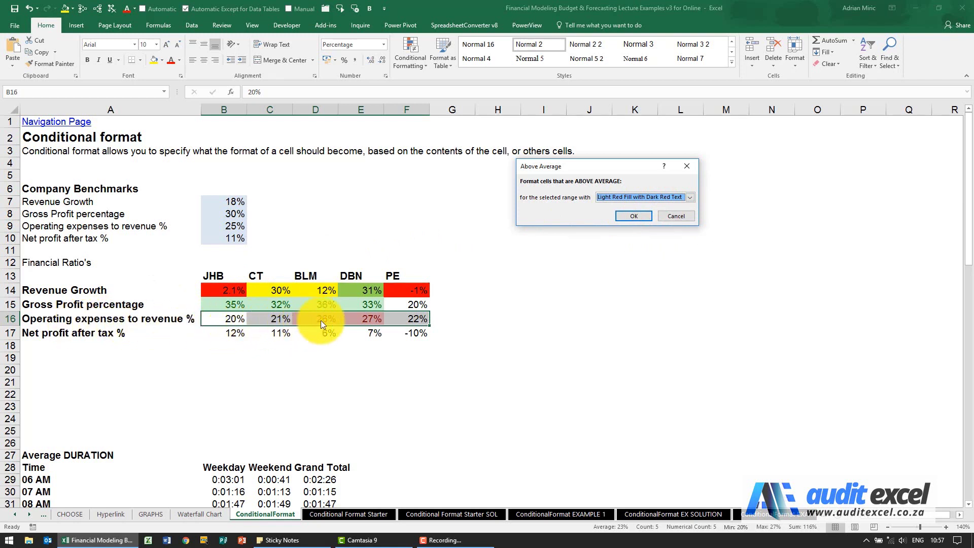
pyautogui.click(627, 220)
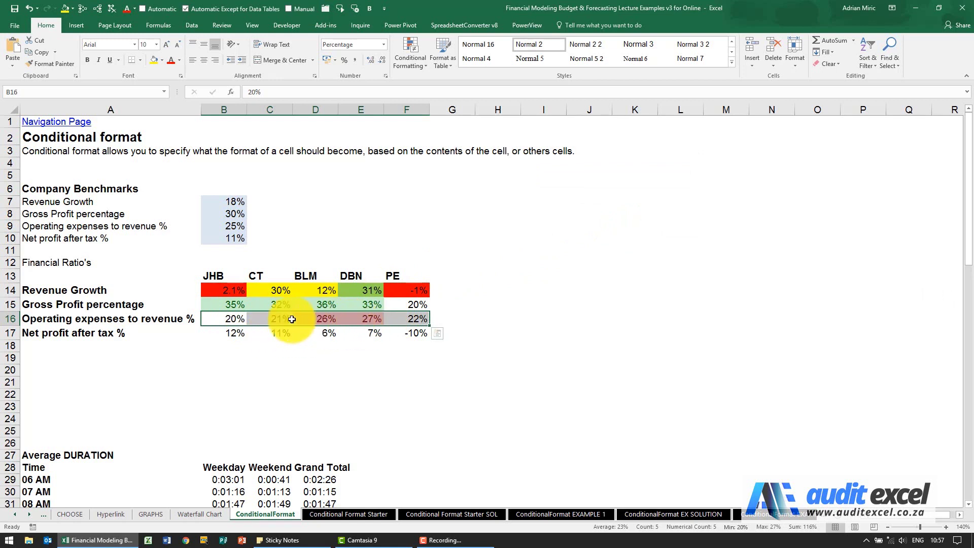
# Change JHB's operating expenses ratio in B16 to 29% to test the above-average rule
pyautogui.click(231, 318)
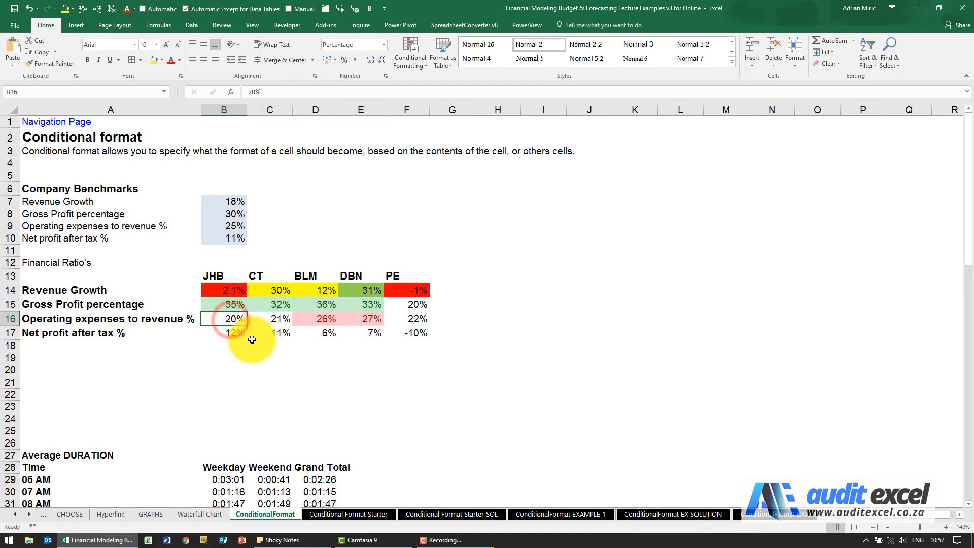
pyautogui.write('29')
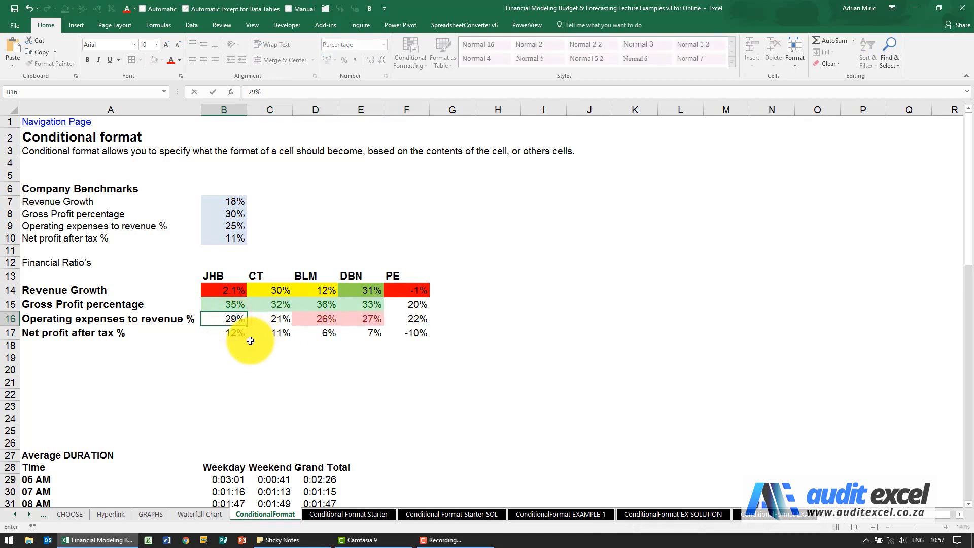
pyautogui.press('Return')
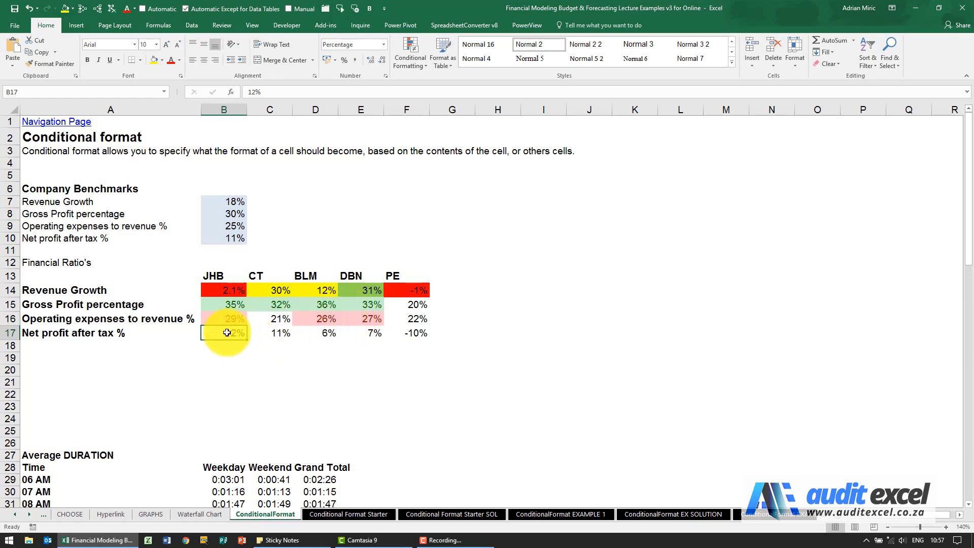
# Examine the available rule types for the Net profit after tax ratios in B17:F17, and leave without creating a rule
pyautogui.moveTo(227, 334); pyautogui.dragTo(379, 337)
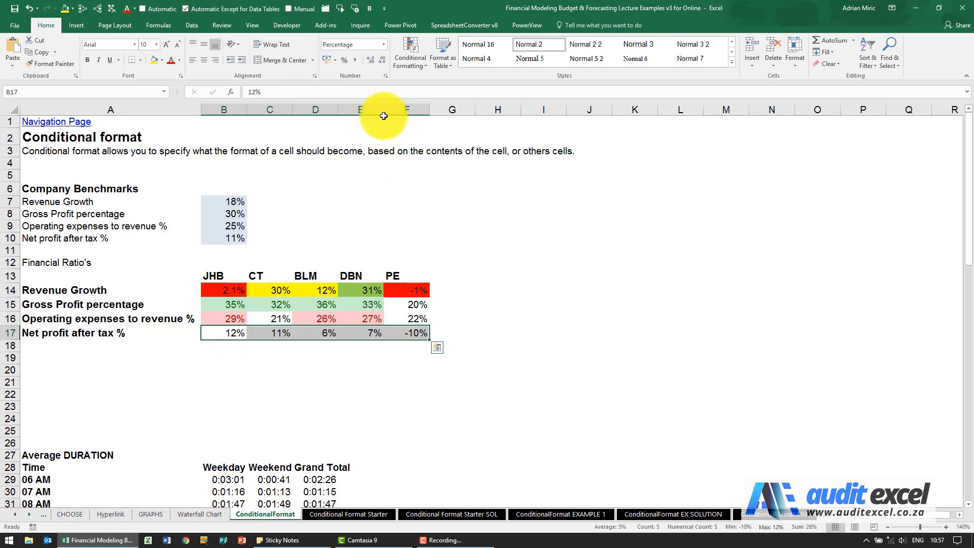
pyautogui.click(410, 56)
pyautogui.moveTo(429, 96)
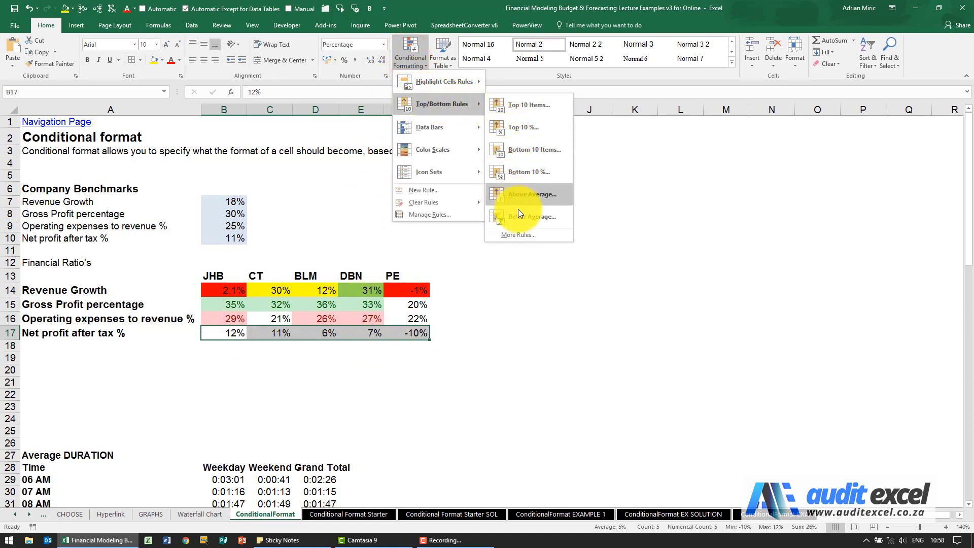
pyautogui.click(521, 235)
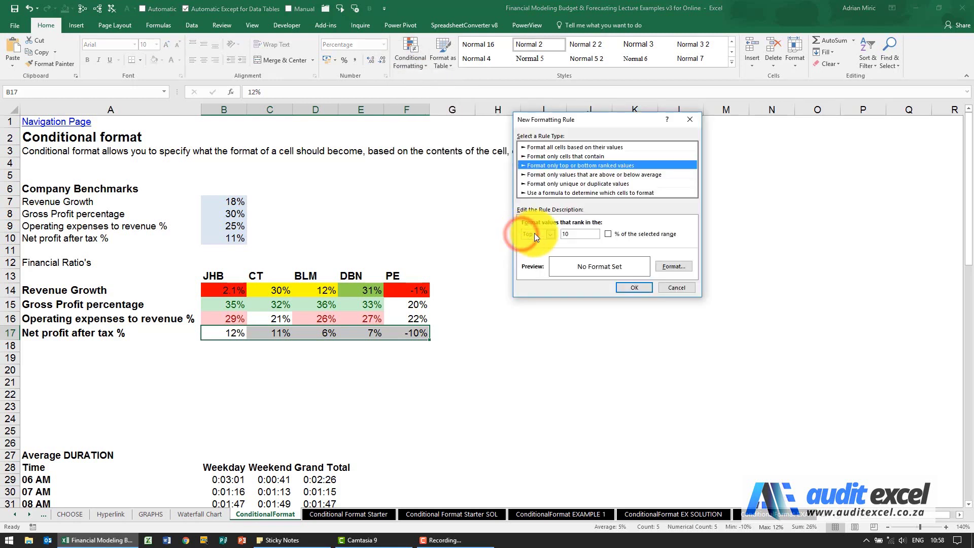
pyautogui.click(560, 147)
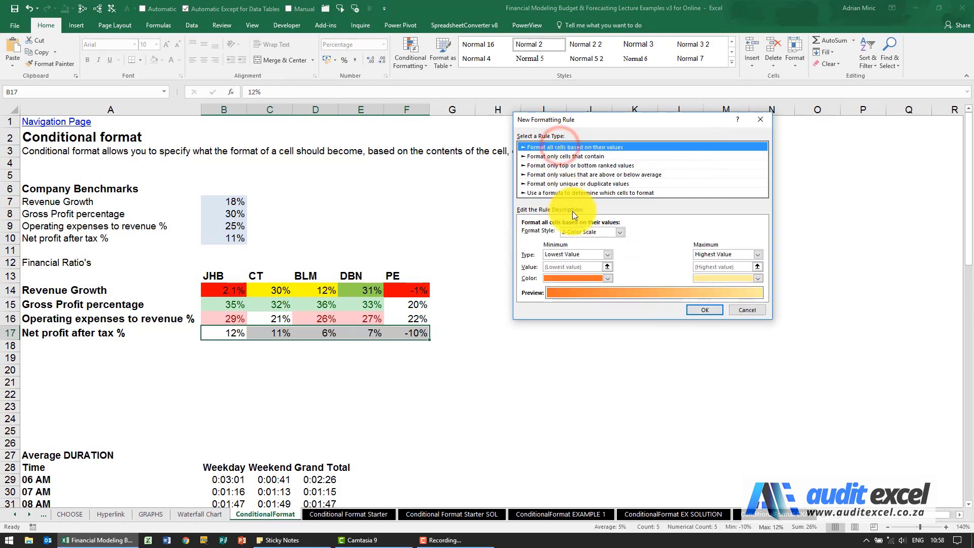
pyautogui.click(562, 157)
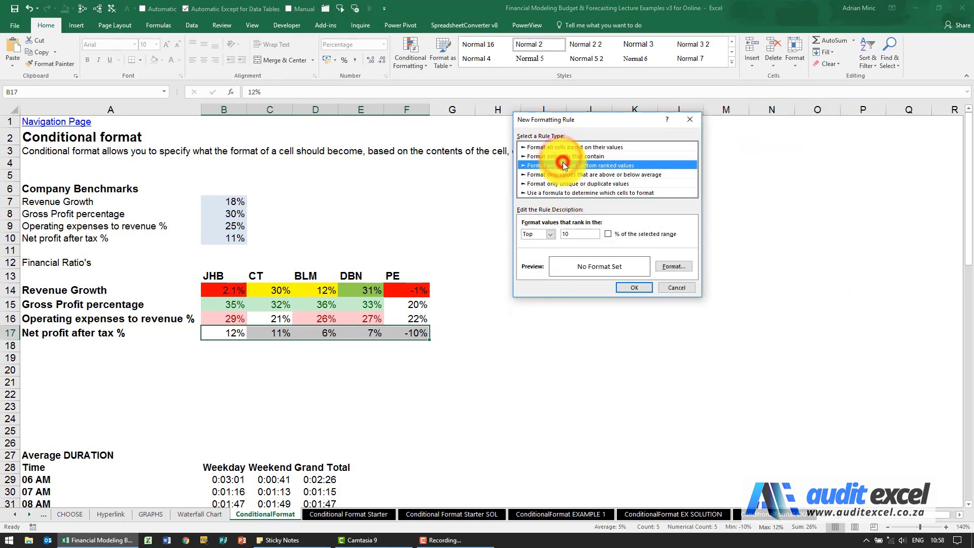
pyautogui.click(564, 175)
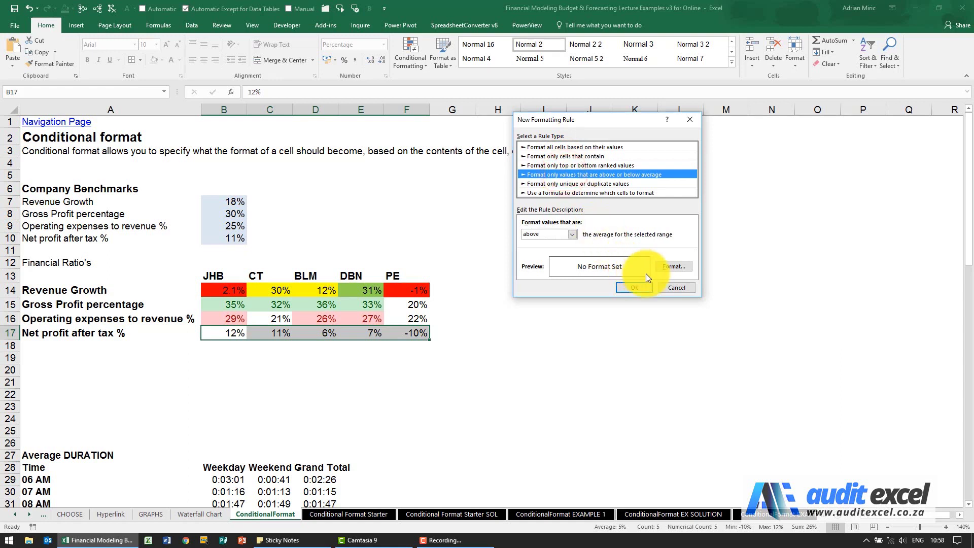
pyautogui.click(664, 286)
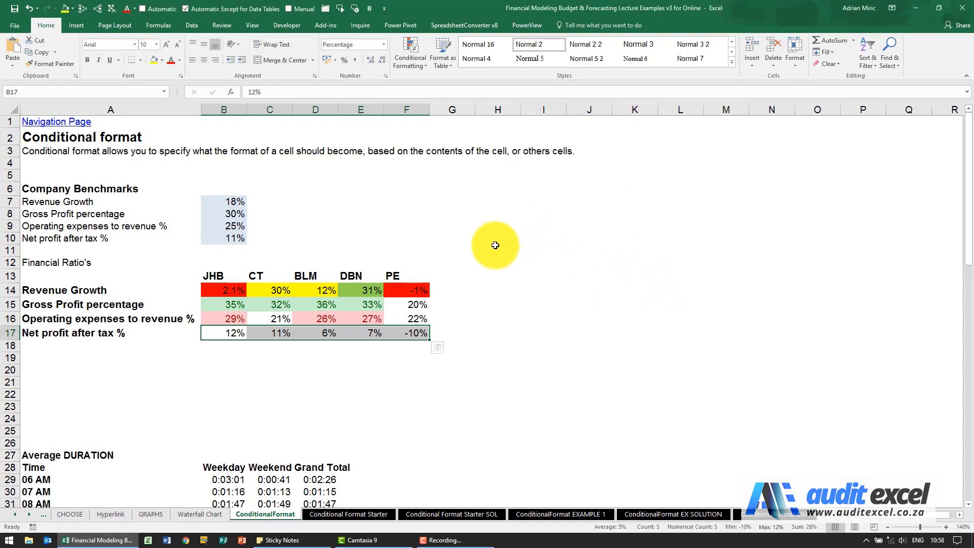
pyautogui.click(412, 53)
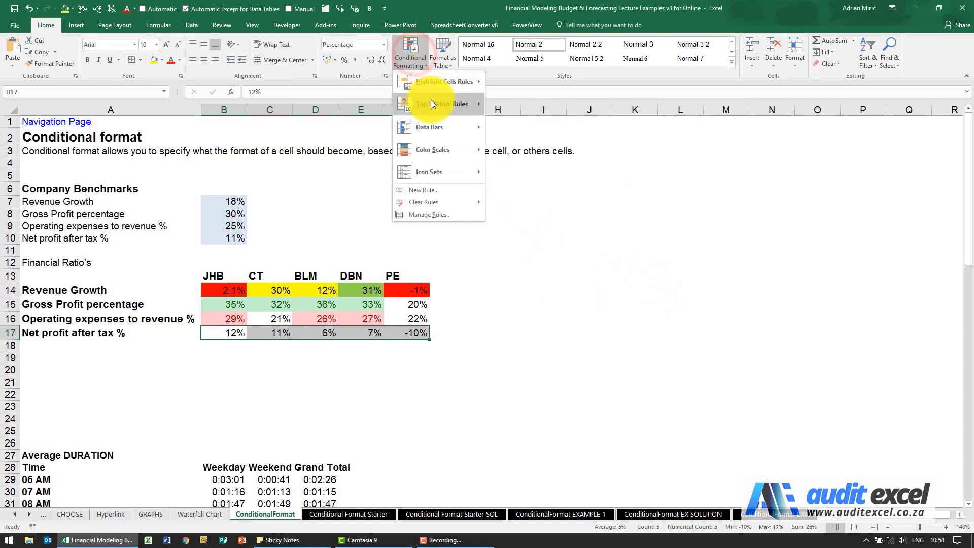
pyautogui.moveTo(434, 102)
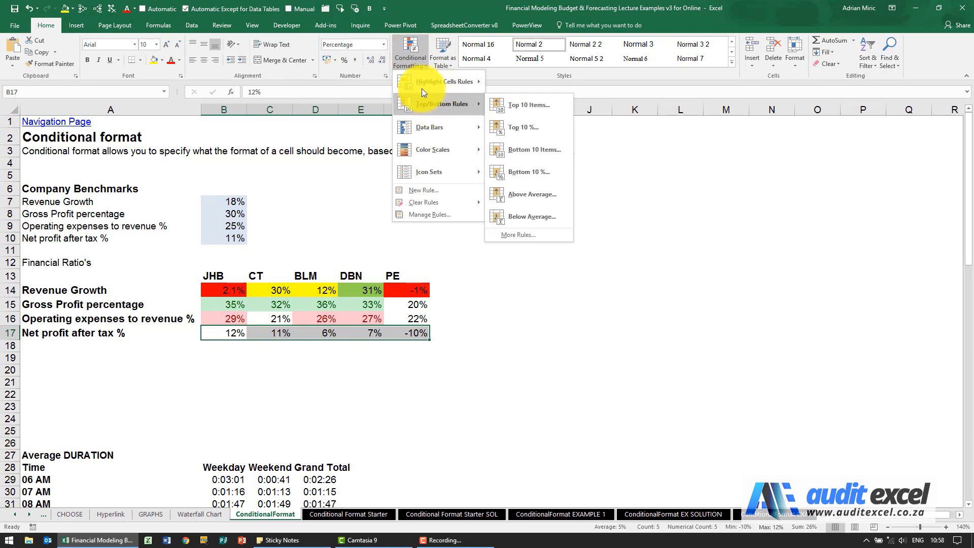
pyautogui.click(405, 58)
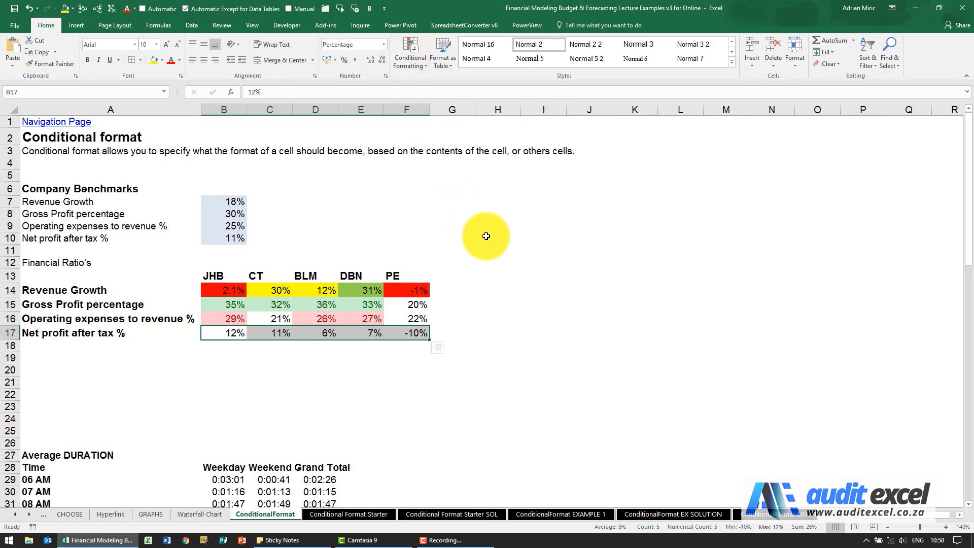
# Apply blue gradient-fill data bars to the Weekday average durations in B29:B45 and check the bars of individual hours
pyautogui.scroll(-7, 471, 247)
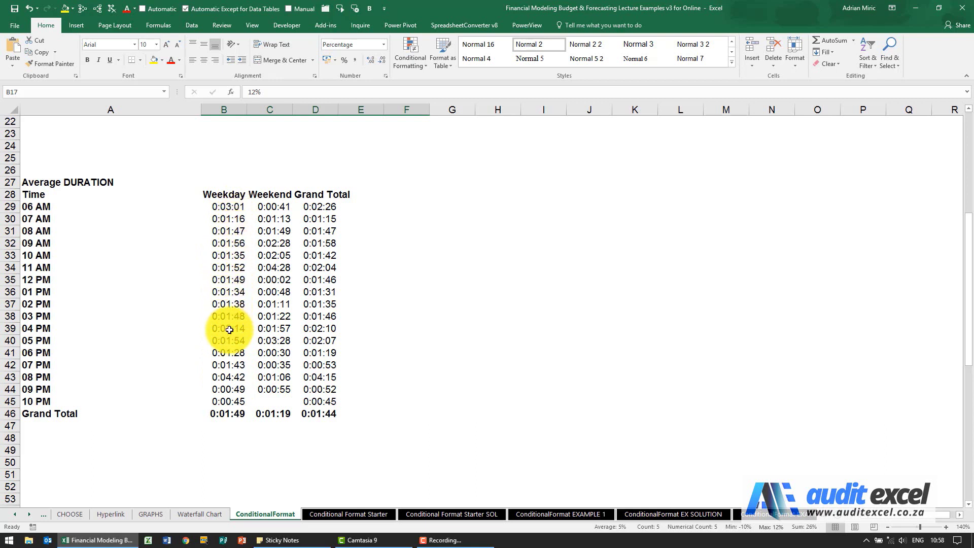
pyautogui.click(234, 376)
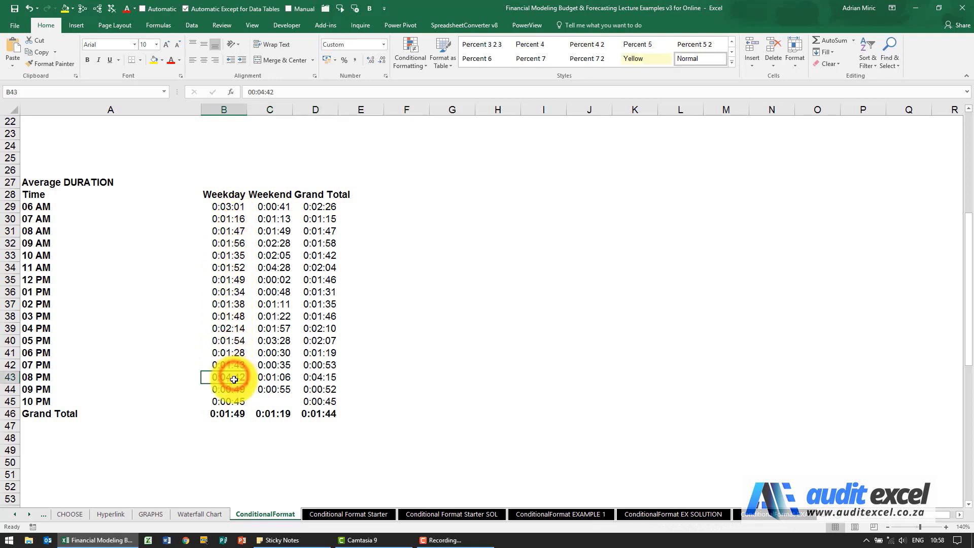
pyautogui.moveTo(229, 206); pyautogui.dragTo(228, 401)
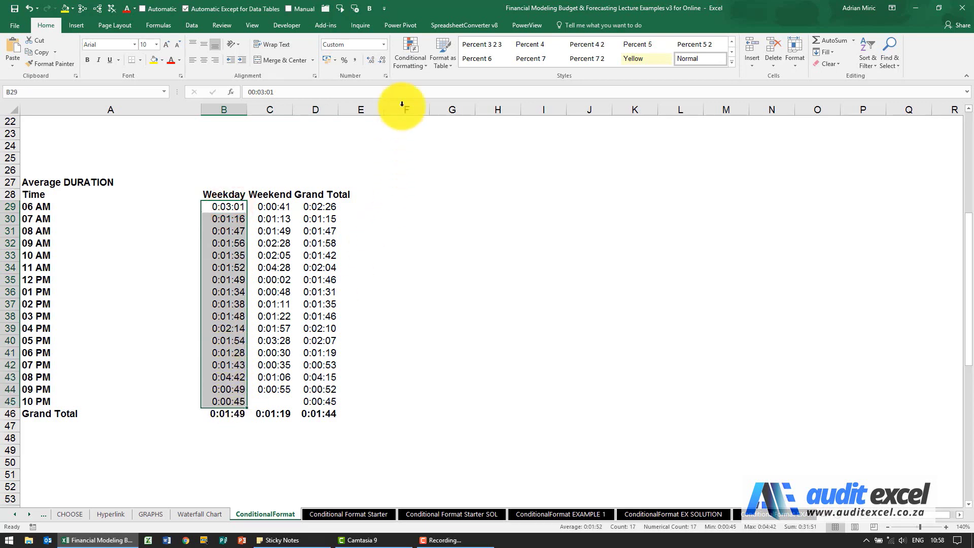
pyautogui.click(410, 62)
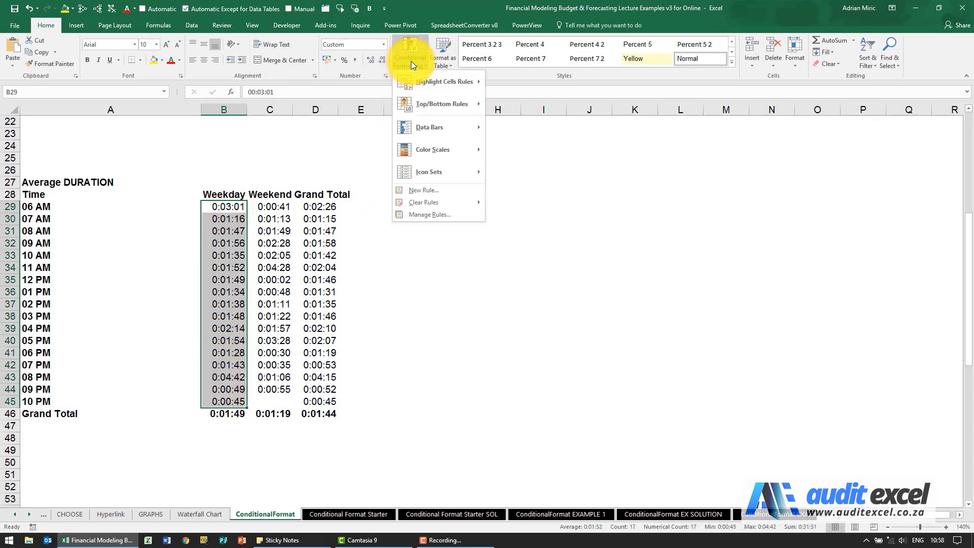
pyautogui.moveTo(416, 124)
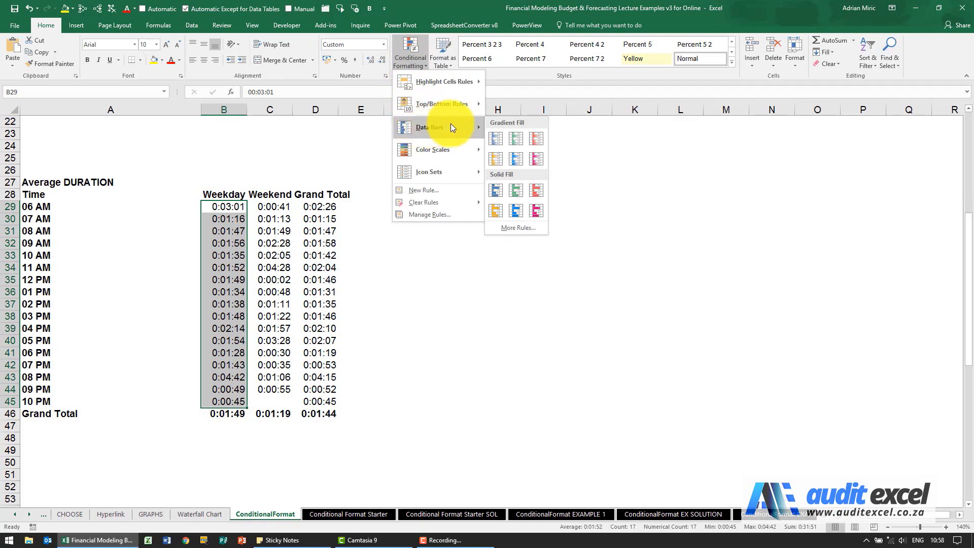
pyautogui.click(495, 139)
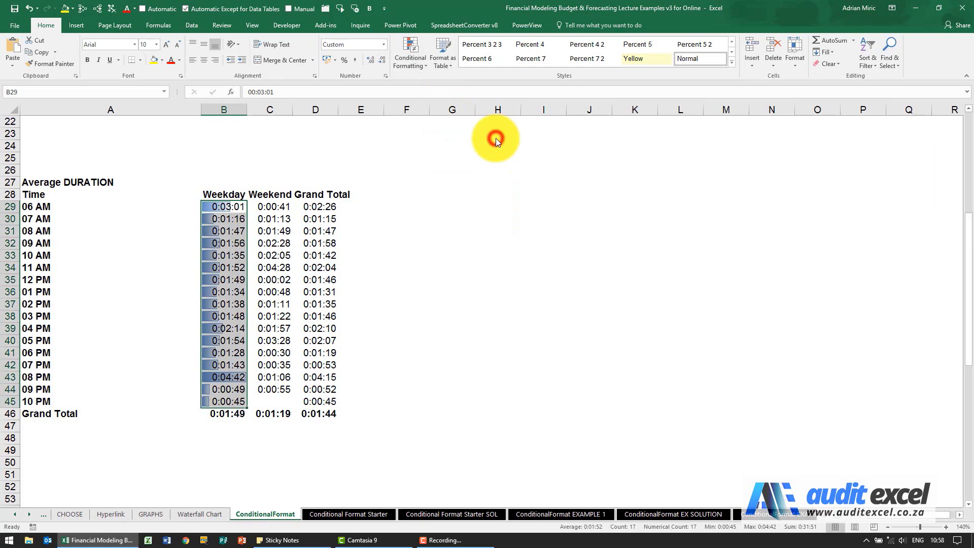
pyautogui.click(236, 239)
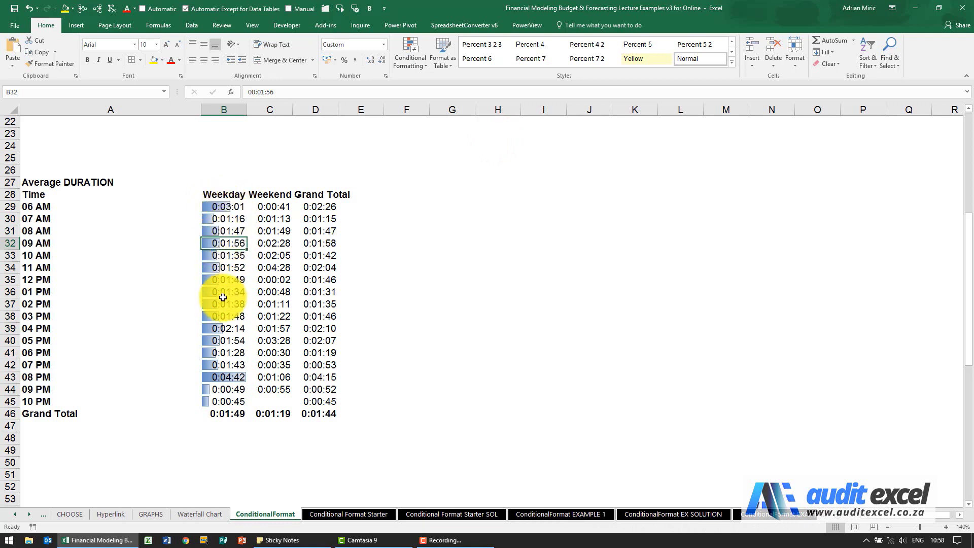
pyautogui.click(231, 377)
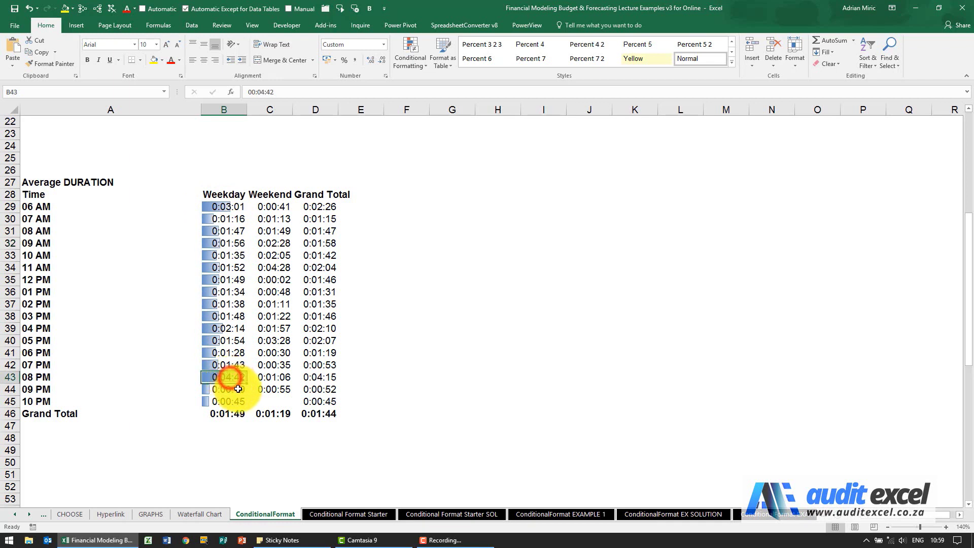
pyautogui.click(222, 208)
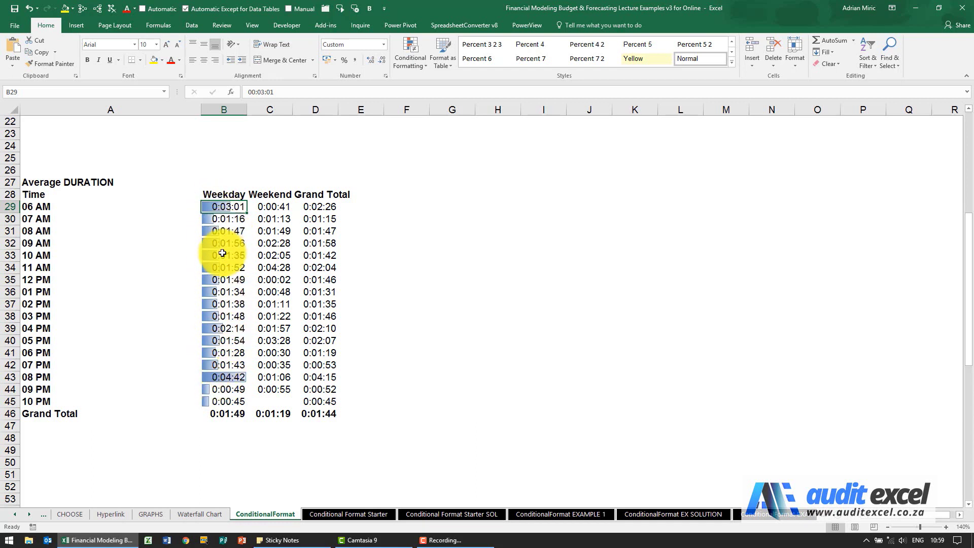
# Apply a green-yellow-red color scale to the Mortgage Repayments table in C57:G63, with green for the lowest and red for the highest repayments
pyautogui.scroll(-7, 249, 264)
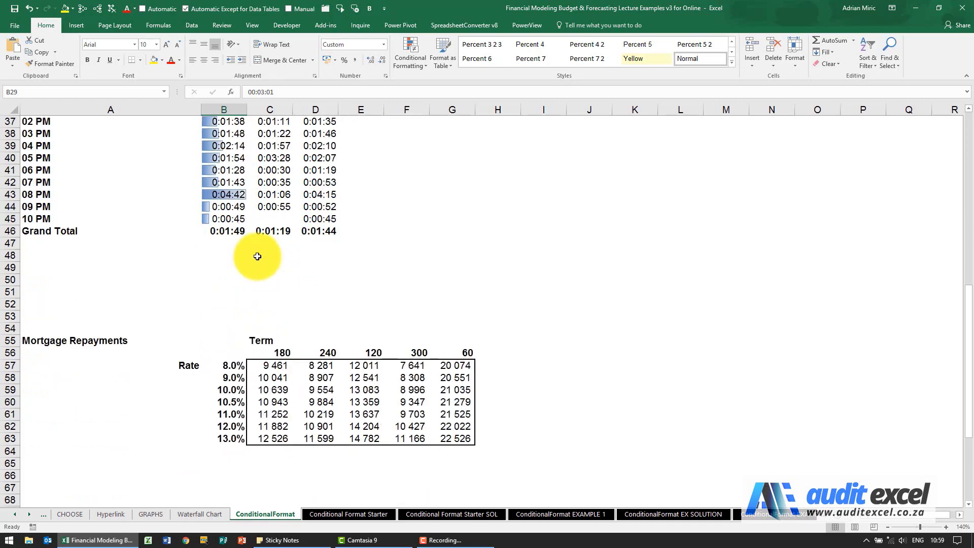
pyautogui.scroll(-1, 255, 247)
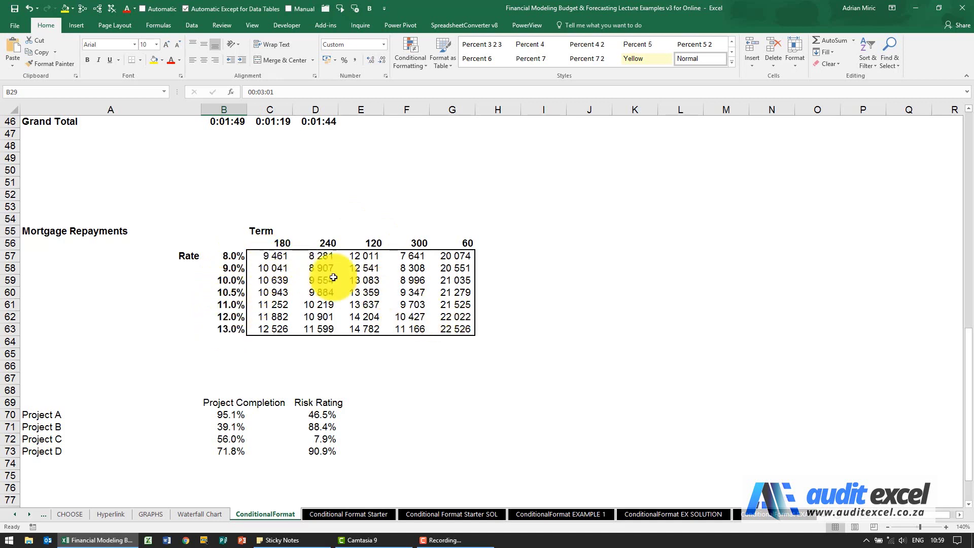
pyautogui.moveTo(274, 255); pyautogui.dragTo(447, 329)
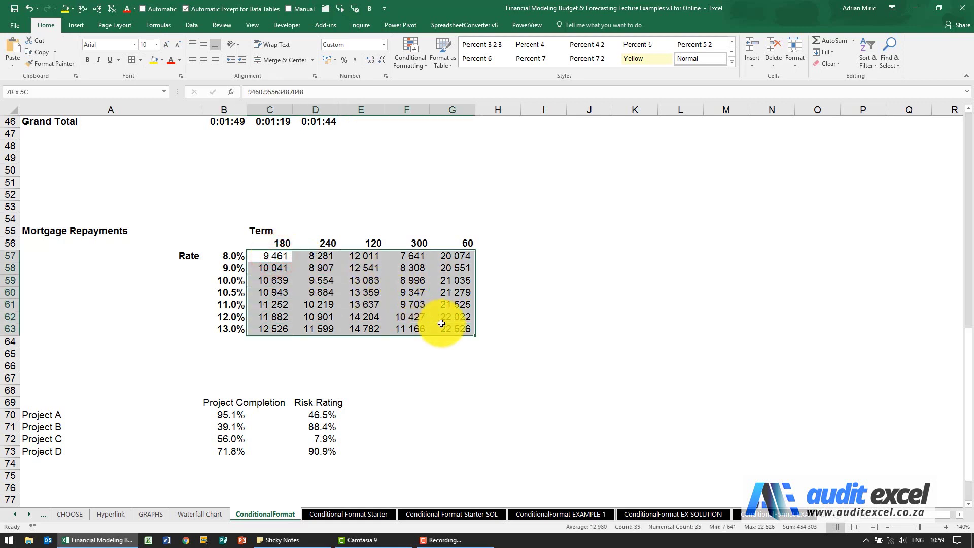
pyautogui.click(407, 55)
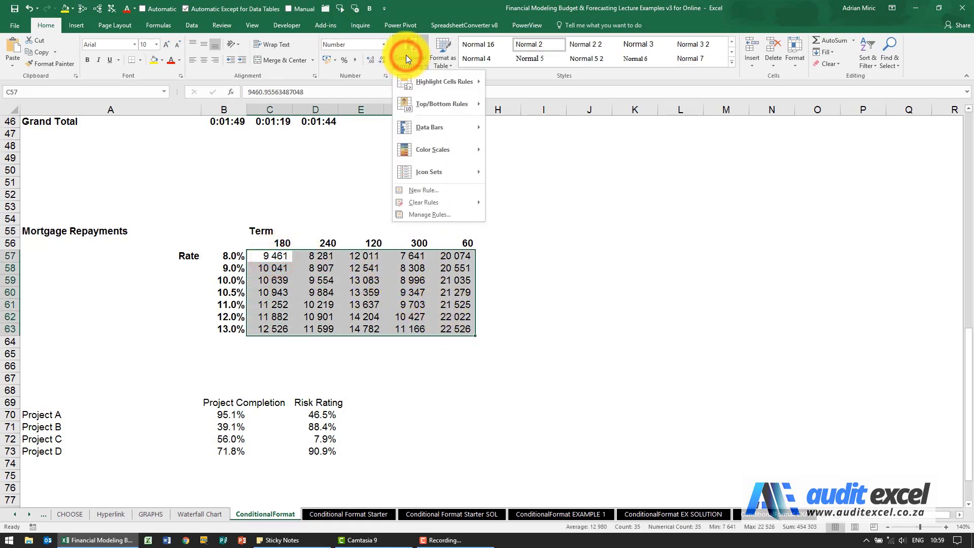
pyautogui.moveTo(424, 150)
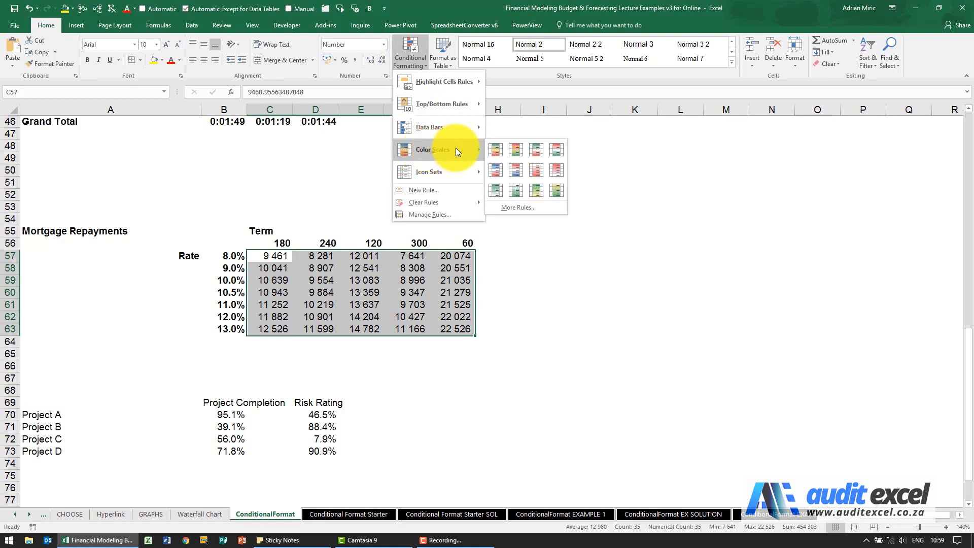
pyautogui.click(516, 150)
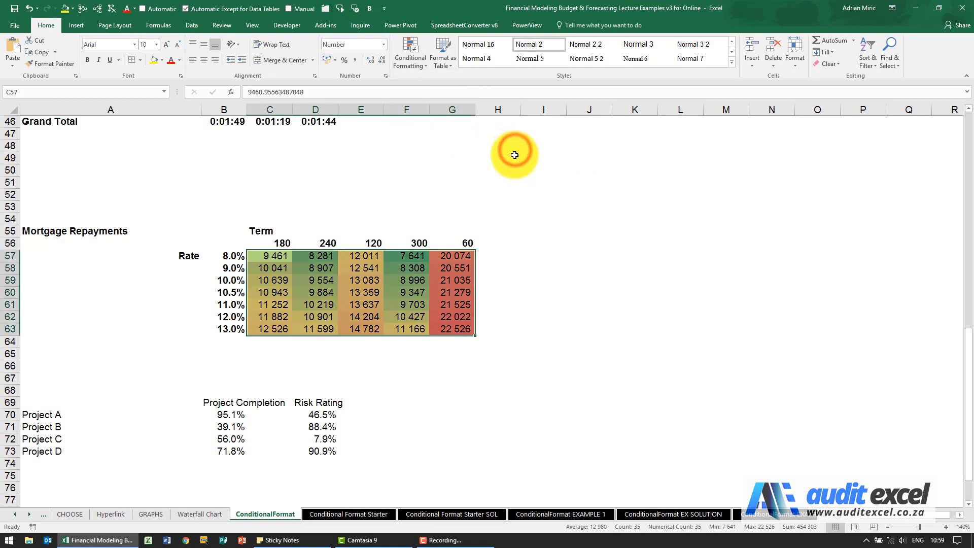
pyautogui.click(488, 191)
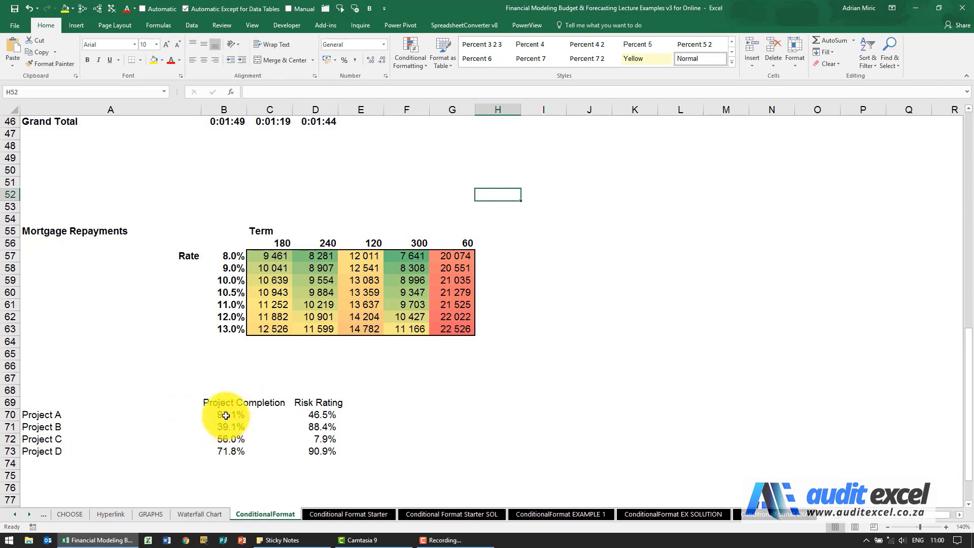
# Apply the five-level quarter-circle rating icon set to the Project Completion percentages in B70:B73
pyautogui.moveTo(223, 414); pyautogui.dragTo(222, 447)
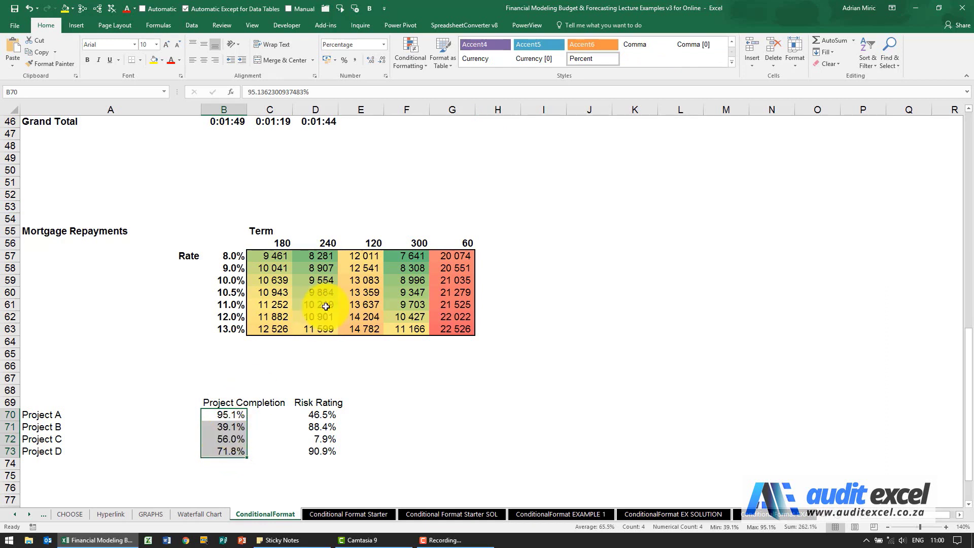
pyautogui.click(415, 56)
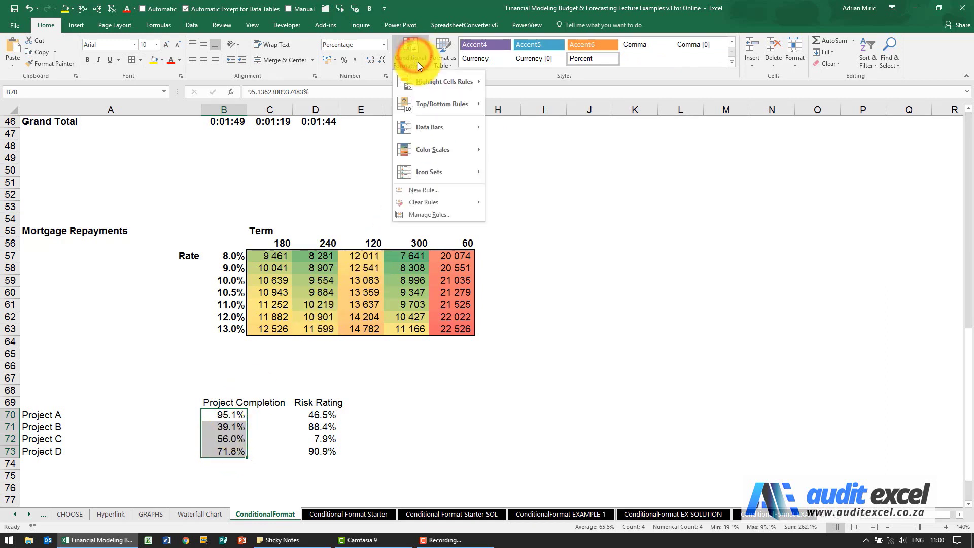
pyautogui.moveTo(425, 172)
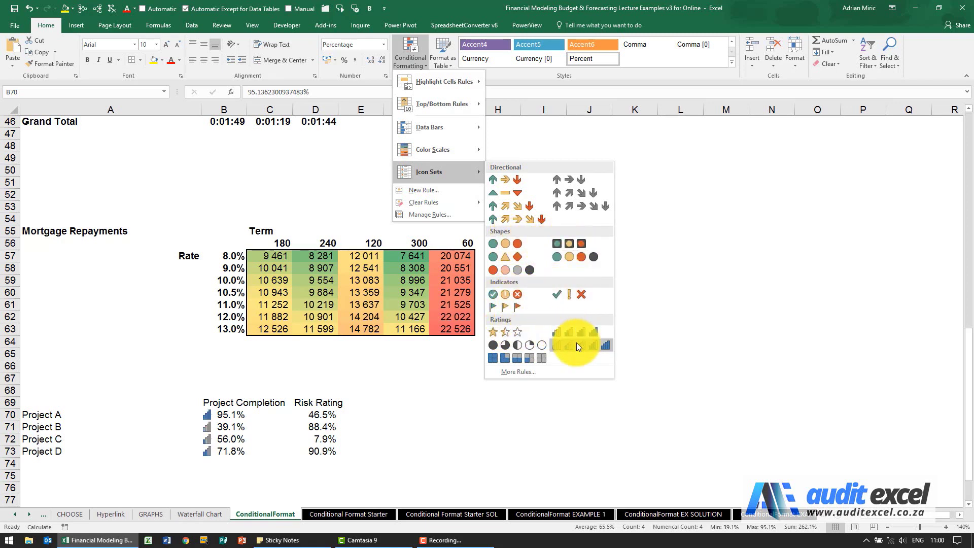
pyautogui.click(510, 344)
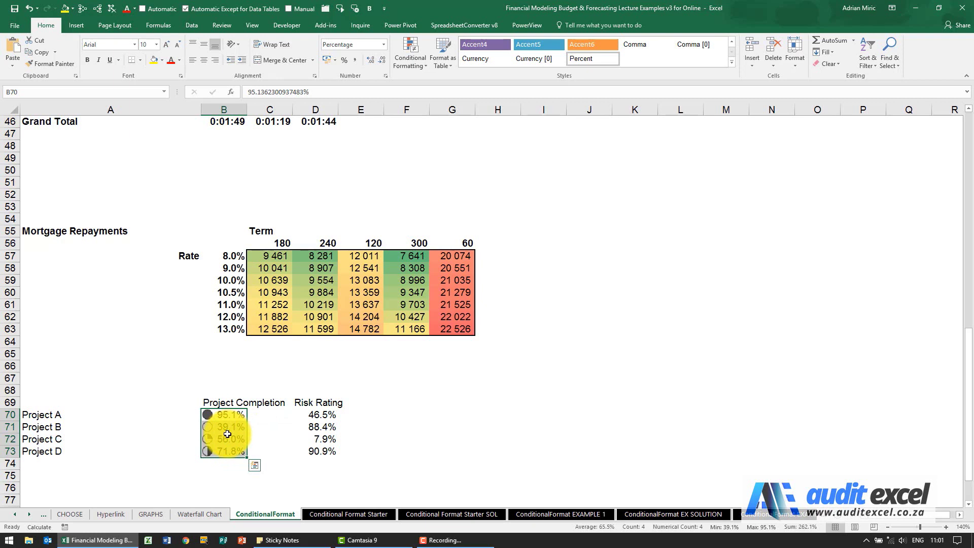
# Apply the rimmed three-traffic-light icon set to the Risk Rating percentages in D70:D73
pyautogui.click(315, 414)
pyautogui.moveTo(319, 428); pyautogui.dragTo(318, 449)
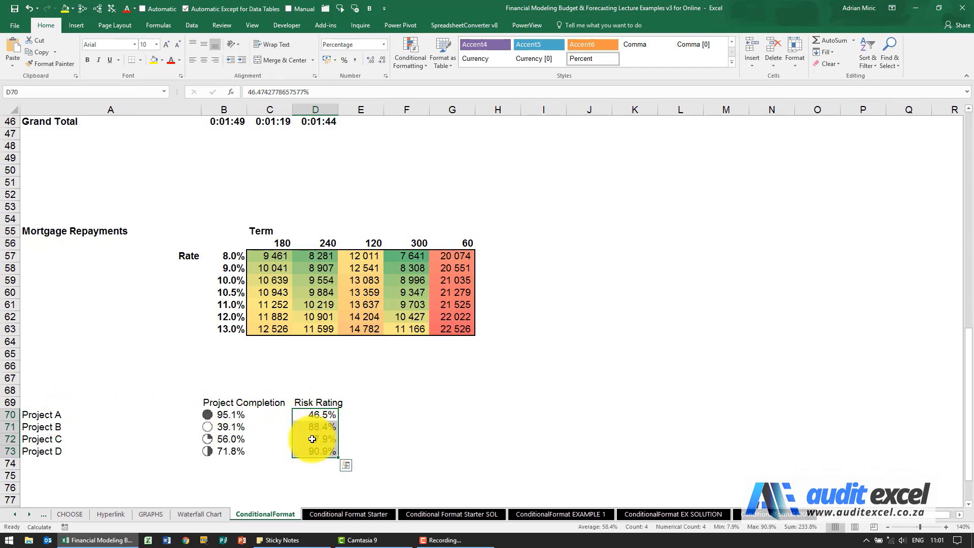
pyautogui.click(412, 65)
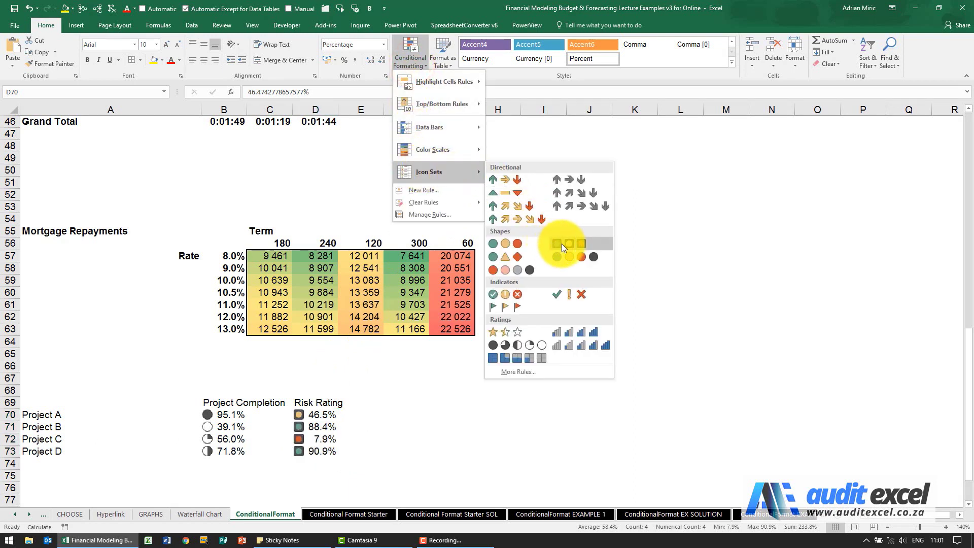
pyautogui.click(570, 244)
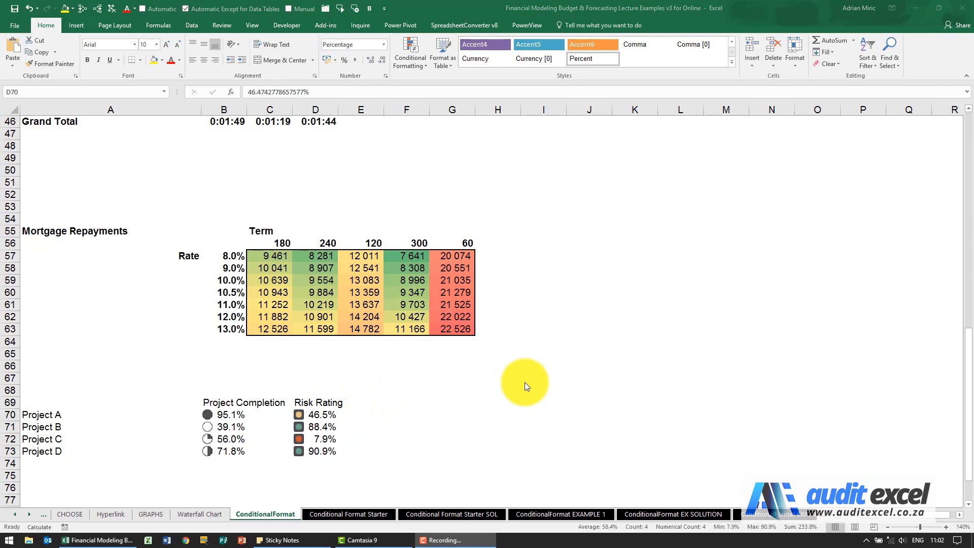
pyautogui.click(519, 384)
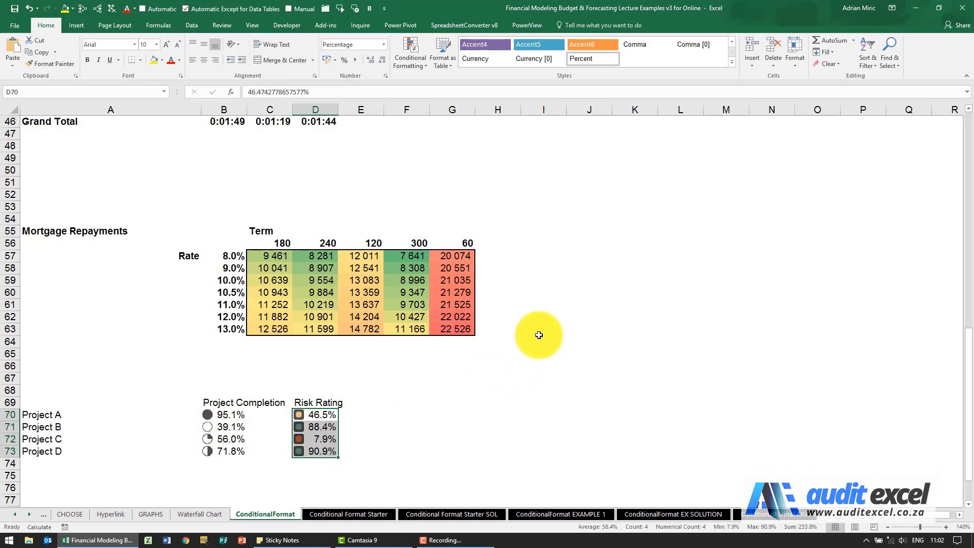
# Review the conditional formats on the financial ratios, weekday durations, mortgage repayments and project ratings
pyautogui.scroll(15, 539, 335)
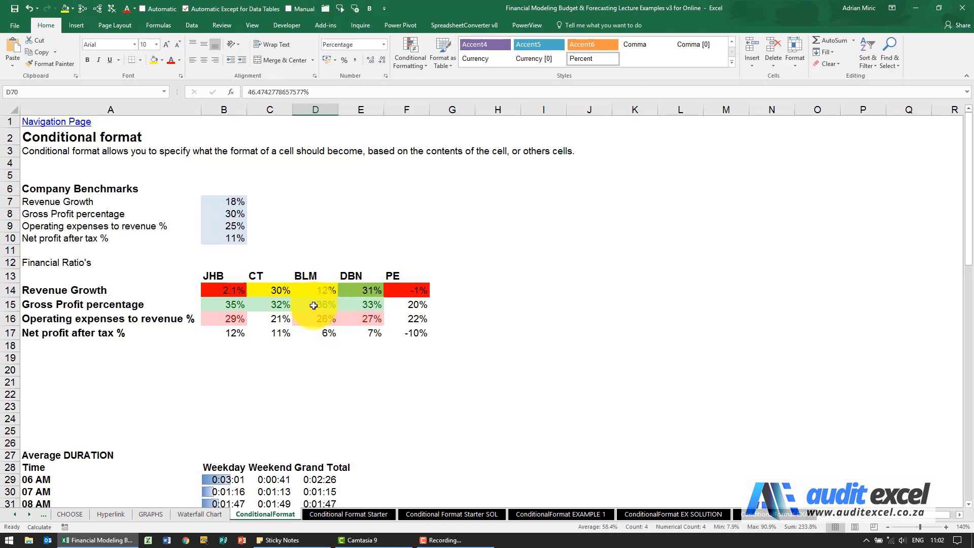
pyautogui.scroll(-2, 396, 308)
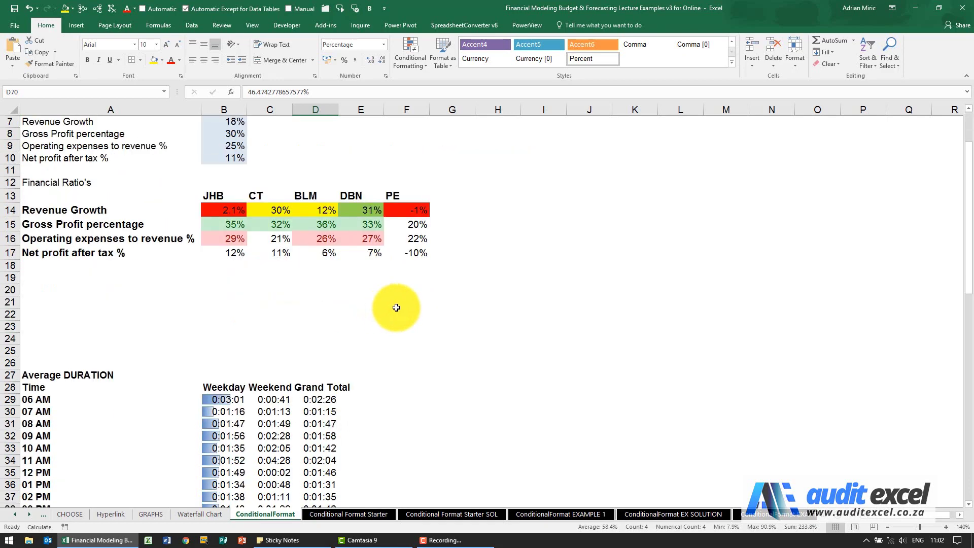
pyautogui.scroll(-4, 397, 307)
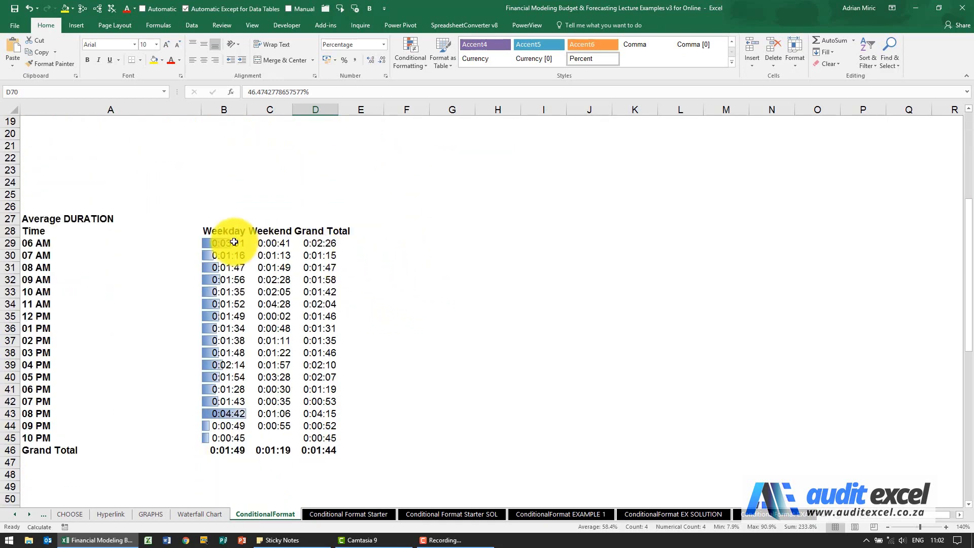
pyautogui.scroll(-3, 244, 251)
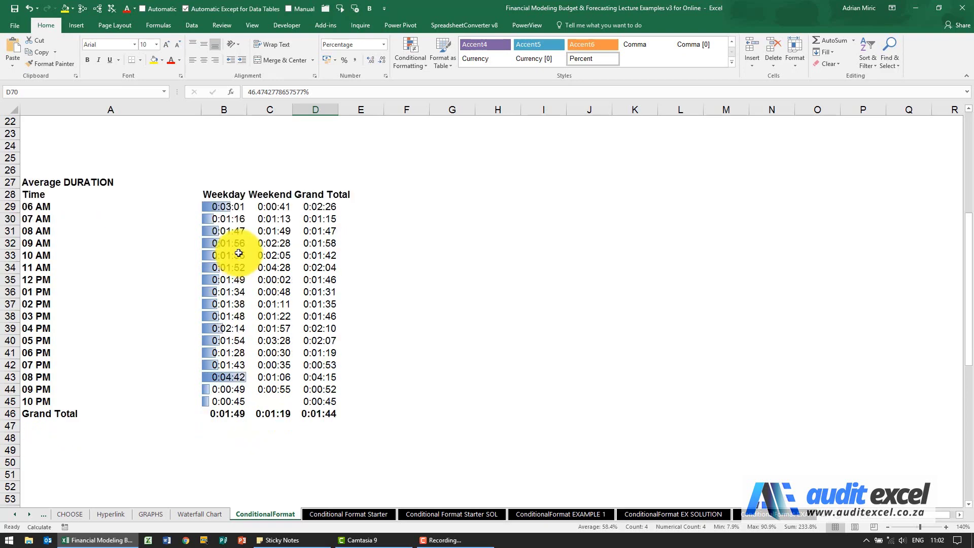
pyautogui.scroll(-3, 283, 348)
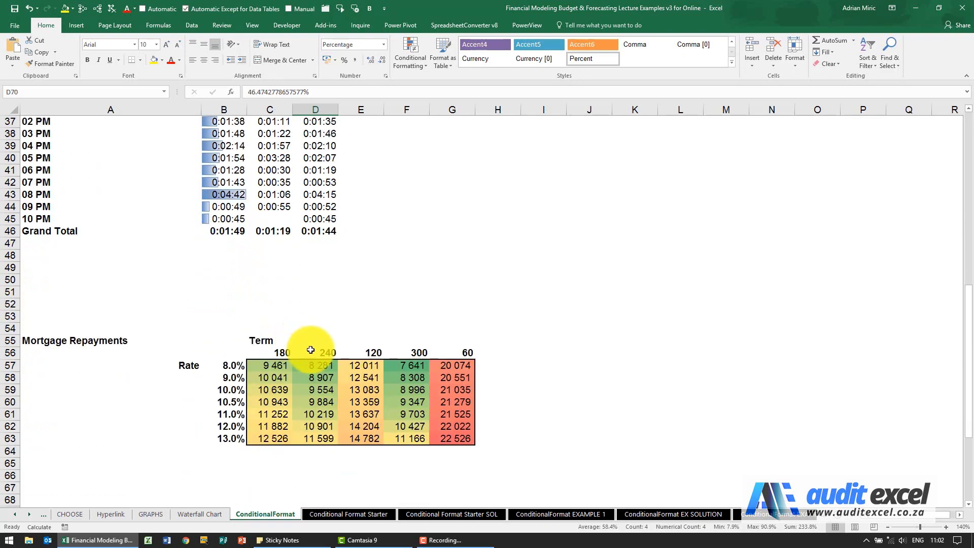
pyautogui.scroll(-4, 366, 377)
pyautogui.scroll(6, 337, 356)
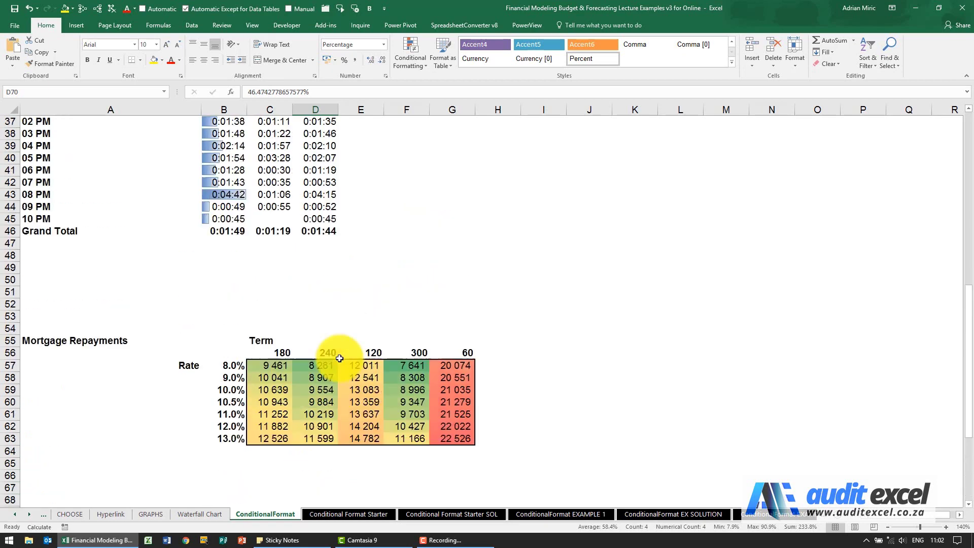
pyautogui.scroll(2, 346, 347)
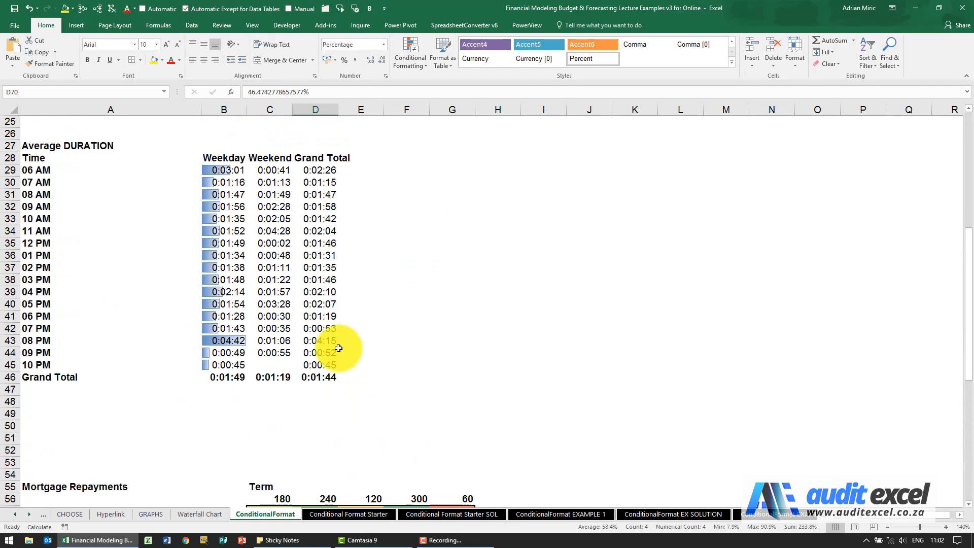
# Edit the Data Bar rule of the Weekday durations in B29:B45 to show the bar only, and apply the change
pyautogui.click(232, 170)
pyautogui.moveTo(232, 170); pyautogui.dragTo(228, 365)
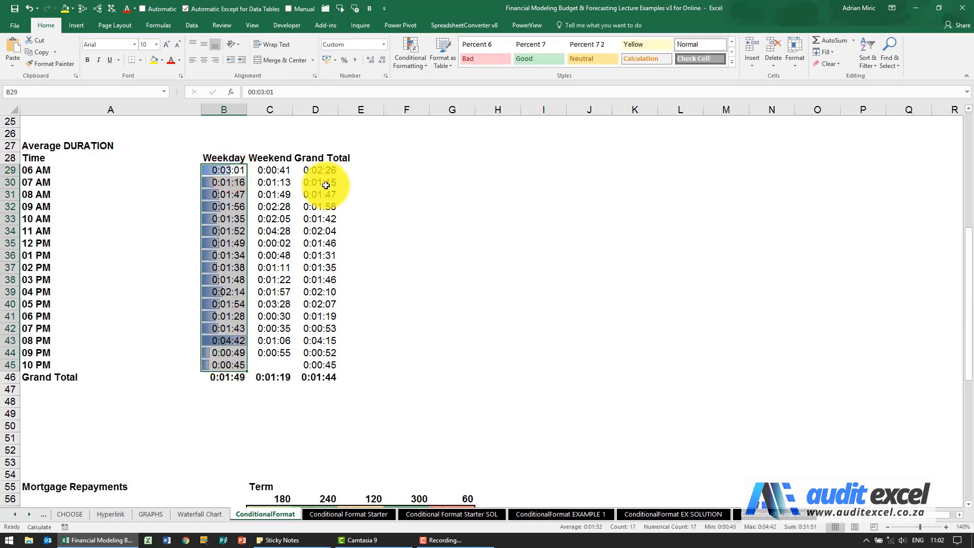
pyautogui.click(401, 66)
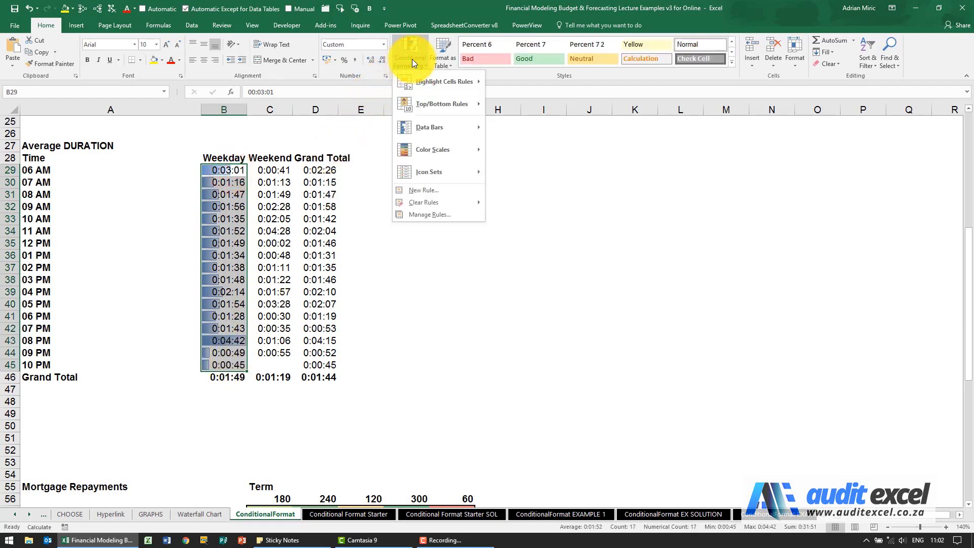
pyautogui.click(434, 215)
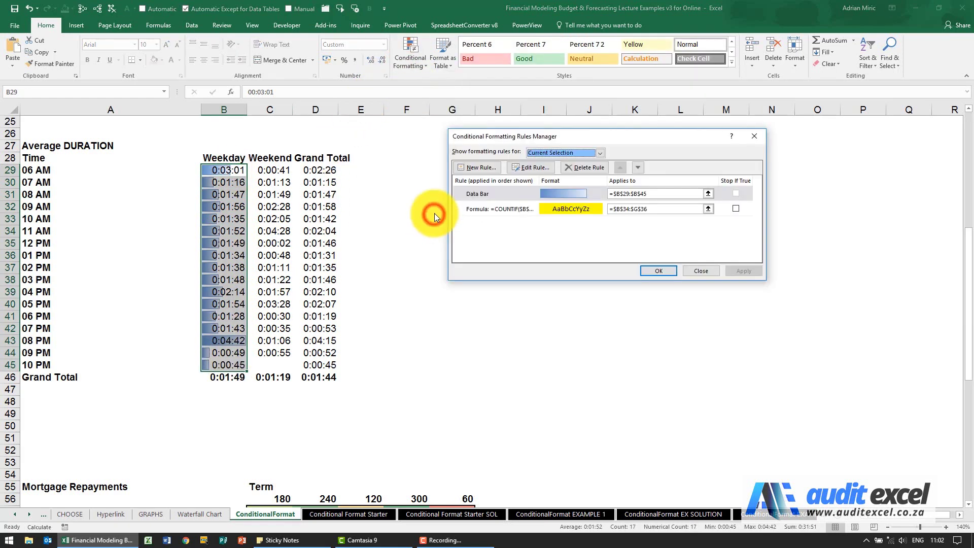
pyautogui.click(494, 194)
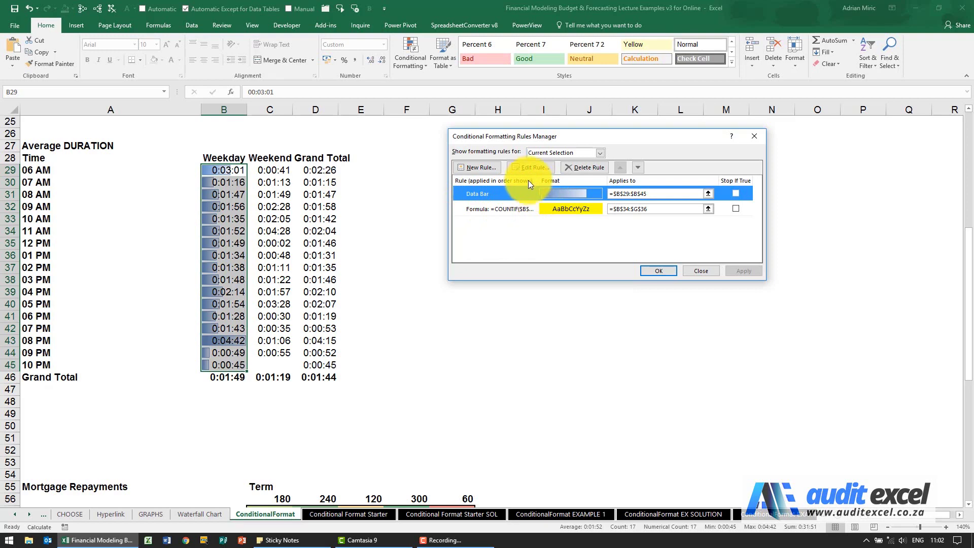
pyautogui.click(531, 168)
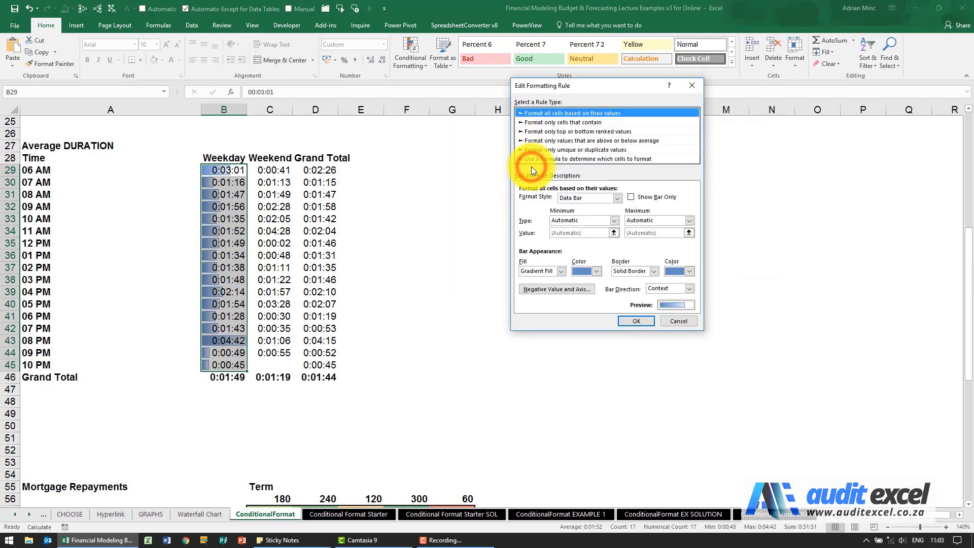
pyautogui.moveTo(586, 93); pyautogui.dragTo(460, 84)
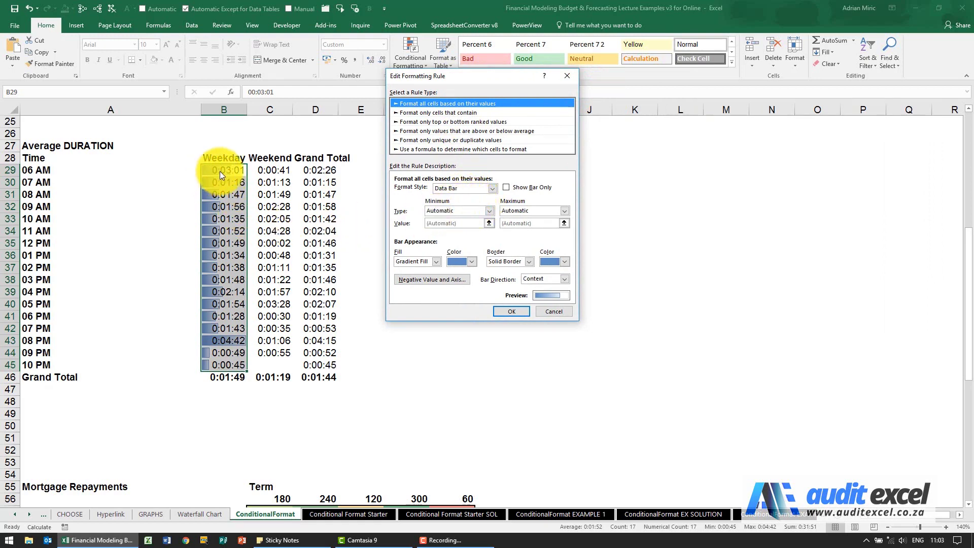
pyautogui.click(493, 190)
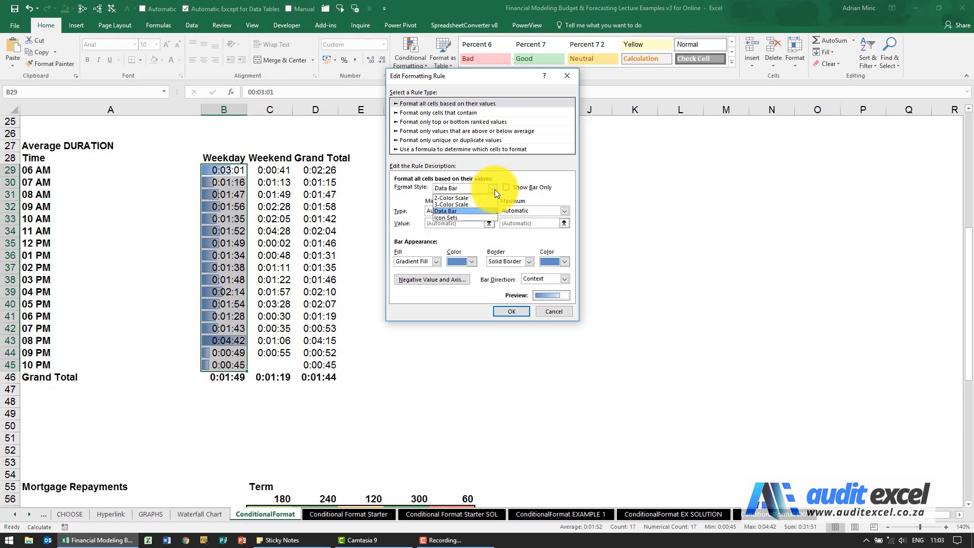
pyautogui.click(495, 190)
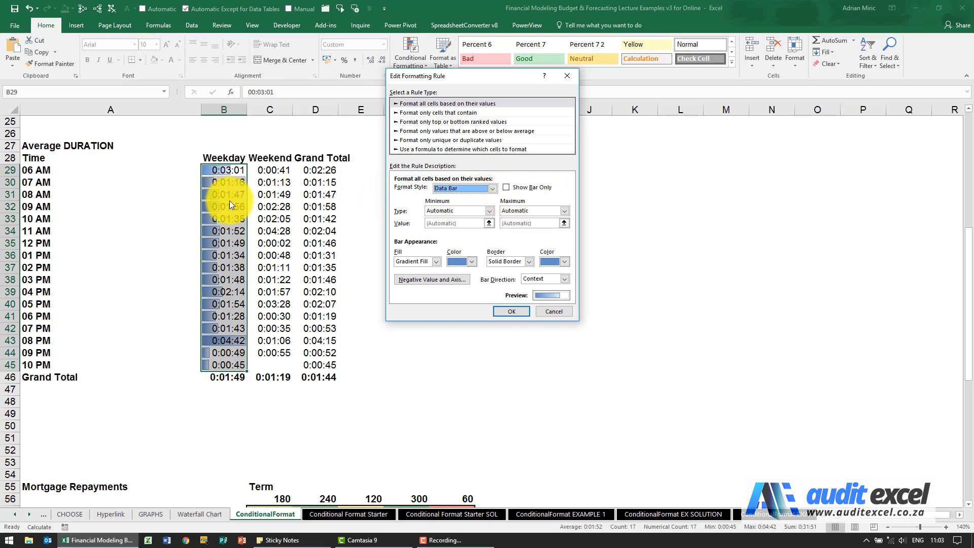
pyautogui.click(507, 189)
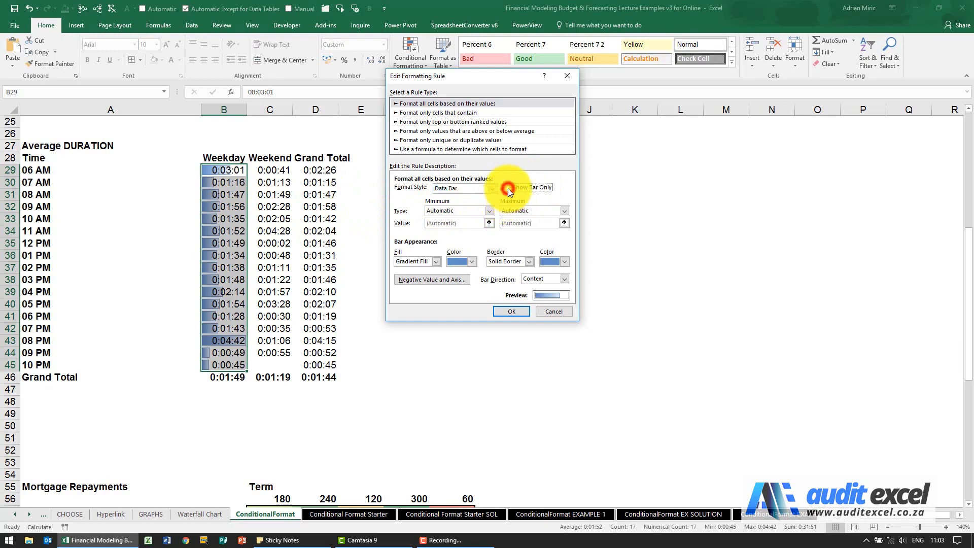
pyautogui.click(513, 309)
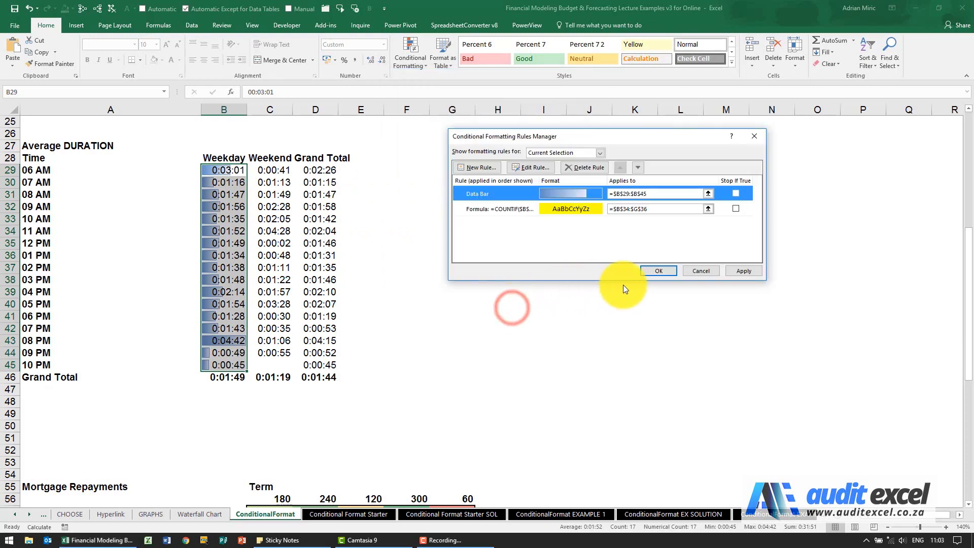
pyautogui.click(731, 270)
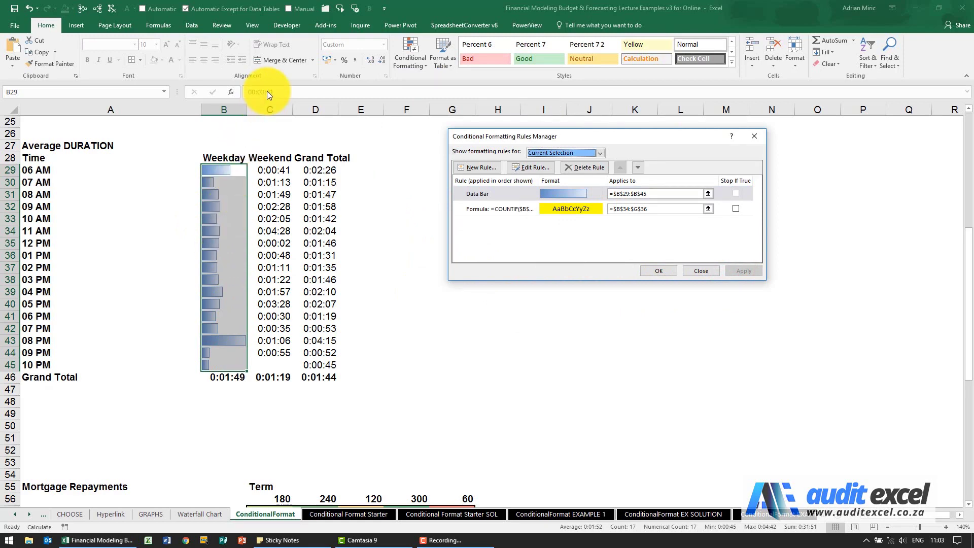
# Edit the Data Bar rule for B29:B45 to show the Weekday values alongside the bars, and apply the change
pyautogui.click(497, 194)
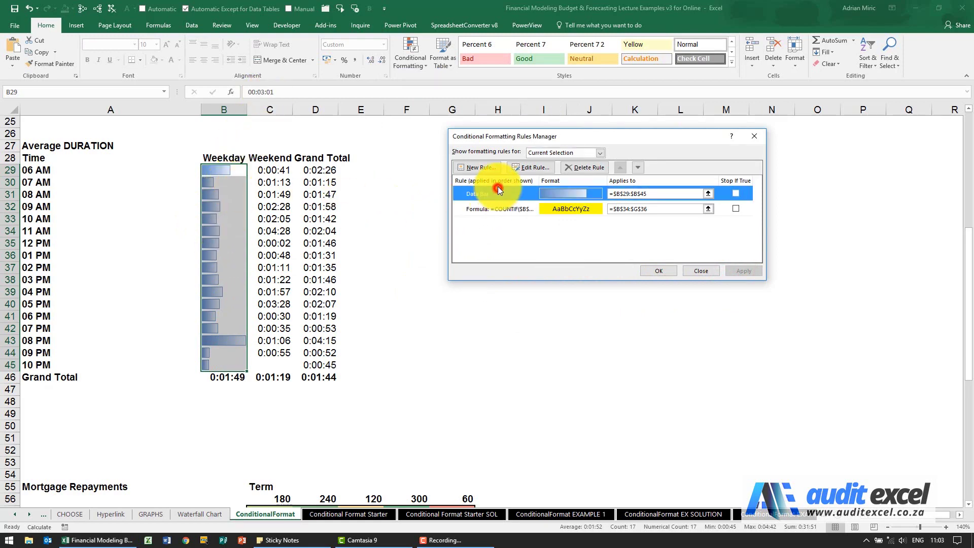
pyautogui.click(528, 167)
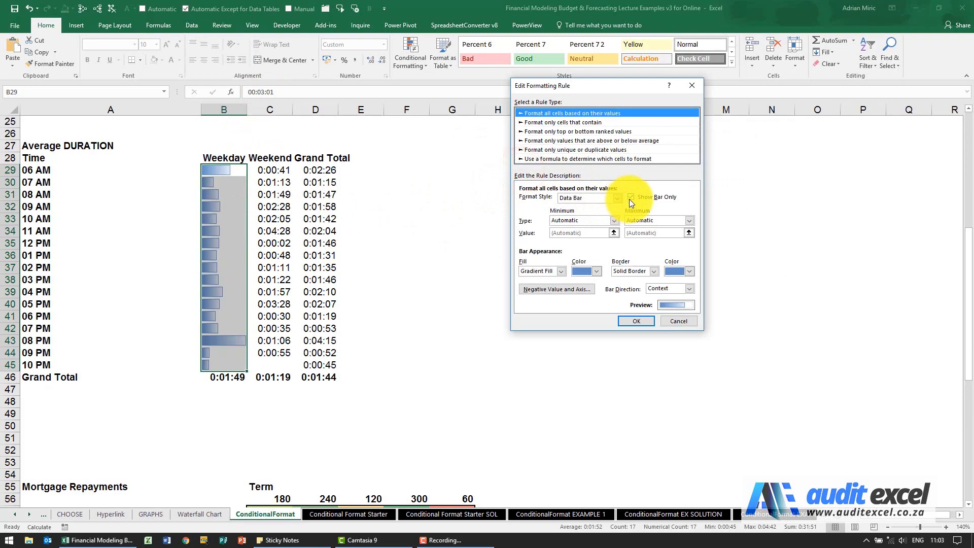
pyautogui.click(629, 199)
pyautogui.click(634, 322)
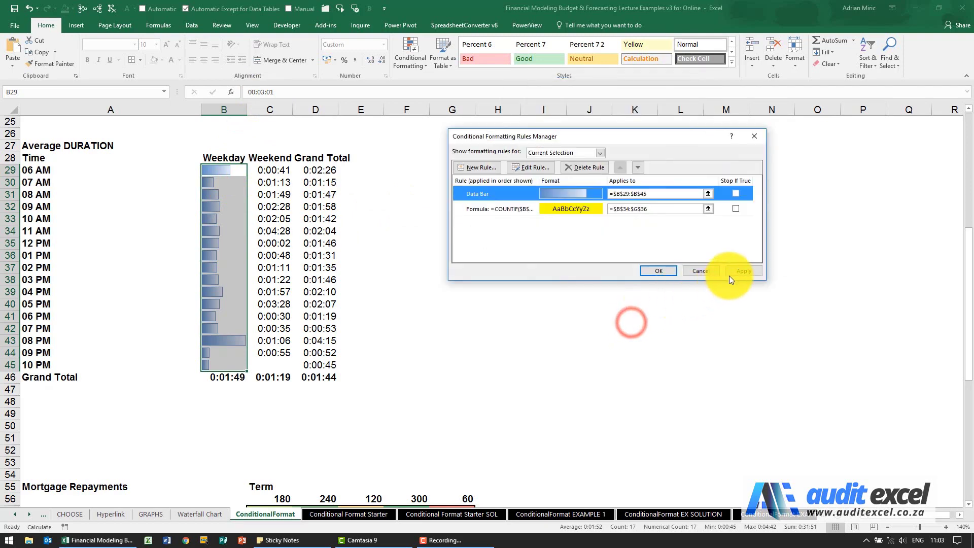
pyautogui.click(744, 271)
# Set the Minimum type of the Weekday Data Bar rule to Lowest Value and apply the change
pyautogui.click(528, 191)
pyautogui.click(533, 167)
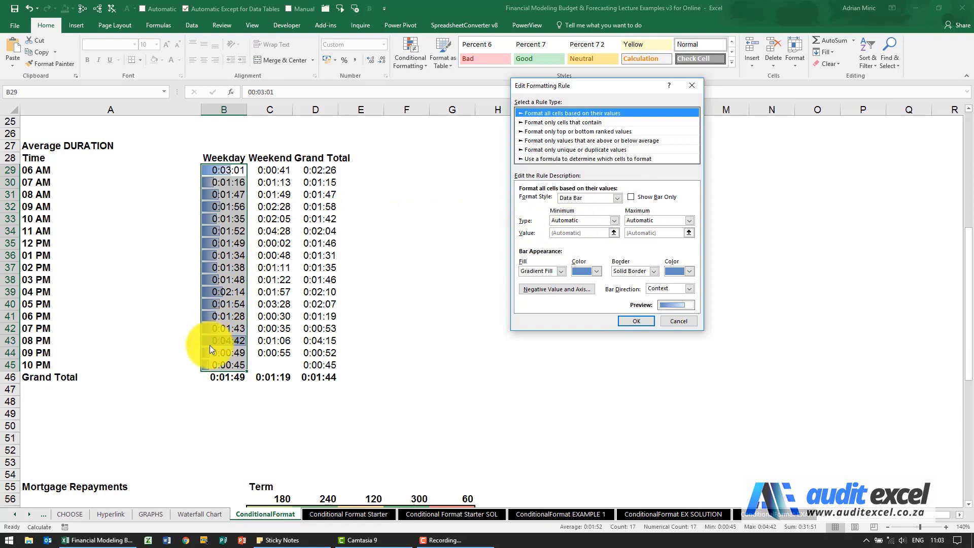
pyautogui.click(613, 220)
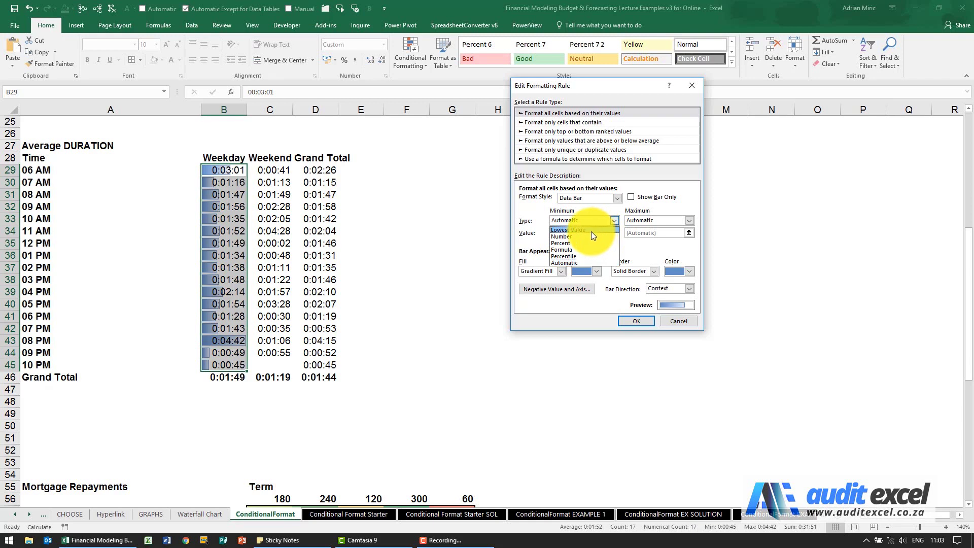
pyautogui.click(592, 231)
pyautogui.click(609, 223)
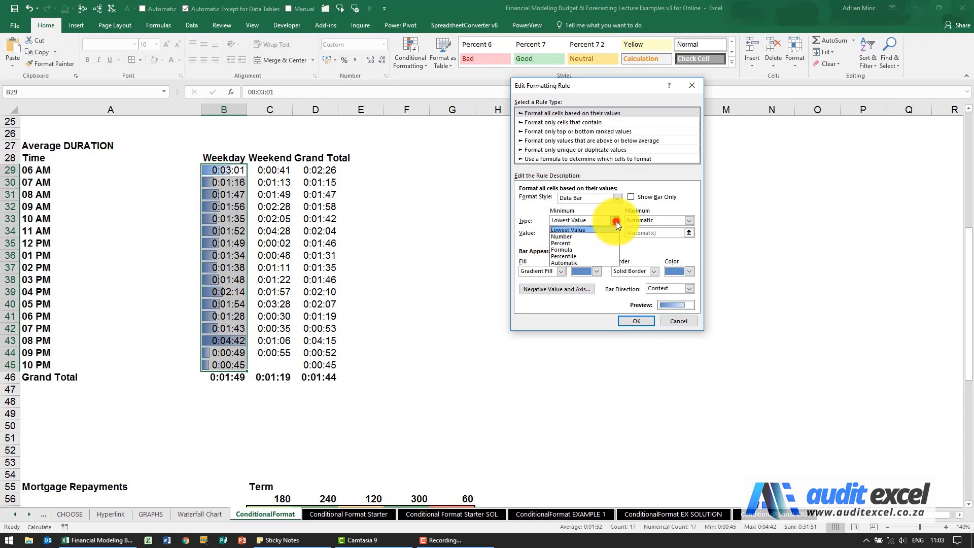
pyautogui.click(588, 237)
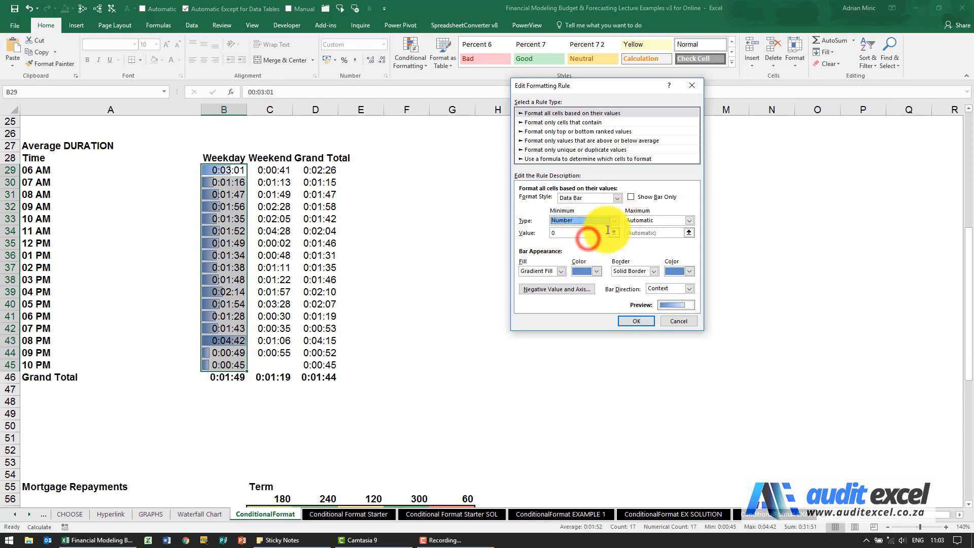
pyautogui.click(617, 221)
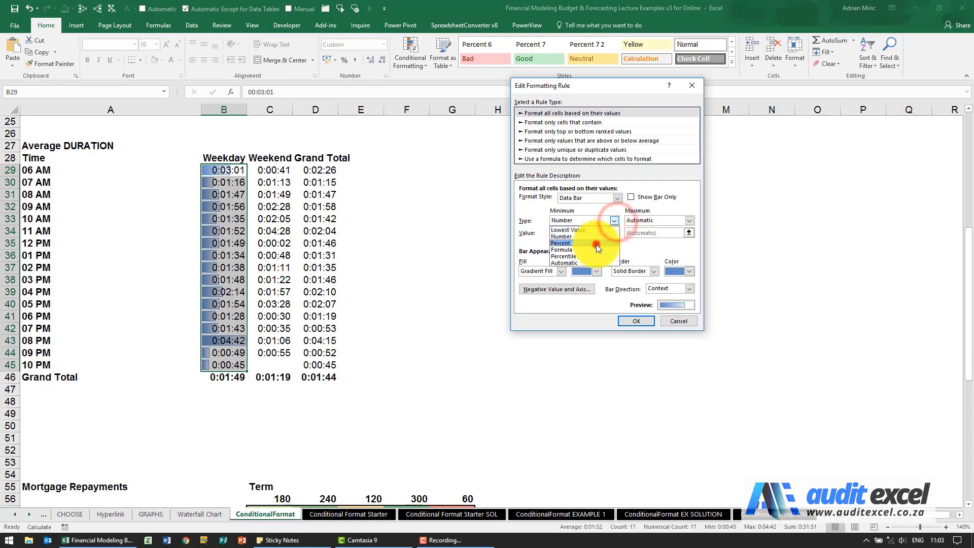
pyautogui.click(596, 245)
pyautogui.click(614, 222)
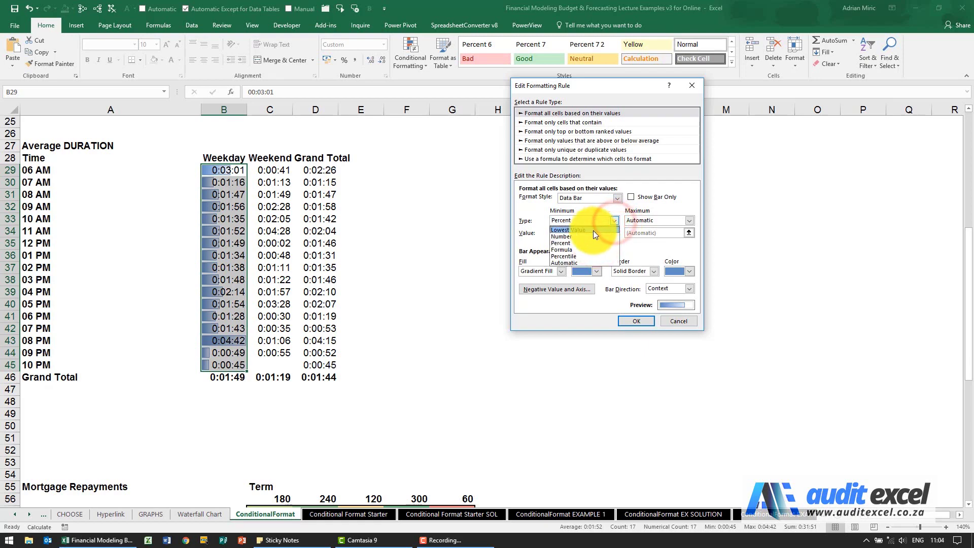
pyautogui.click(593, 230)
pyautogui.click(635, 320)
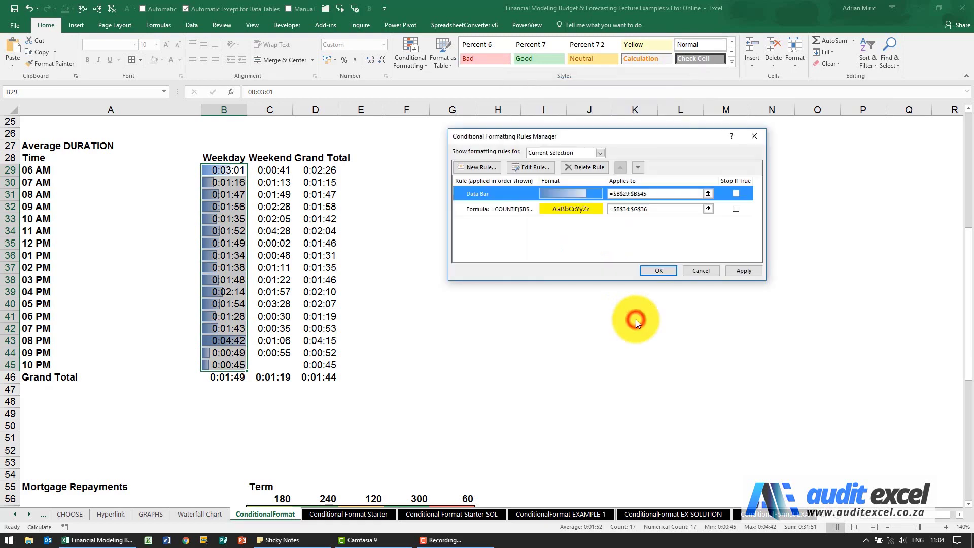
pyautogui.click(742, 272)
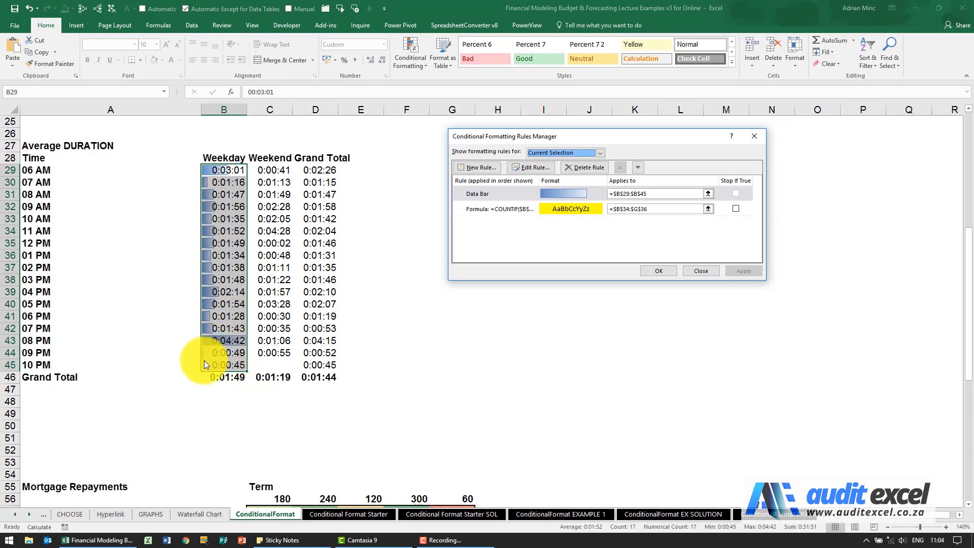
# Set the Maximum type of the Weekday Data Bar rule to Highest Value and apply the change
pyautogui.click(541, 172)
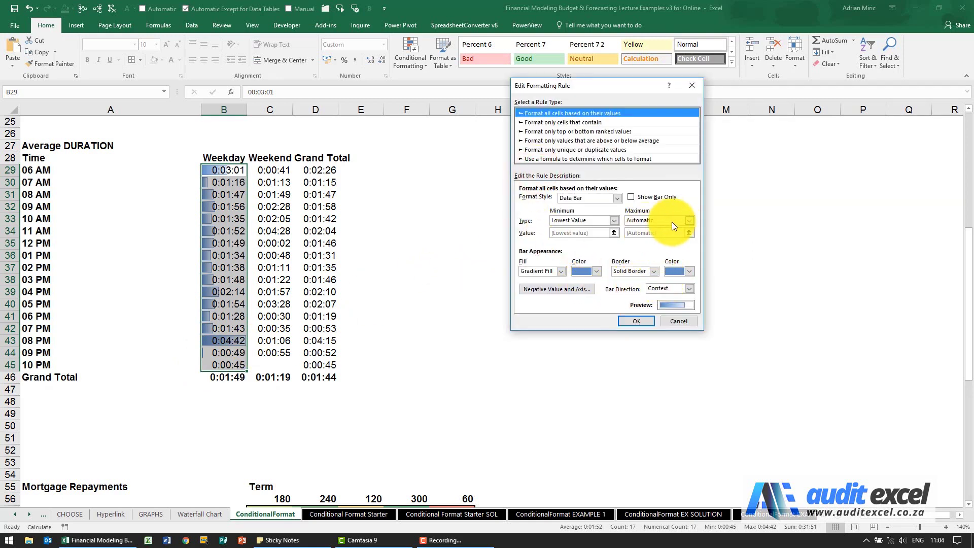
pyautogui.click(686, 221)
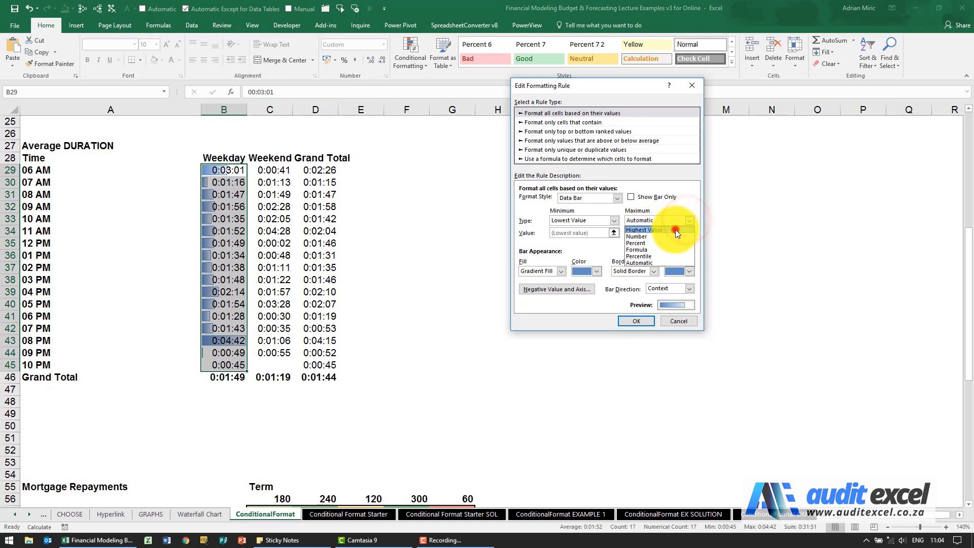
pyautogui.click(675, 230)
pyautogui.click(632, 321)
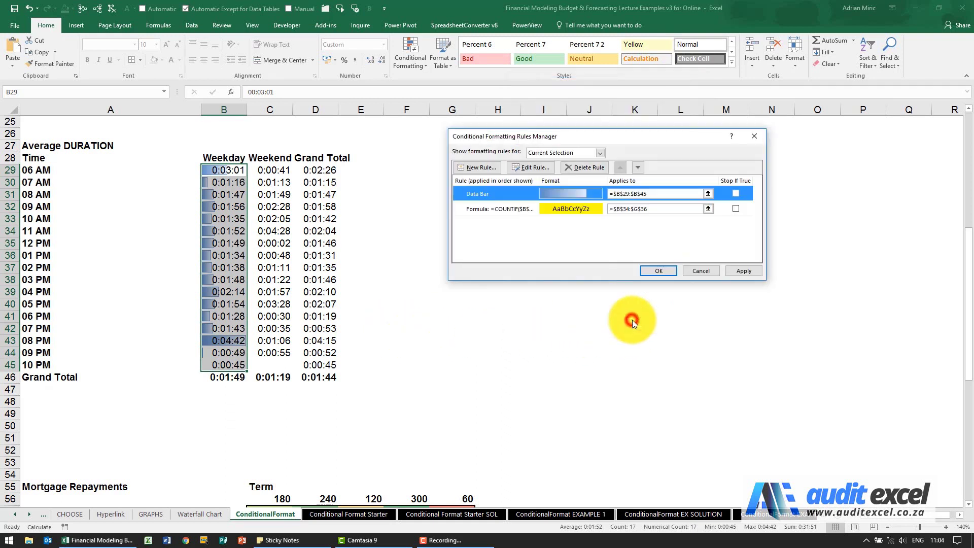
pyautogui.click(734, 272)
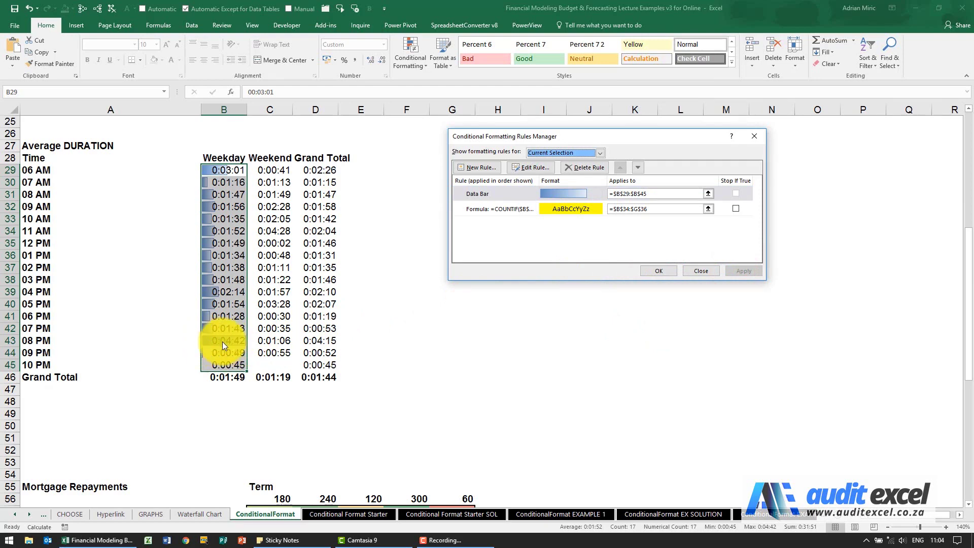
# Try the Percent type for both the Minimum and Maximum of the Weekday Data Bar rule, and discard the edit
pyautogui.click(525, 192)
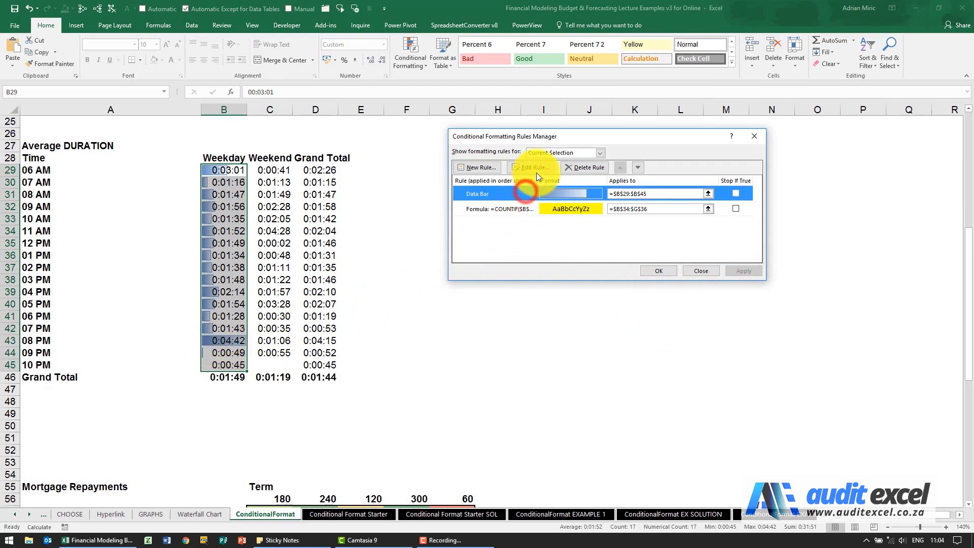
pyautogui.click(536, 169)
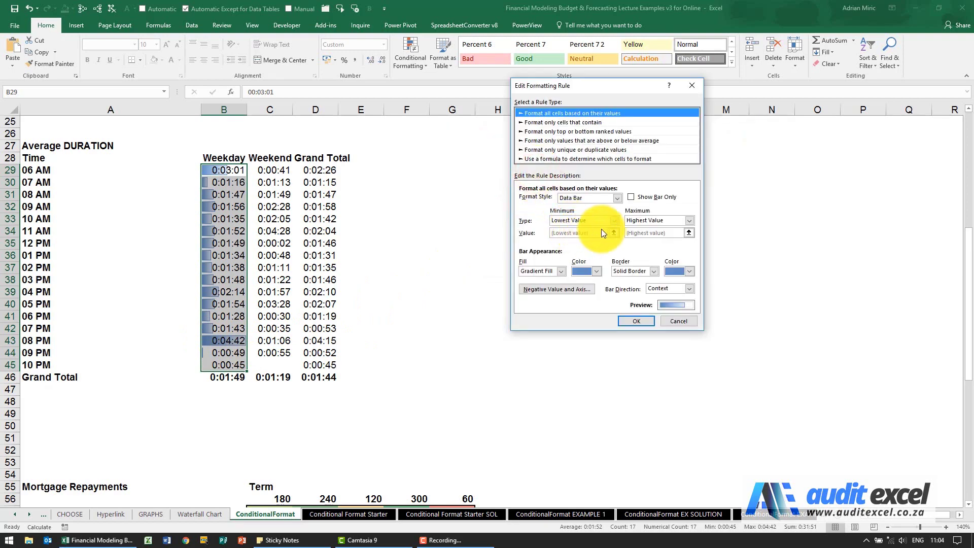
pyautogui.click(688, 221)
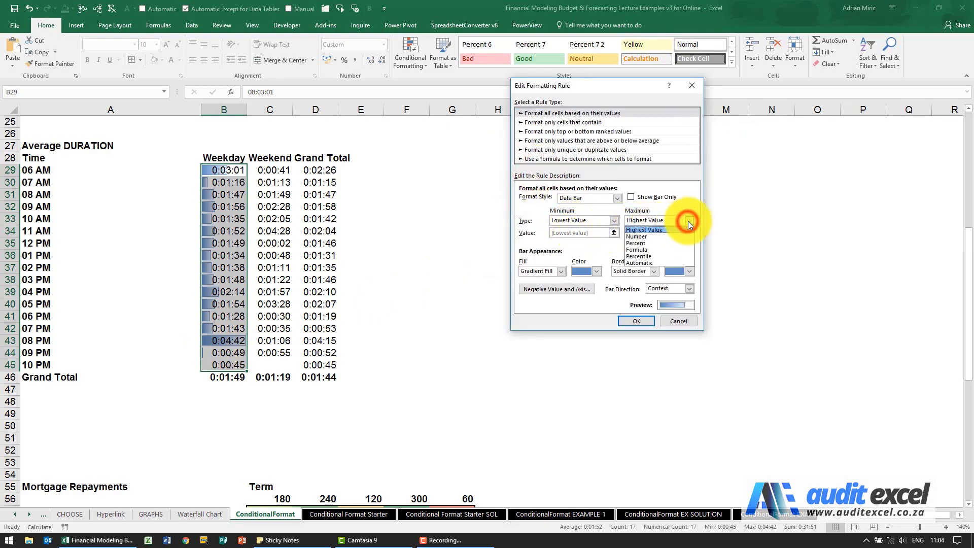
pyautogui.click(658, 243)
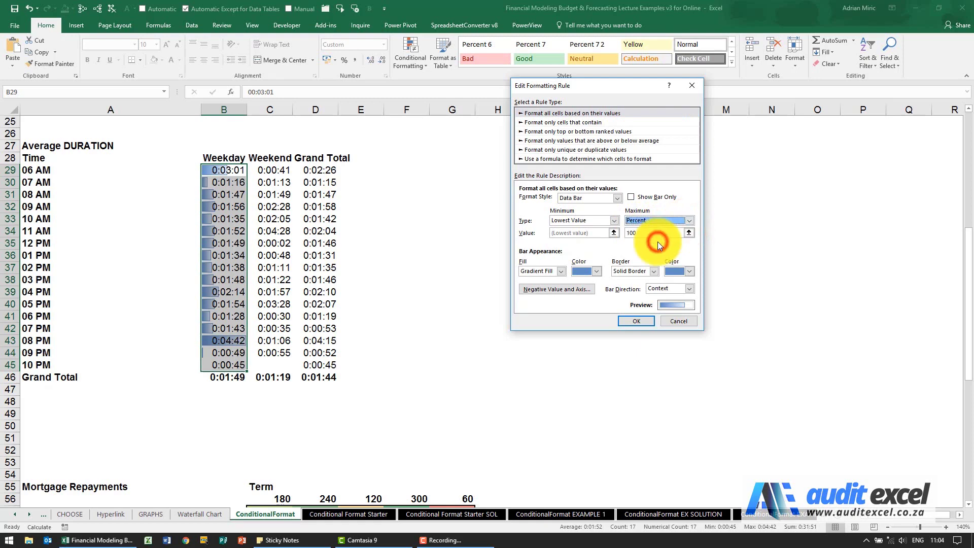
pyautogui.click(617, 222)
pyautogui.click(588, 243)
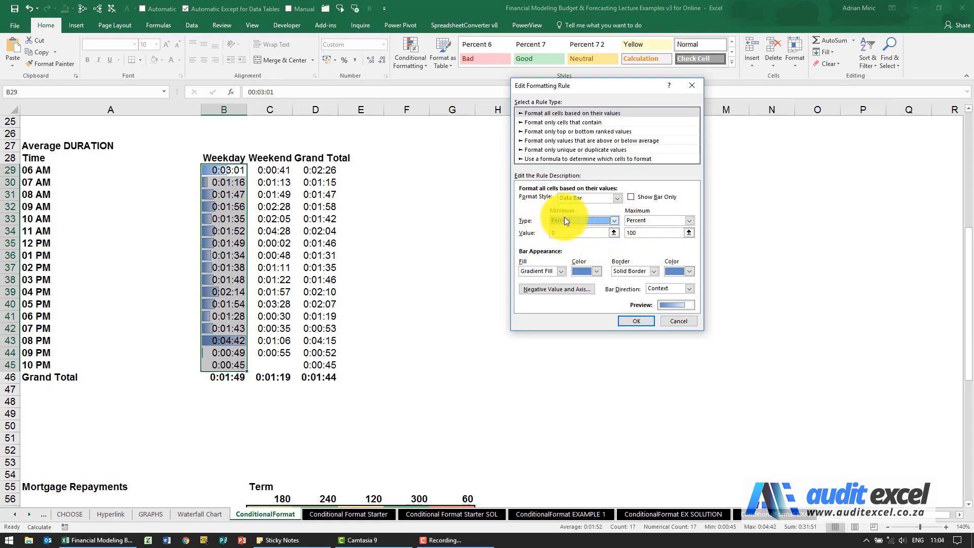
pyautogui.click(687, 323)
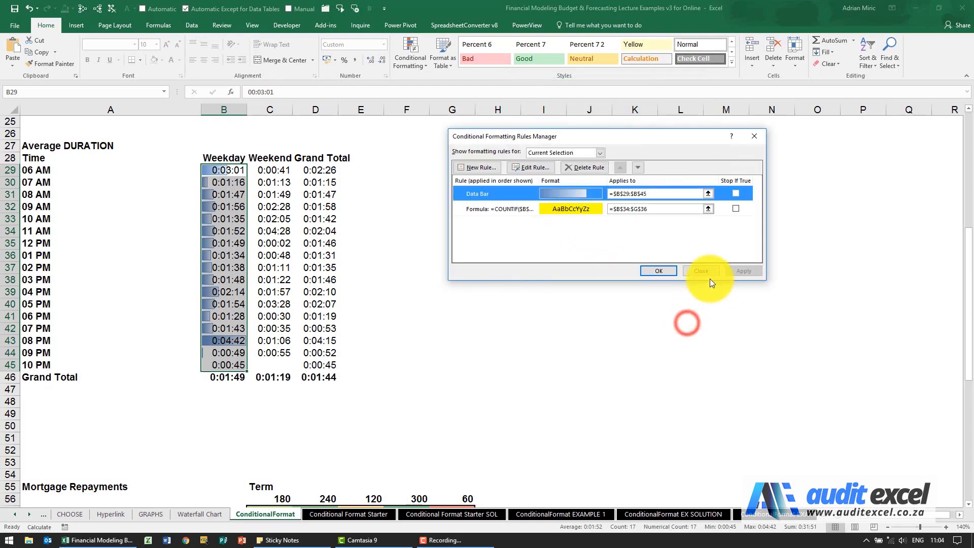
# Leave the Weekday rules and open the color scale rule of the Mortgage Repayments in C57:G63 for editing
pyautogui.click(710, 275)
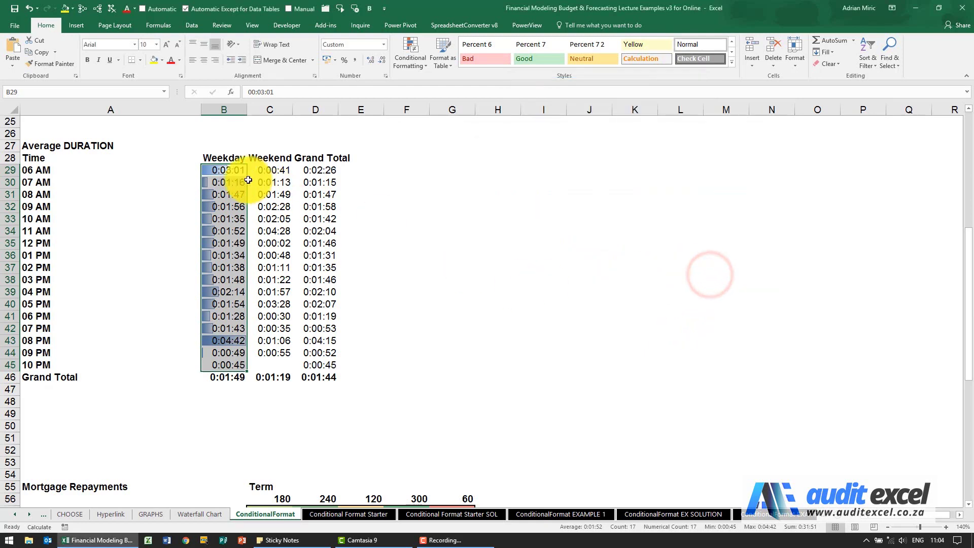
pyautogui.scroll(-1, 436, 237)
pyautogui.scroll(-7, 436, 237)
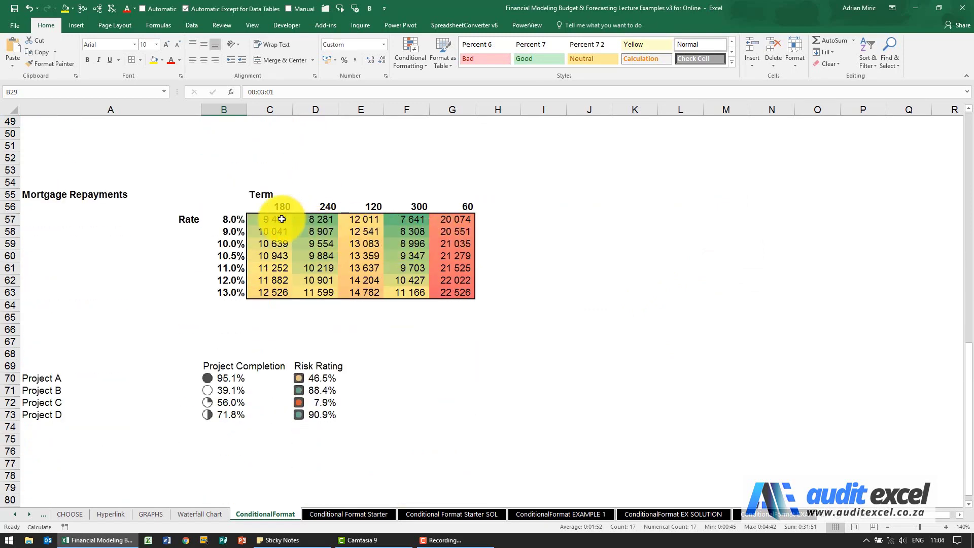
pyautogui.moveTo(272, 220); pyautogui.dragTo(449, 291)
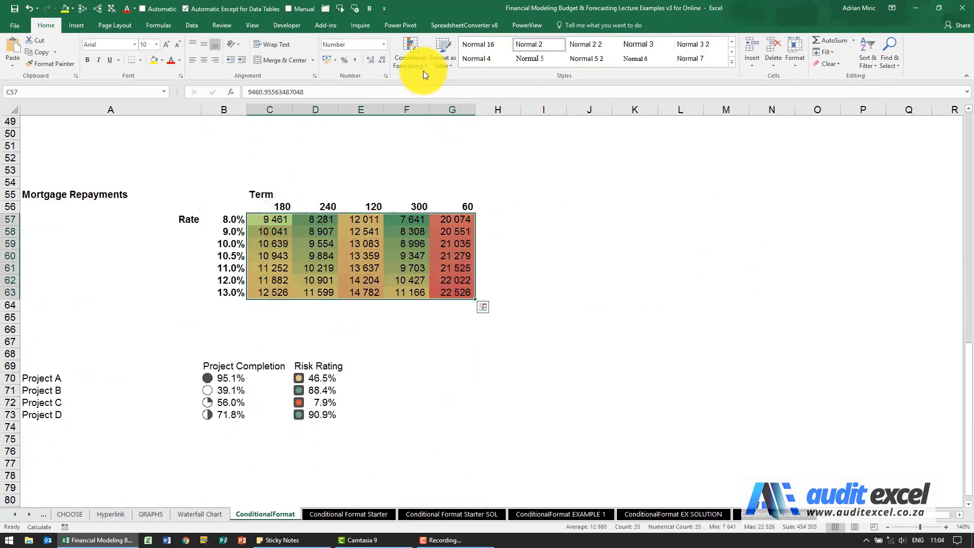
pyautogui.click(414, 62)
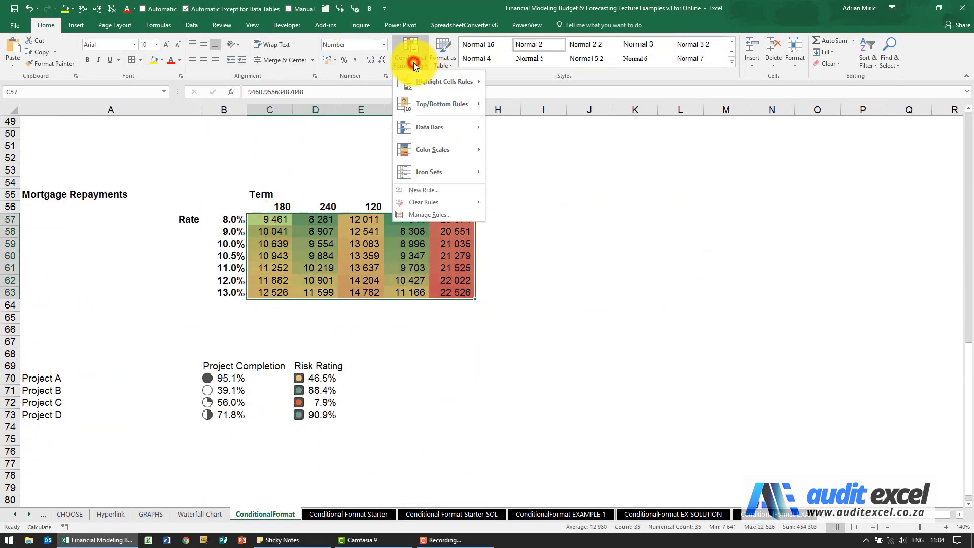
pyautogui.click(437, 215)
pyautogui.click(473, 195)
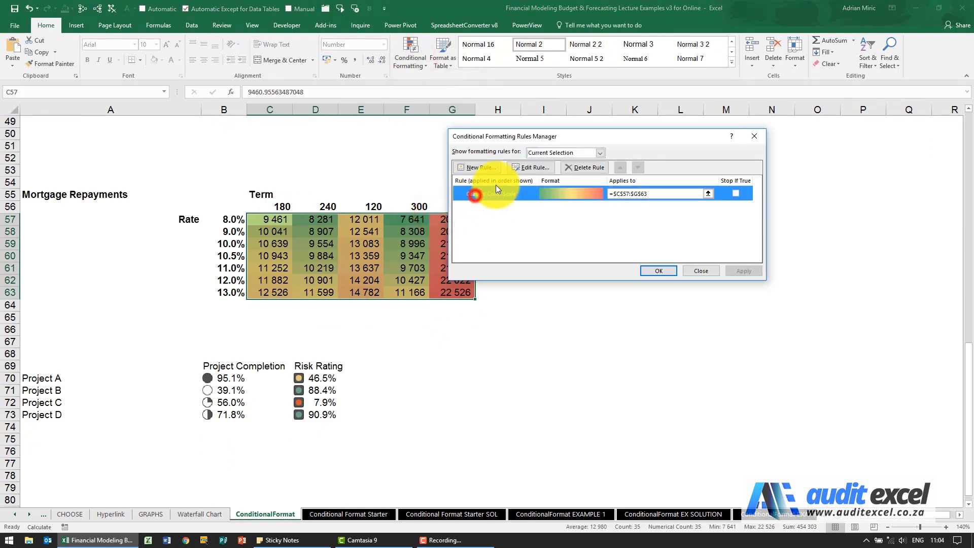
pyautogui.click(522, 167)
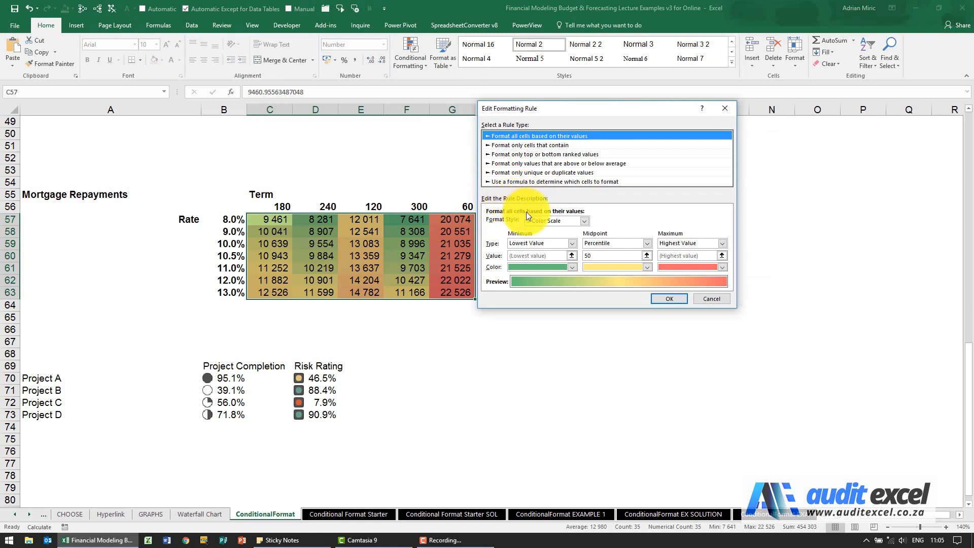
# Review the Format Style choices, the Minimum, Midpoint and Maximum color palettes and the Minimum types of the Mortgage Repayments color scale rule
pyautogui.click(584, 222)
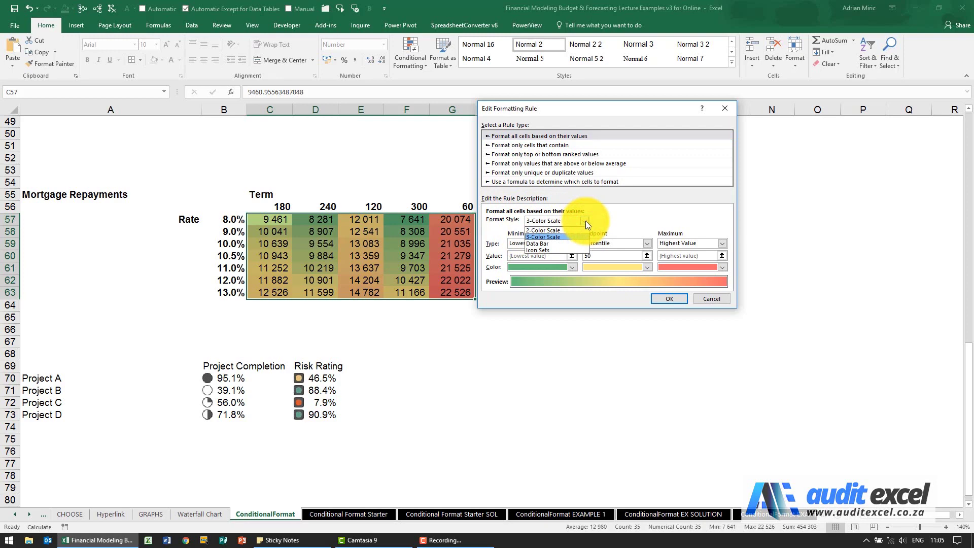
pyautogui.click(586, 221)
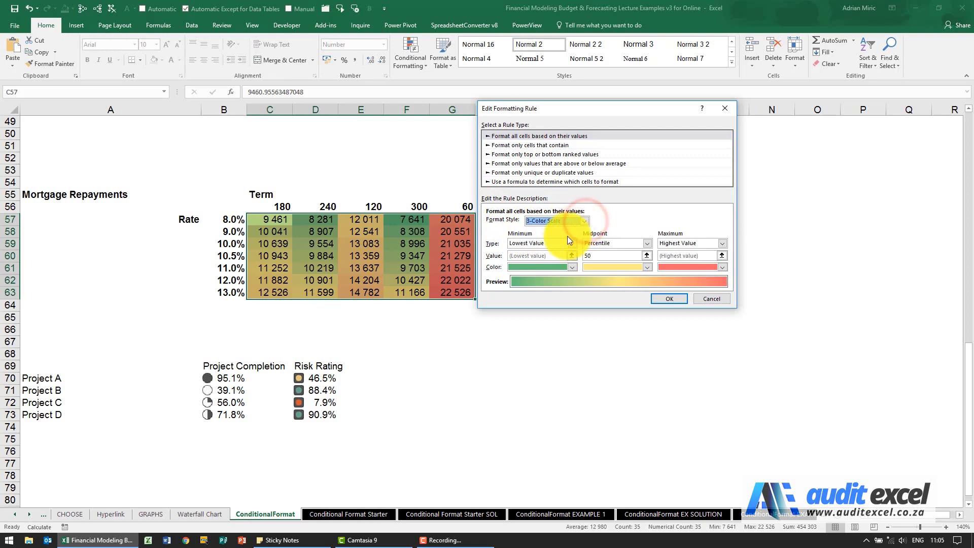
pyautogui.click(572, 267)
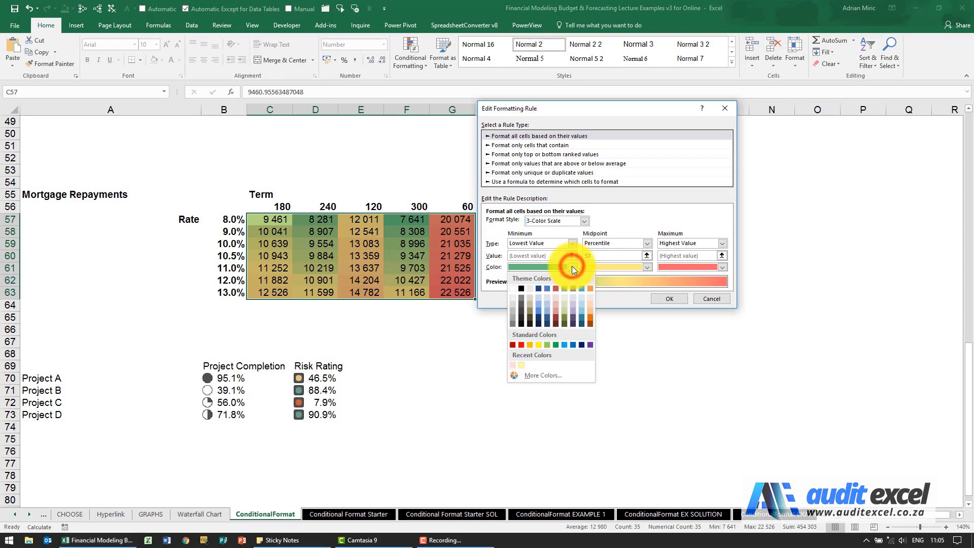
pyautogui.click(572, 266)
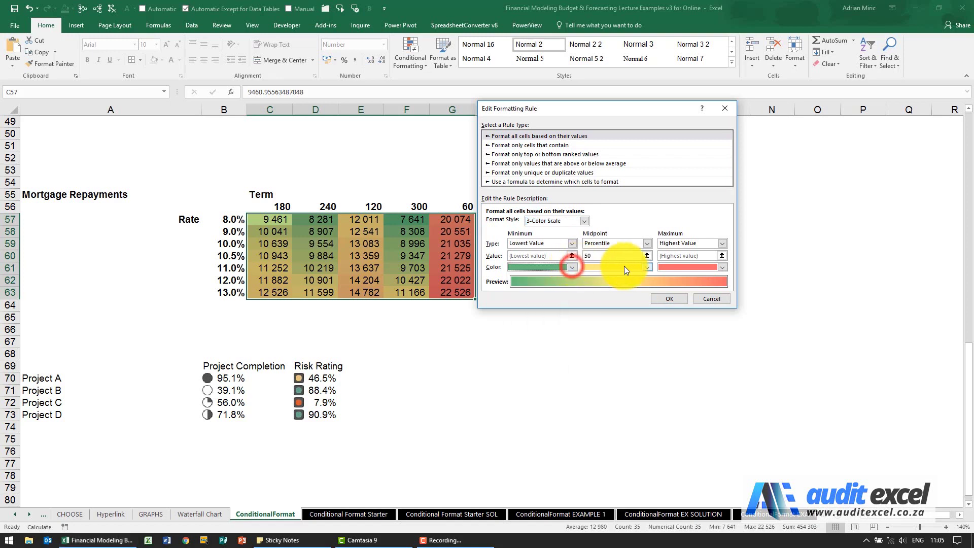
pyautogui.click(648, 268)
pyautogui.click(647, 268)
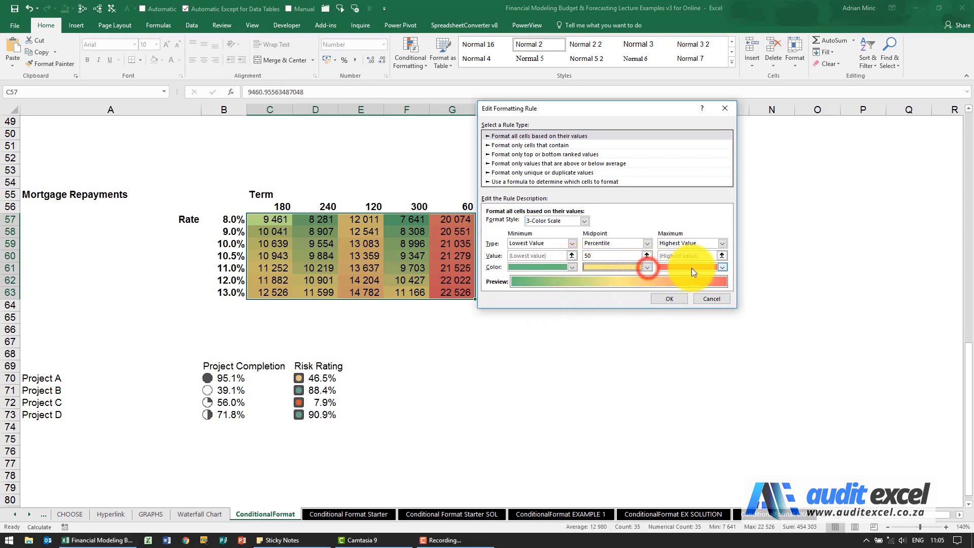
pyautogui.click(720, 267)
pyautogui.click(721, 267)
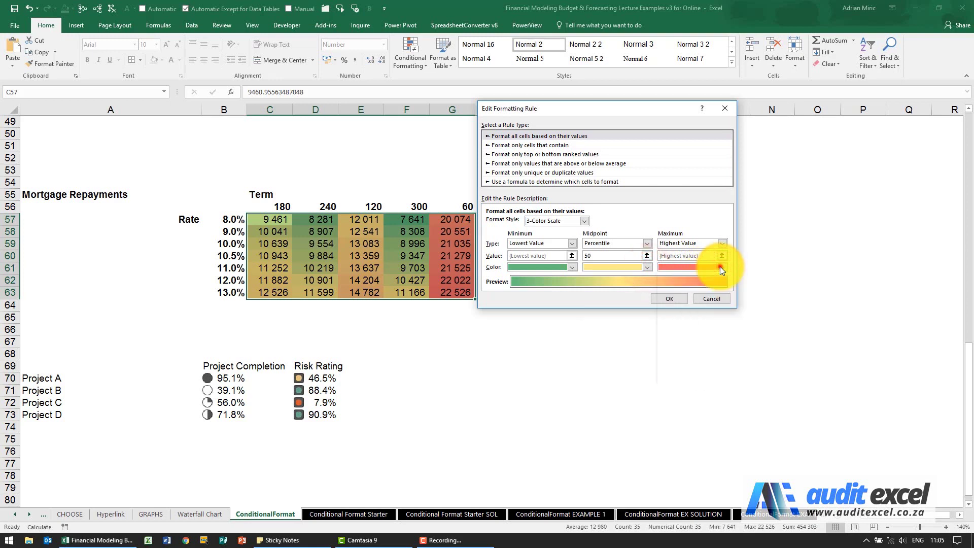
pyautogui.click(572, 243)
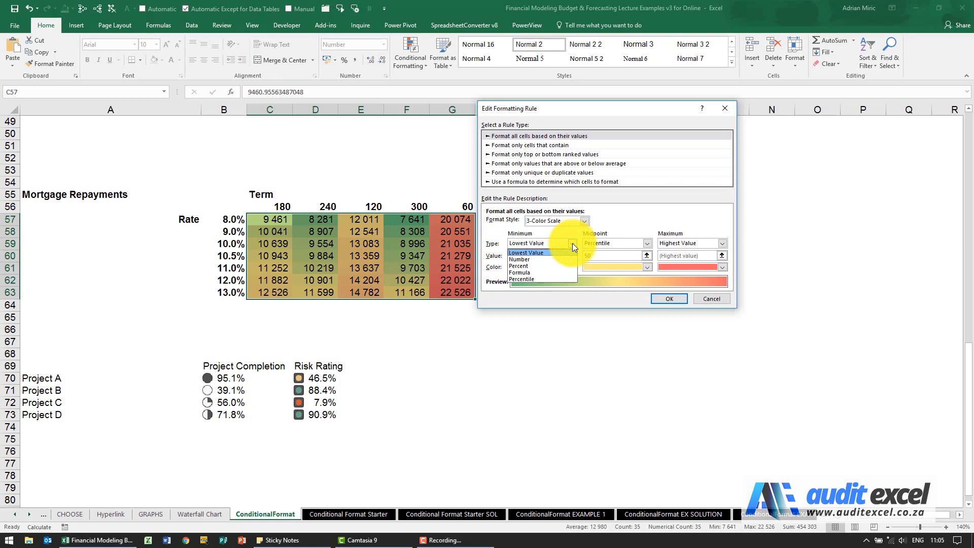
pyautogui.click(572, 242)
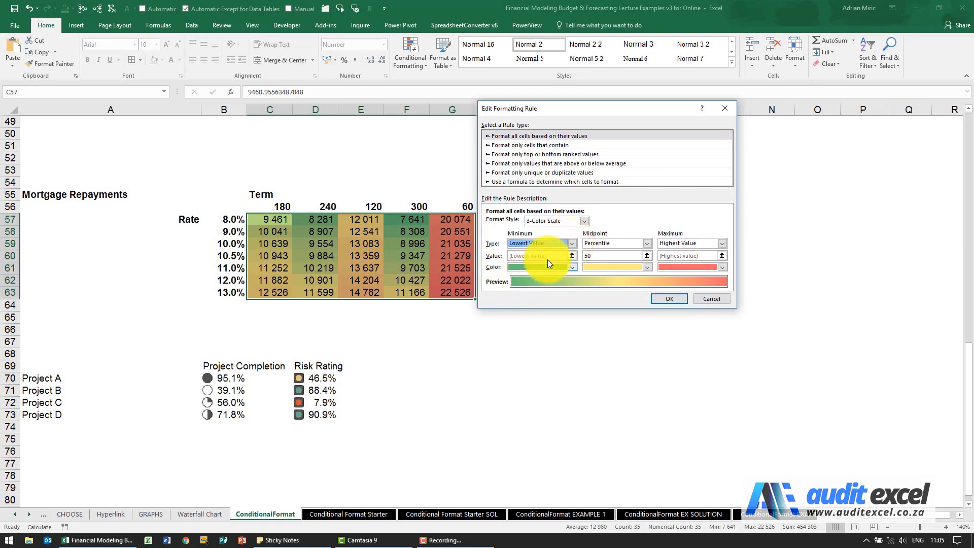
pyautogui.click(573, 244)
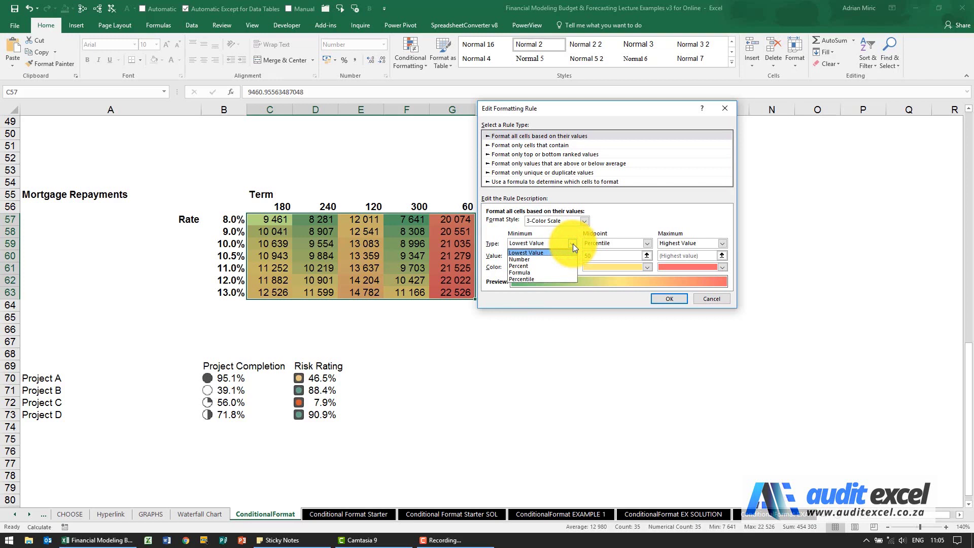
pyautogui.click(574, 244)
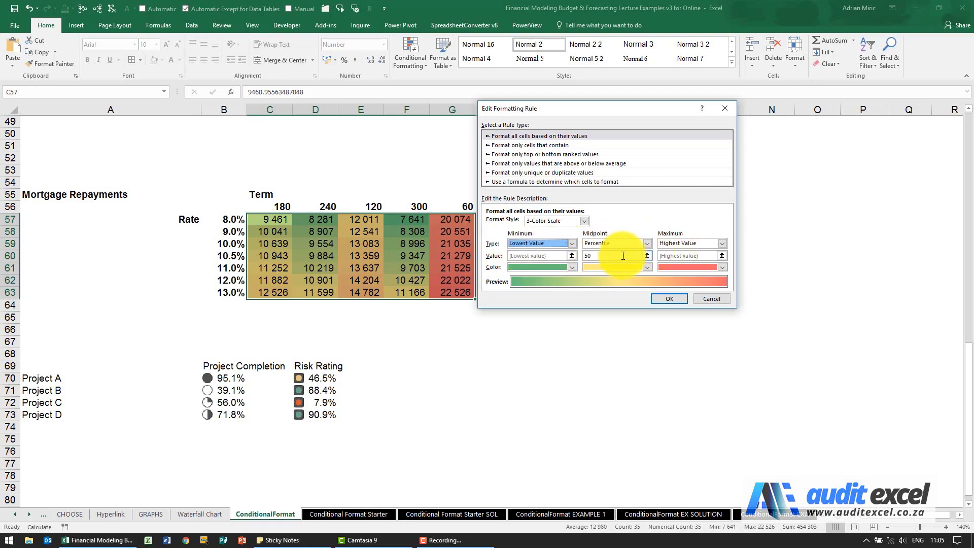
# Set the Mortgage Repayments color scale's Midpoint to Number 9347, keep the Maximum at Highest Value, and apply the rule
pyautogui.click(648, 244)
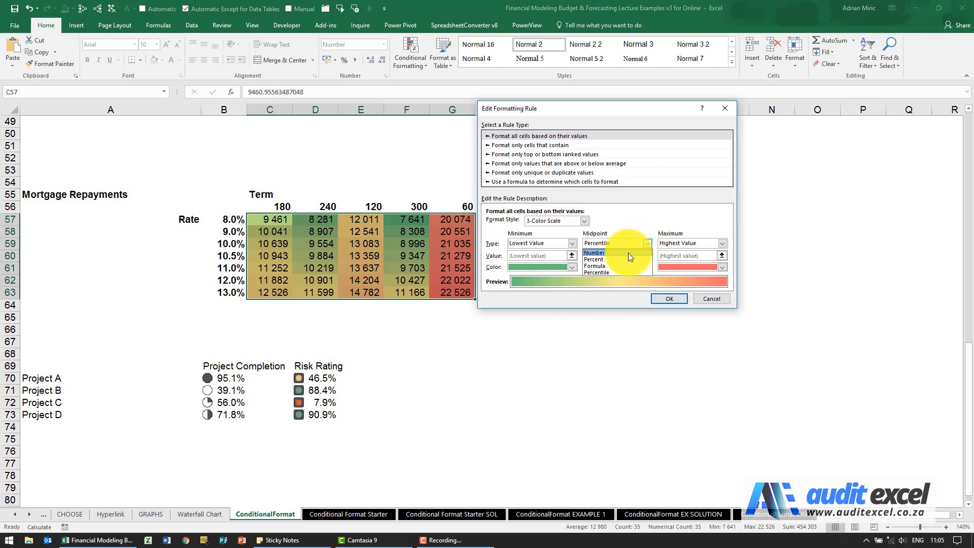
pyautogui.click(628, 253)
pyautogui.click(595, 258)
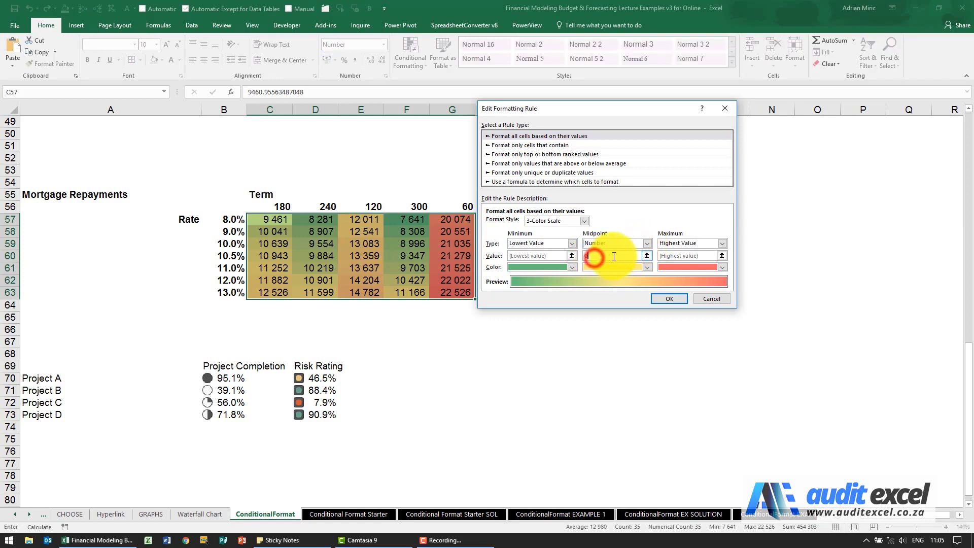
pyautogui.press('BackSpace')
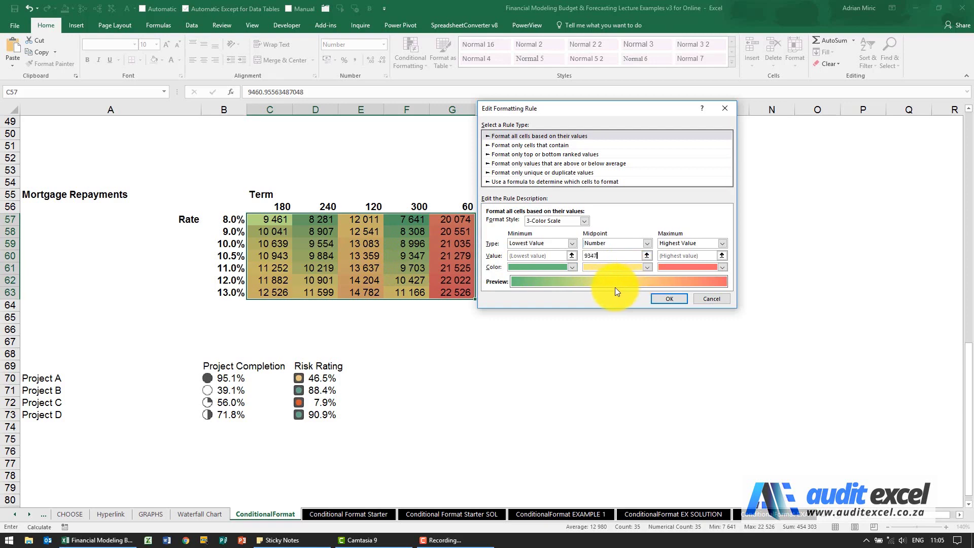
pyautogui.click(722, 243)
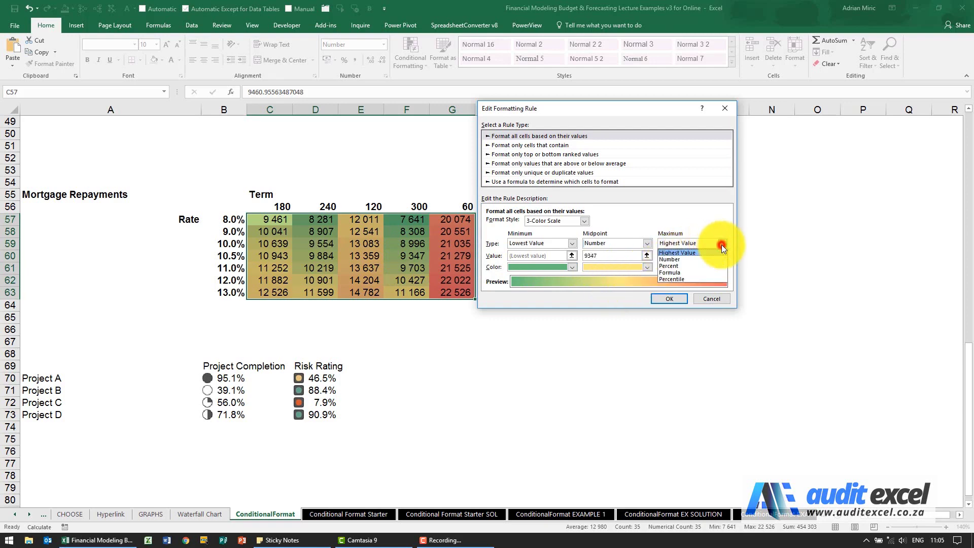
pyautogui.click(713, 253)
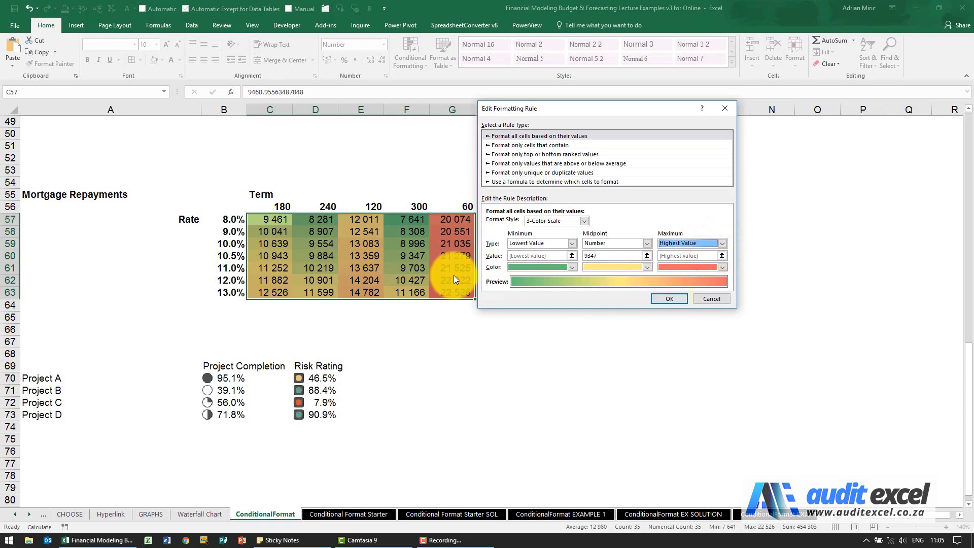
pyautogui.click(663, 300)
pyautogui.click(742, 270)
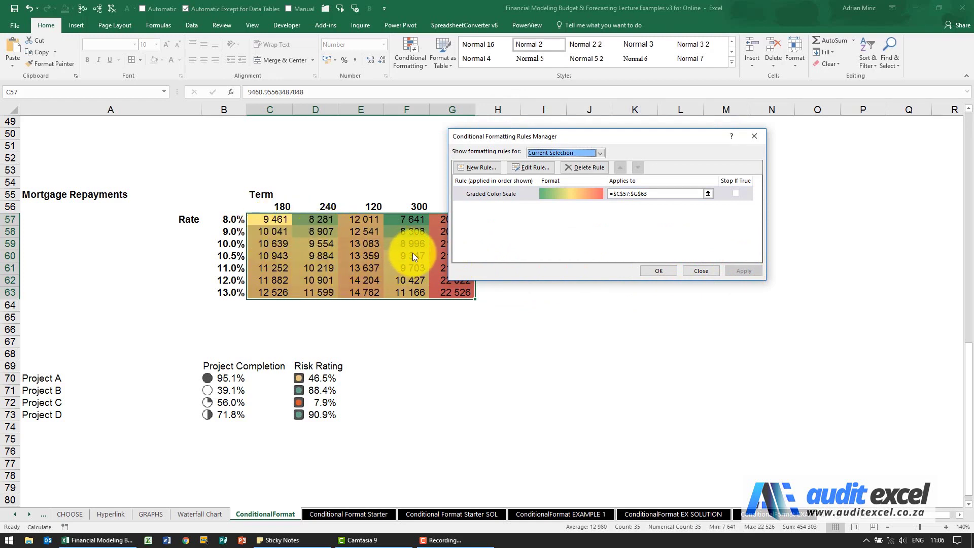
pyautogui.click(689, 270)
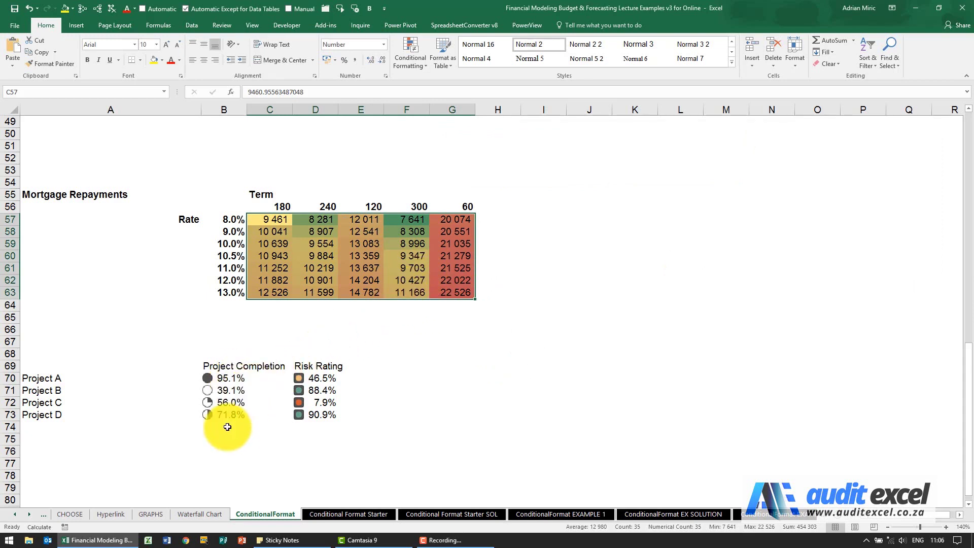
# Open the icon set rule of the Risk Rating cells D70:D73 for editing
pyautogui.click(325, 380)
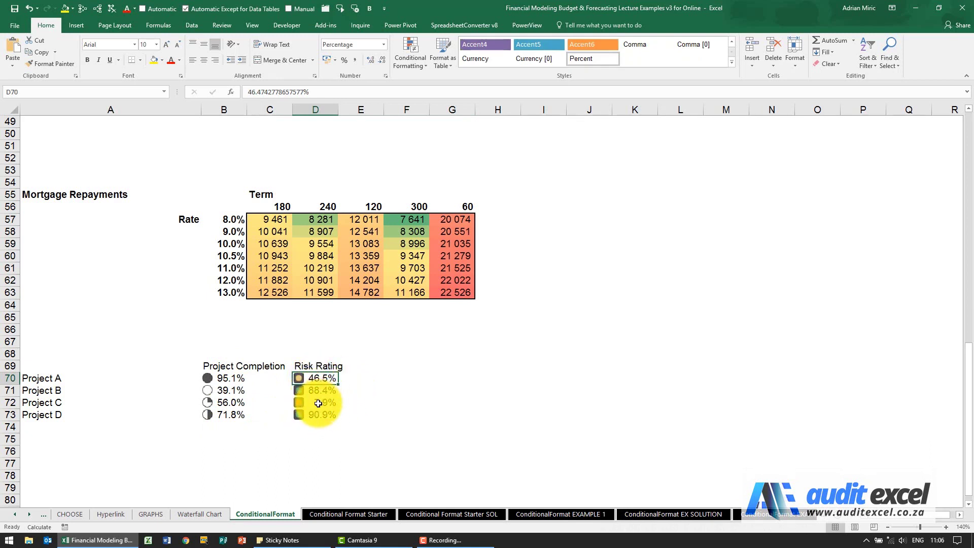
pyautogui.moveTo(317, 378); pyautogui.dragTo(315, 413)
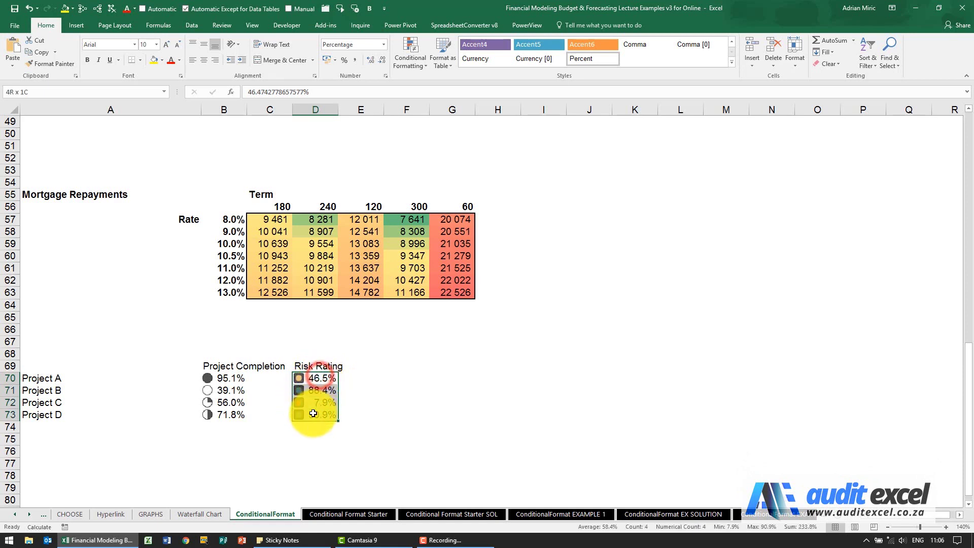
pyautogui.click(410, 59)
pyautogui.moveTo(415, 76)
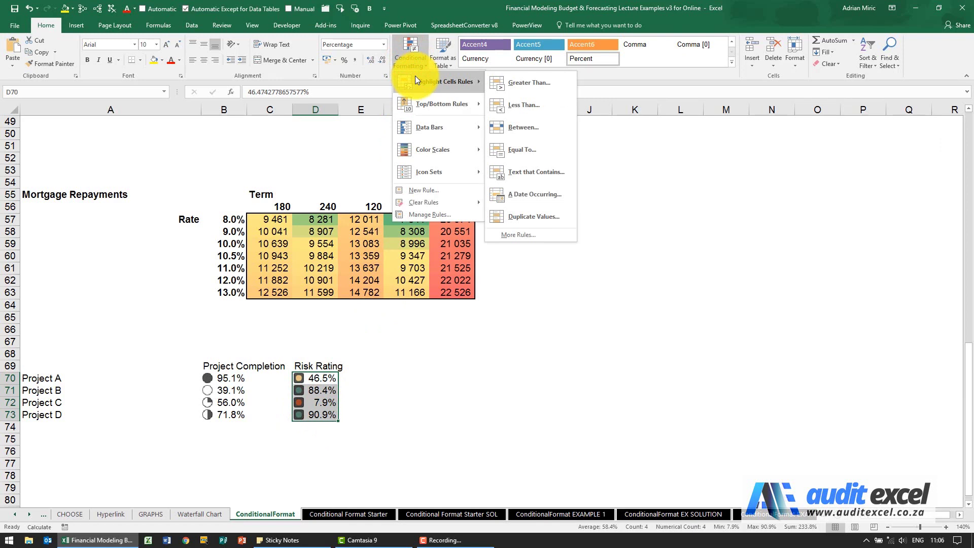
pyautogui.click(427, 214)
pyautogui.click(497, 194)
pyautogui.click(522, 167)
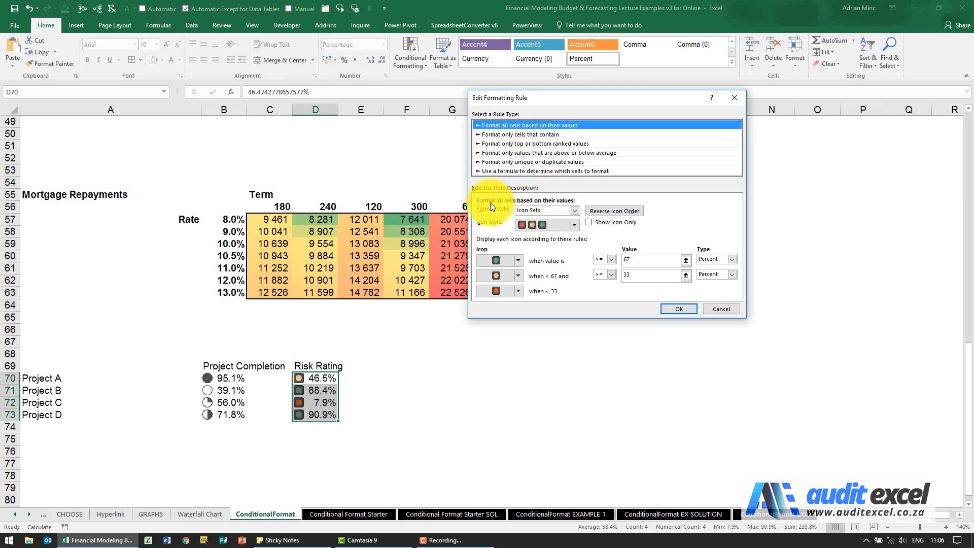
# Reverse the icon order of the Risk Rating rule, keeping the Icon Sets style, and apply the change
pyautogui.click(577, 213)
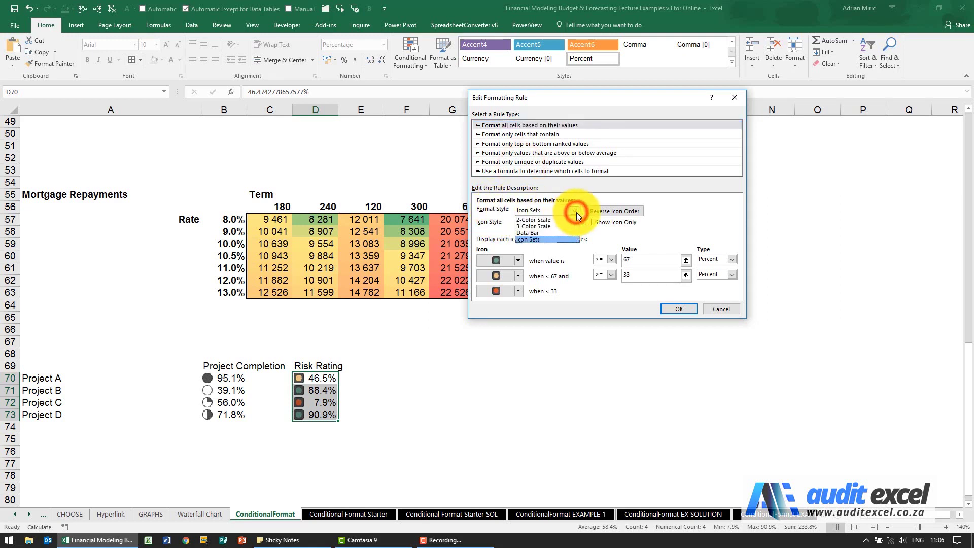
pyautogui.click(577, 212)
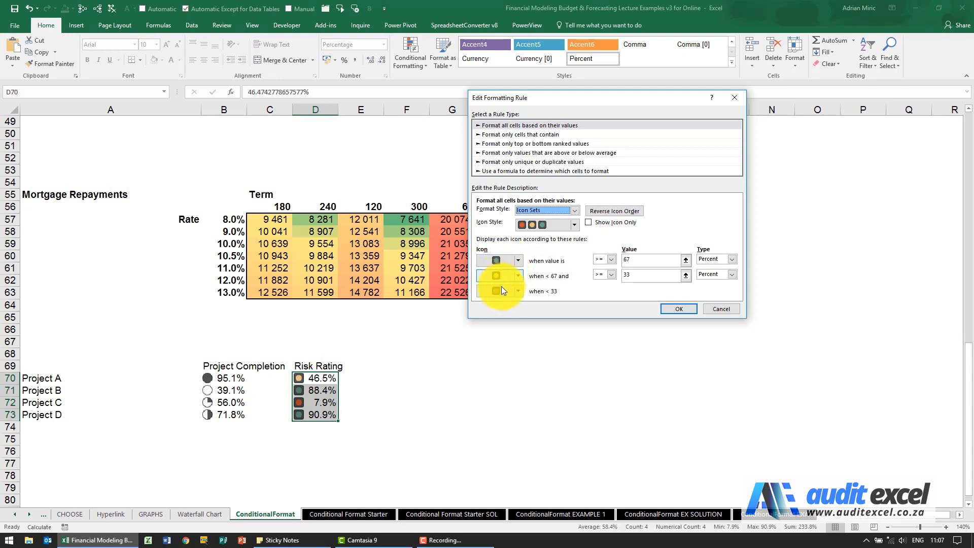
pyautogui.click(619, 211)
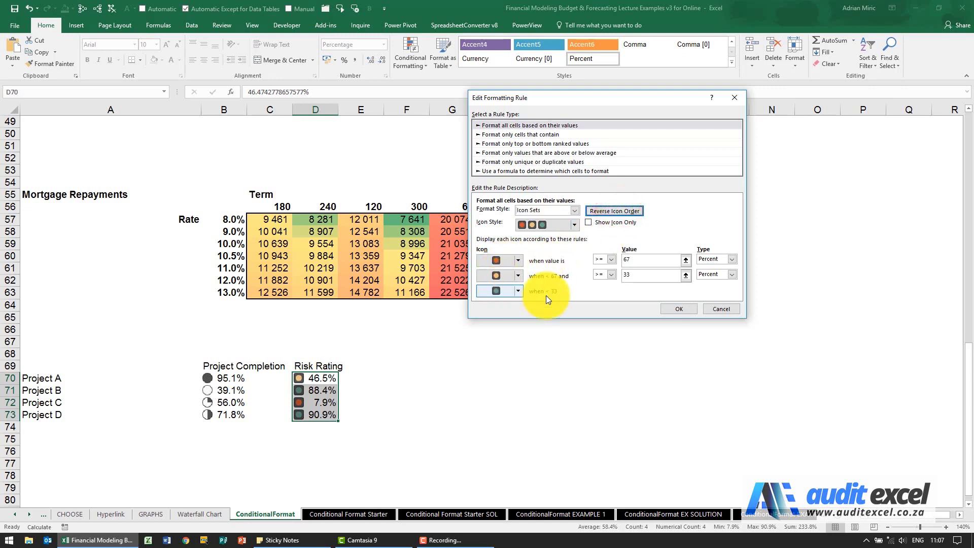
pyautogui.click(672, 310)
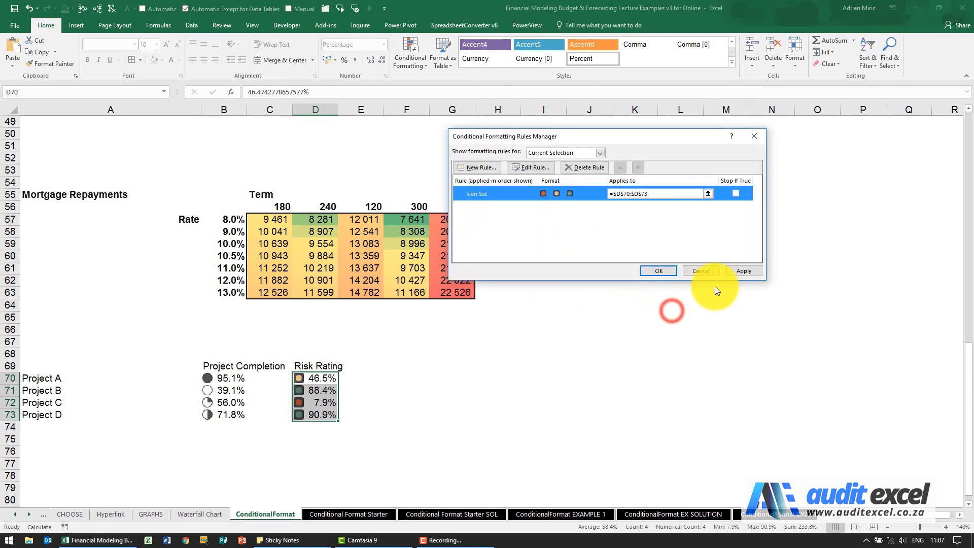
pyautogui.click(744, 270)
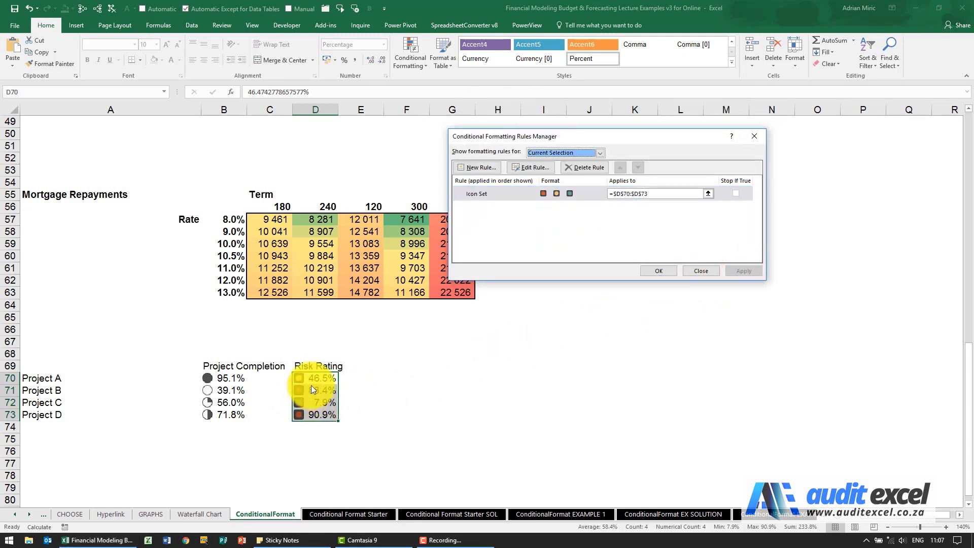
# Reopen the Risk Rating icon set rule and set the first icon's threshold to >= 0.90 with the Number type
pyautogui.doubleClick(519, 191)
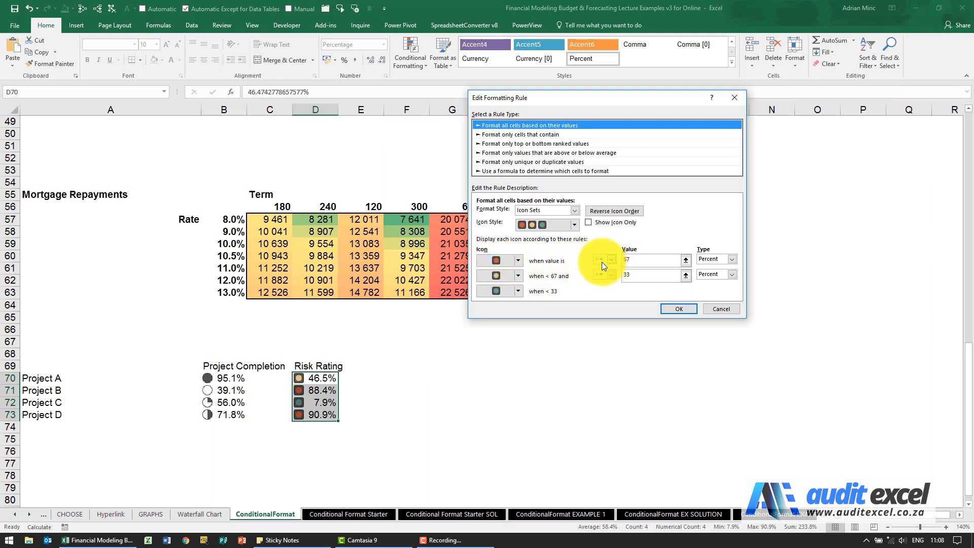
pyautogui.click(734, 260)
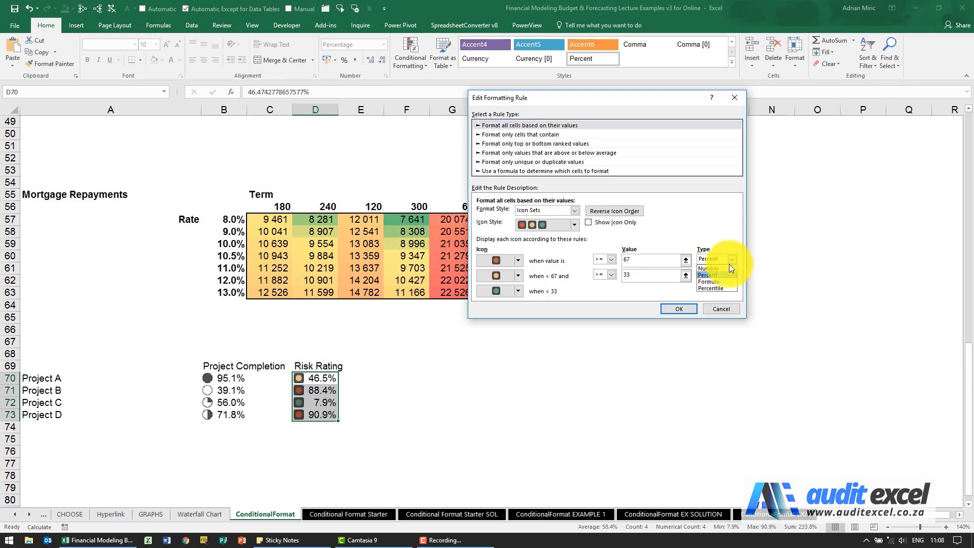
pyautogui.click(725, 269)
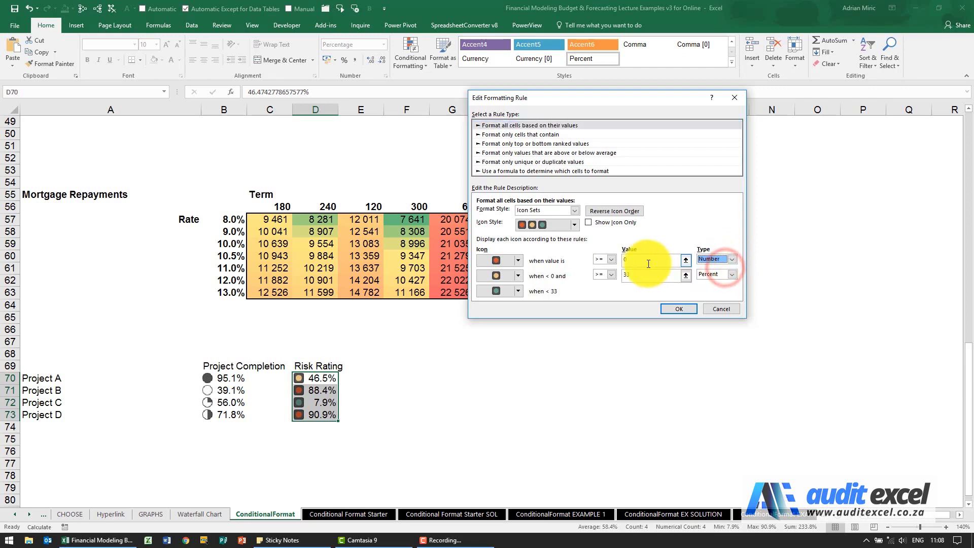
pyautogui.click(627, 259)
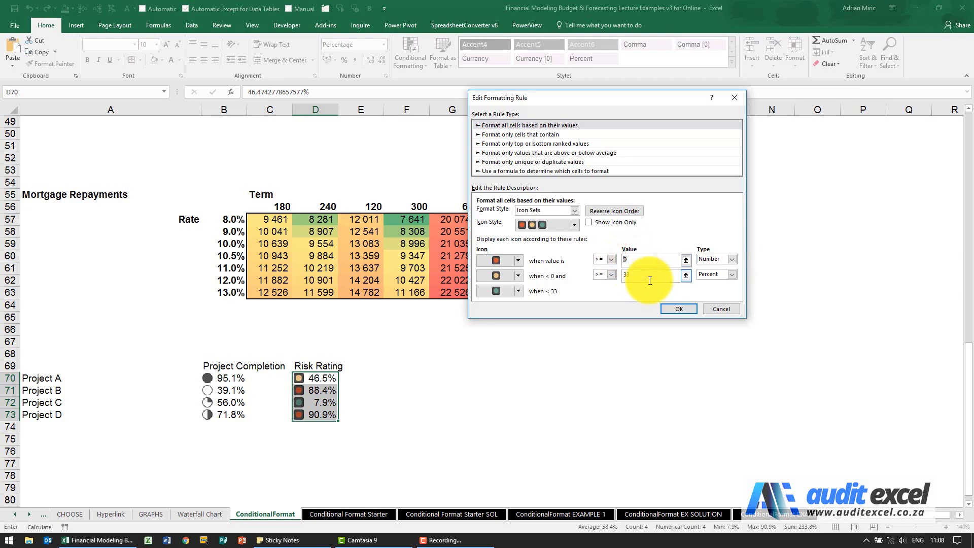
pyautogui.write('.90')
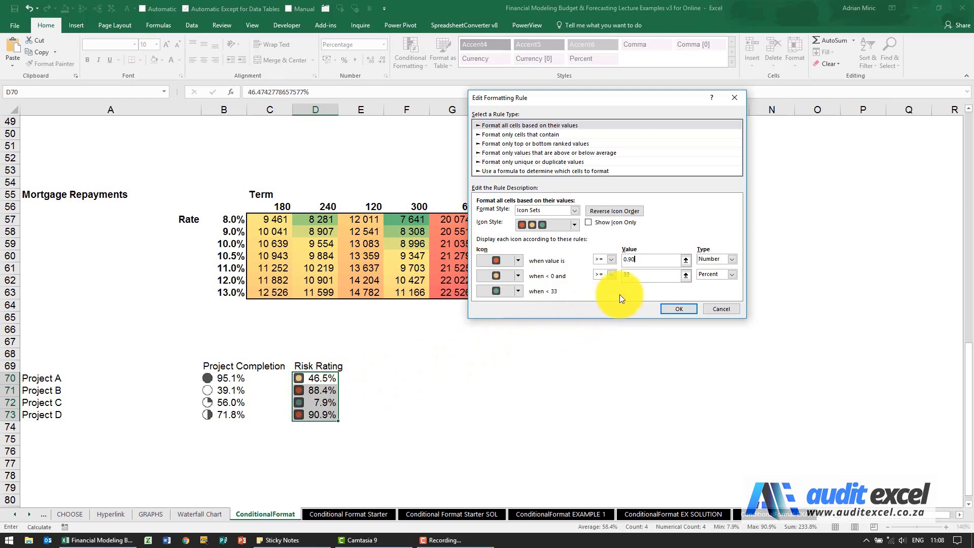
# Set the second icon's threshold in the Risk Rating rule to >= 0.1 with the Number type
pyautogui.click(732, 277)
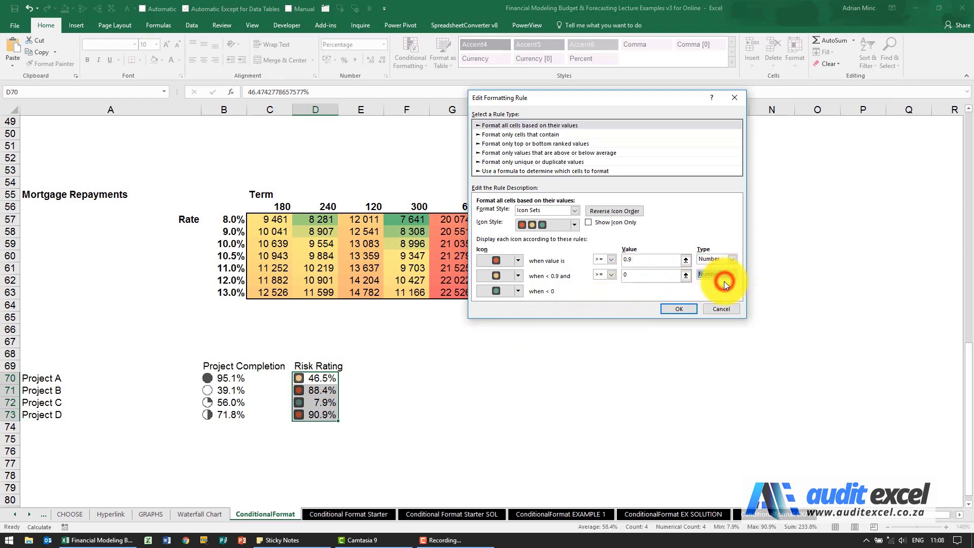
pyautogui.click(724, 283)
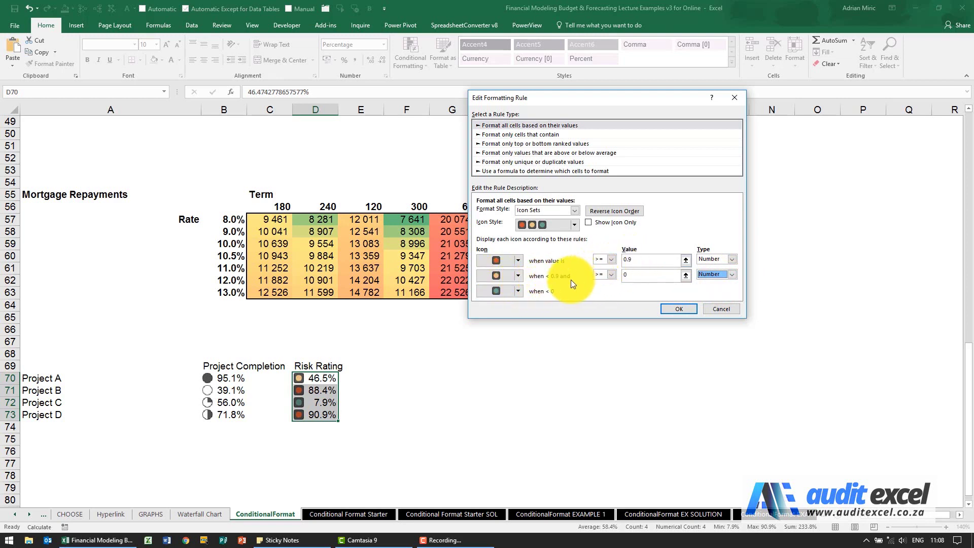
pyautogui.click(628, 274)
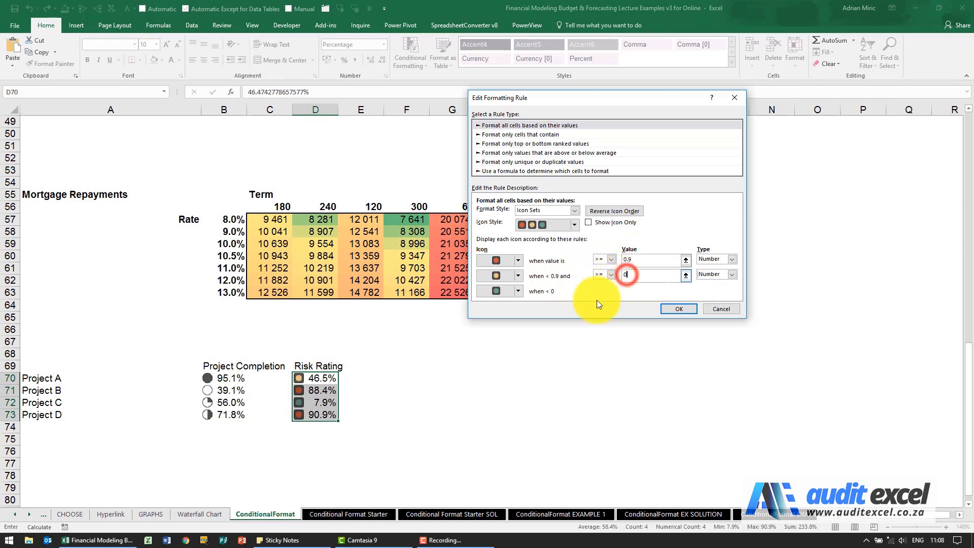
pyautogui.write('.1')
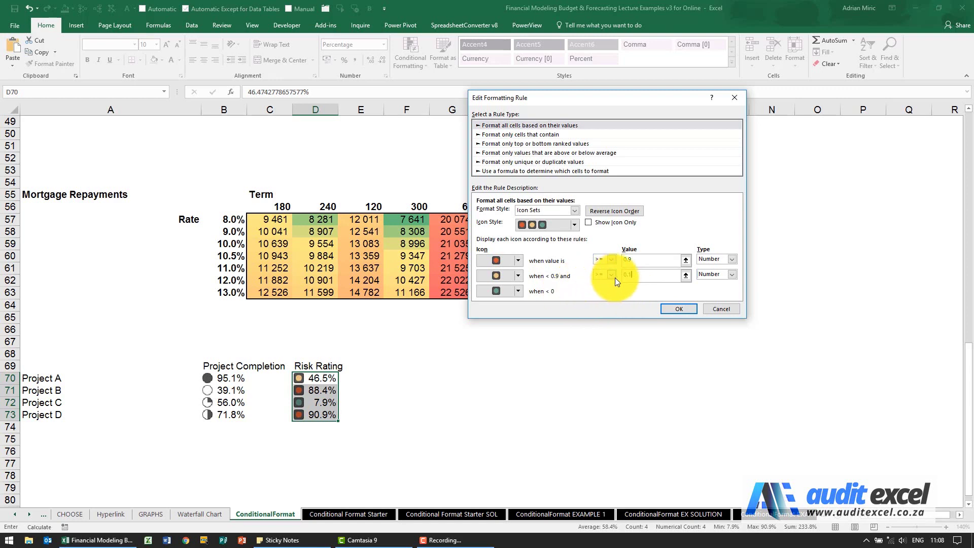
pyautogui.click(732, 275)
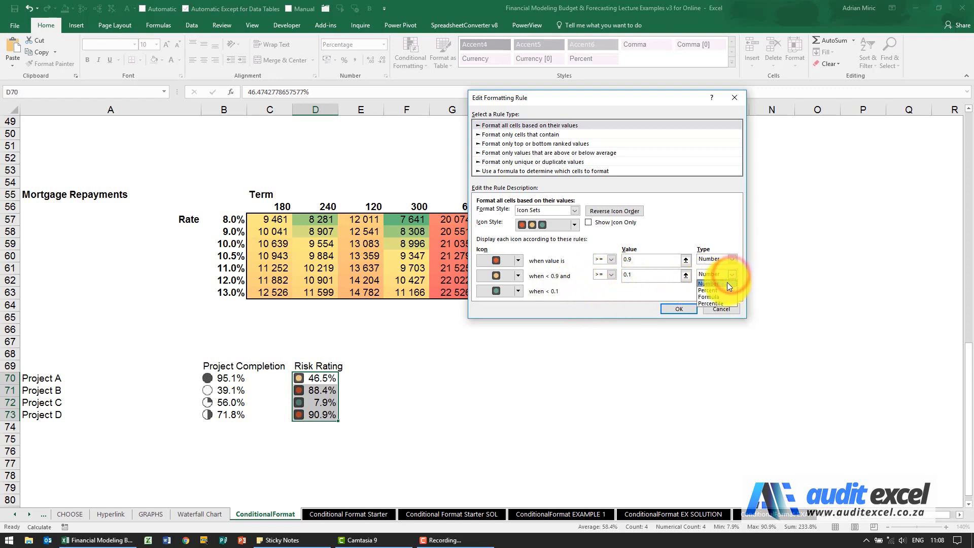
pyautogui.click(639, 276)
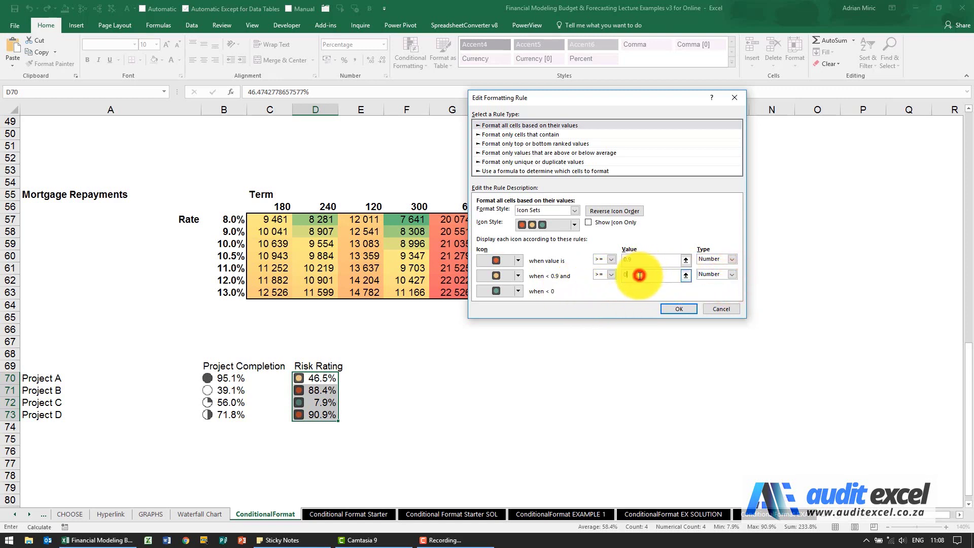
pyautogui.write('.1')
pyautogui.press('Tab')
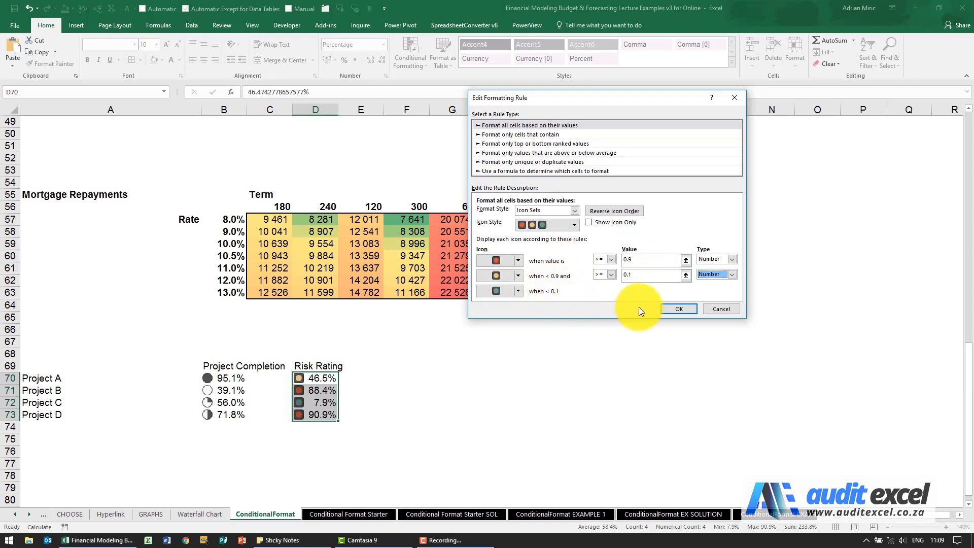
# Confirm the edited Risk Rating icon set rule, apply it to D70:D73 and close the rules manager
pyautogui.click(663, 310)
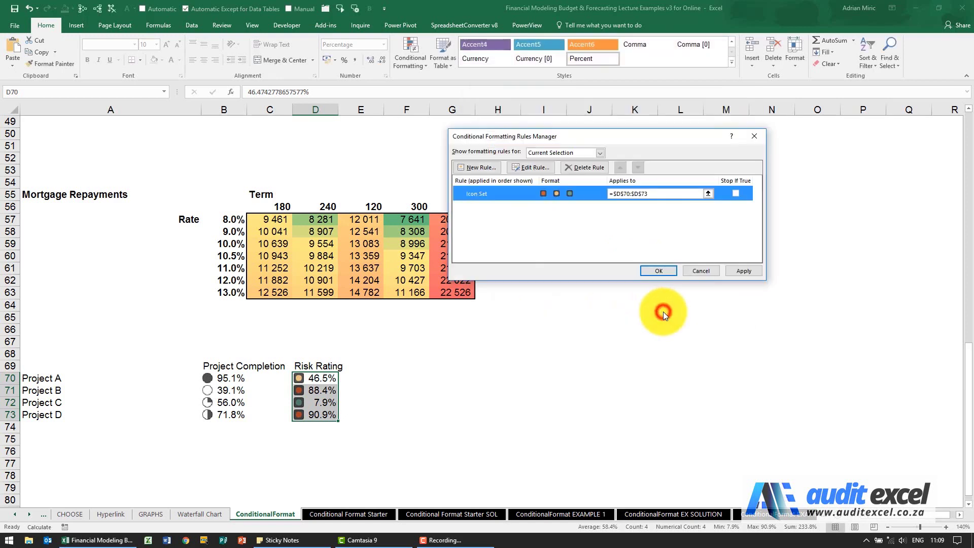
pyautogui.click(734, 272)
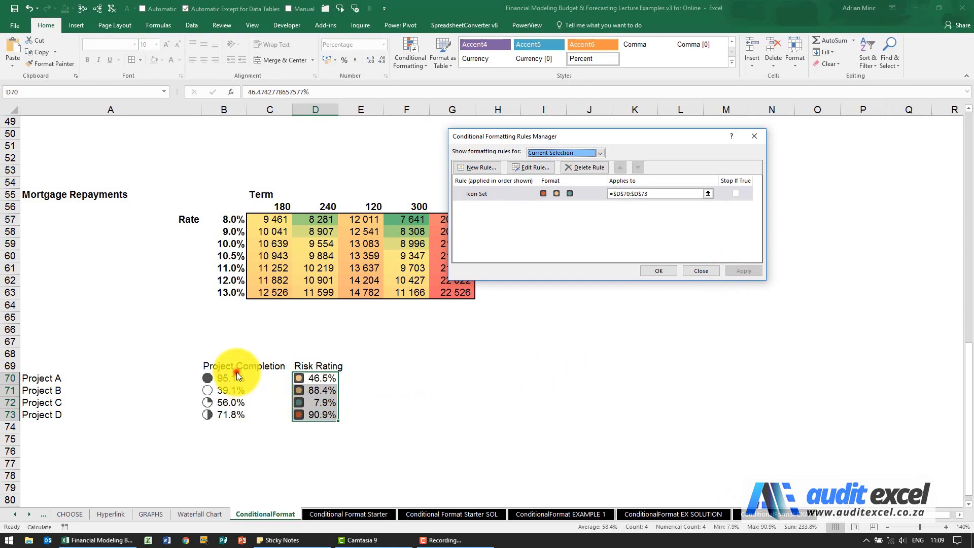
pyautogui.click(641, 272)
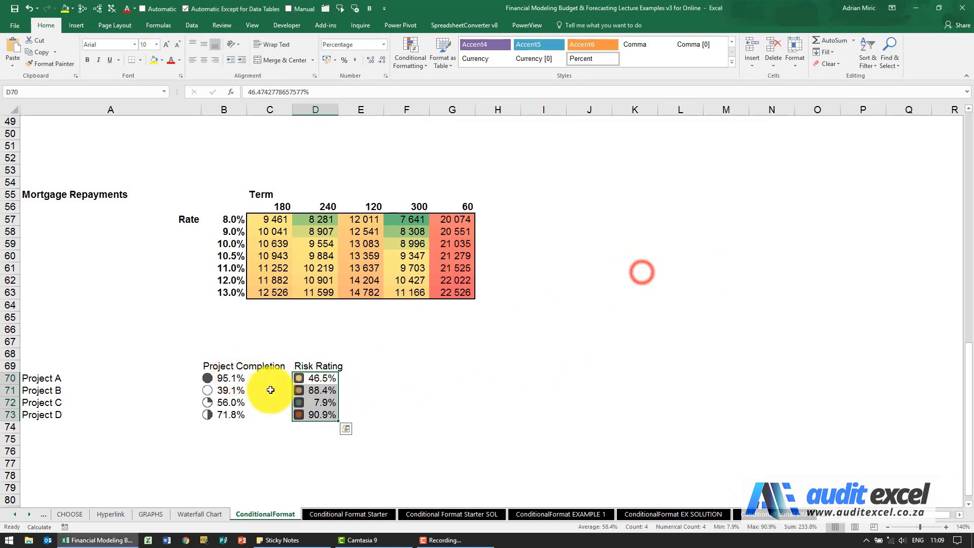
# Open the icon set rule of the Project Completion cells B70:B73 for editing
pyautogui.moveTo(230, 379); pyautogui.dragTo(229, 415)
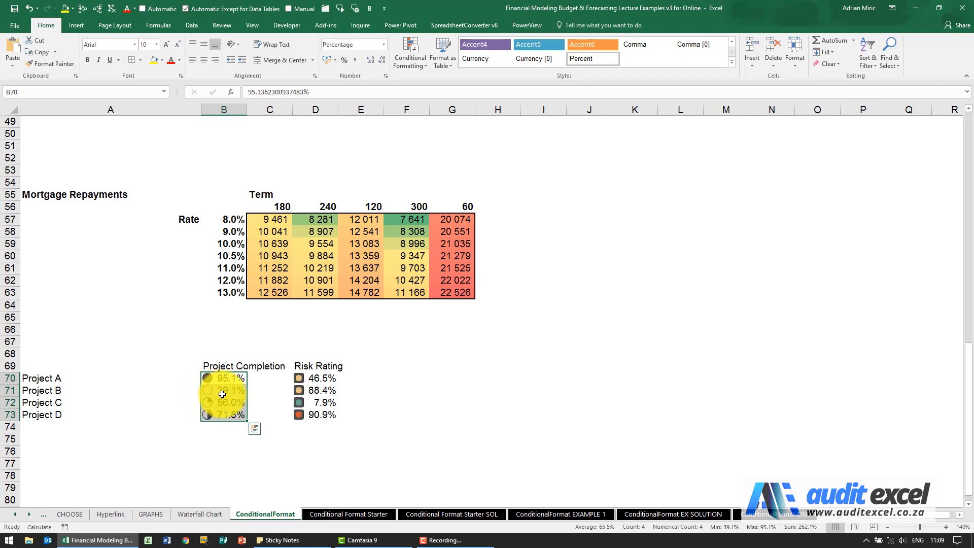
pyautogui.click(417, 57)
pyautogui.click(434, 212)
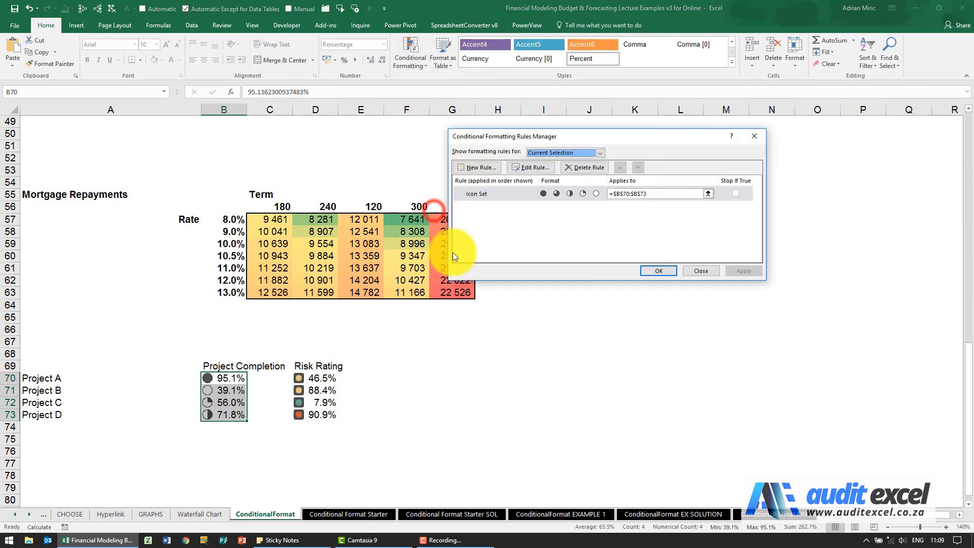
pyautogui.click(503, 195)
pyautogui.click(523, 167)
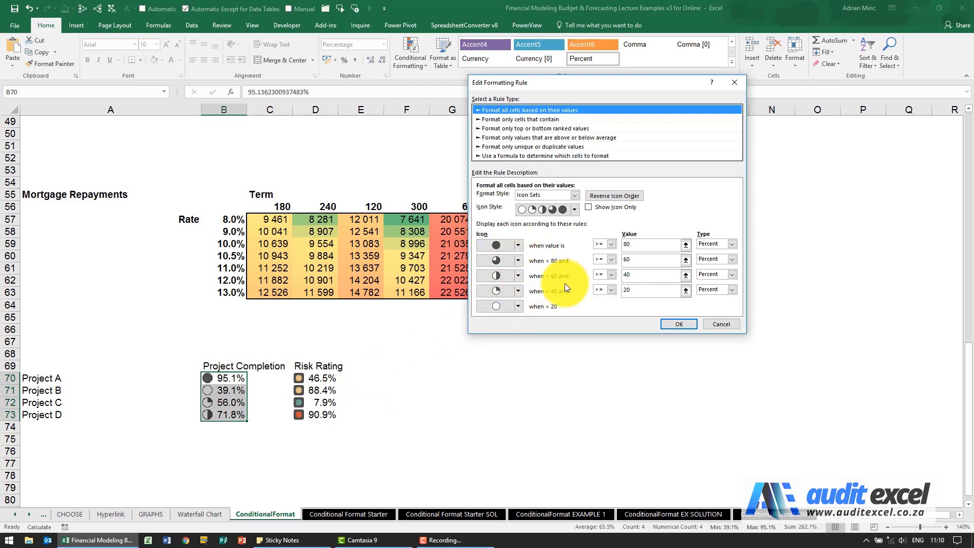
# Change the type of all four icon thresholds in the Project Completion rule to Number
pyautogui.click(731, 244)
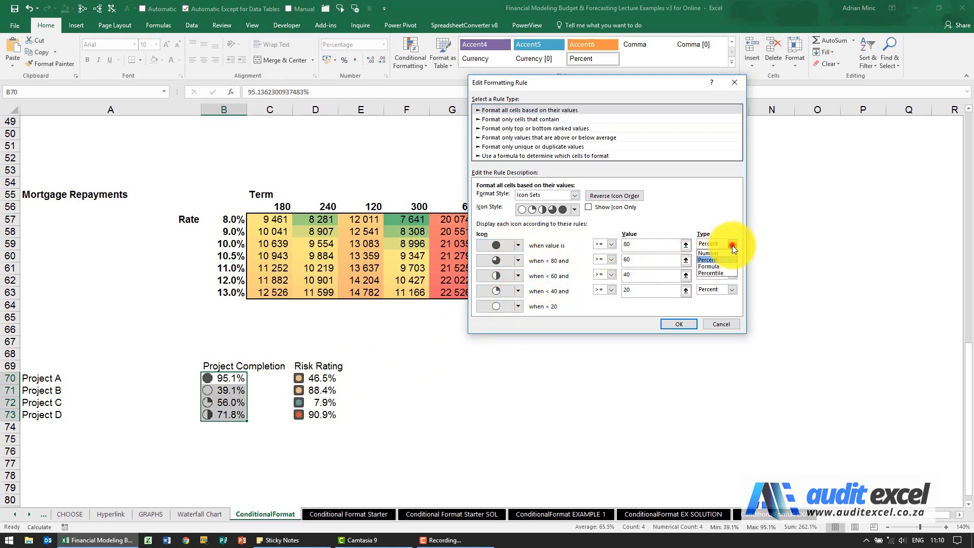
pyautogui.click(727, 252)
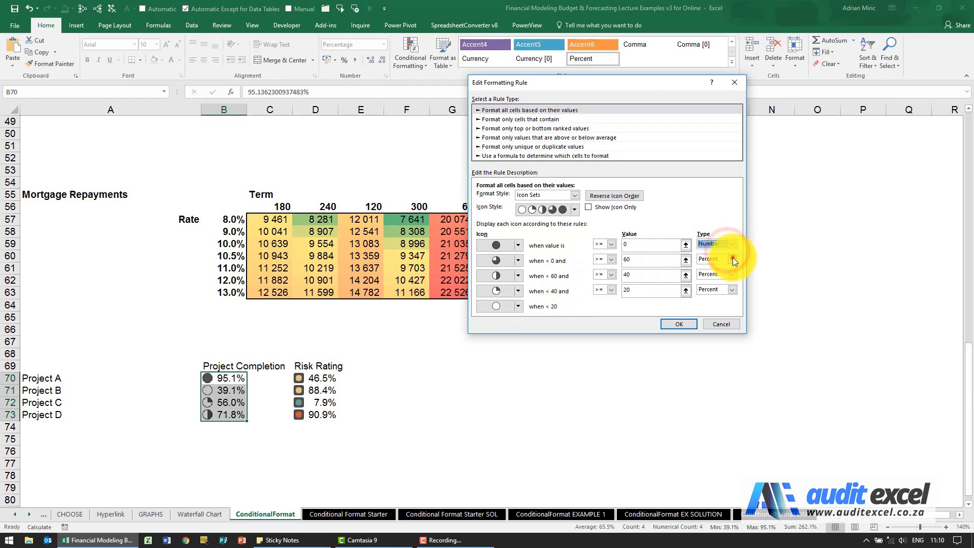
pyautogui.click(733, 259)
pyautogui.click(725, 268)
pyautogui.click(731, 274)
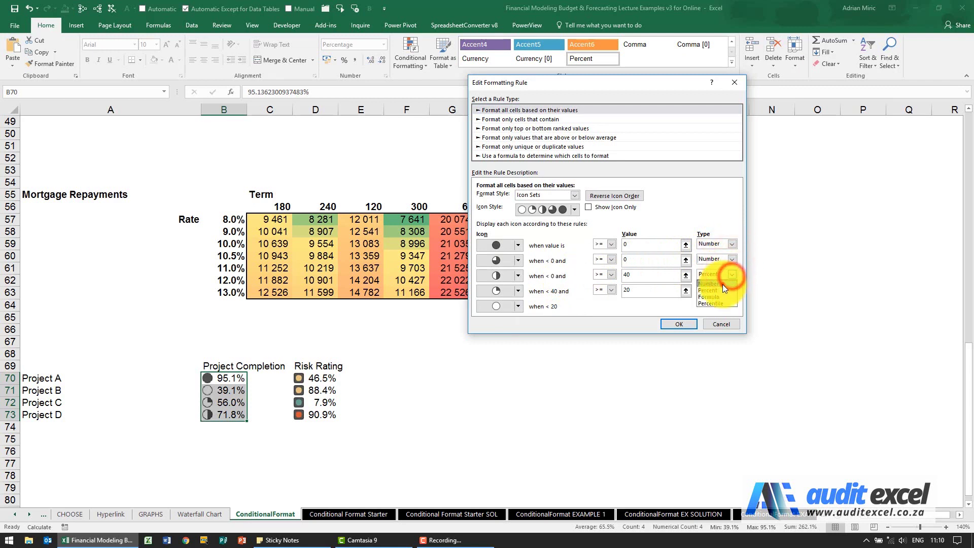
pyautogui.click(723, 283)
pyautogui.click(729, 290)
pyautogui.click(720, 298)
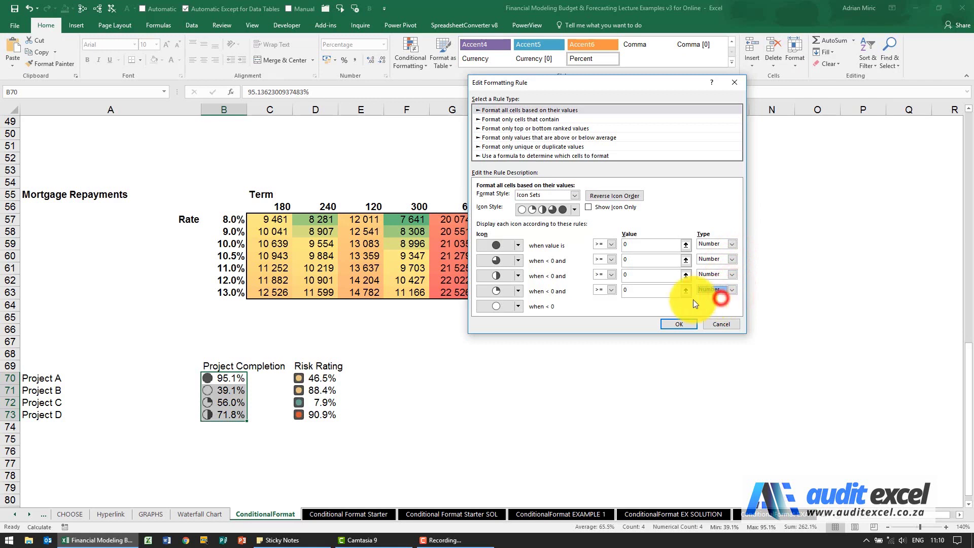
# Set the Project Completion icon thresholds to 0.8, 0.6, 0.4 and 0.2 in descending order, and apply the rule
pyautogui.click(634, 247)
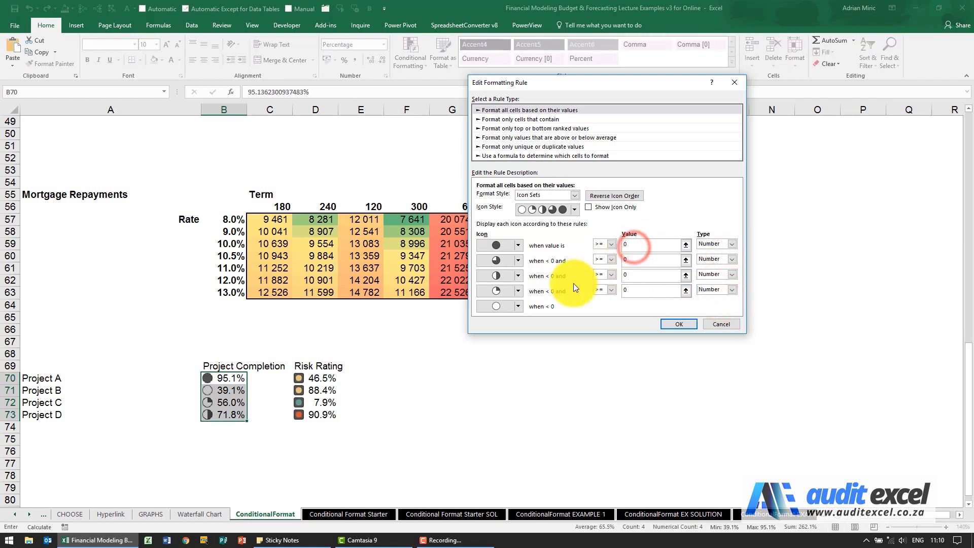
pyautogui.write('.8')
pyautogui.click(625, 265)
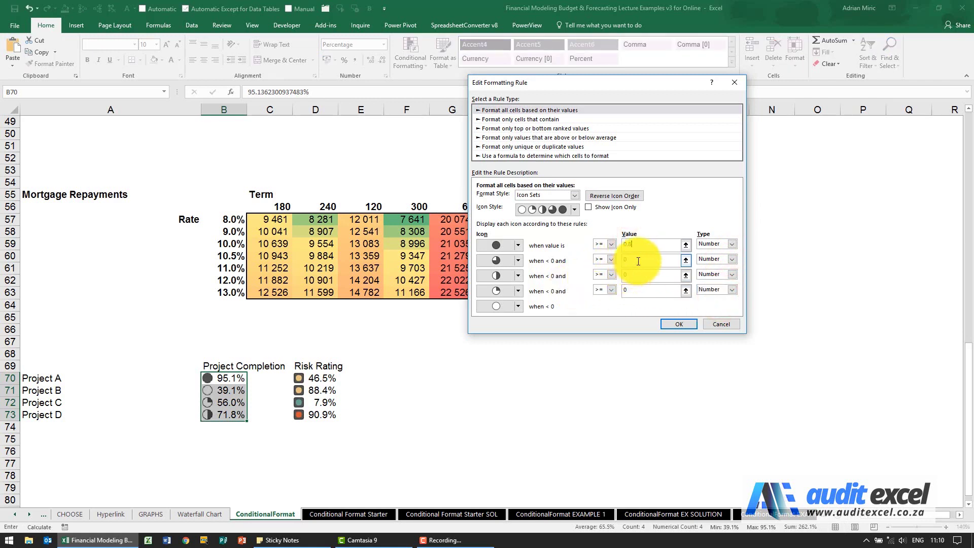
pyautogui.write('.6')
pyautogui.click(636, 275)
pyautogui.write('.4')
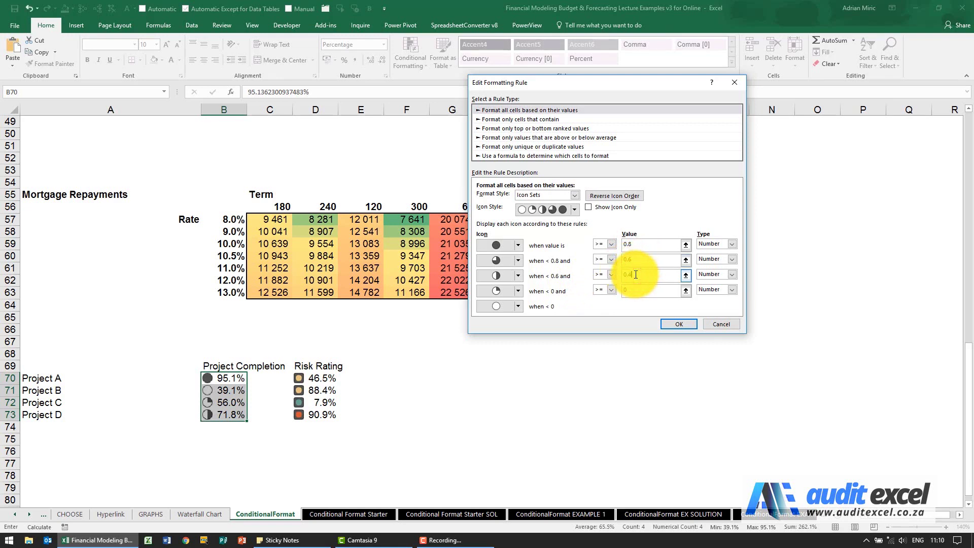
pyautogui.click(621, 289)
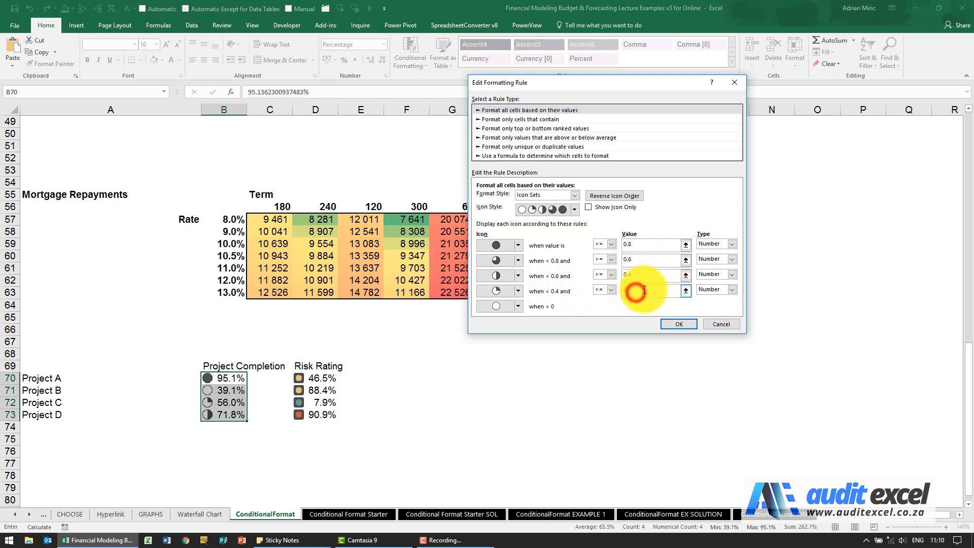
pyautogui.write('.2')
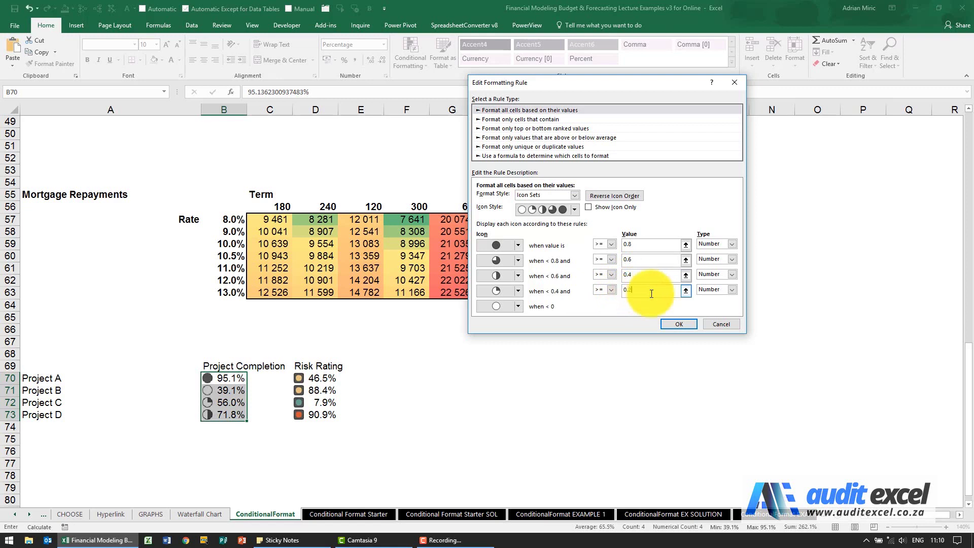
pyautogui.click(671, 321)
pyautogui.click(743, 272)
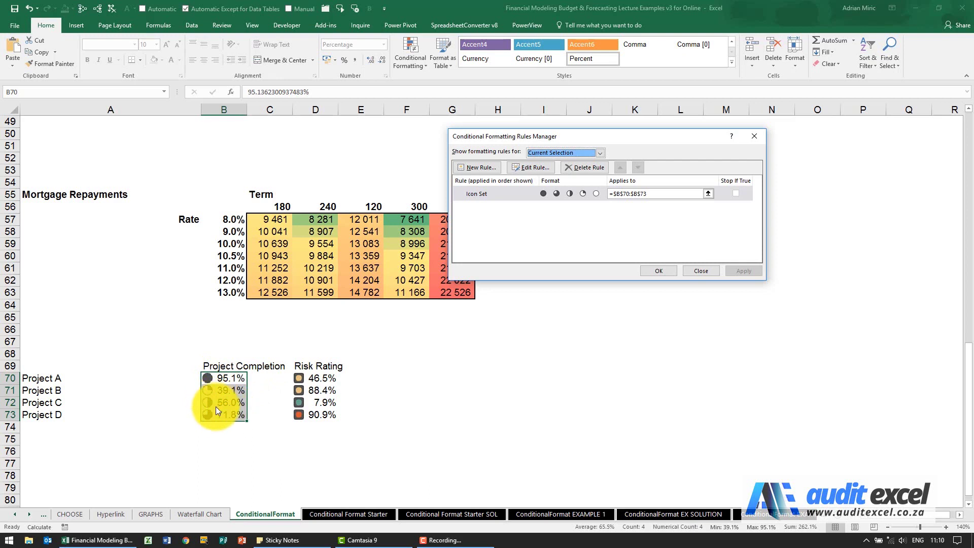
# Reopen the Project Completion icon set rule to review its thresholds, and close the rule and the rules manager
pyautogui.click(519, 188)
pyautogui.click(531, 168)
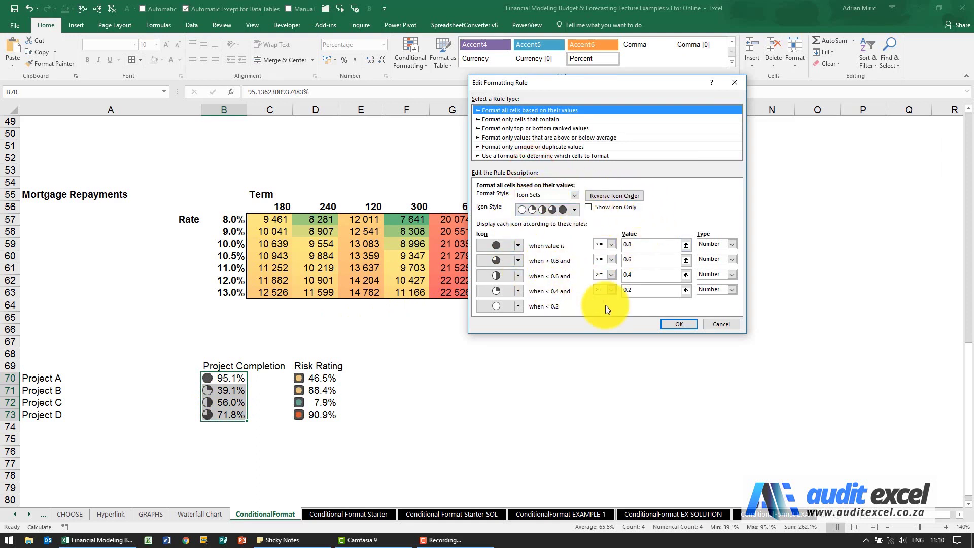
pyautogui.click(662, 325)
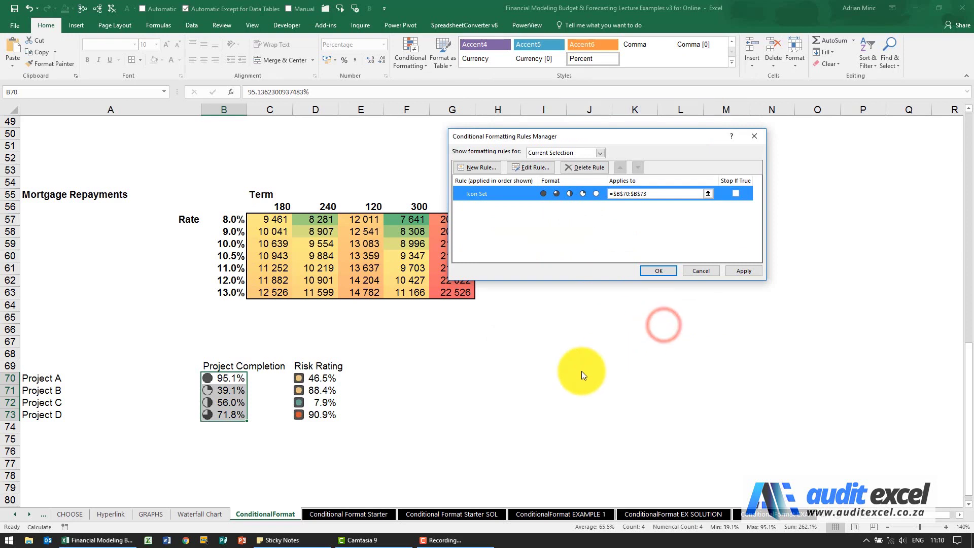
pyautogui.click(674, 271)
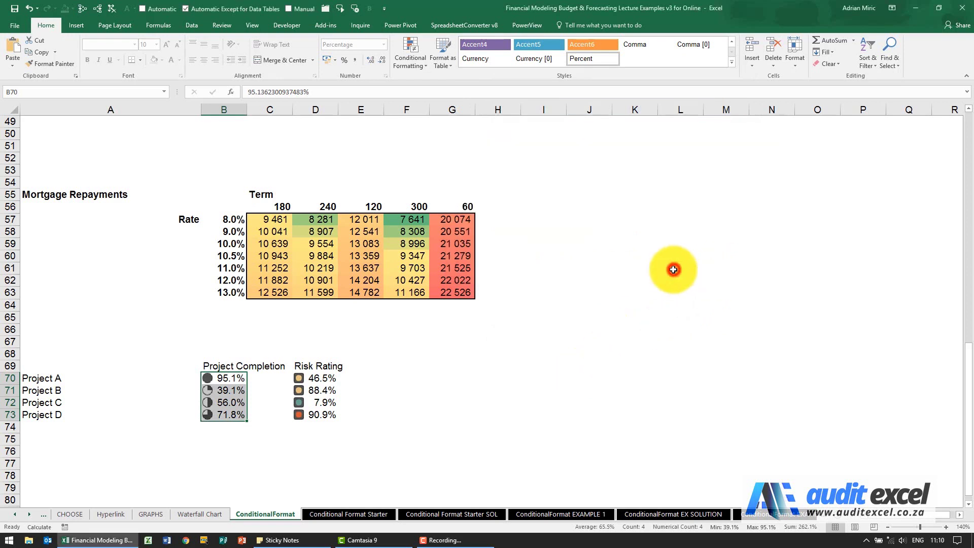
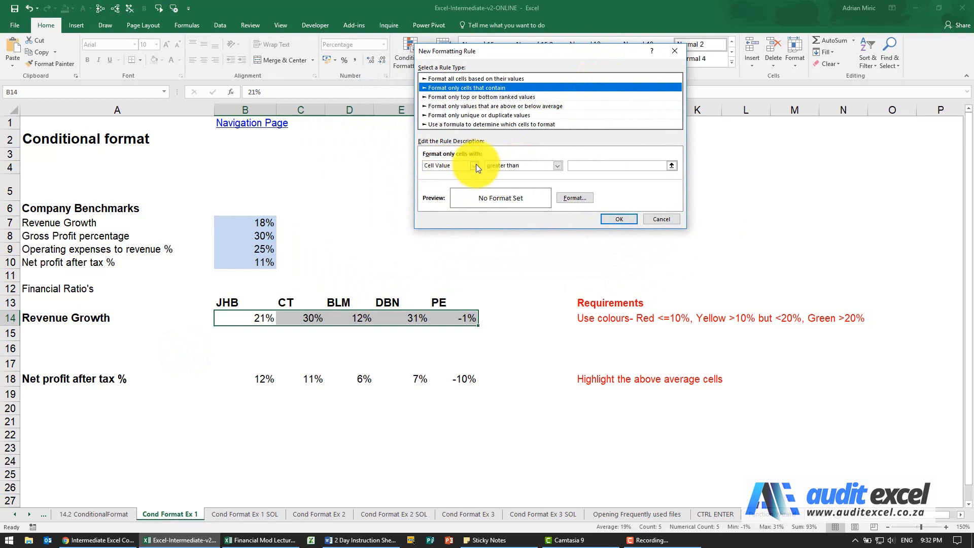
# Set the new Revenue Growth rule's condition to Cell Value less than or equal to 10%
pyautogui.click(557, 166)
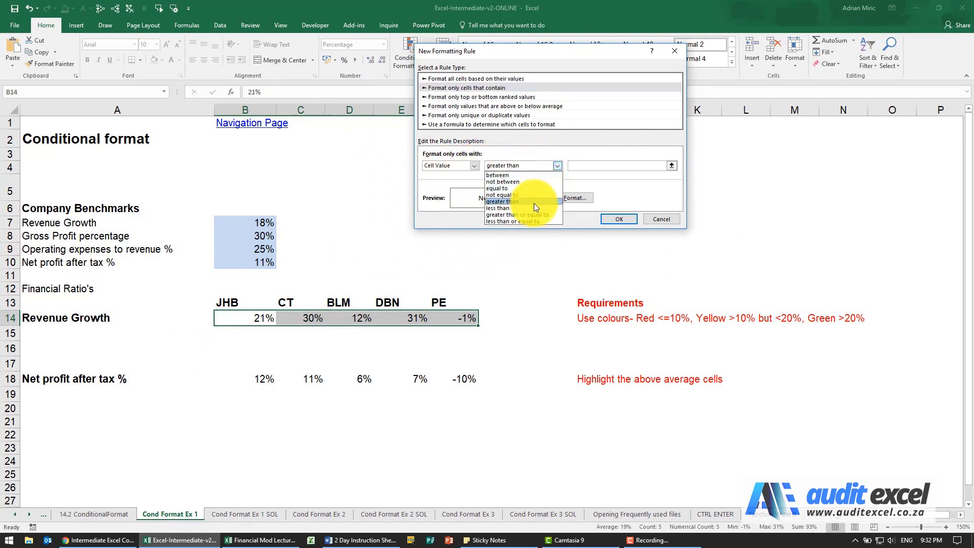
pyautogui.click(525, 221)
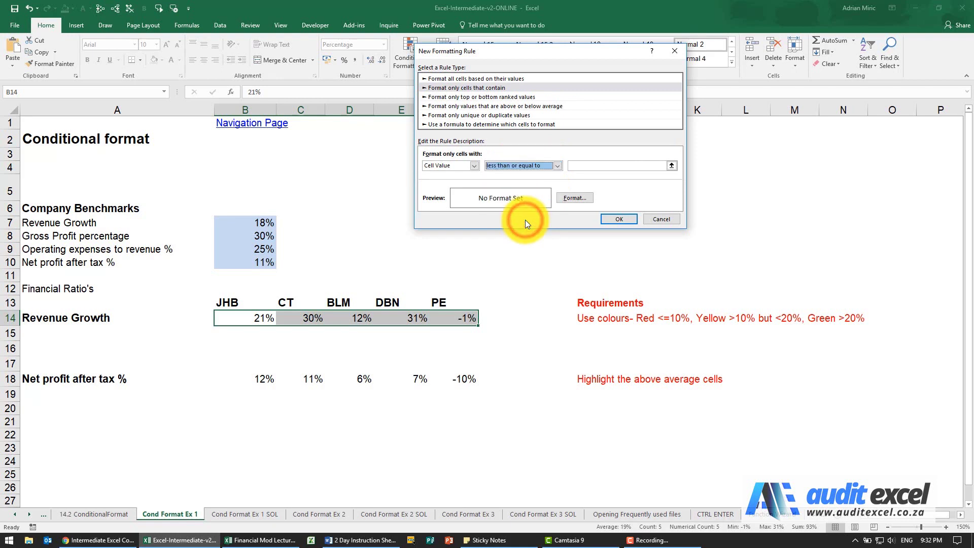
pyautogui.click(577, 168)
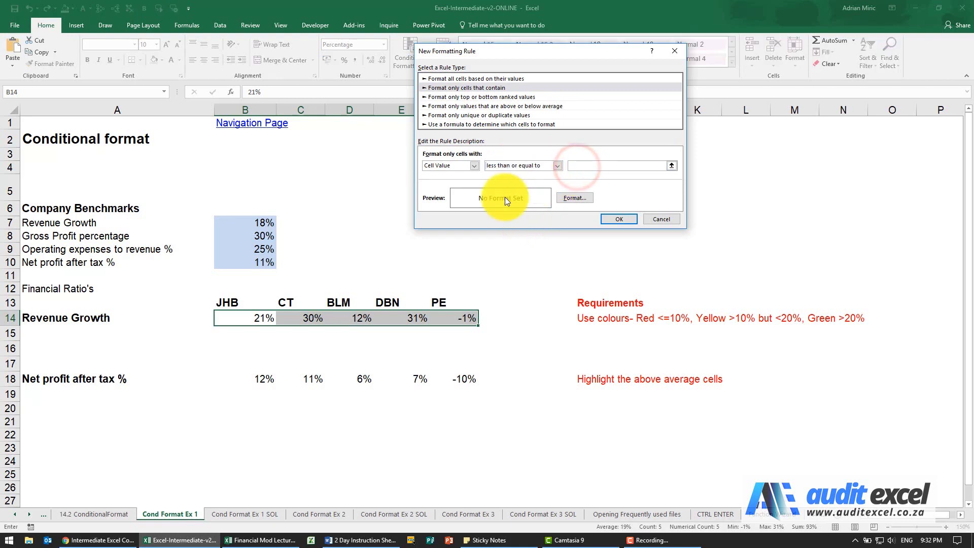
pyautogui.write('10%')
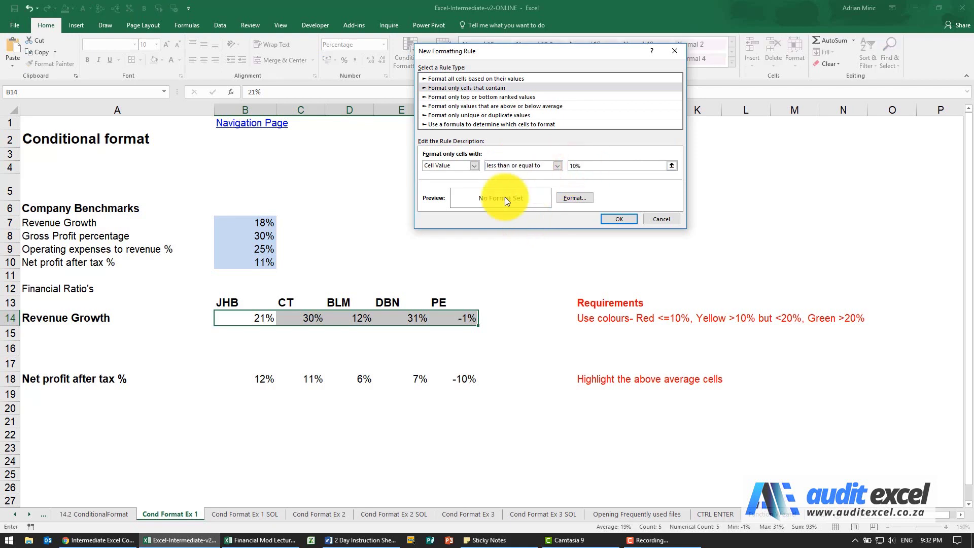
# Give the new Revenue Growth rule a red background fill and confirm the format
pyautogui.click(588, 197)
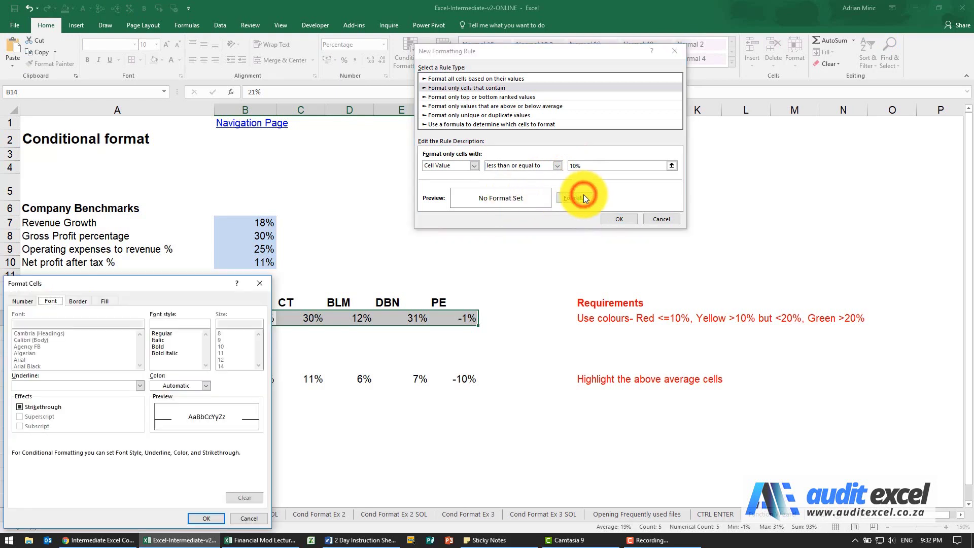
pyautogui.moveTo(196, 283); pyautogui.dragTo(708, 62)
pyautogui.click(617, 80)
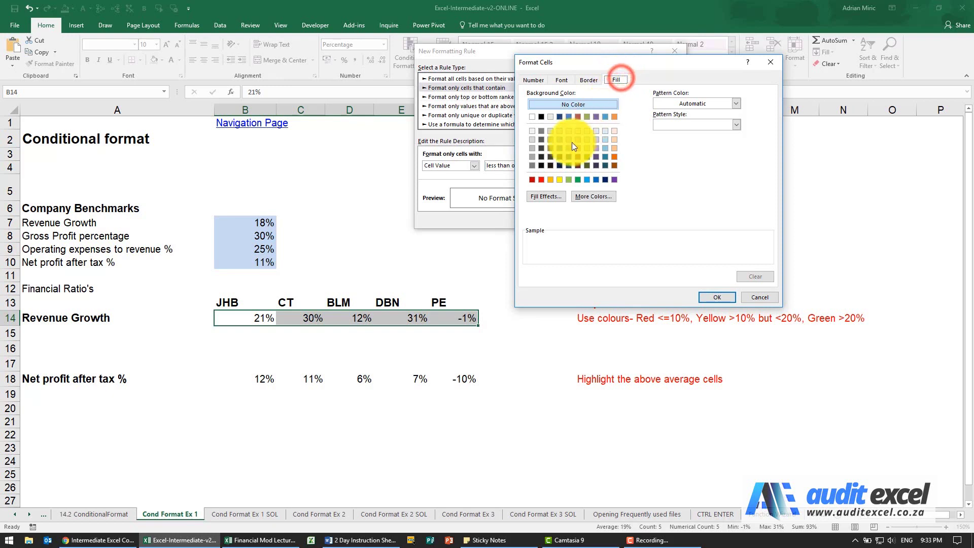
pyautogui.click(543, 179)
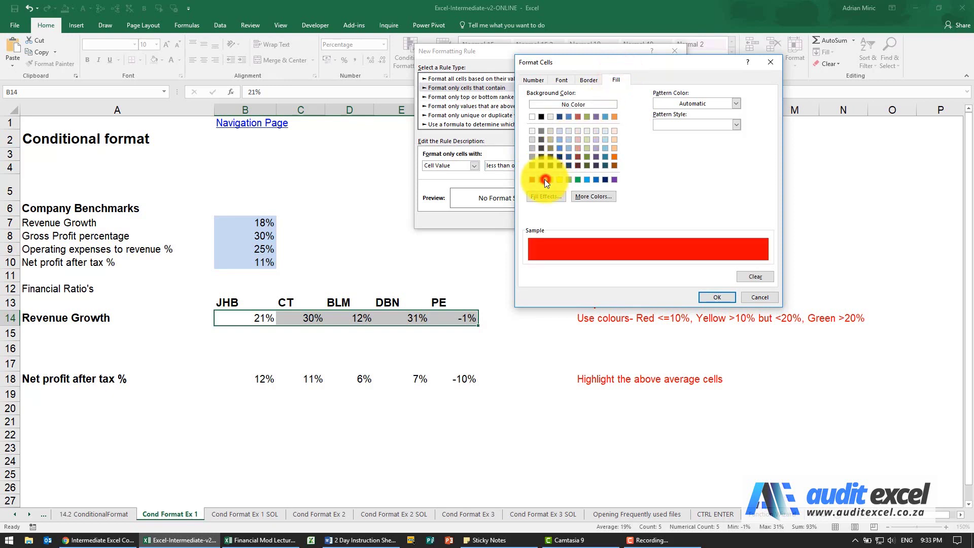
pyautogui.click(713, 297)
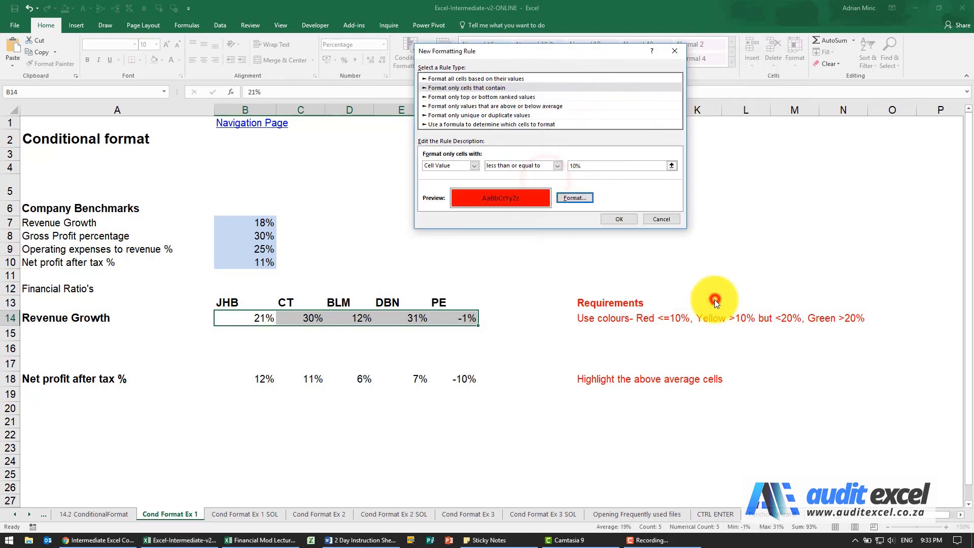
# Apply the red rule, and start a Between rule on the Revenue Growth cells for values between 10% and 20%
pyautogui.click(619, 219)
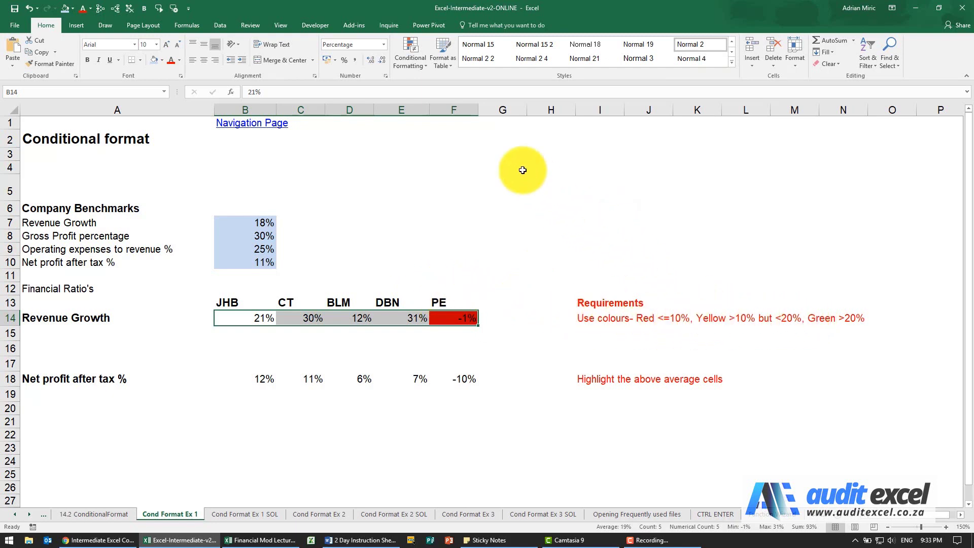
pyautogui.click(412, 66)
pyautogui.moveTo(415, 81)
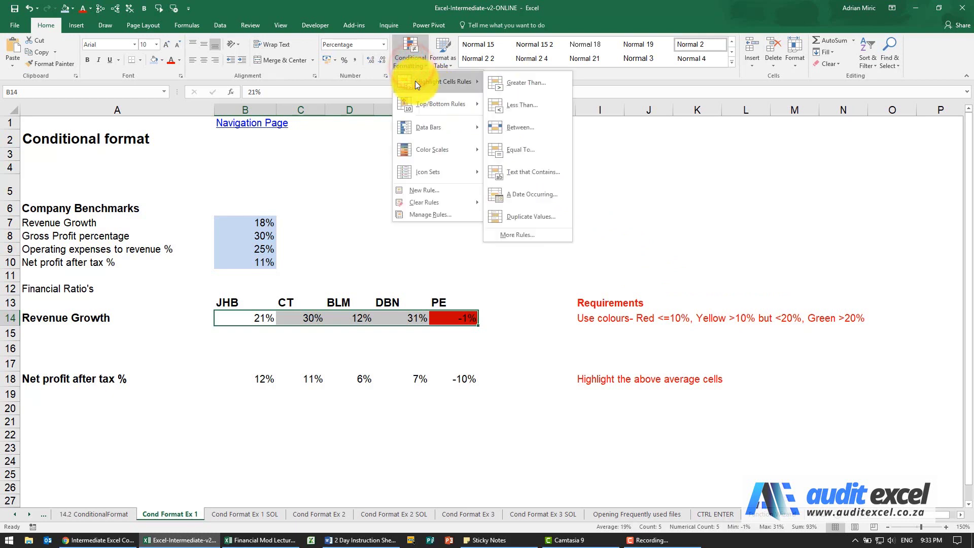
pyautogui.click(520, 127)
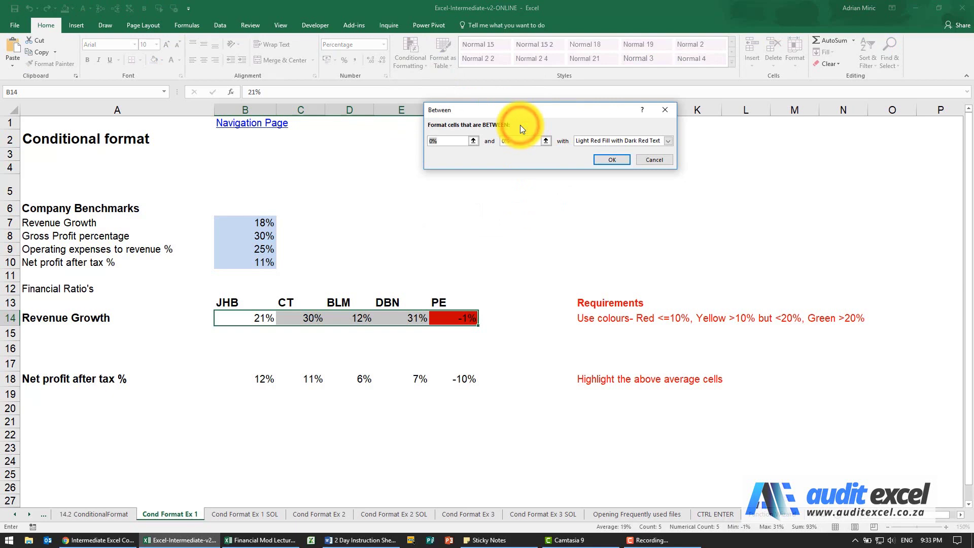
pyautogui.click(449, 147)
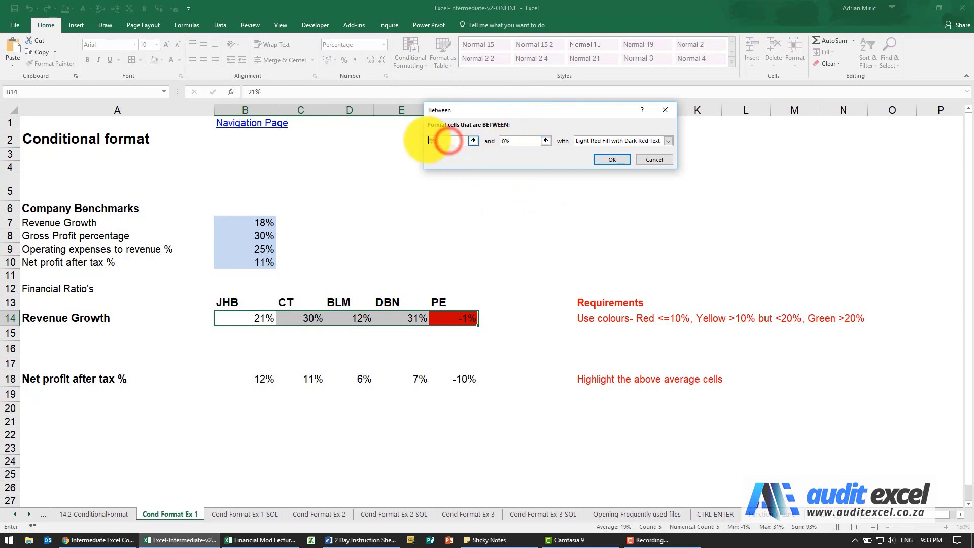
pyautogui.write('10%')
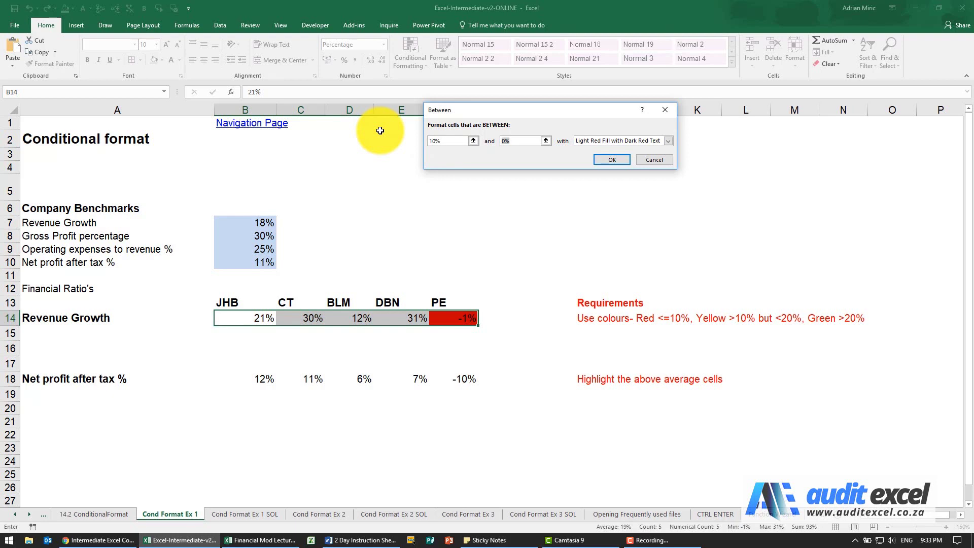
pyautogui.write('20')
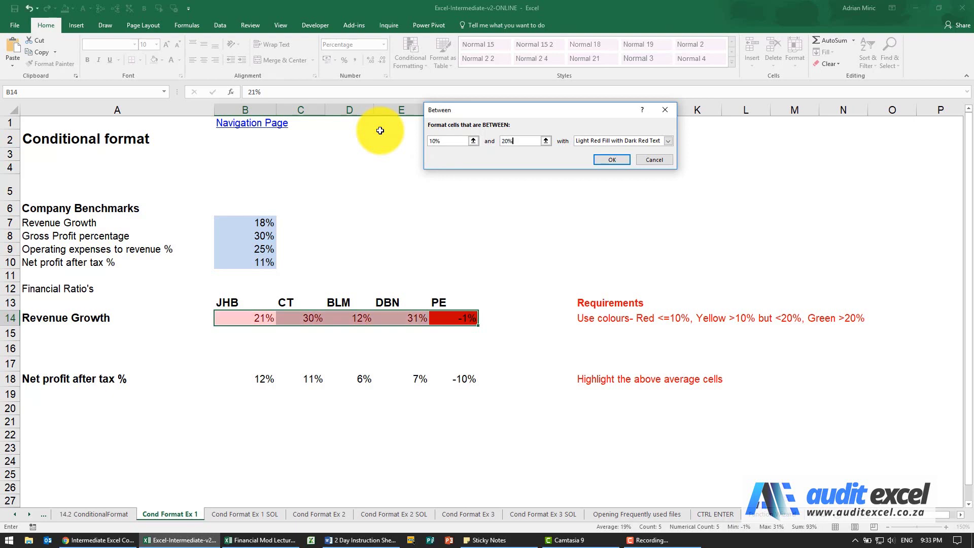
pyautogui.press('Tab')
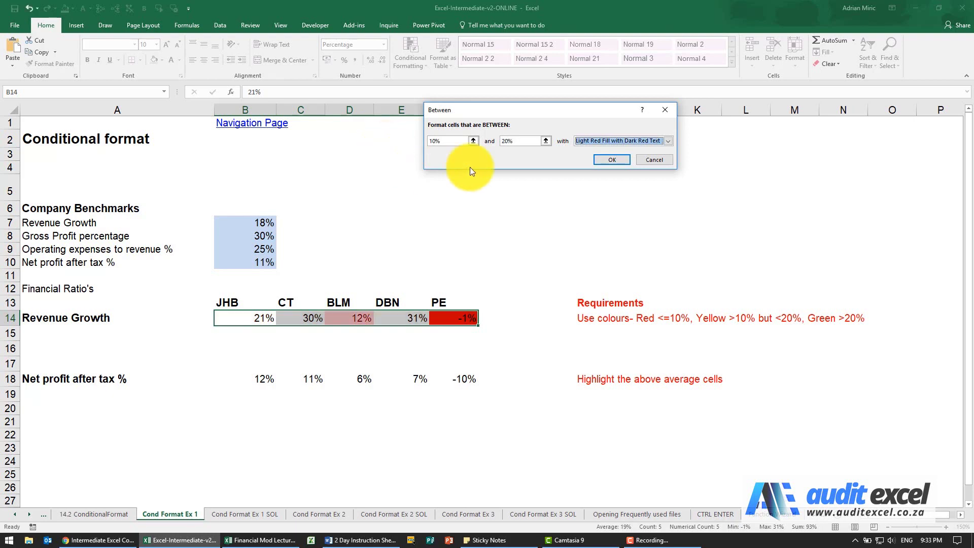
# Give the Between rule a custom format with a yellow background fill, and apply the rule
pyautogui.click(666, 140)
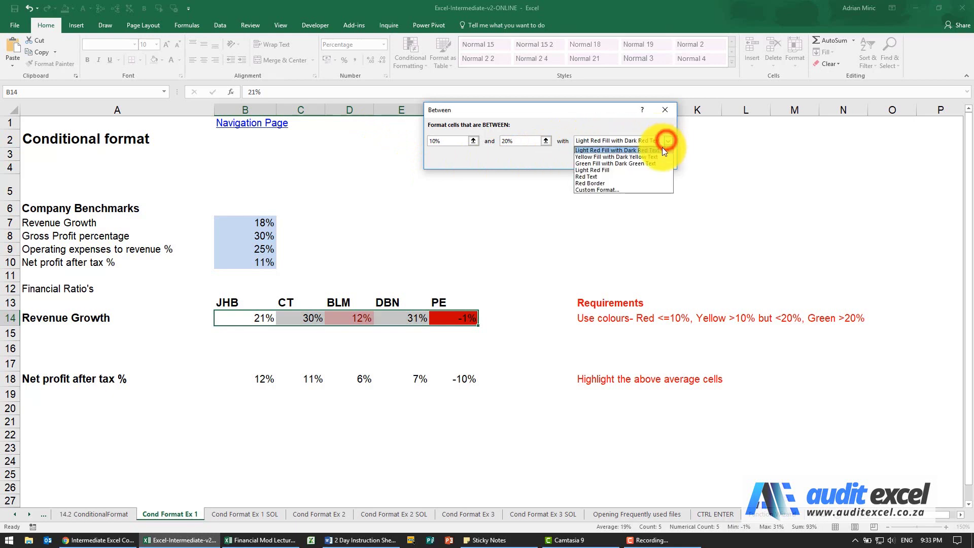
pyautogui.click(628, 191)
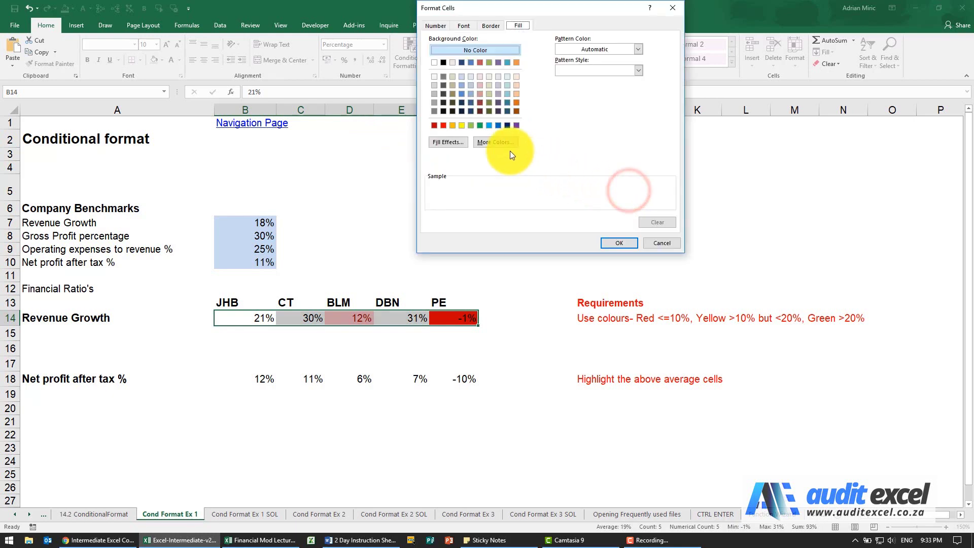
pyautogui.click(463, 127)
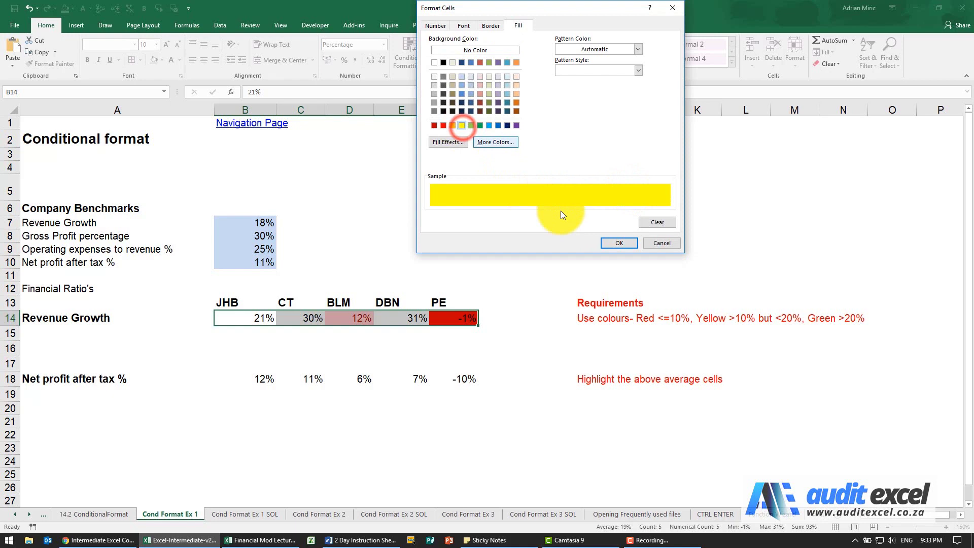
pyautogui.click(607, 240)
pyautogui.click(610, 161)
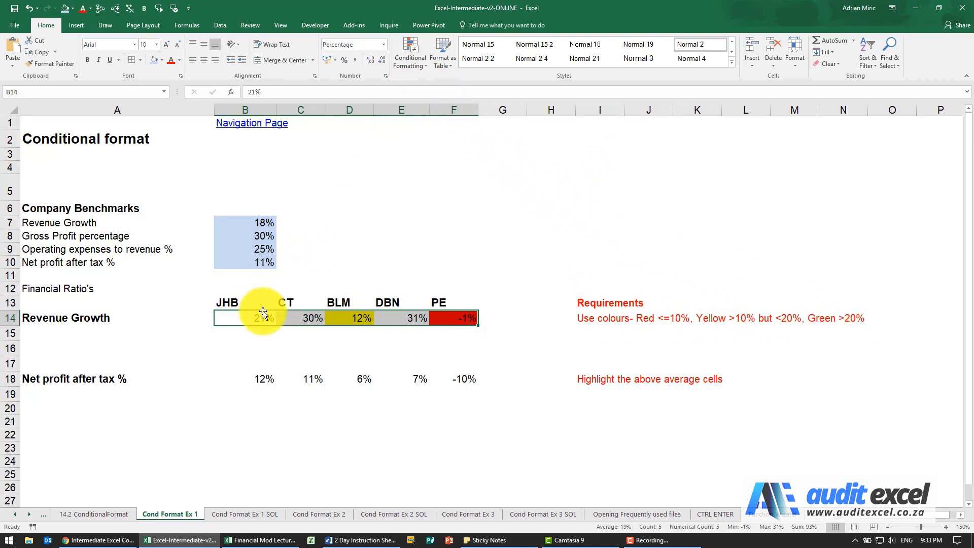
# Start a Greater Than rule on the Revenue Growth cells with a threshold of 20%
pyautogui.click(411, 55)
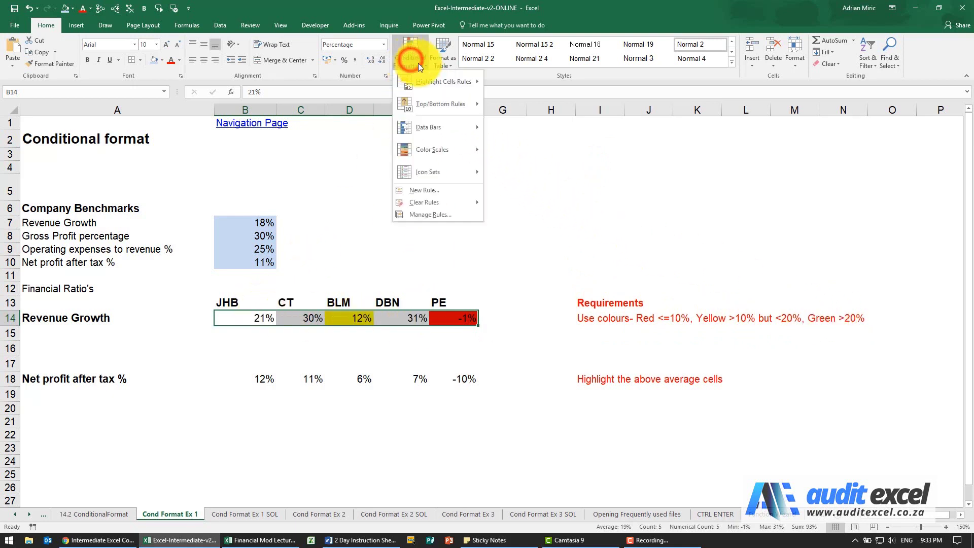
pyautogui.moveTo(427, 79)
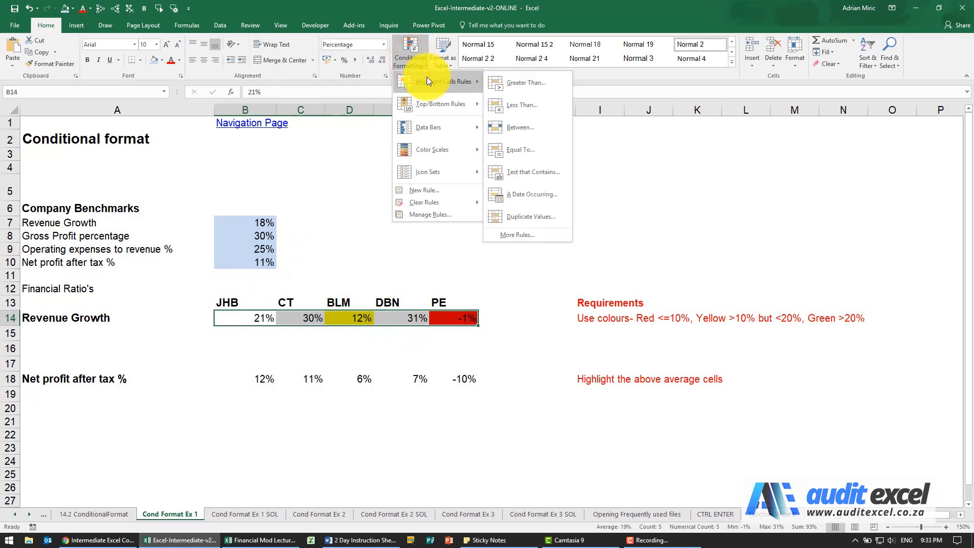
pyautogui.click(514, 87)
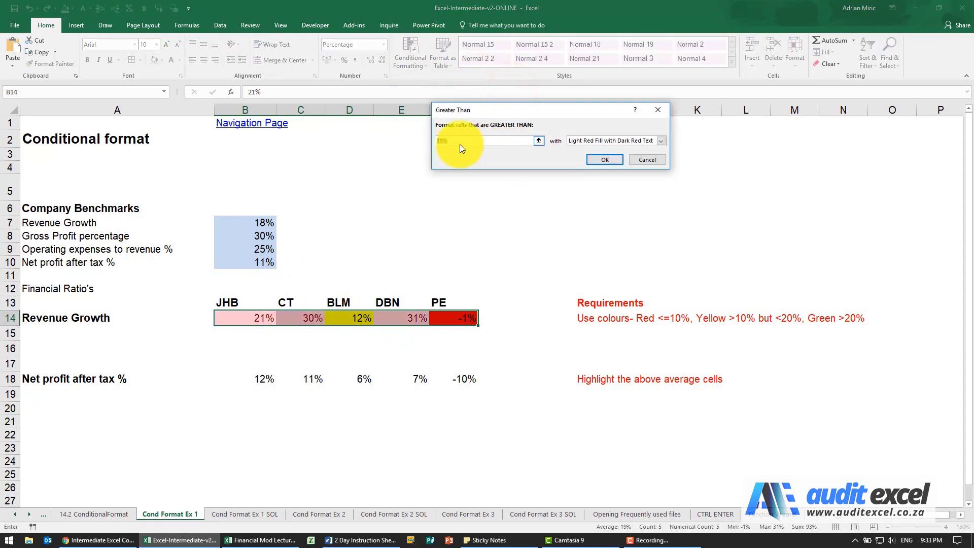
pyautogui.write('20')
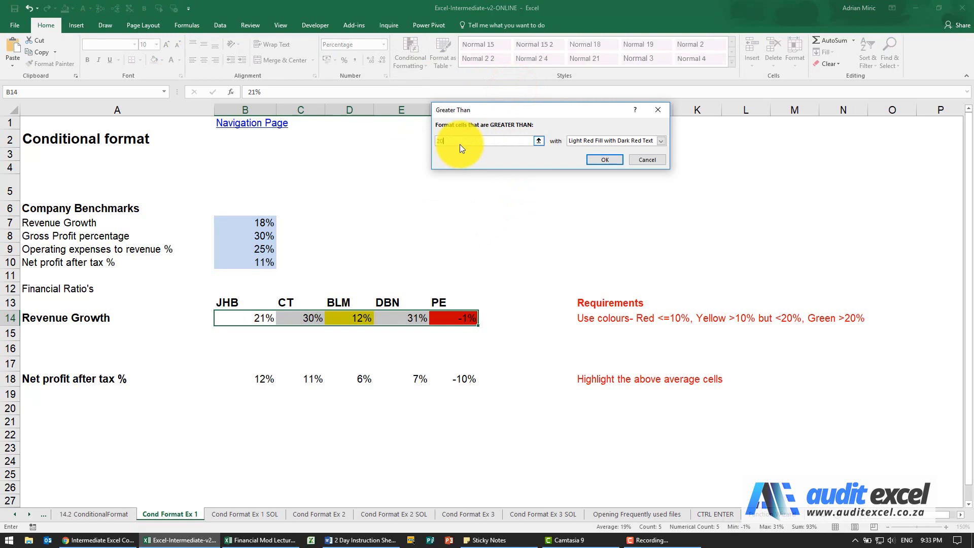
pyautogui.write('%')
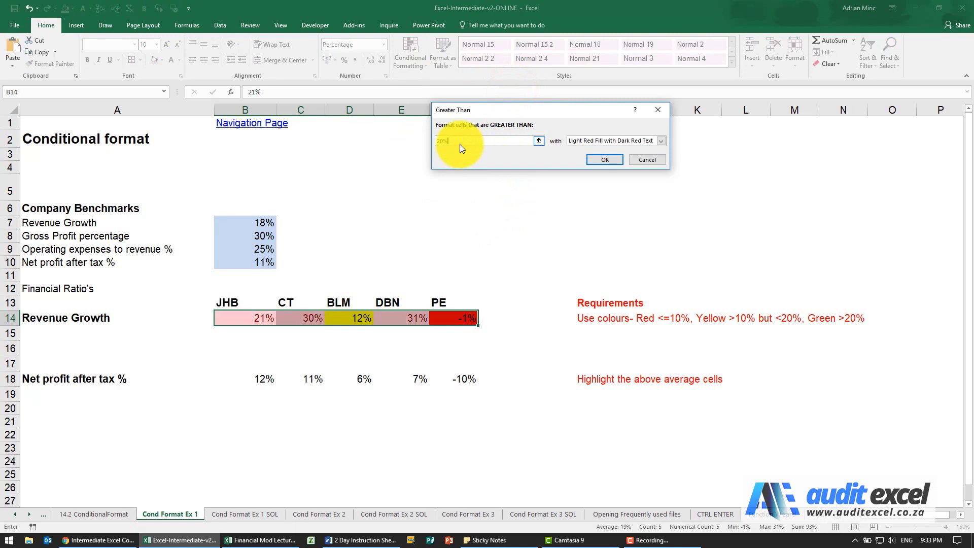
# Give the Greater Than rule a custom format with a light green background fill, and apply the rule
pyautogui.click(661, 142)
pyautogui.click(622, 188)
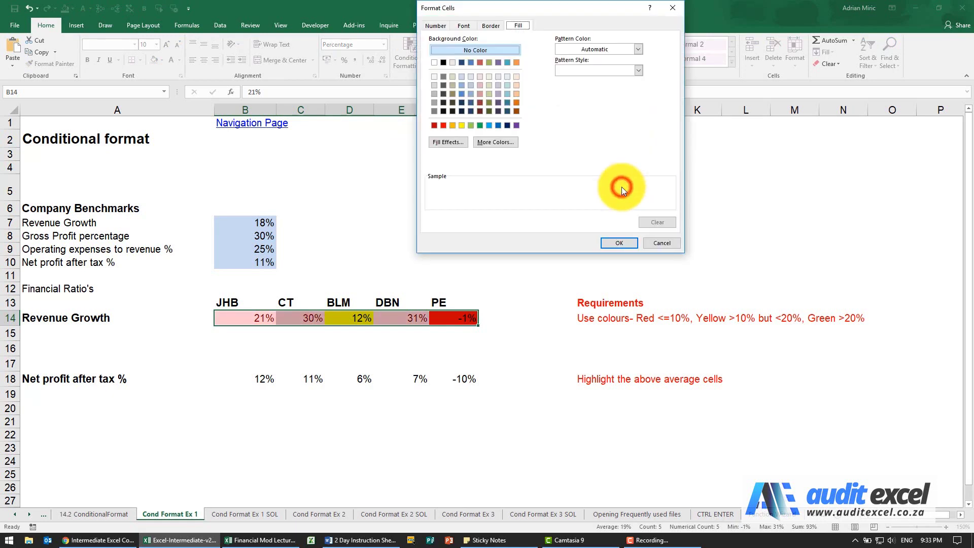
pyautogui.click(471, 124)
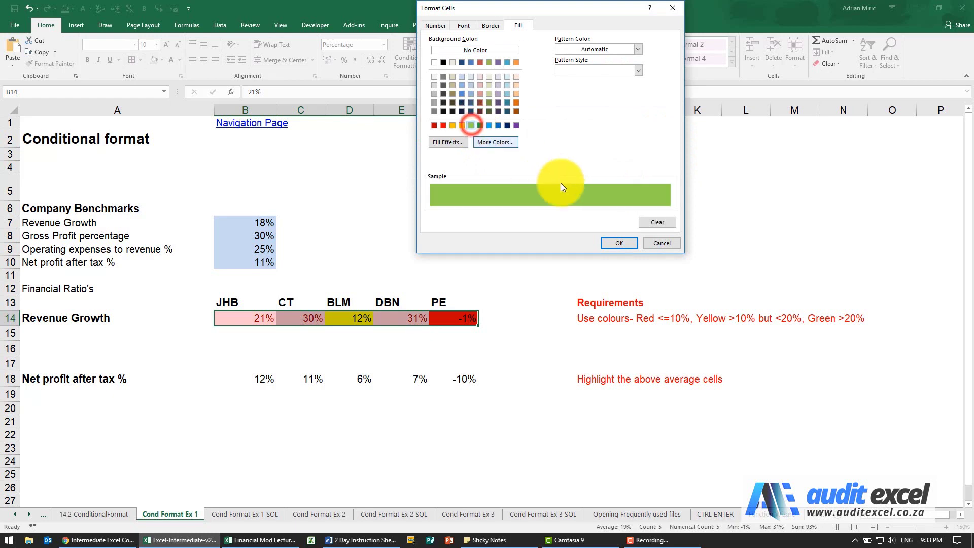
pyautogui.click(615, 240)
pyautogui.click(601, 161)
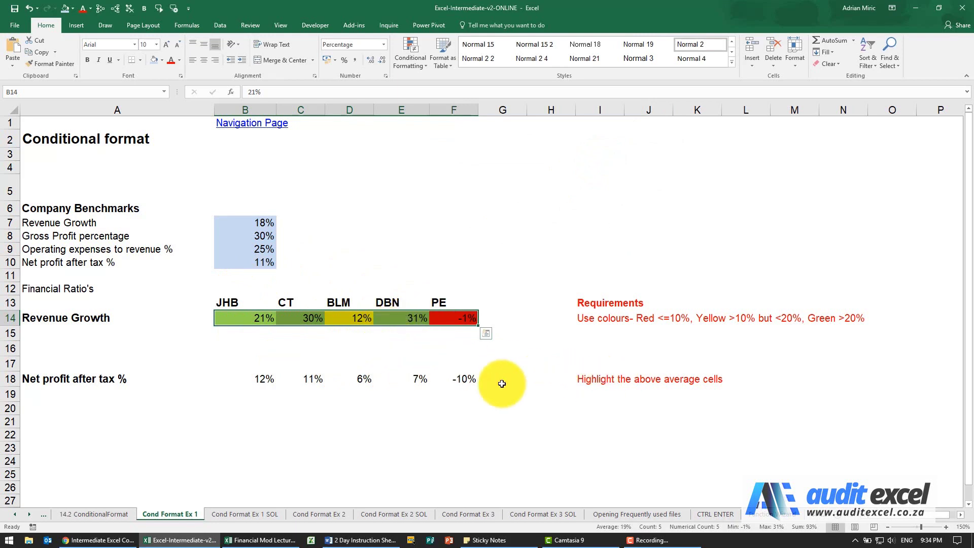
# Highlight the above-average Net profit after tax % cells B18:F18 with Green Fill with Dark Green Text
pyautogui.moveTo(260, 379); pyautogui.dragTo(454, 378)
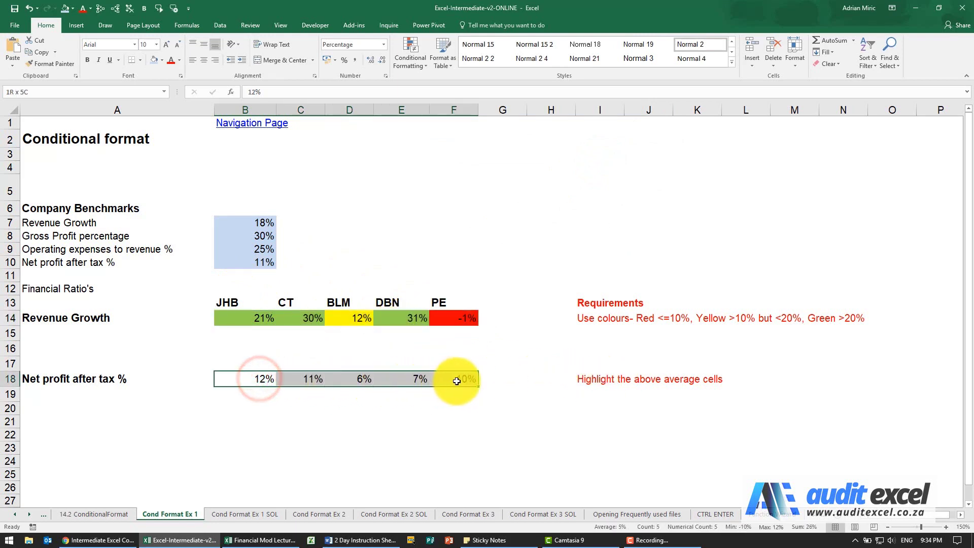
pyautogui.click(413, 59)
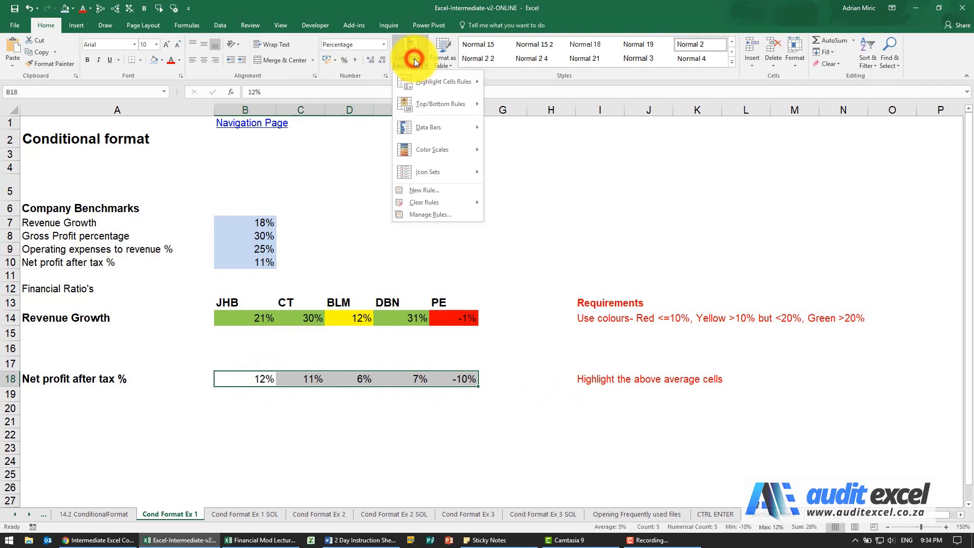
pyautogui.moveTo(413, 75)
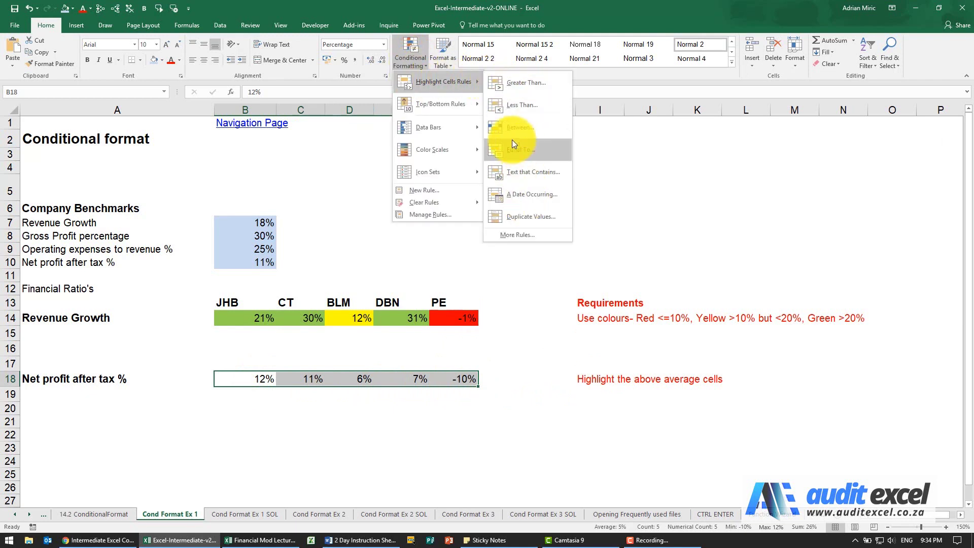
pyautogui.moveTo(455, 104)
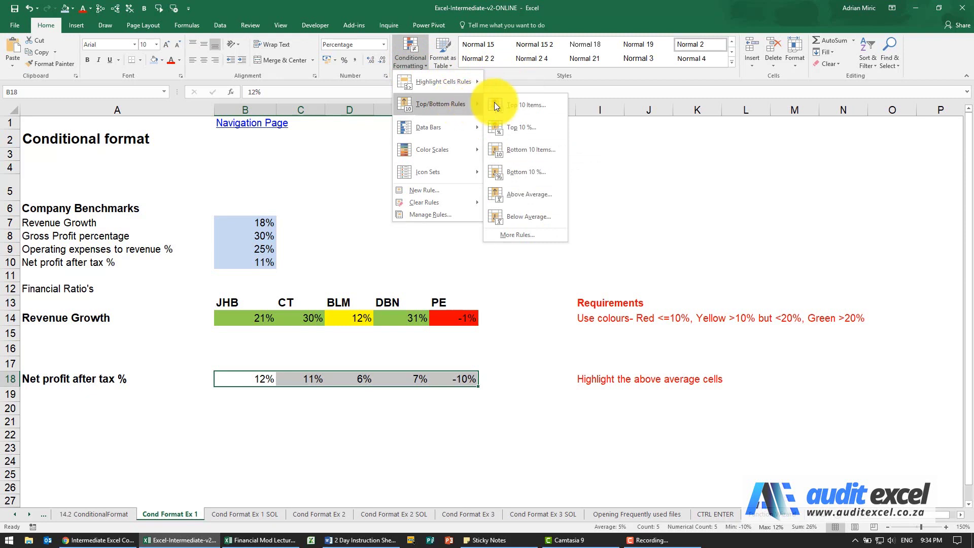
pyautogui.click(525, 194)
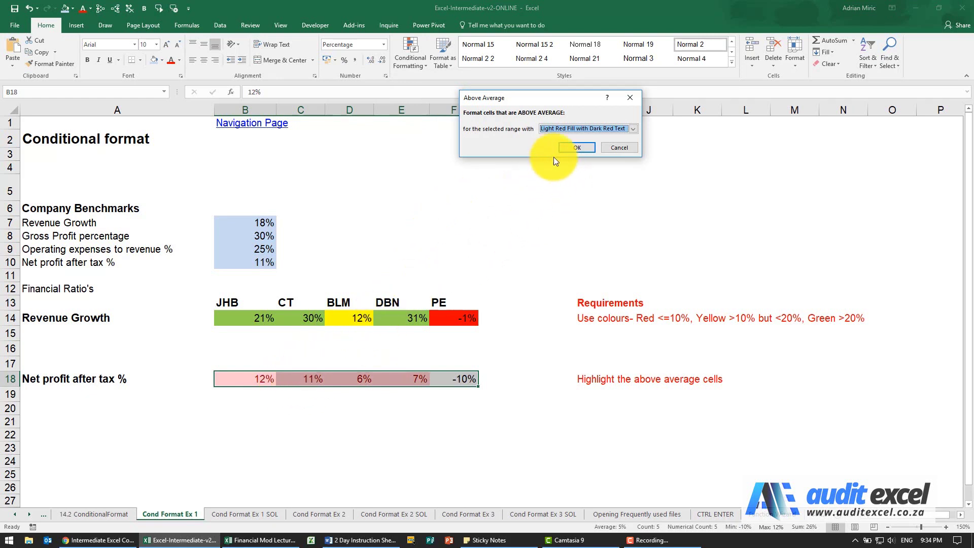
pyautogui.click(635, 129)
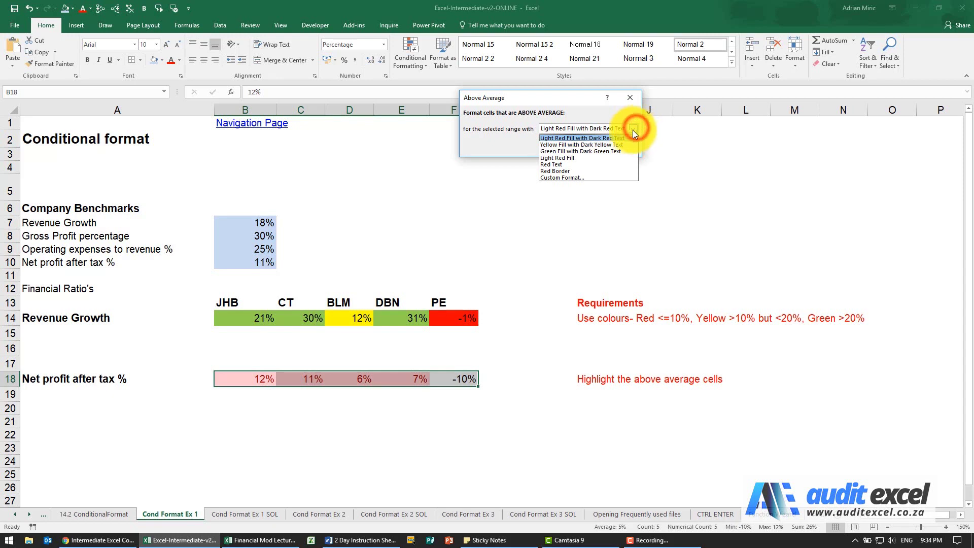
pyautogui.click(604, 151)
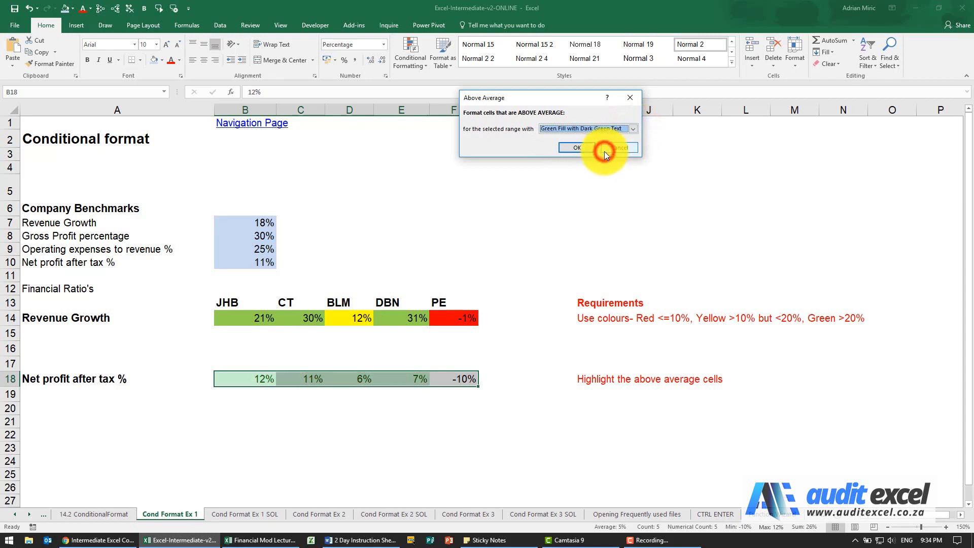
pyautogui.click(579, 147)
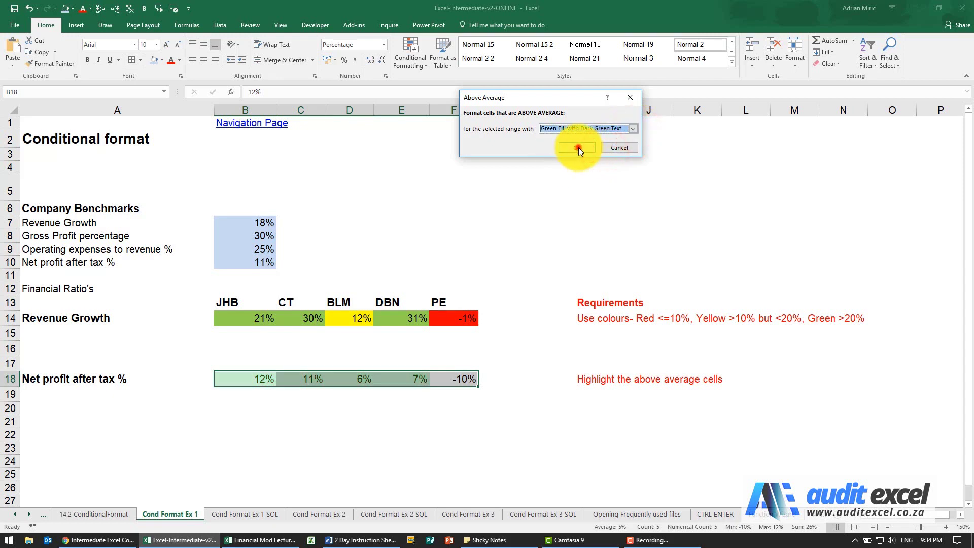
pyautogui.click(474, 350)
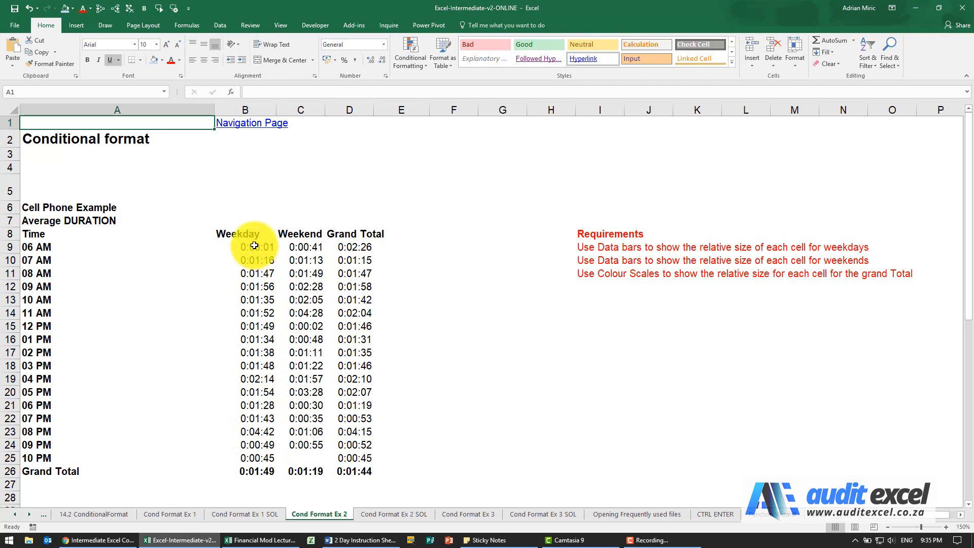
pyautogui.moveTo(254, 246); pyautogui.dragTo(259, 459)
pyautogui.moveTo(305, 247); pyautogui.dragTo(315, 459)
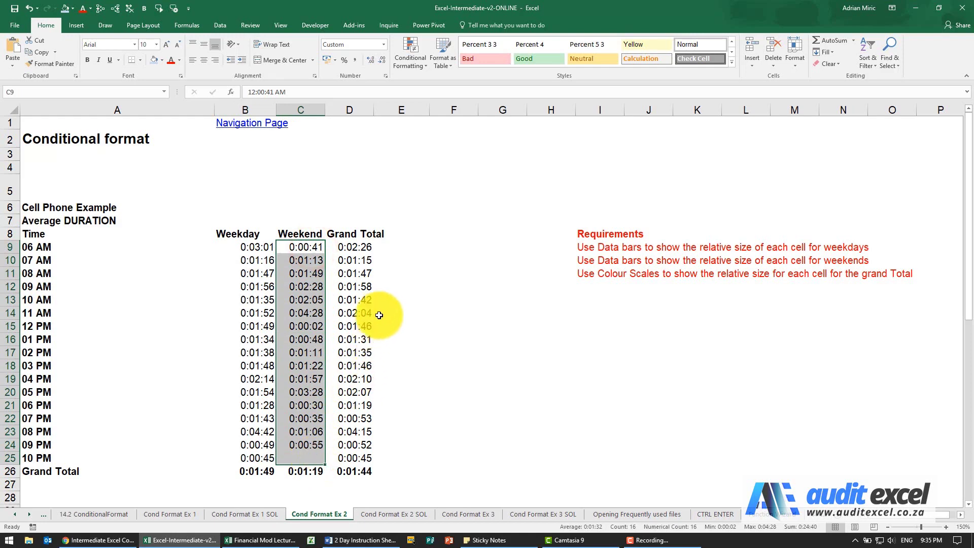
pyautogui.click(363, 245)
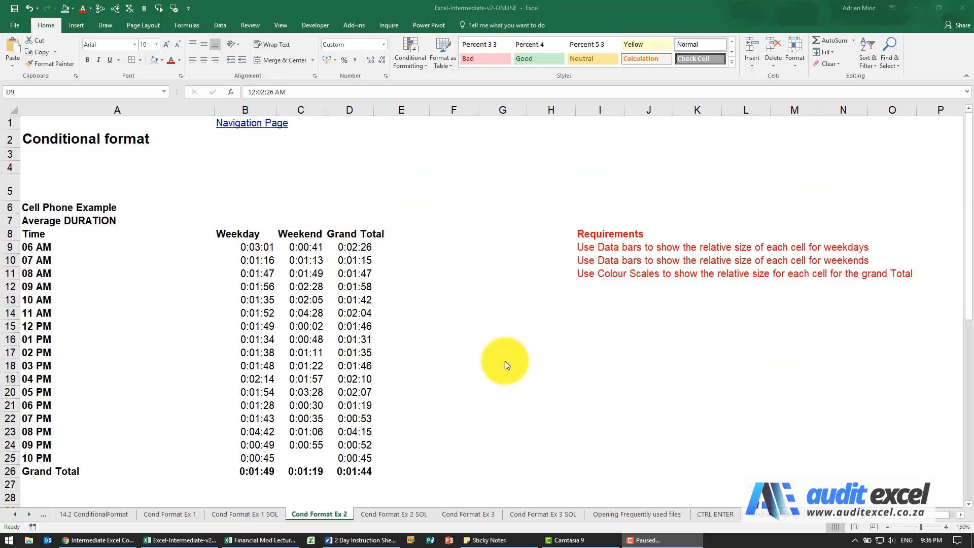
pyautogui.click(489, 348)
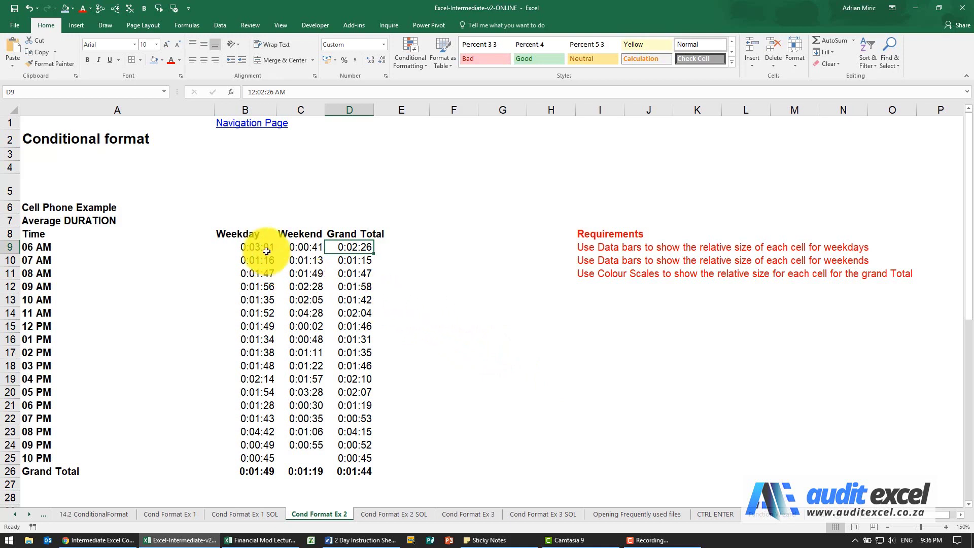
# Add blue gradient-fill data bars to the Weekday durations in B9:B25 on the Cond Format Ex 2 sheet
pyautogui.moveTo(258, 246); pyautogui.dragTo(263, 460)
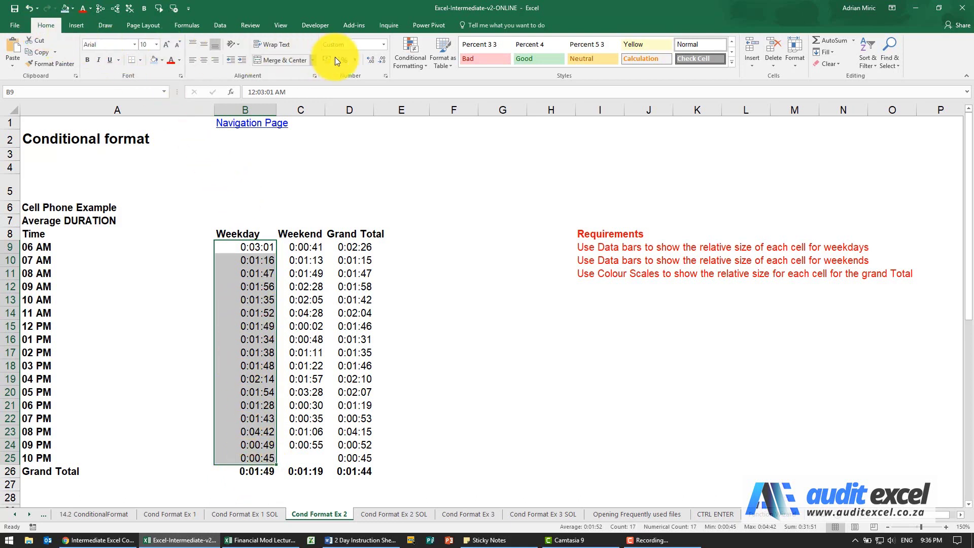
pyautogui.click(405, 57)
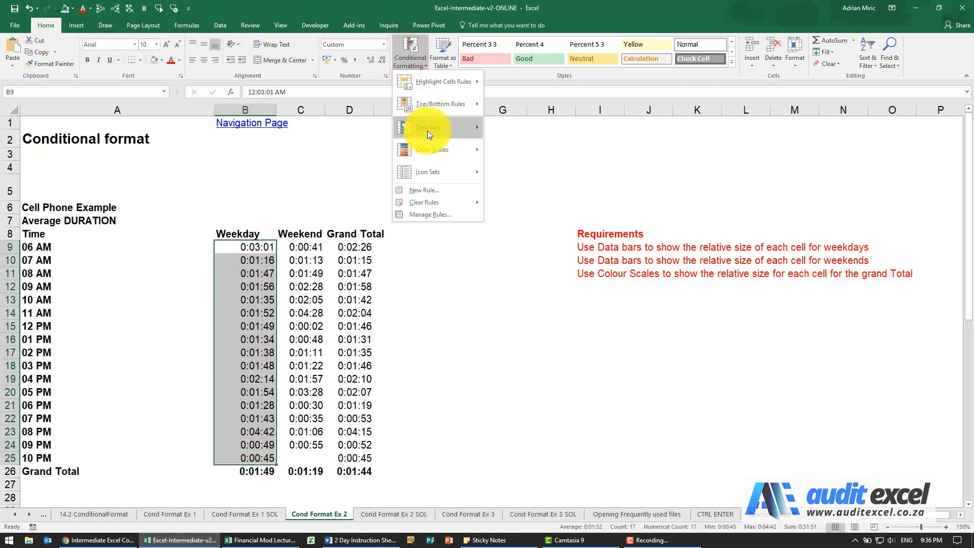
pyautogui.moveTo(427, 130)
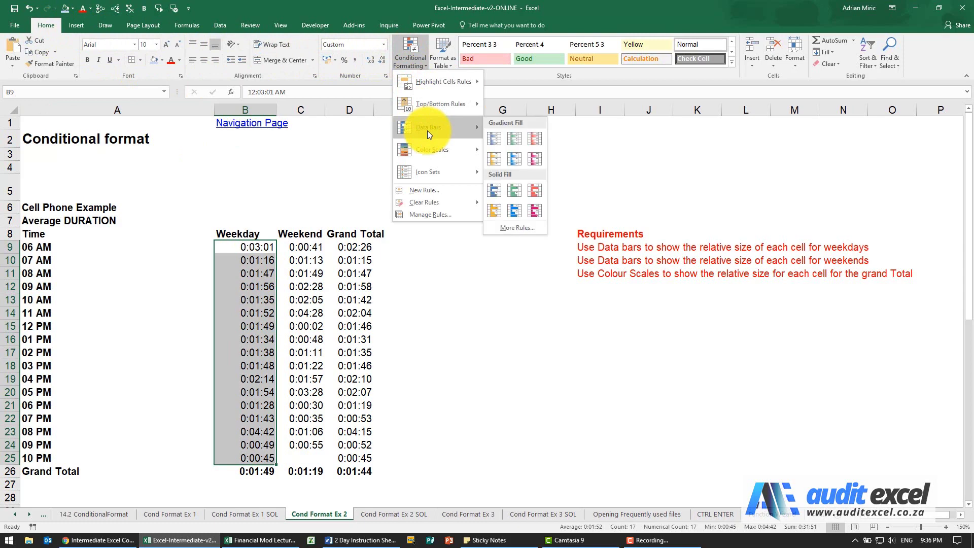
pyautogui.click(495, 138)
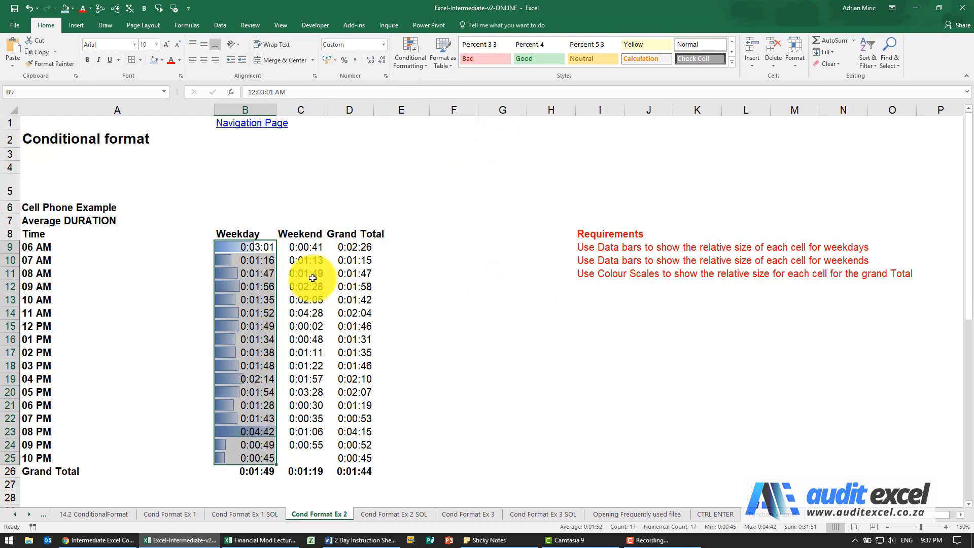
# Add green gradient-fill data bars to the Weekend durations in C9:C25
pyautogui.moveTo(314, 246); pyautogui.dragTo(309, 454)
pyautogui.click(411, 58)
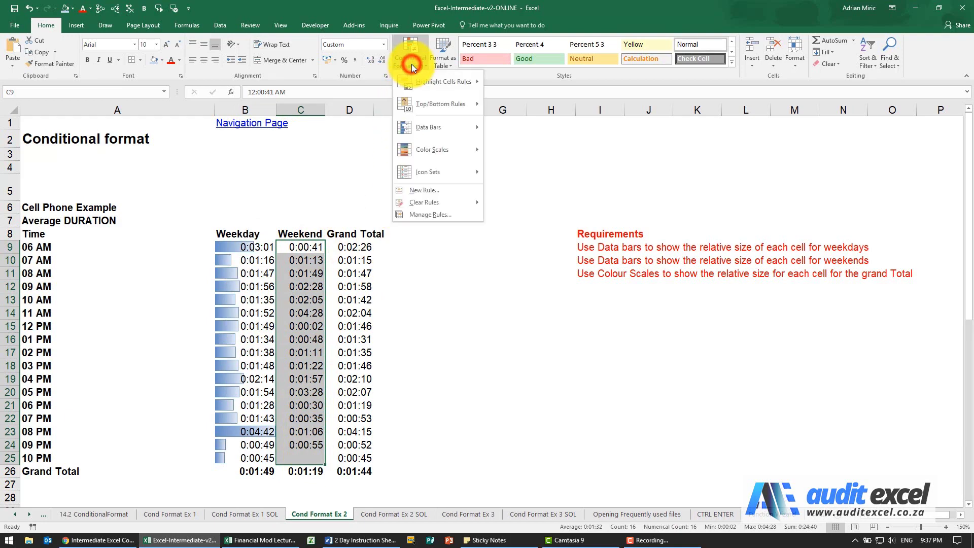
pyautogui.moveTo(424, 125)
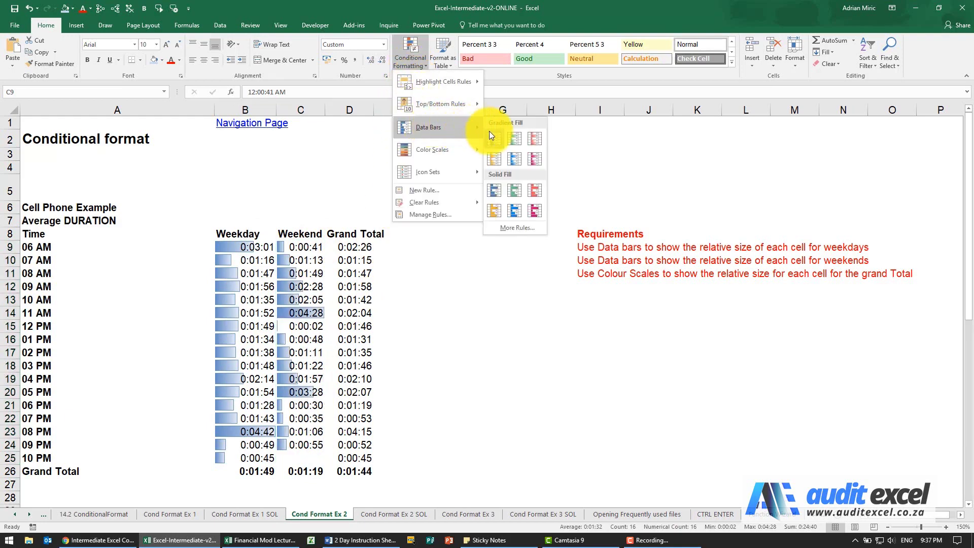
pyautogui.click(516, 135)
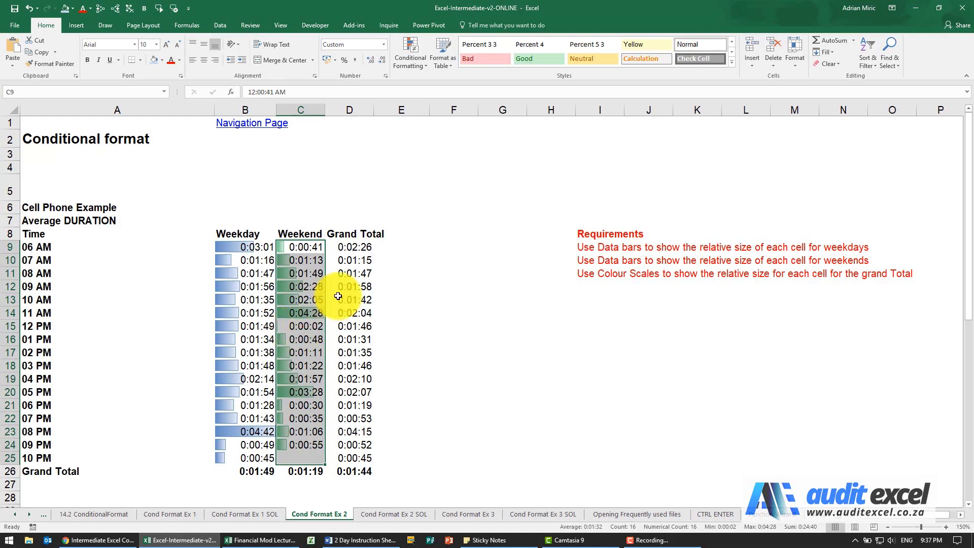
# Apply a three-colour scale to the Grand Total durations in D9:D25, with green for the highest values and red for the lowest
pyautogui.moveTo(355, 246); pyautogui.dragTo(359, 458)
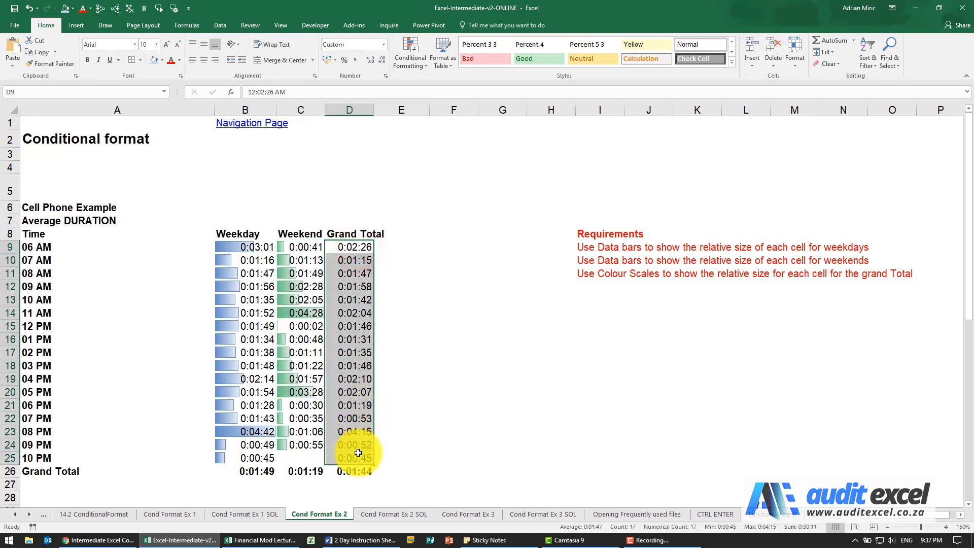
pyautogui.click(407, 62)
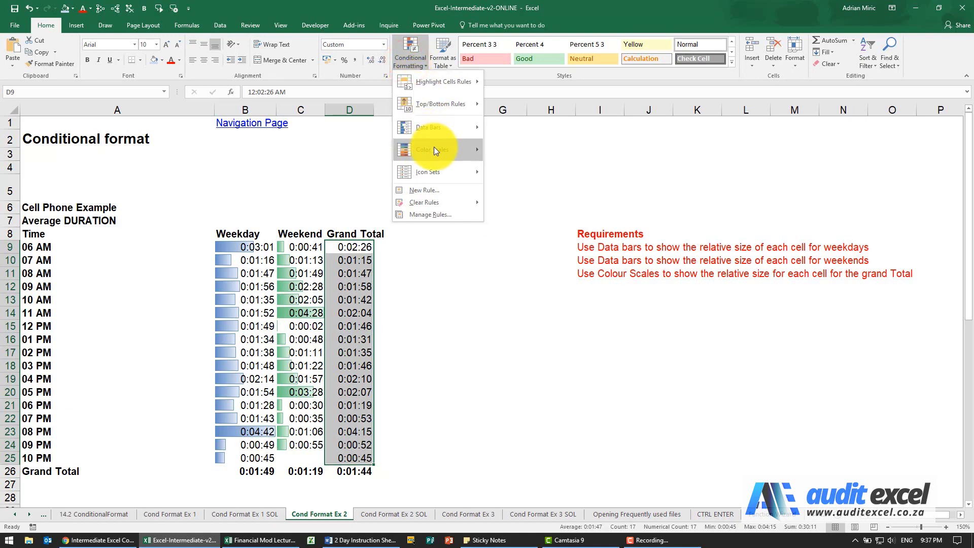
pyautogui.moveTo(434, 147)
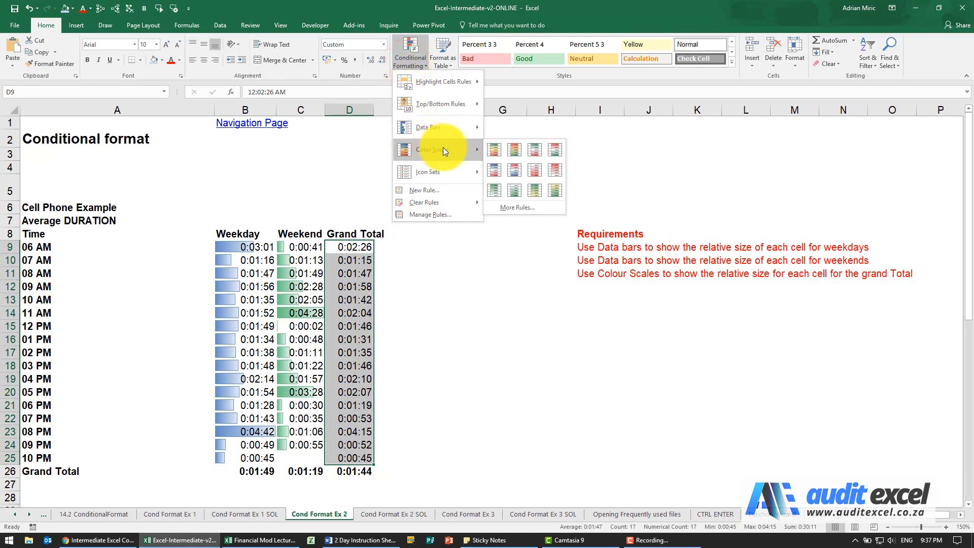
pyautogui.click(496, 147)
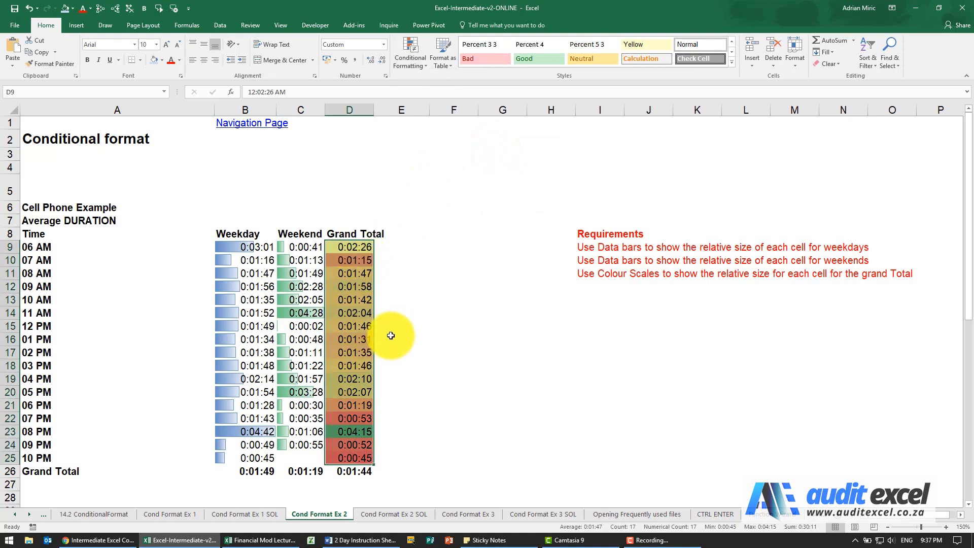
pyautogui.click(353, 432)
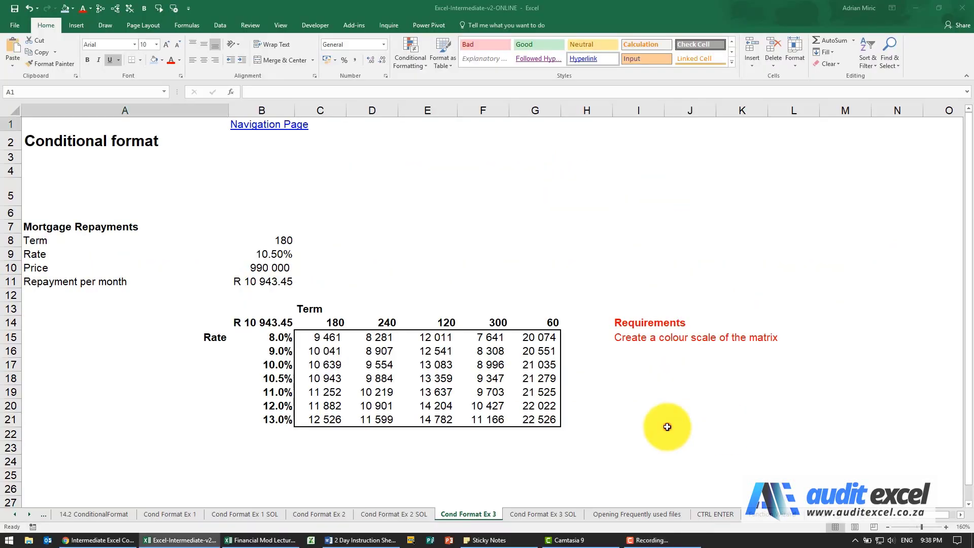
# Apply a three-colour scale to the mortgage repayment matrix C15:G21 on Cond Format Ex 3, with red for the highest values and green for the lowest
pyautogui.click(668, 424)
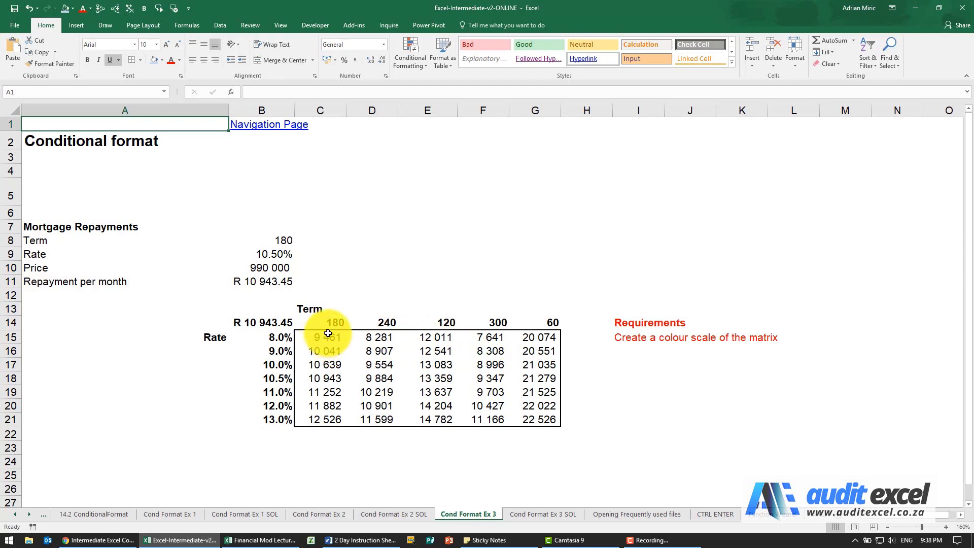
pyautogui.moveTo(331, 335); pyautogui.dragTo(534, 413)
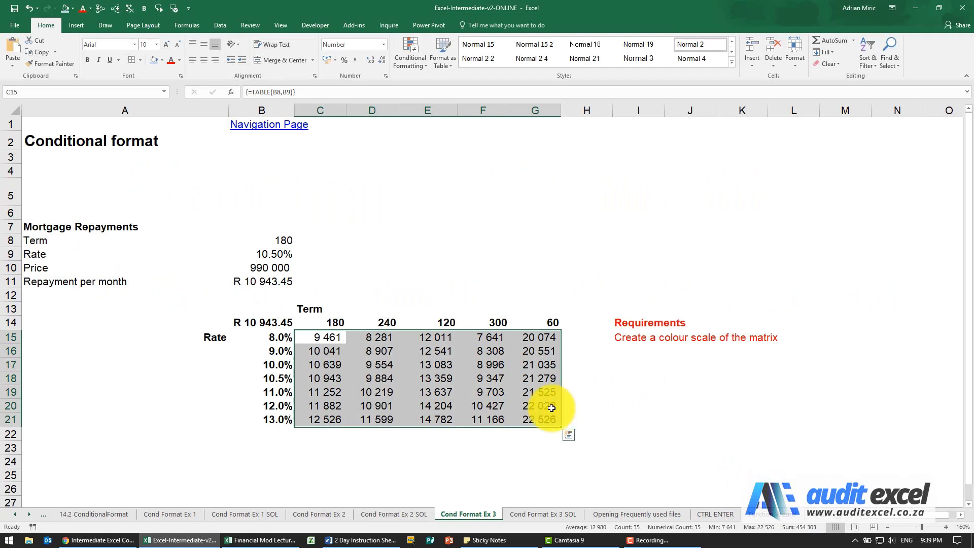
pyautogui.click(322, 338)
pyautogui.moveTo(322, 338); pyautogui.dragTo(526, 419)
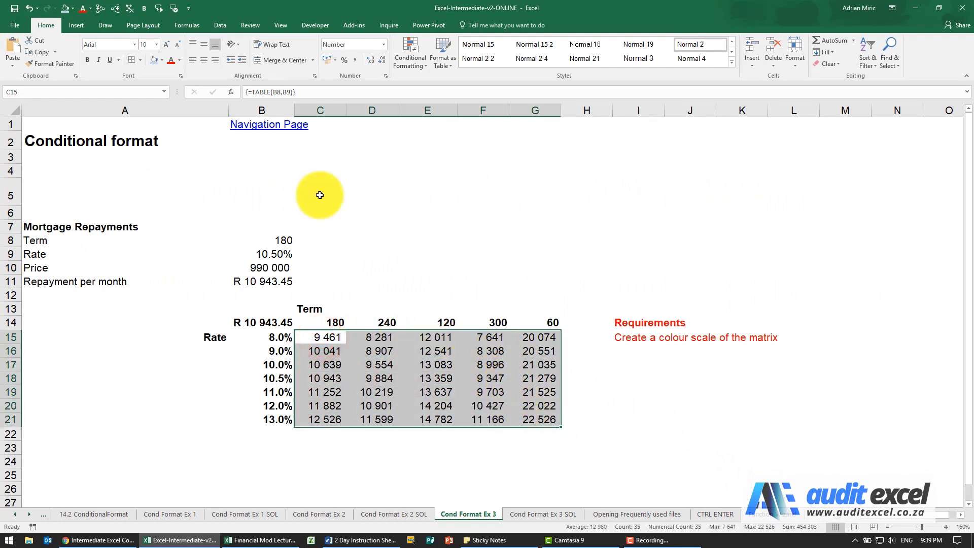
pyautogui.click(404, 60)
pyautogui.moveTo(433, 151)
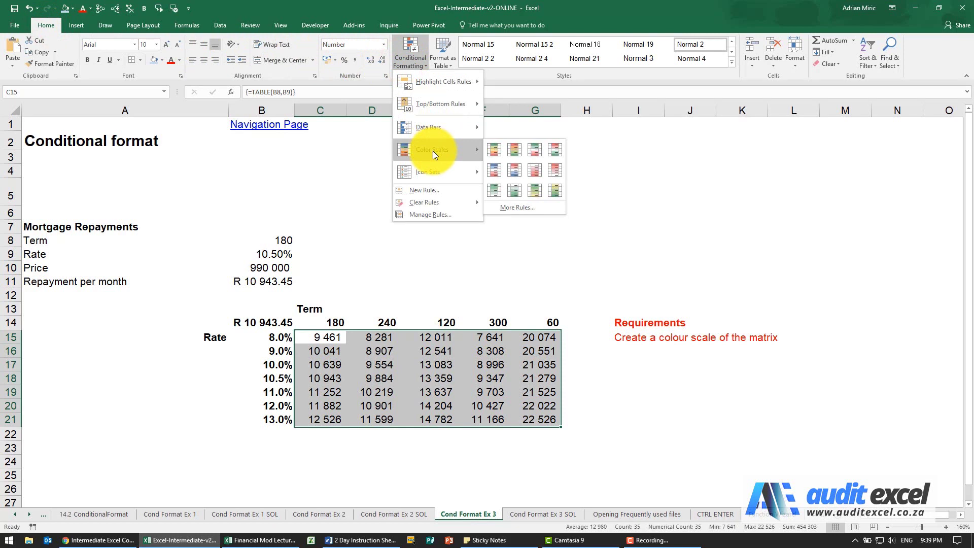
pyautogui.click(510, 150)
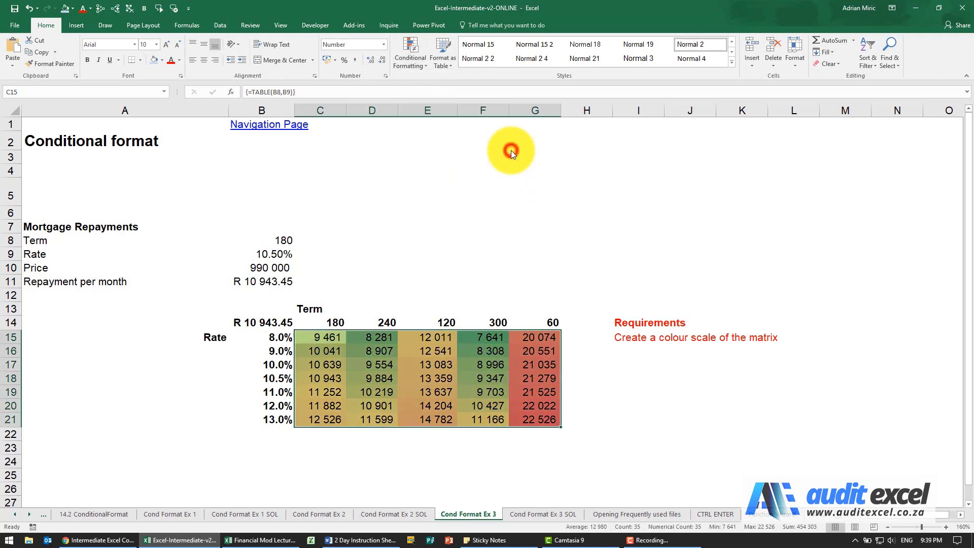
pyautogui.click(465, 254)
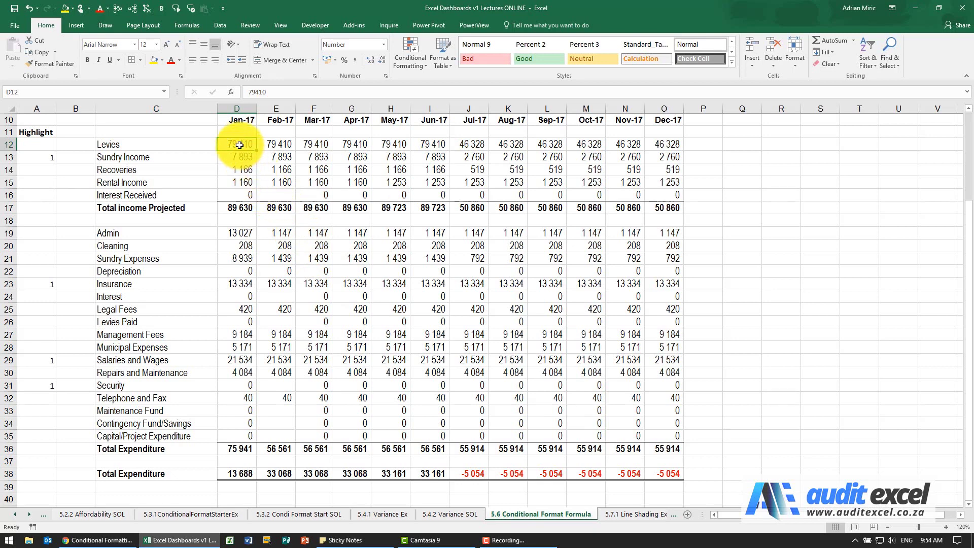
# Examine the income figures and the 1 flags in the Highlight column on the 5.6 Conditional Format Formula sheet, including the flagged Sundry Income row
pyautogui.moveTo(239, 145)
pyautogui.mouseDown()
pyautogui.moveTo(504, 147)
pyautogui.moveTo(629, 170)
pyautogui.moveTo(653, 195)
pyautogui.mouseUp()
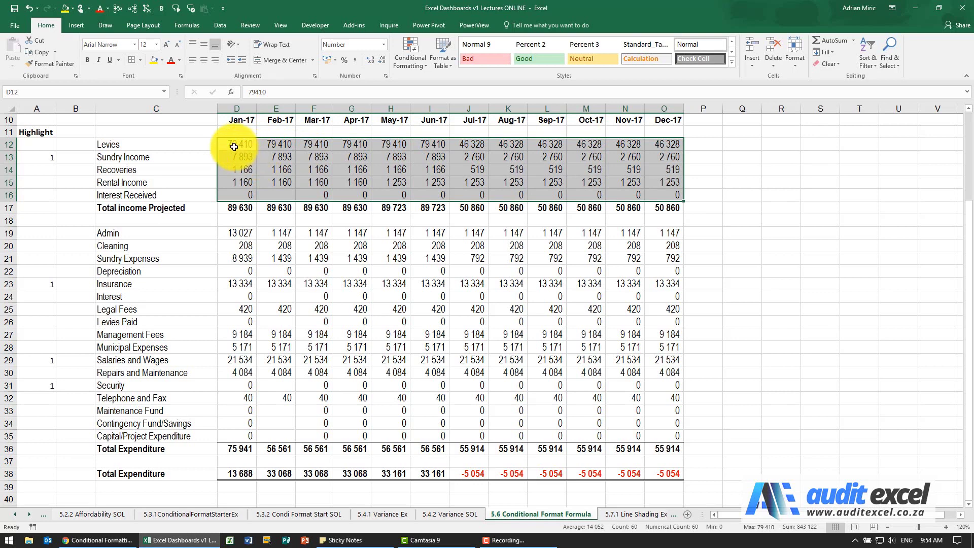
pyautogui.click(231, 146)
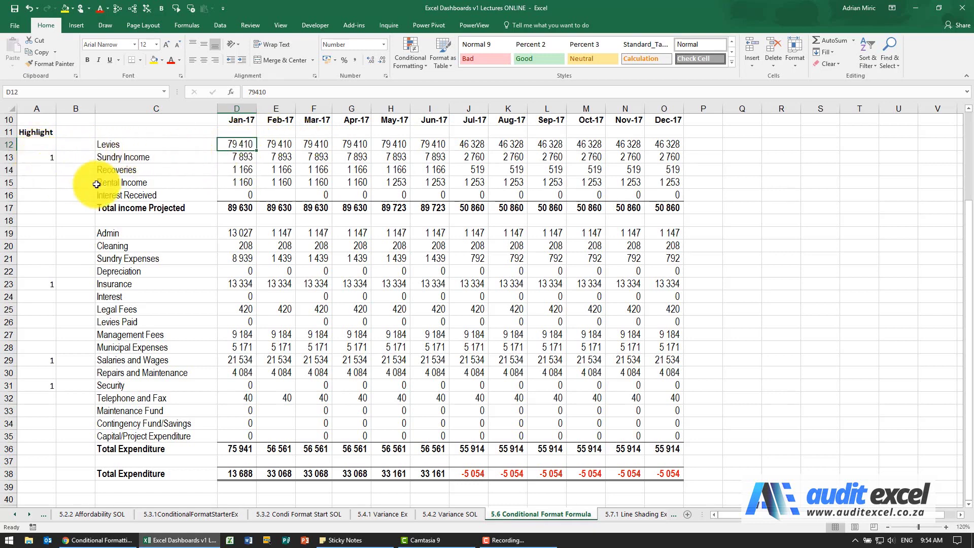
pyautogui.click(49, 159)
pyautogui.click(39, 281)
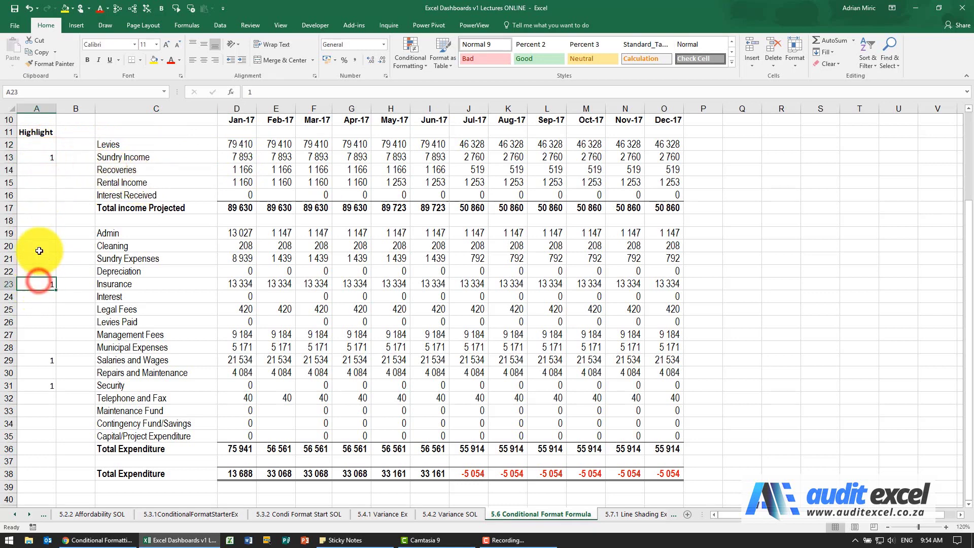
pyautogui.click(43, 157)
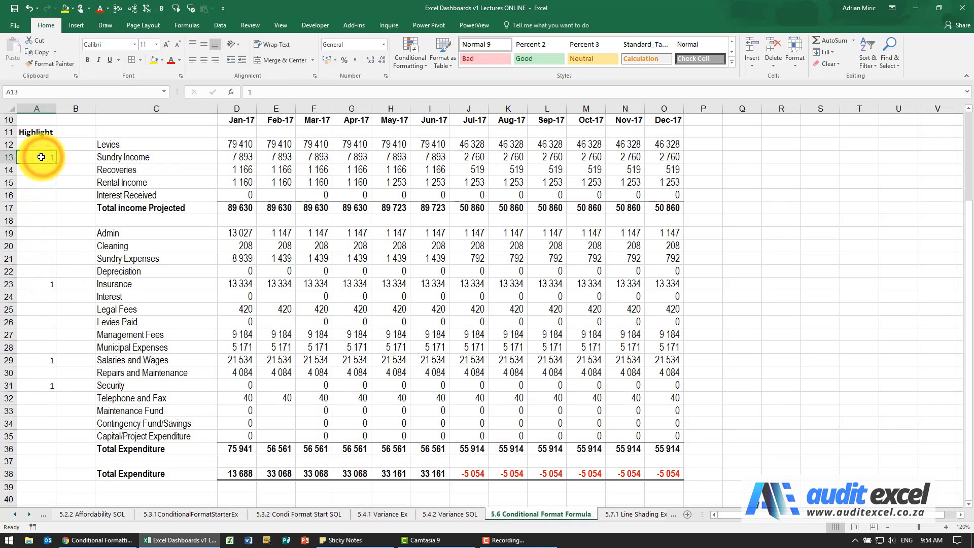
pyautogui.moveTo(232, 157); pyautogui.dragTo(660, 157)
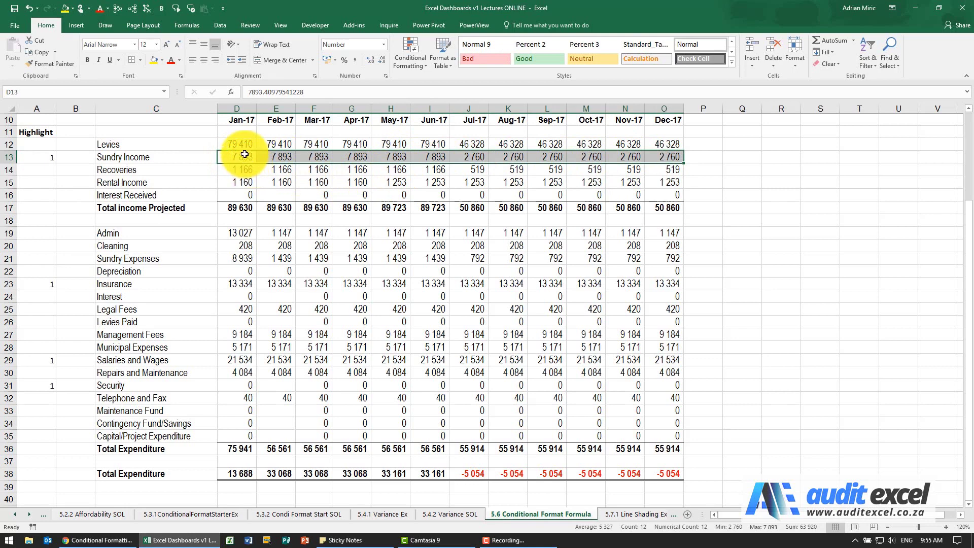
# Start a new formatting rule for D12:O38 that uses a formula to determine which cells to format
pyautogui.moveTo(240, 145); pyautogui.dragTo(659, 473)
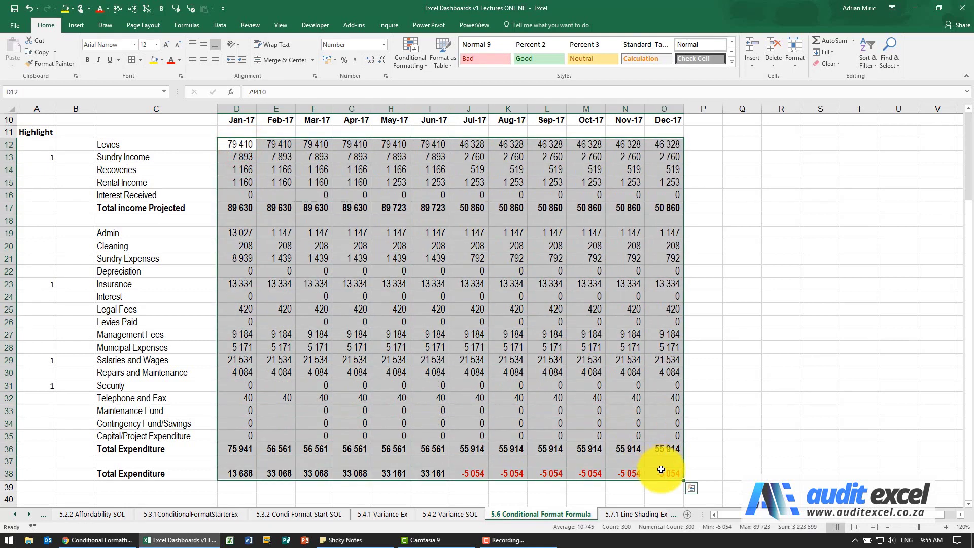
pyautogui.click(409, 59)
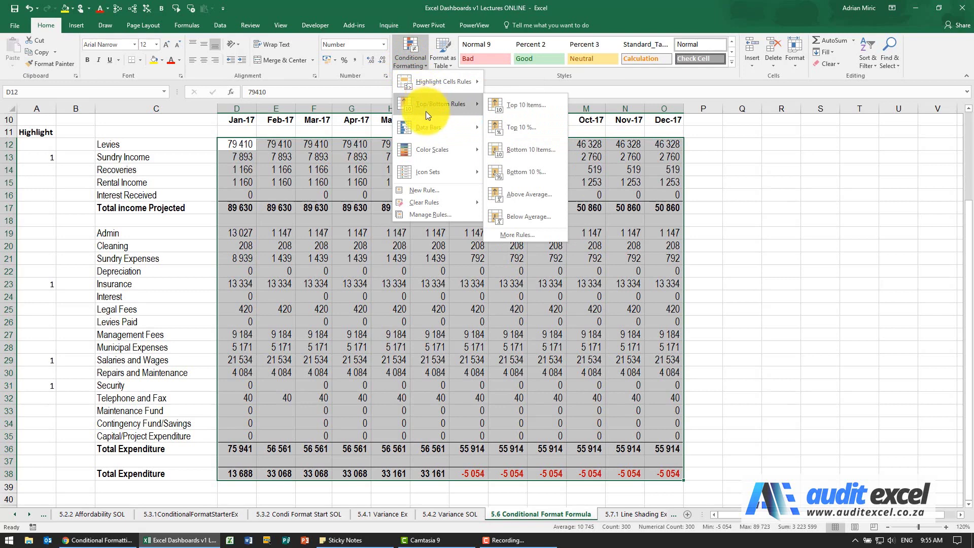
pyautogui.moveTo(426, 129)
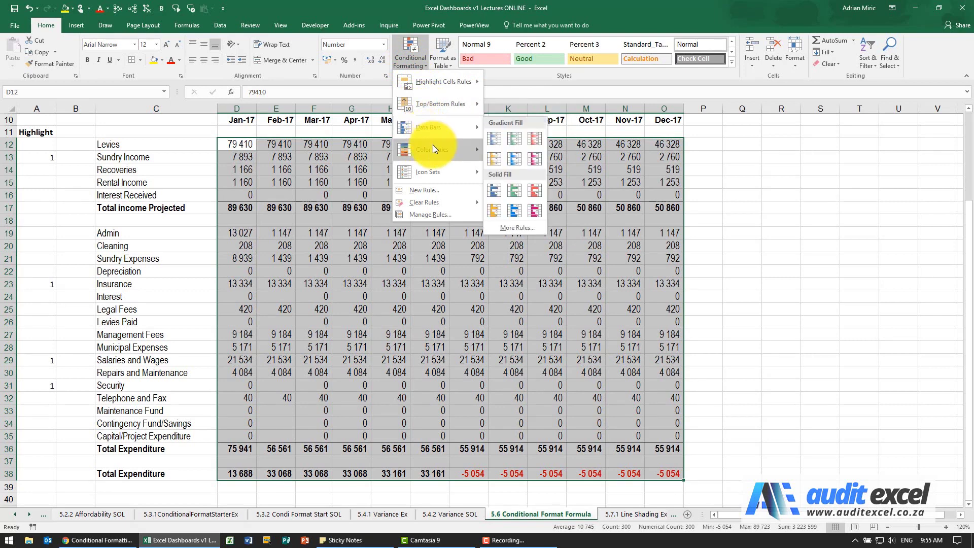
pyautogui.moveTo(434, 148)
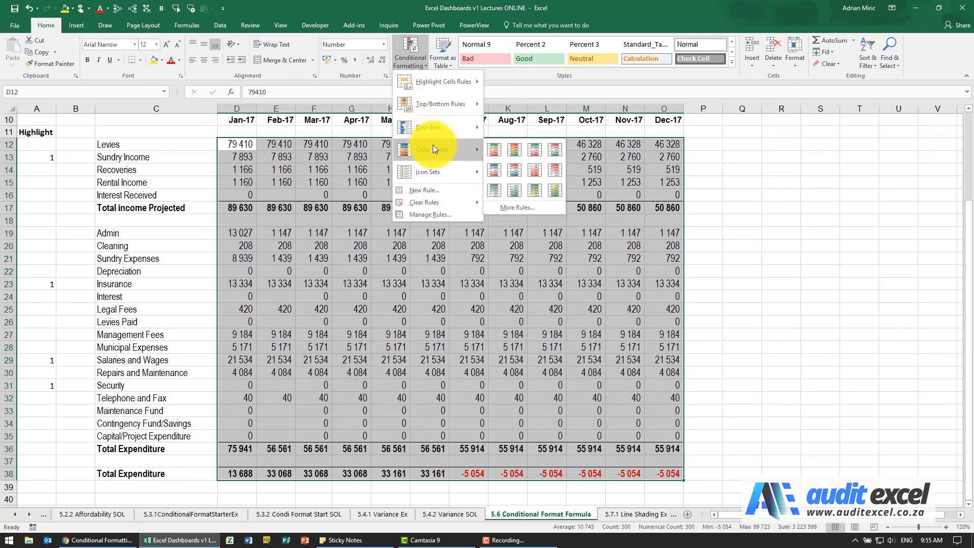
pyautogui.click(439, 191)
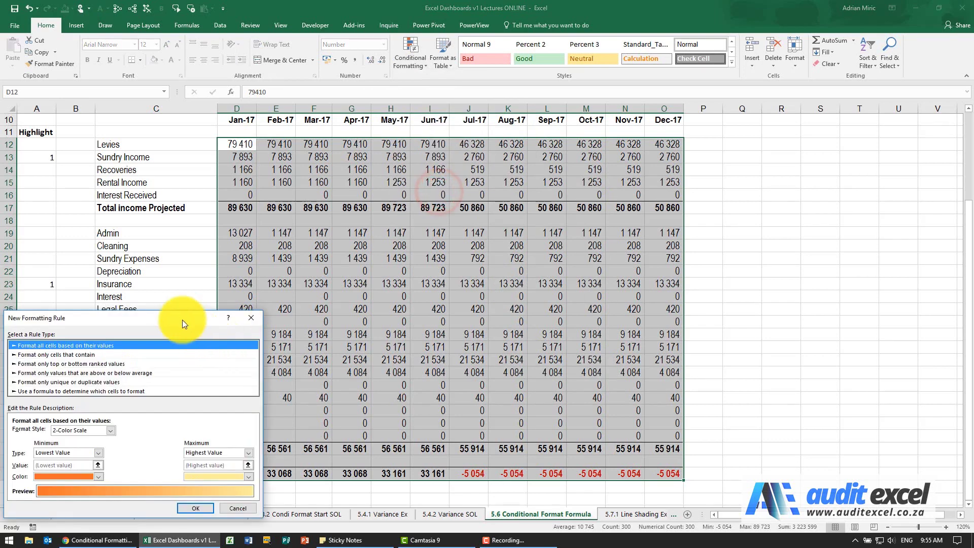
pyautogui.moveTo(178, 318); pyautogui.dragTo(479, 80)
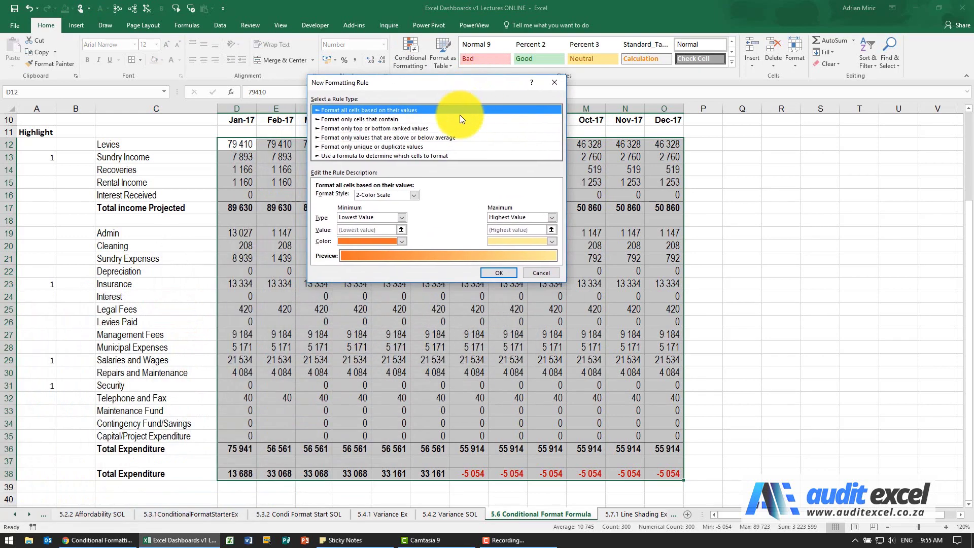
pyautogui.click(350, 156)
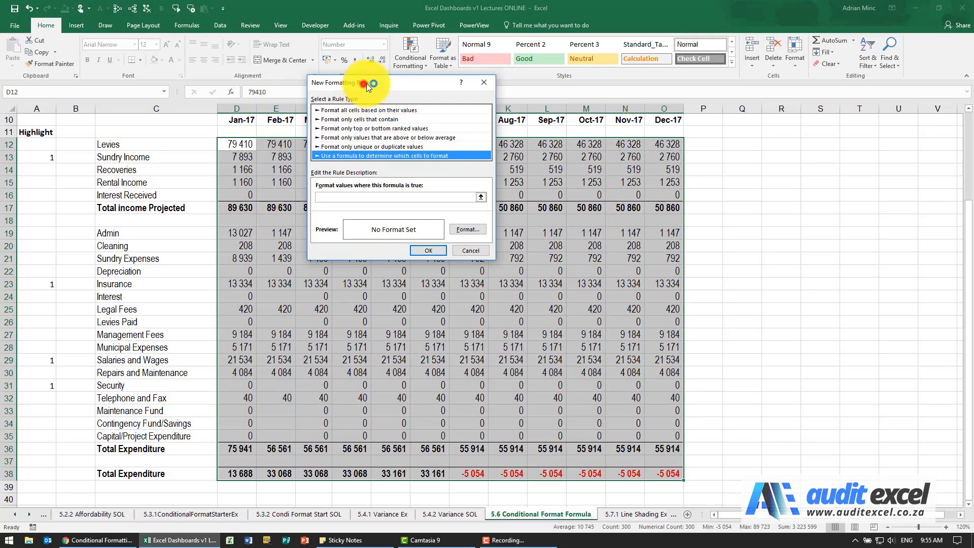
pyautogui.moveTo(367, 87); pyautogui.dragTo(563, 68)
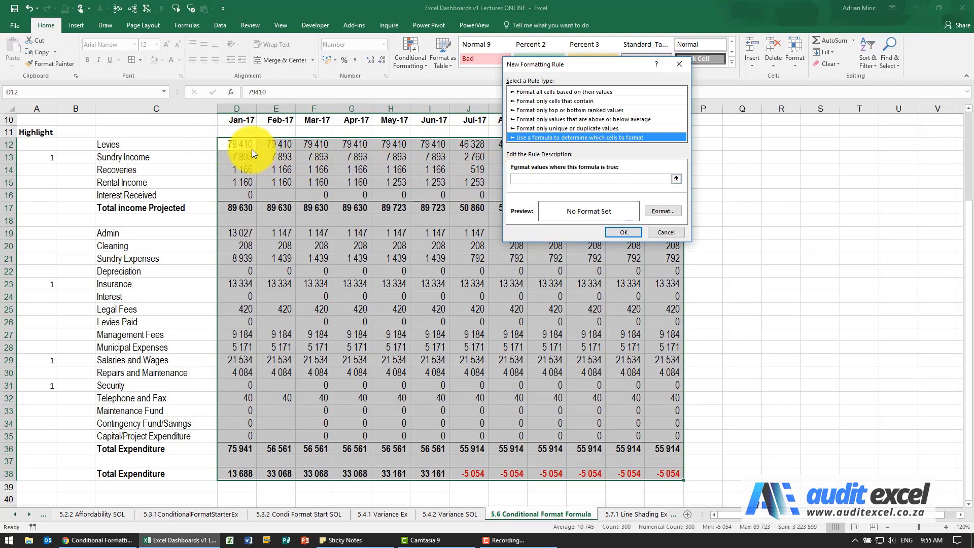
# Set the rule's formula to =$A12=1, with only the column reference locked
pyautogui.click(516, 180)
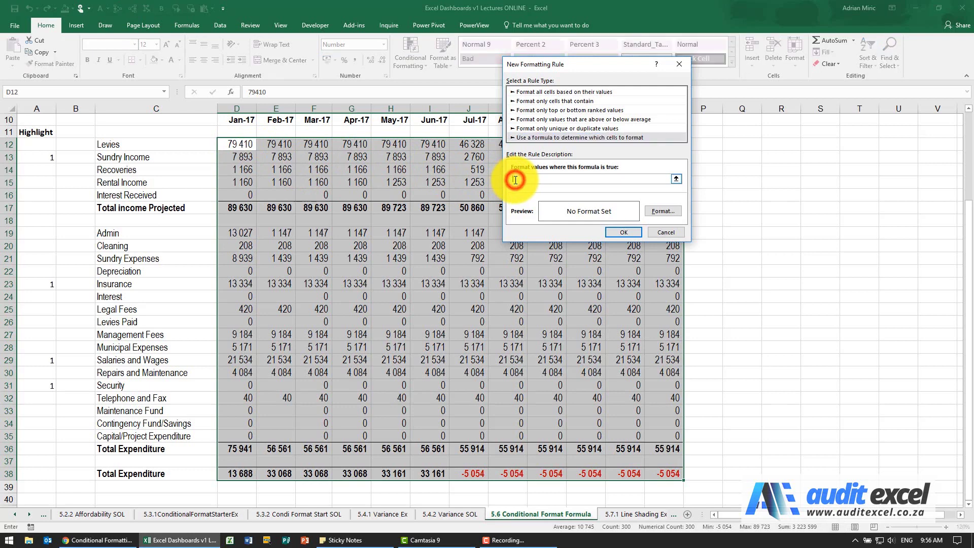
pyautogui.click(40, 145)
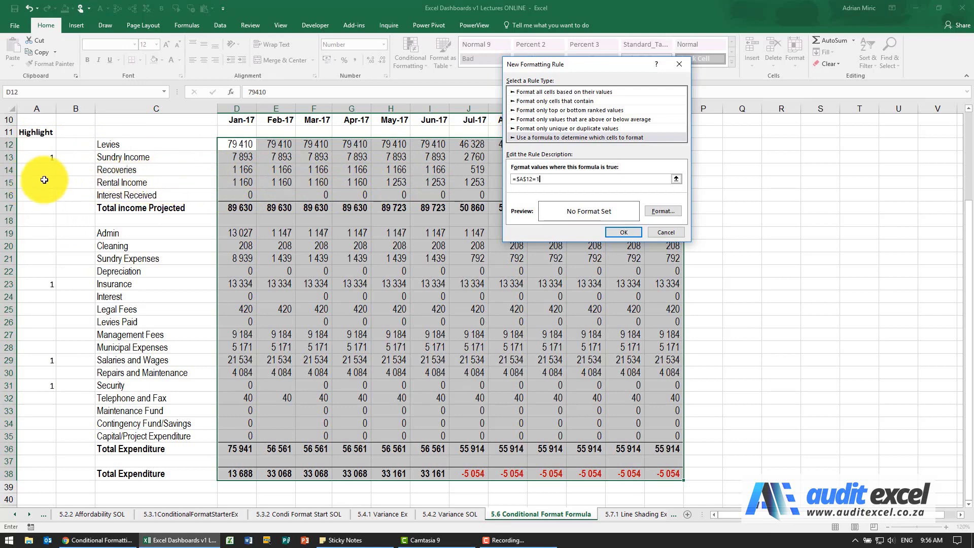
pyautogui.click(528, 181)
pyautogui.press('BackSpace')
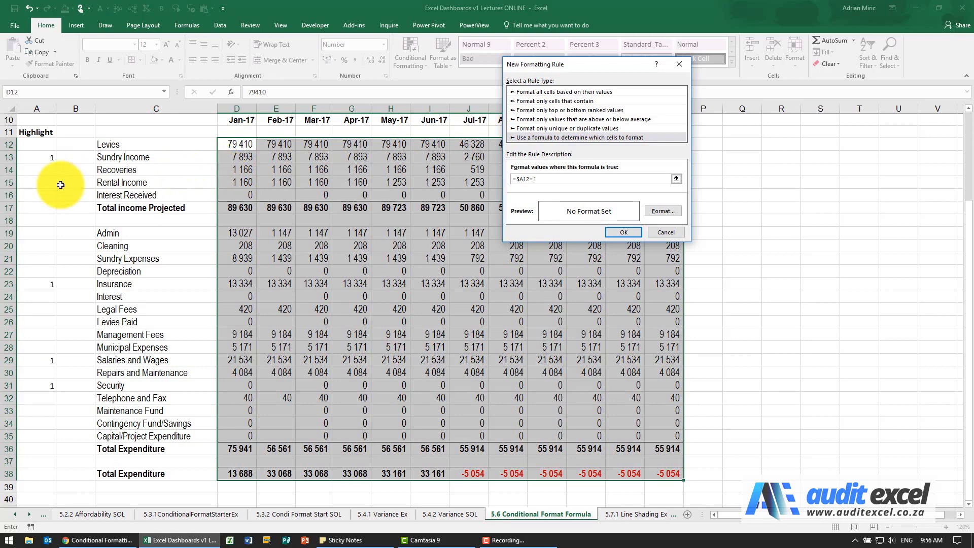
# Give the formula rule a yellow background fill and apply it to the selected range
pyautogui.click(660, 211)
pyautogui.moveTo(172, 277); pyautogui.dragTo(409, 156)
pyautogui.click(341, 174)
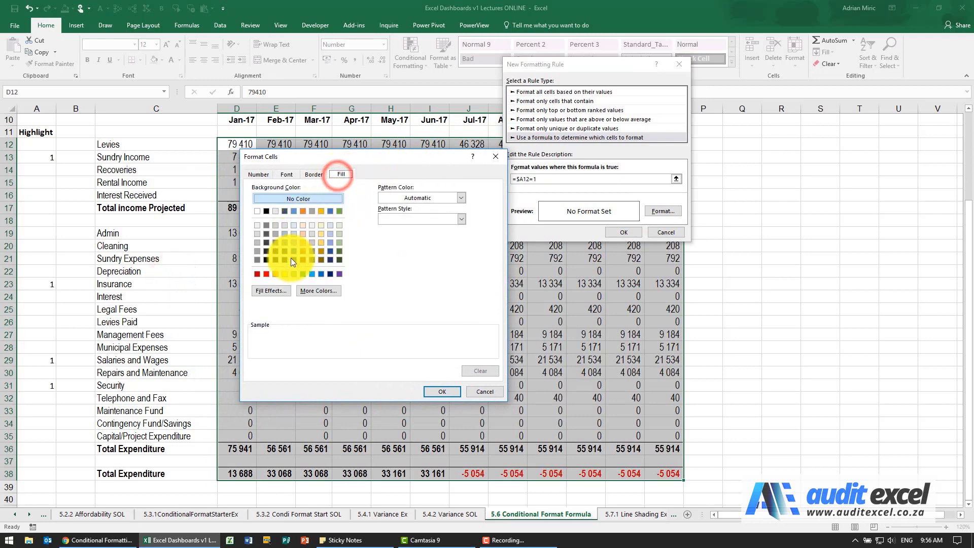
pyautogui.click(285, 274)
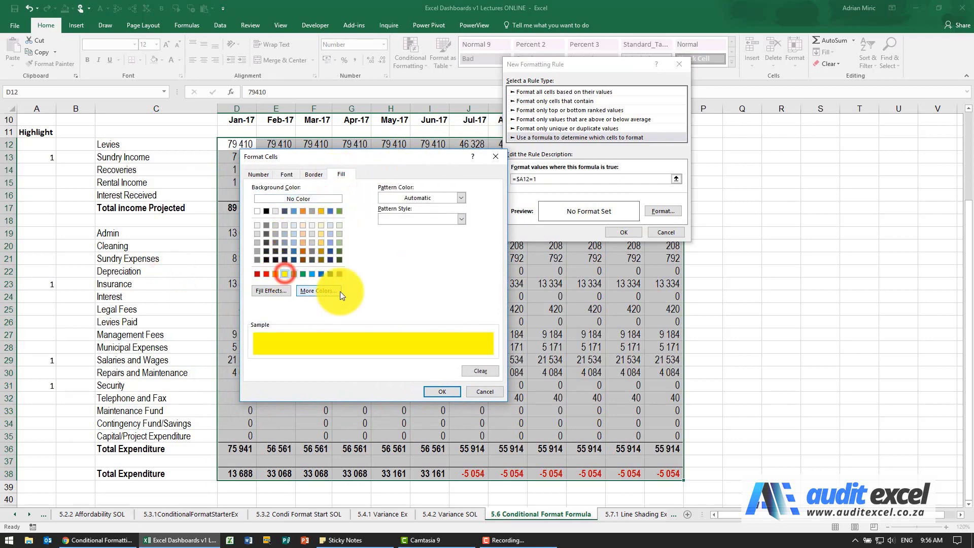
pyautogui.click(438, 391)
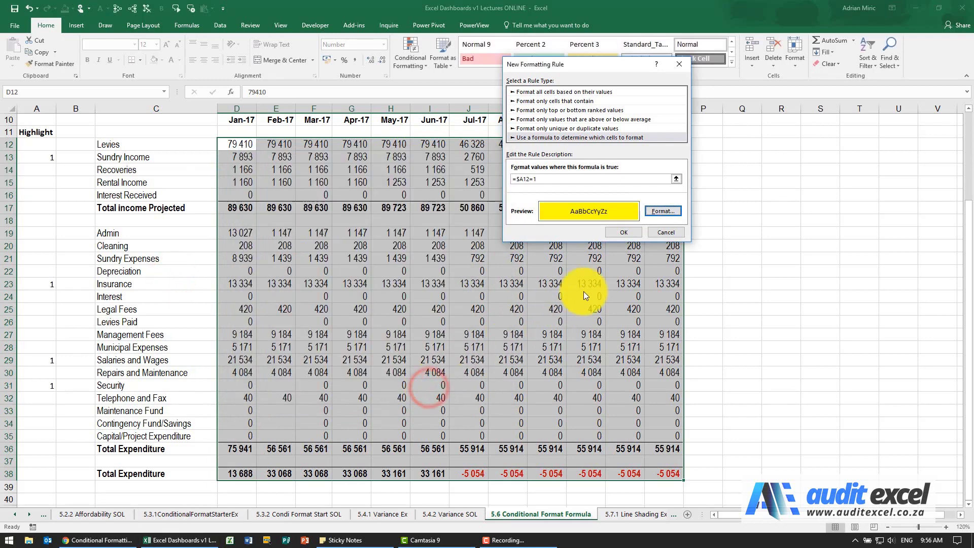
pyautogui.click(623, 232)
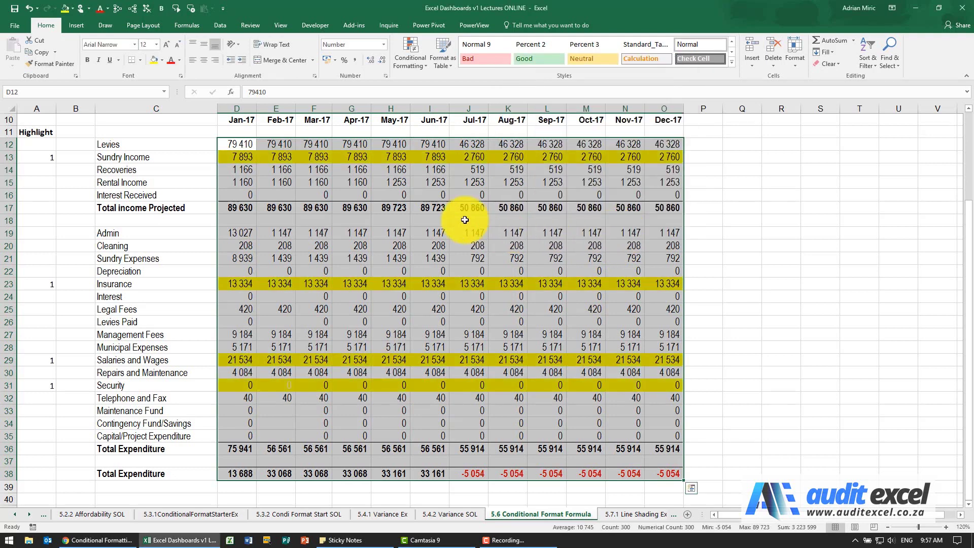
# Enter 1 in the Highlight column for the Rental Income row so that the row is highlighted
pyautogui.click(241, 157)
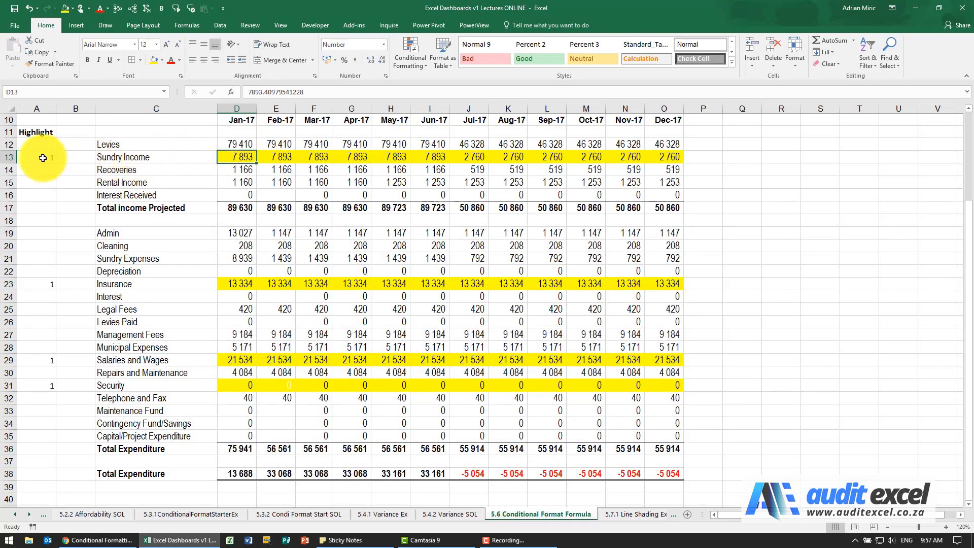
pyautogui.click(41, 185)
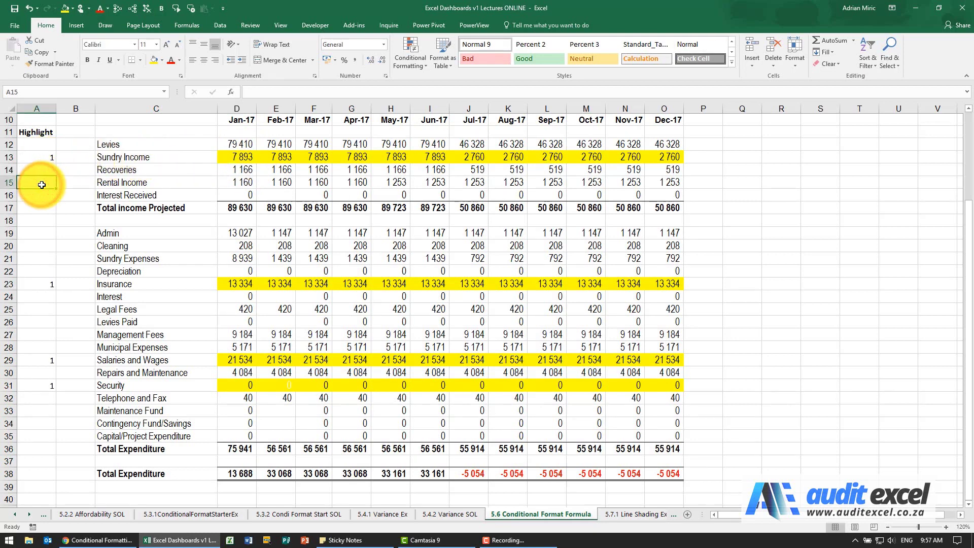
pyautogui.write('1')
pyautogui.hotkey('ctrl', 'Return')
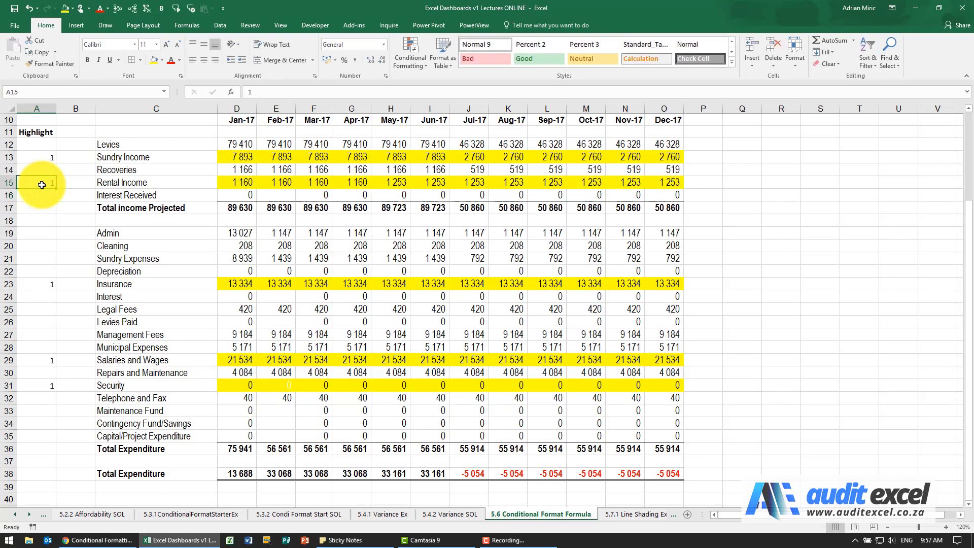
# Clear the highlight flag of the Sundry Income row in cell A13
pyautogui.press('Up')
pyautogui.press('Up')
pyautogui.press('Up')
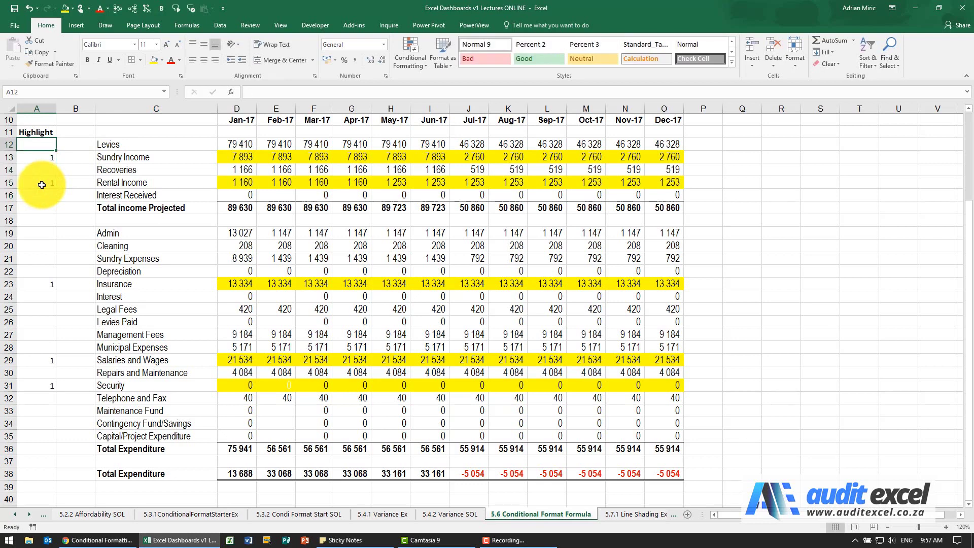
pyautogui.press('Down')
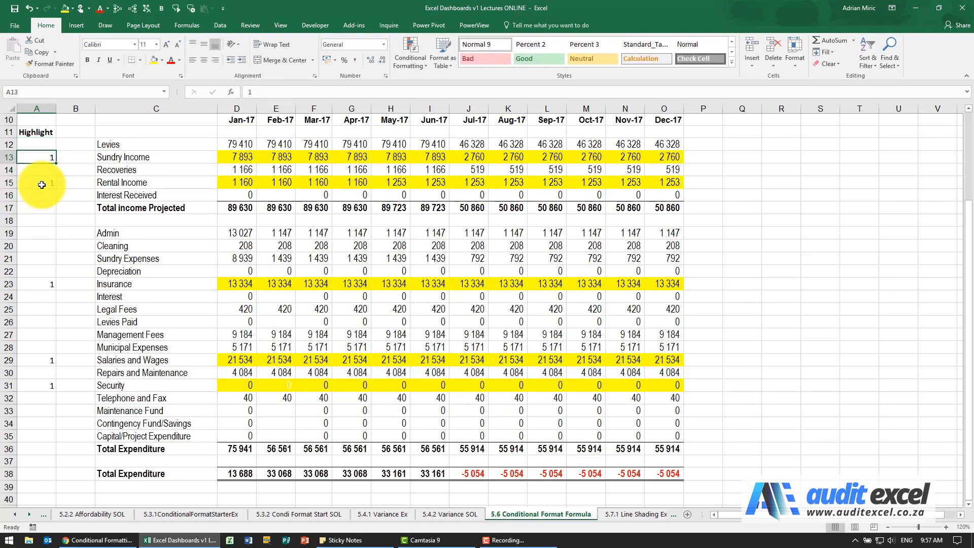
pyautogui.press('Delete')
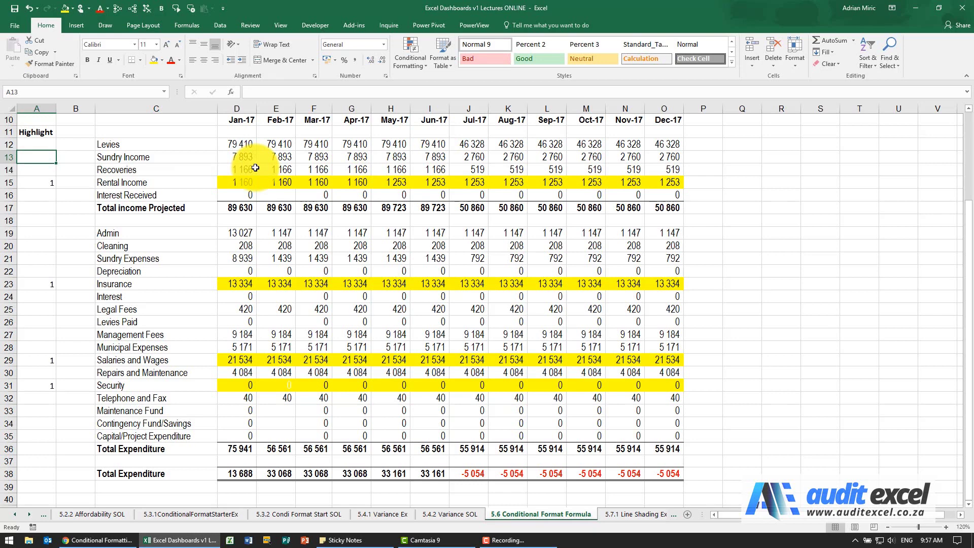
pyautogui.moveTo(244, 146); pyautogui.dragTo(671, 207)
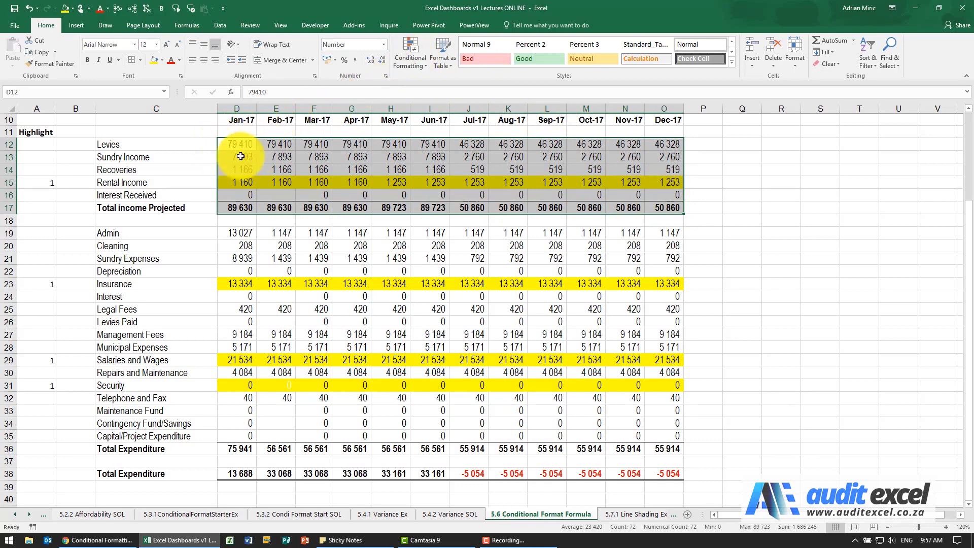
pyautogui.moveTo(663, 205); pyautogui.dragTo(241, 145)
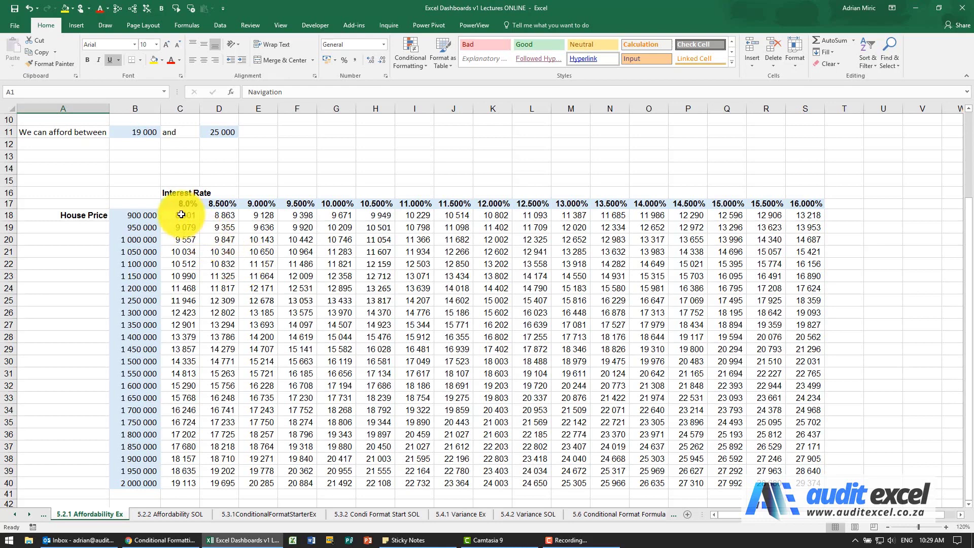
# Start a Between highlight rule on the house price and interest rate table C18:S40, with cell B11 as lower limit
pyautogui.moveTo(183, 215); pyautogui.dragTo(807, 483)
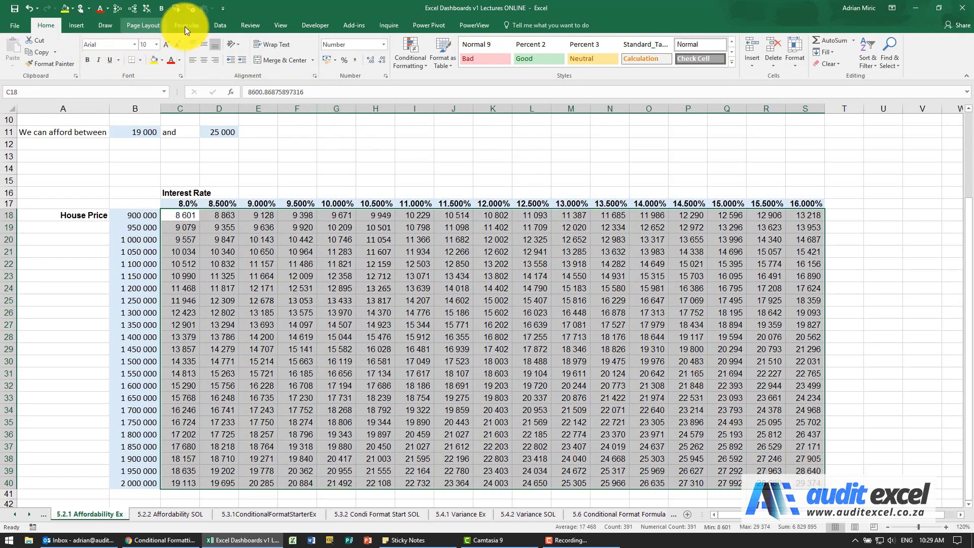
pyautogui.click(403, 51)
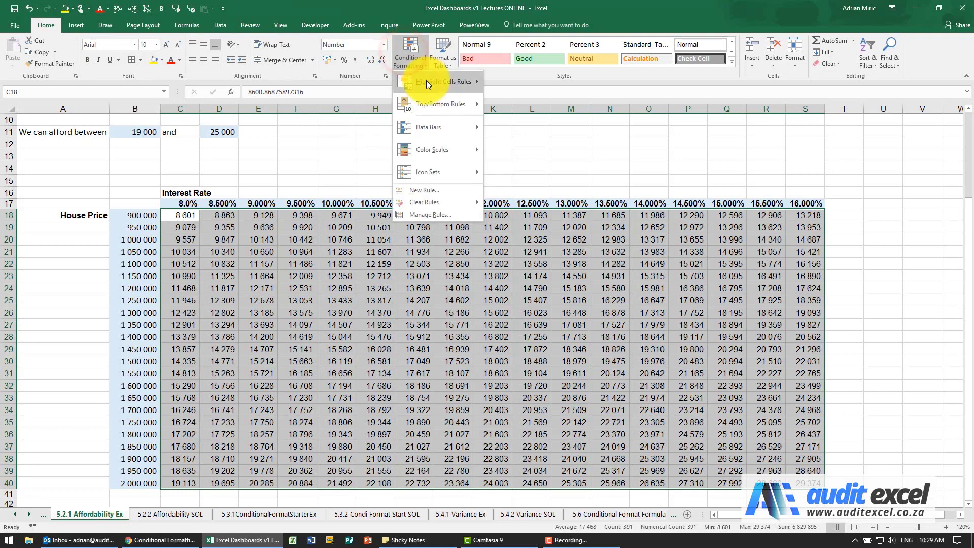
pyautogui.moveTo(427, 81)
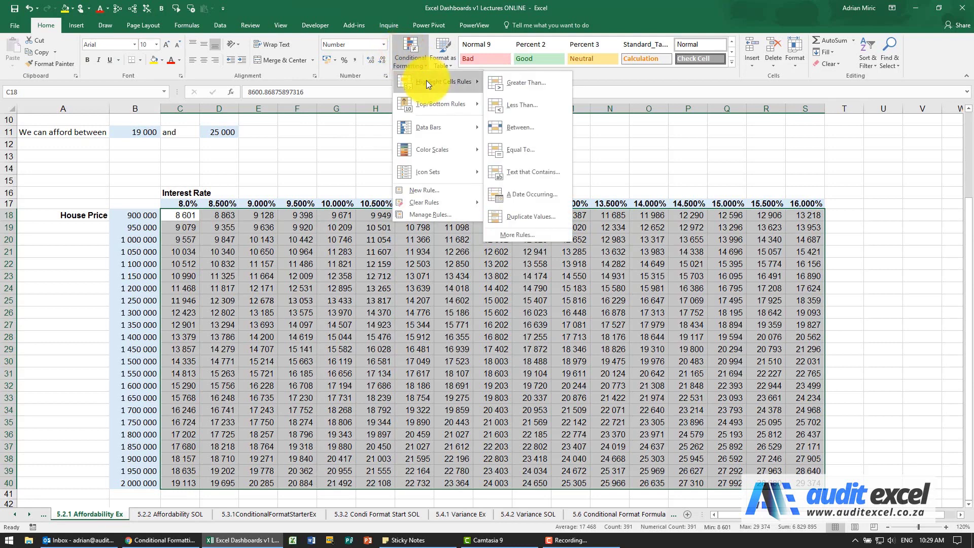
pyautogui.click(523, 128)
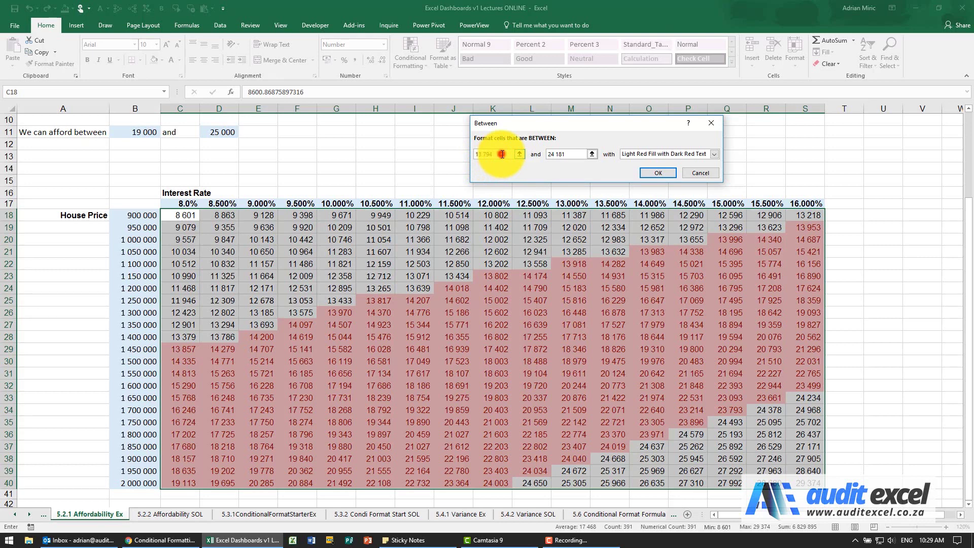
pyautogui.moveTo(502, 154); pyautogui.dragTo(470, 154)
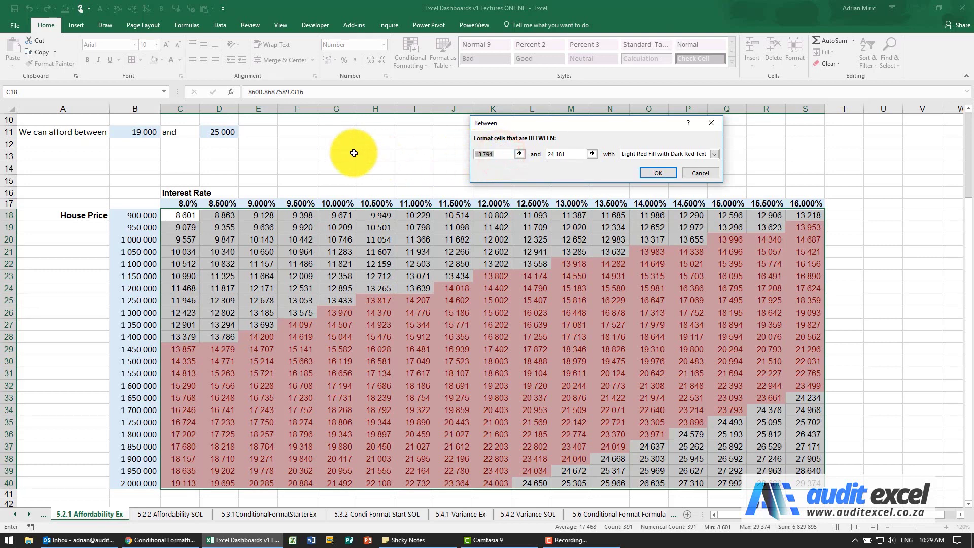
pyautogui.click(519, 154)
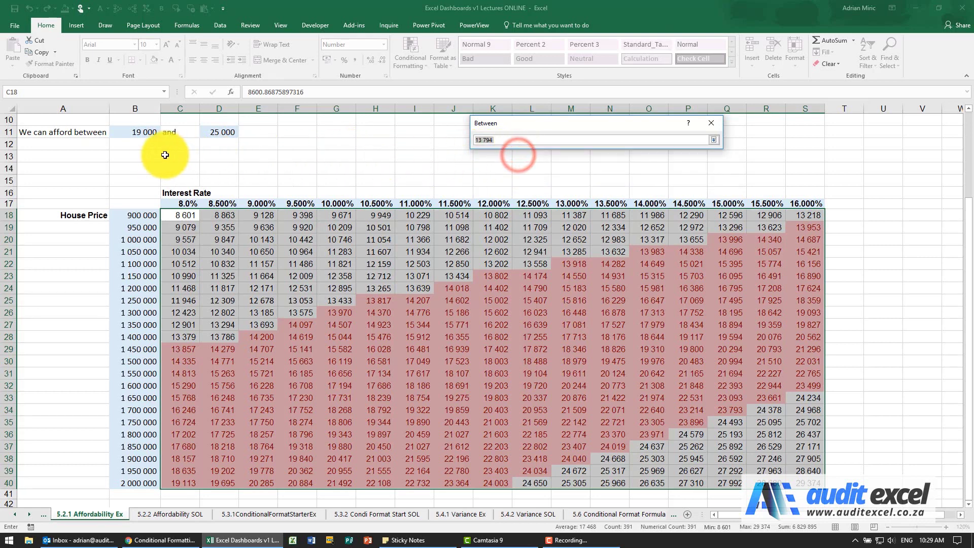
pyautogui.click(144, 132)
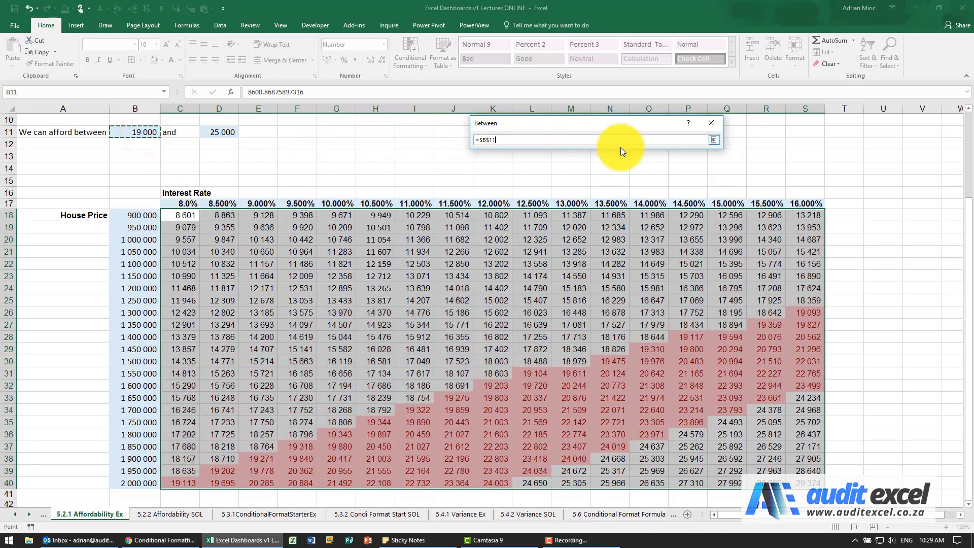
pyautogui.click(713, 141)
pyautogui.click(576, 154)
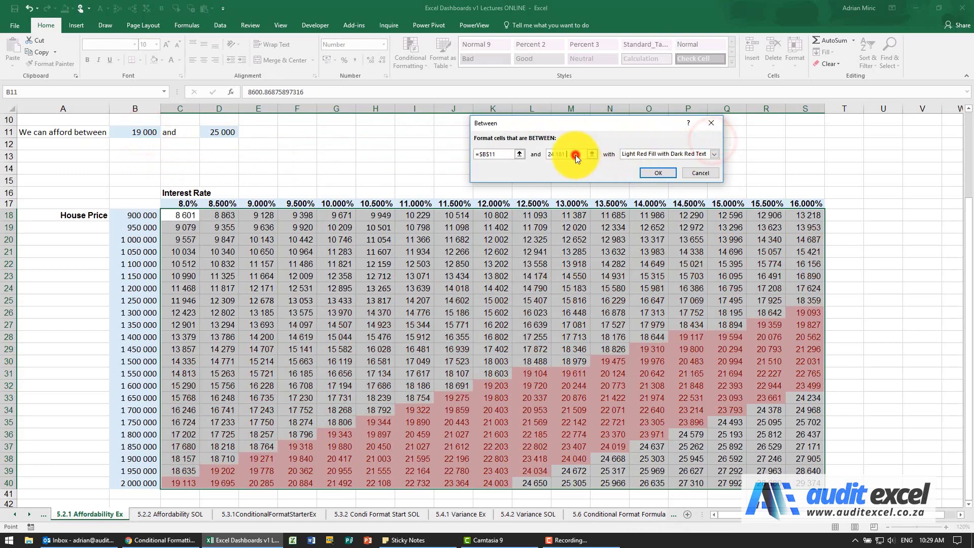
pyautogui.click(591, 154)
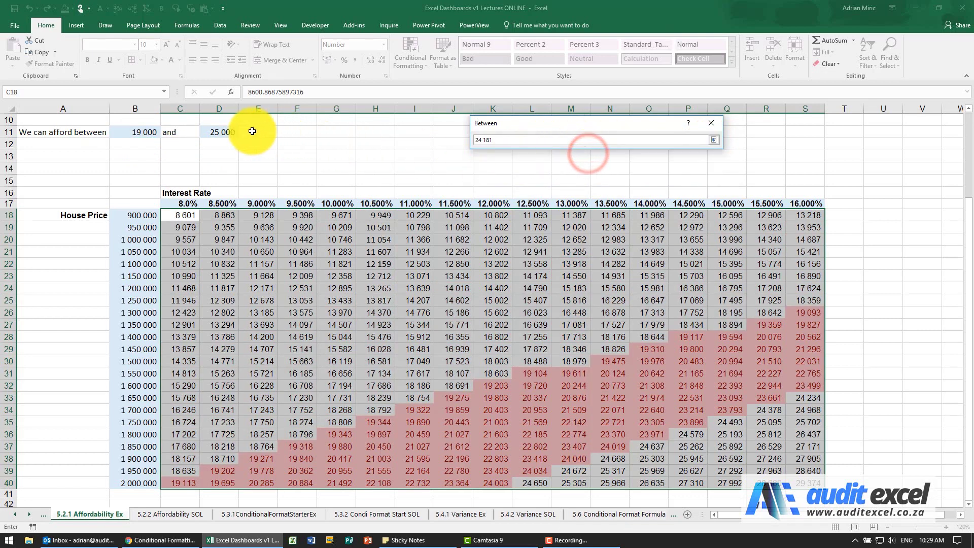
pyautogui.click(225, 131)
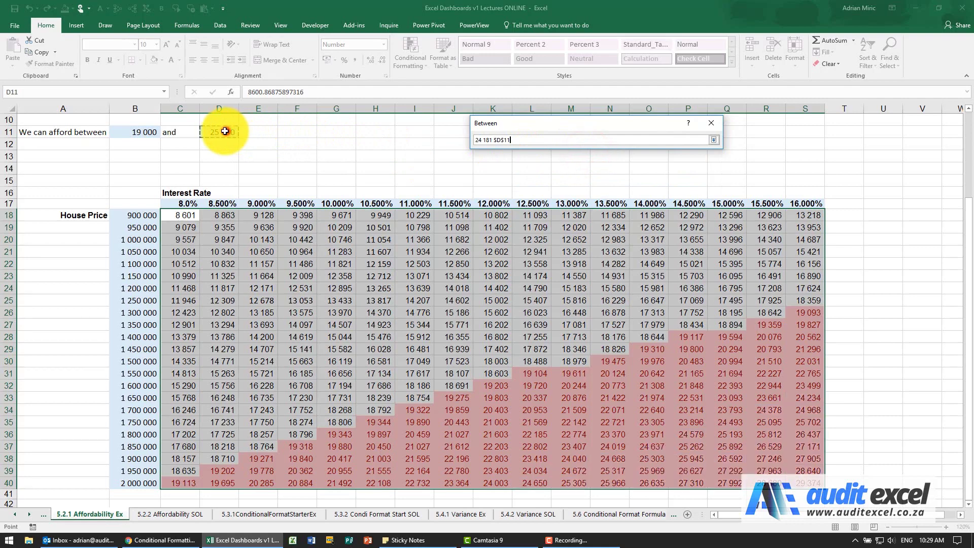
pyautogui.click(493, 140)
pyautogui.press('BackSpace')
pyautogui.press('BackSpace')
pyautogui.press('BackSpace')
pyautogui.press('BackSpace')
pyautogui.press('BackSpace')
pyautogui.press('BackSpace')
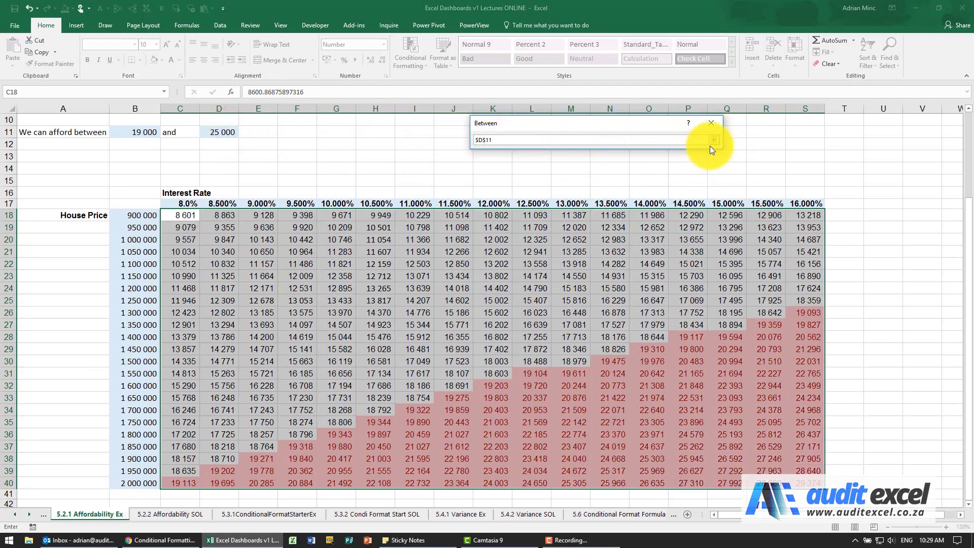
pyautogui.click(715, 140)
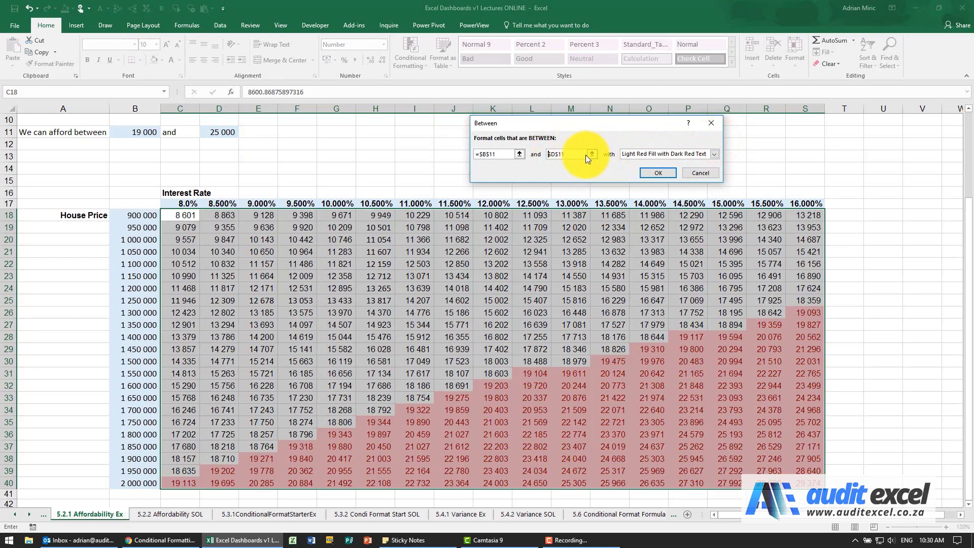
# Replace the Between rule's upper limit with a reference to cell D11, =$D$11
pyautogui.moveTo(575, 152); pyautogui.dragTo(541, 157)
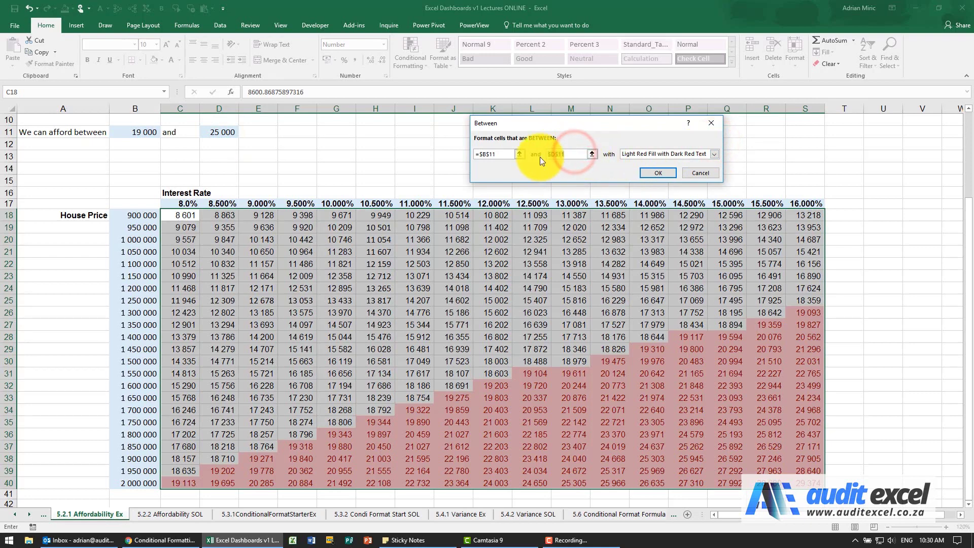
pyautogui.press('Delete')
pyautogui.click(591, 154)
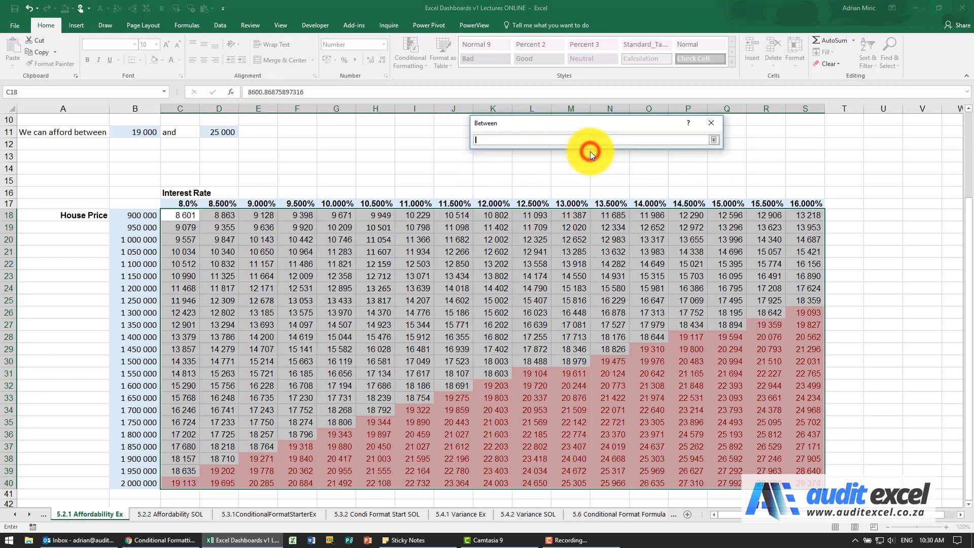
pyautogui.click(216, 134)
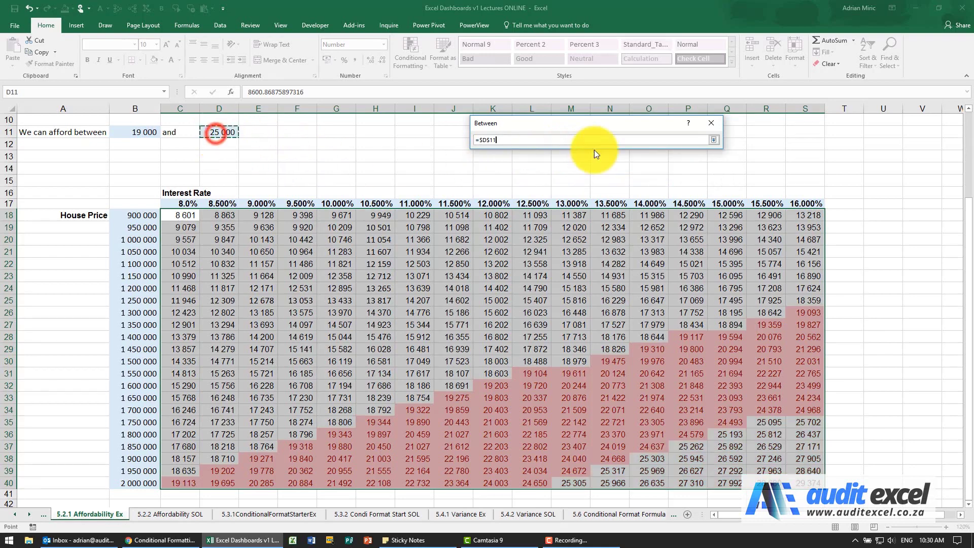
pyautogui.click(711, 138)
# Format the matching cells with Green Fill with Dark Green Text and apply the rule
pyautogui.click(716, 154)
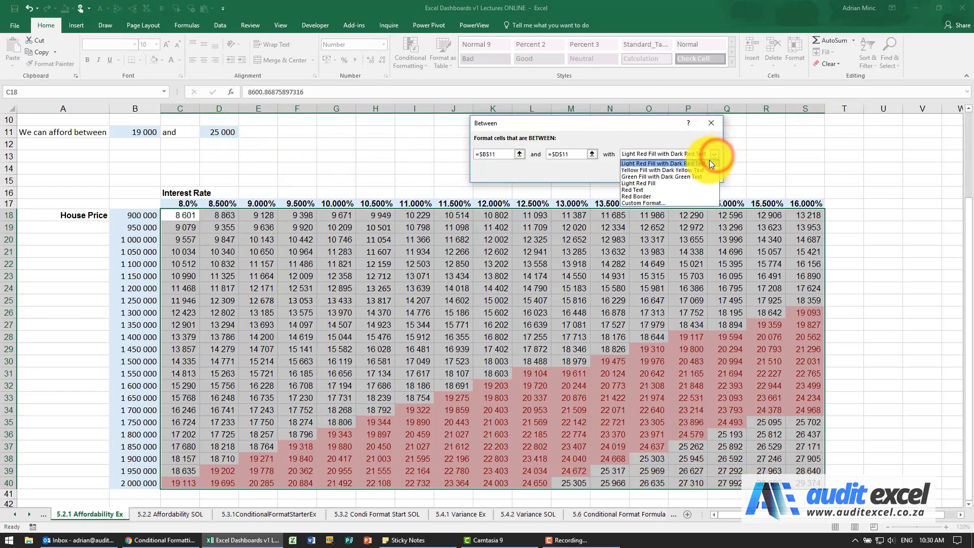
pyautogui.click(688, 176)
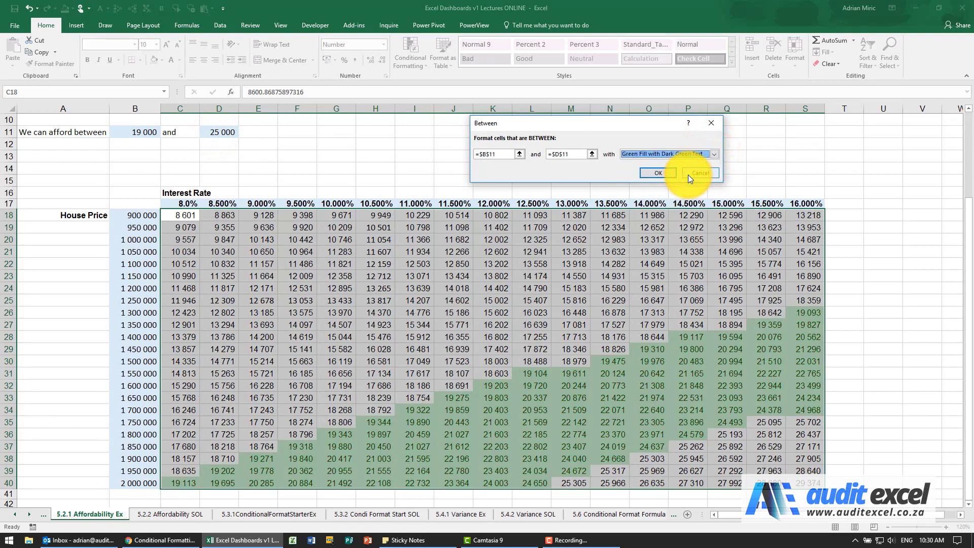
pyautogui.click(647, 173)
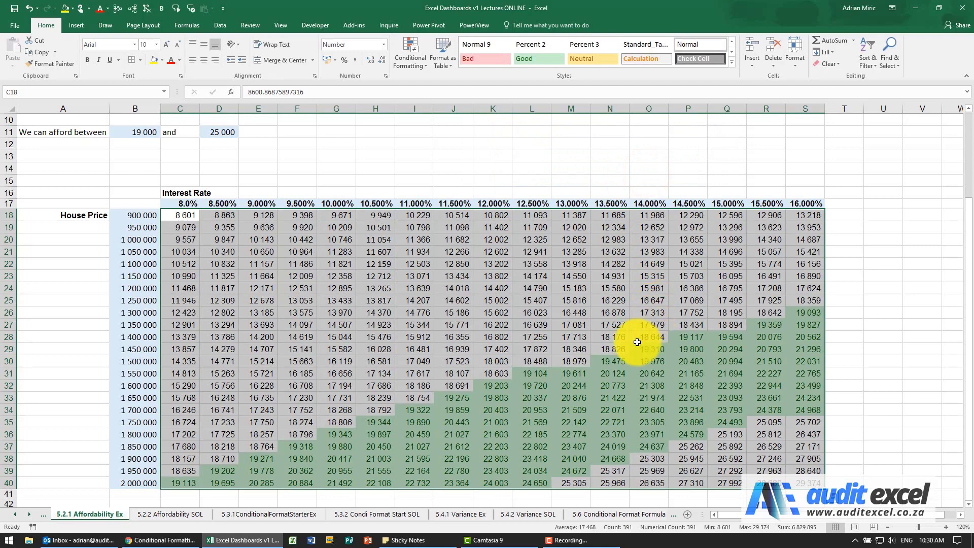
pyautogui.click(495, 386)
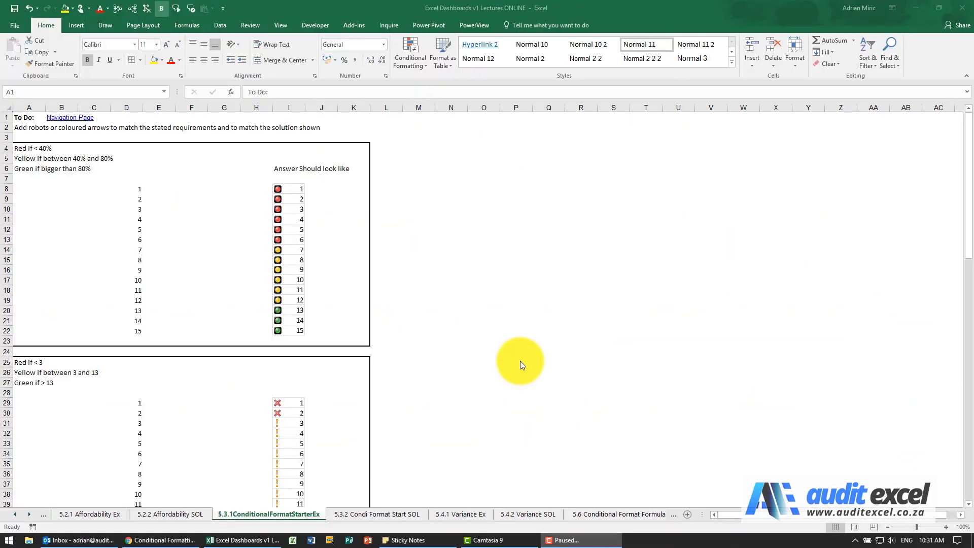
pyautogui.click(520, 361)
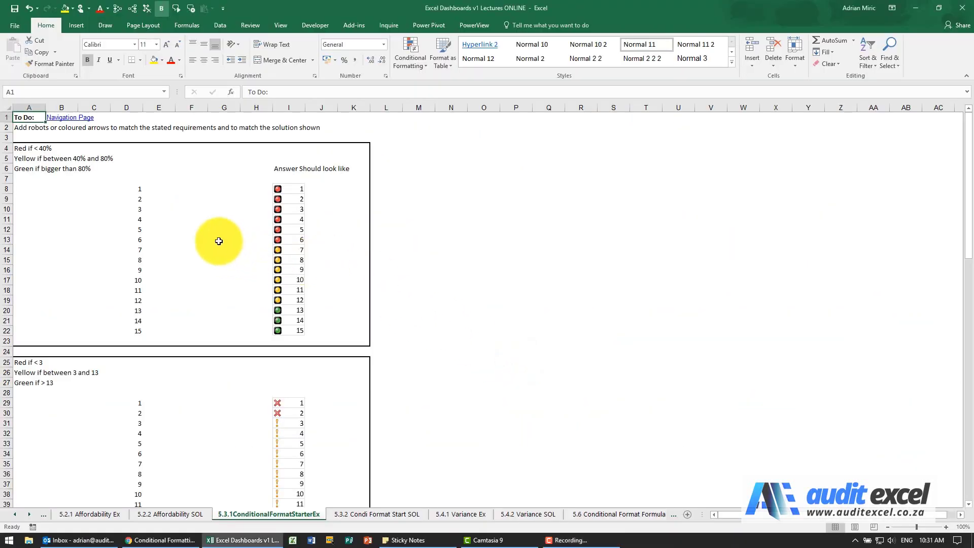
pyautogui.moveTo(140, 188); pyautogui.dragTo(126, 328)
pyautogui.scroll(-2, 152, 340)
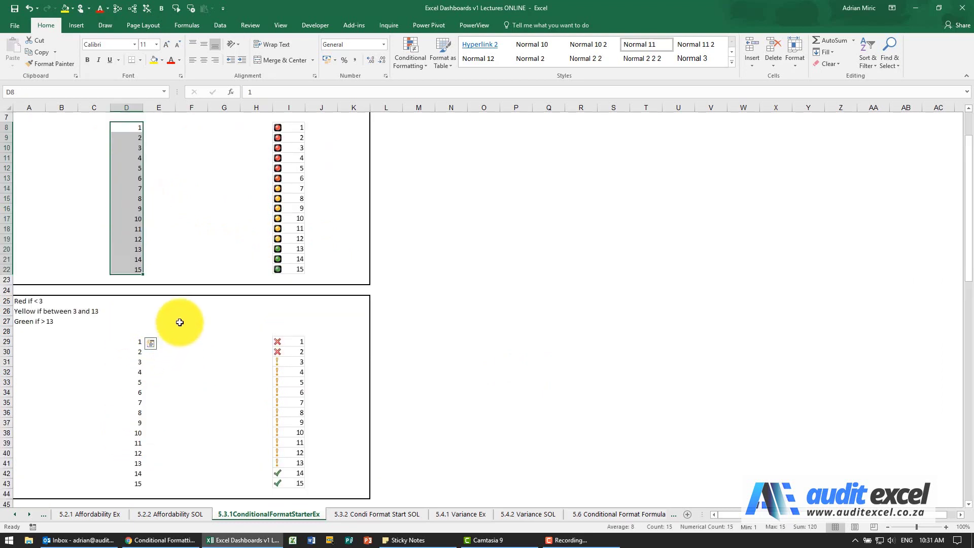
pyautogui.scroll(2, 180, 322)
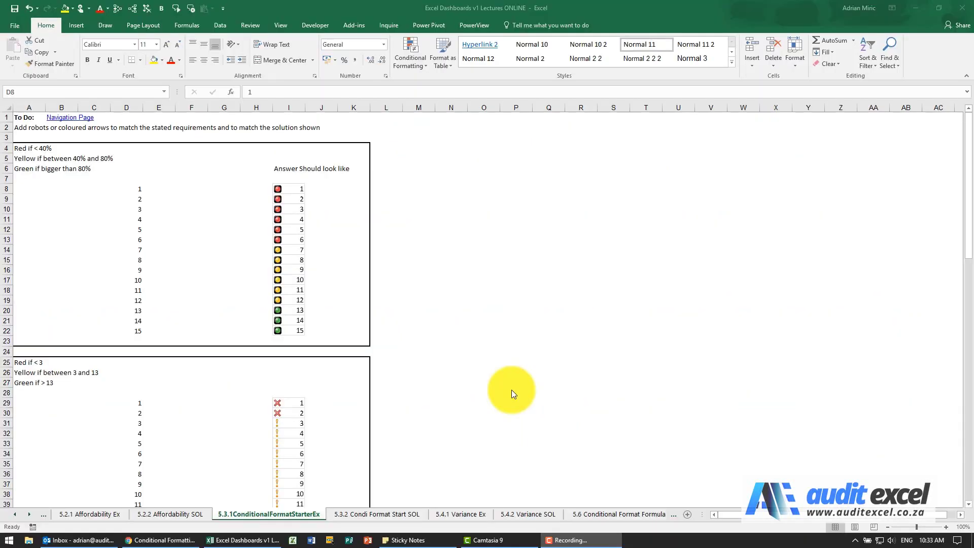
pyautogui.click(264, 288)
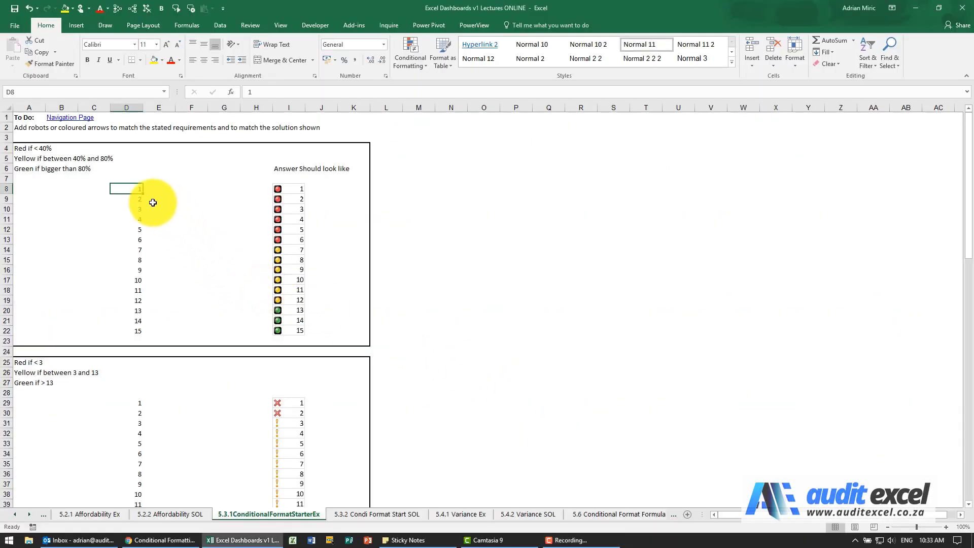
# Apply the rimmed three traffic lights icon set to the numbers in D8:D22
pyautogui.moveTo(129, 189); pyautogui.dragTo(125, 329)
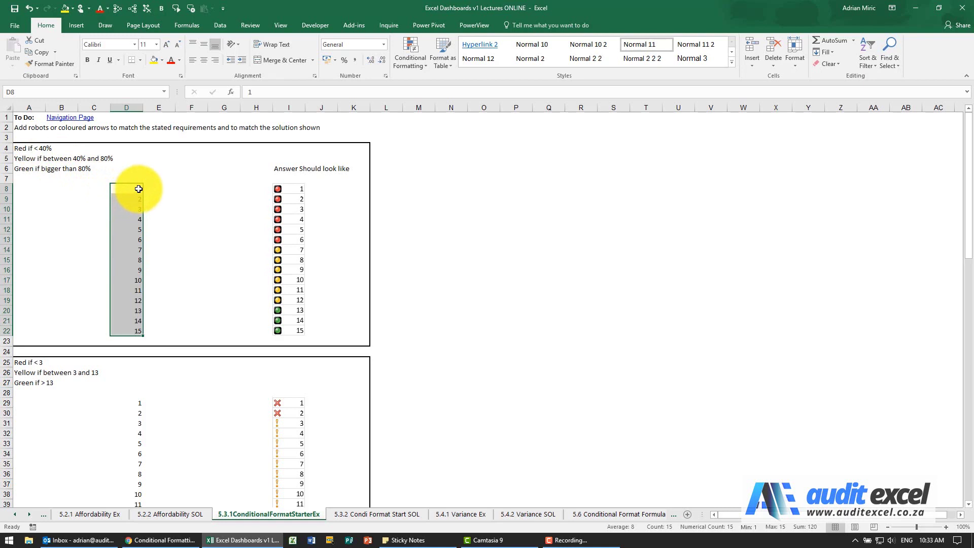
pyautogui.moveTo(137, 189); pyautogui.dragTo(137, 330)
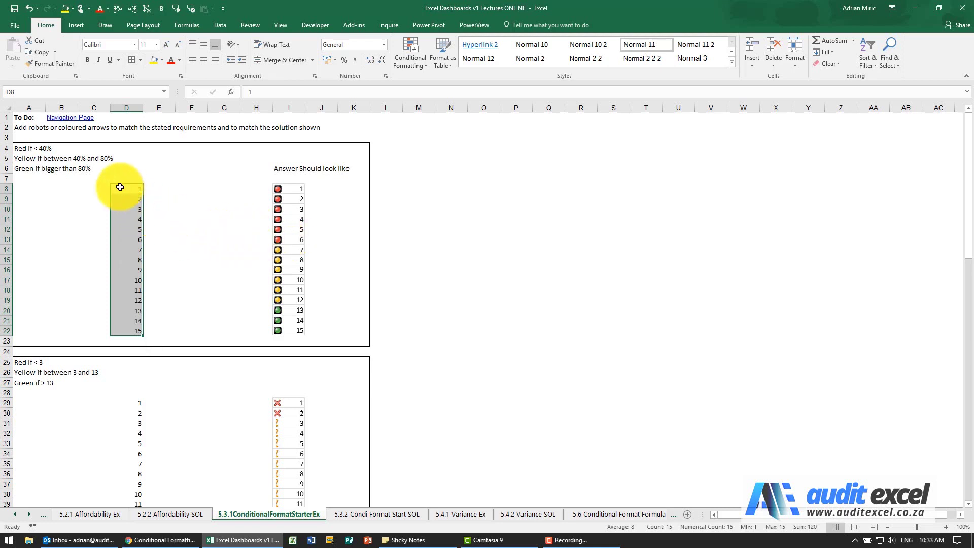
pyautogui.click(411, 61)
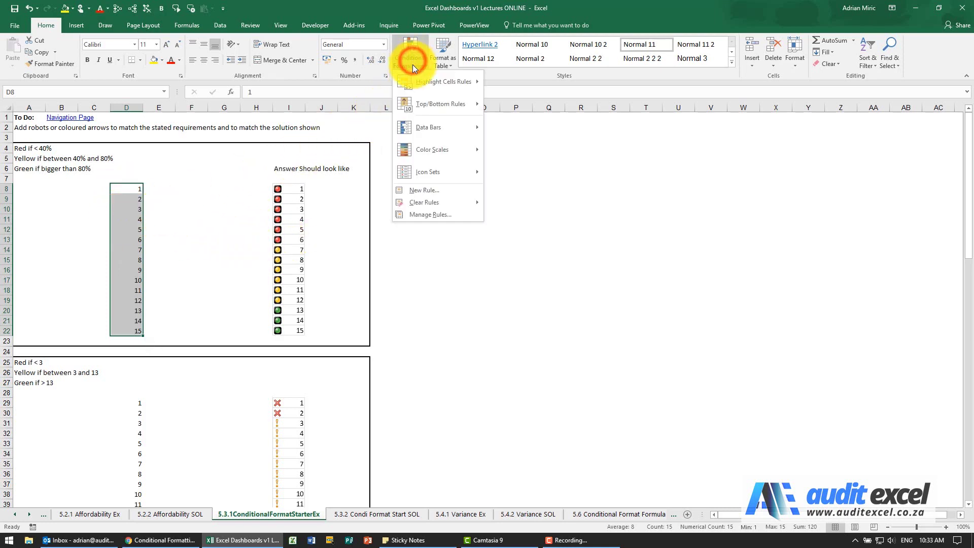
pyautogui.moveTo(438, 169)
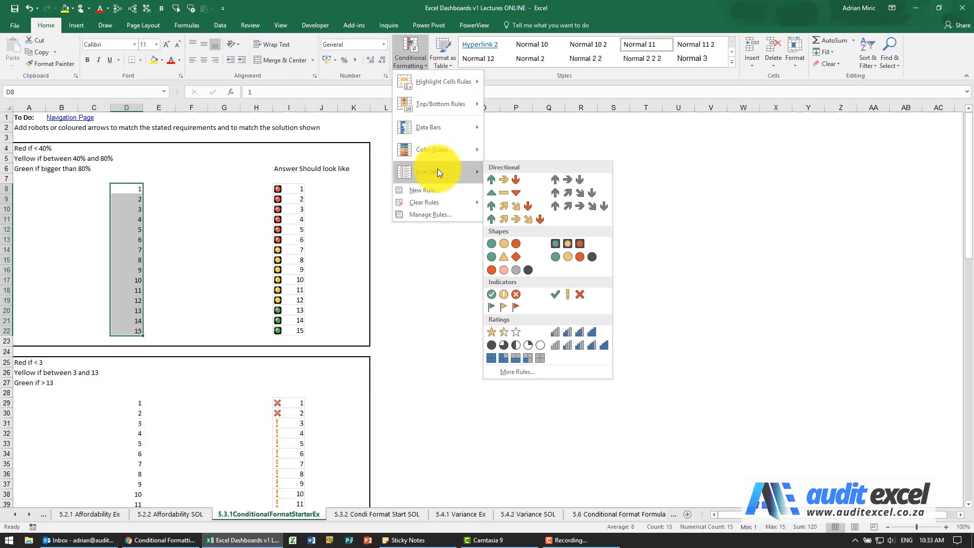
pyautogui.click(566, 244)
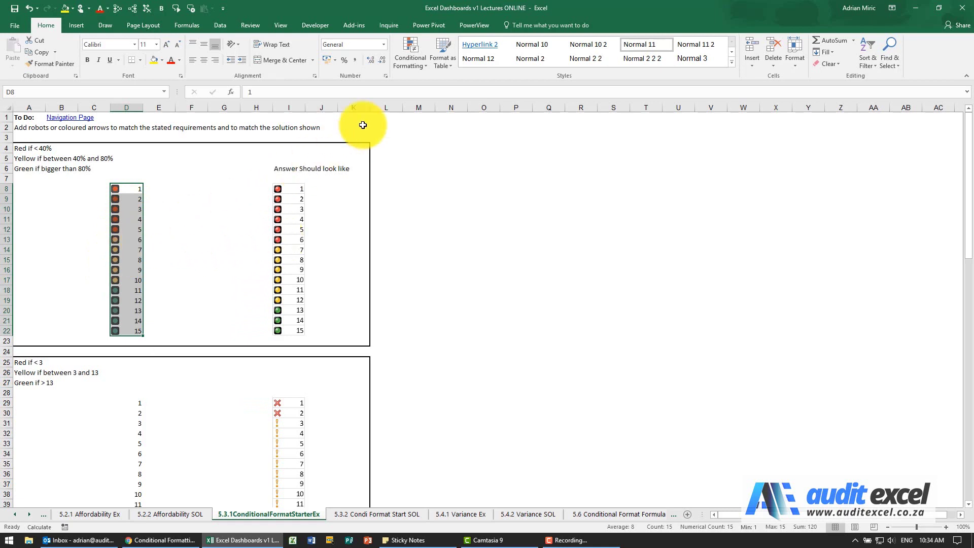
# Edit the icon set rule on D8:D22 so the green light shows from 80 percent
pyautogui.click(406, 63)
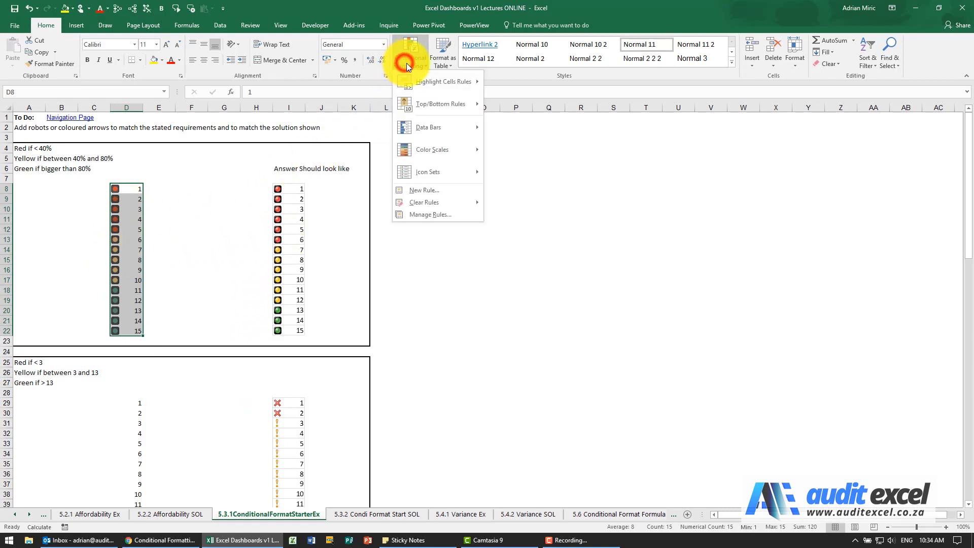
pyautogui.click(440, 213)
pyautogui.click(487, 137)
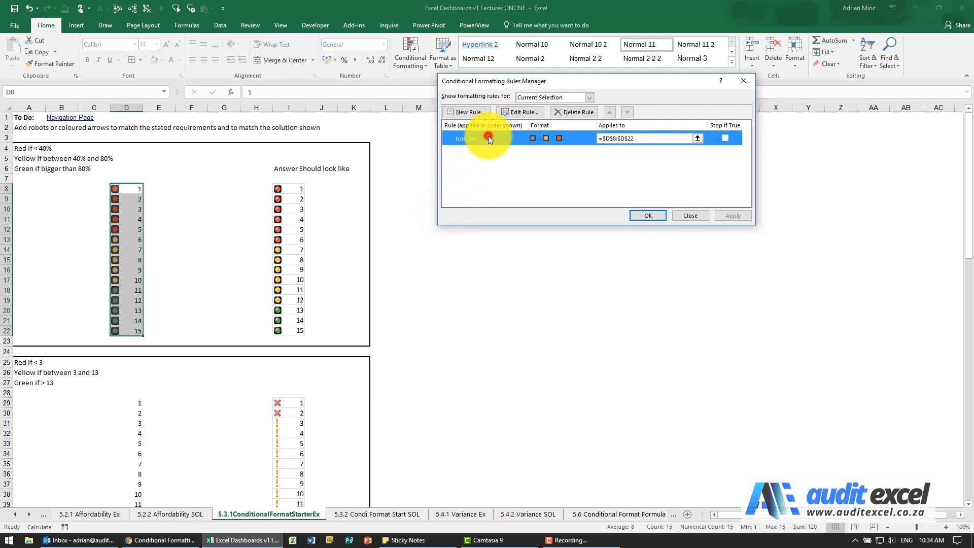
pyautogui.click(514, 114)
pyautogui.moveTo(549, 44); pyautogui.dragTo(422, 69)
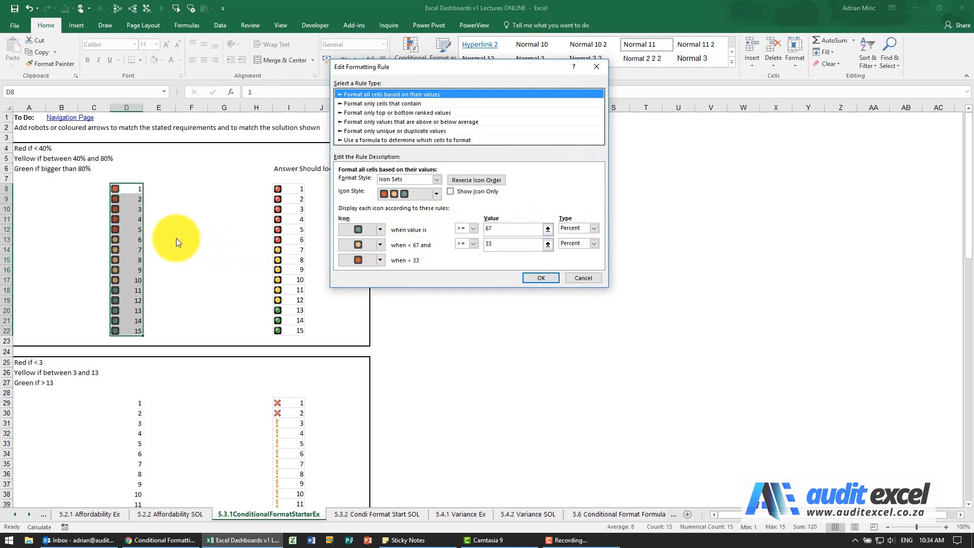
pyautogui.doubleClick(492, 231)
pyautogui.write('80')
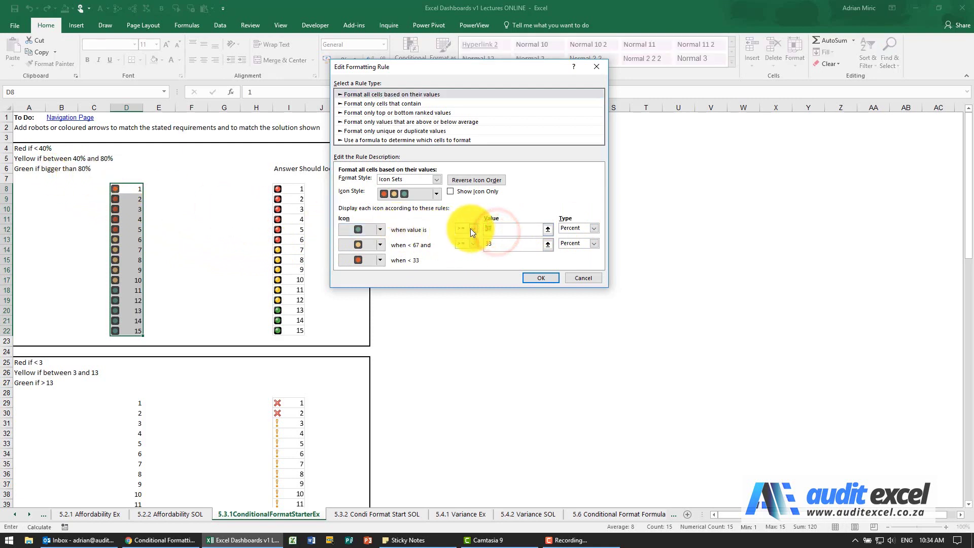
# Set the yellow light's lower threshold to 40 percent and apply the changed rule to D8:D22
pyautogui.click(499, 243)
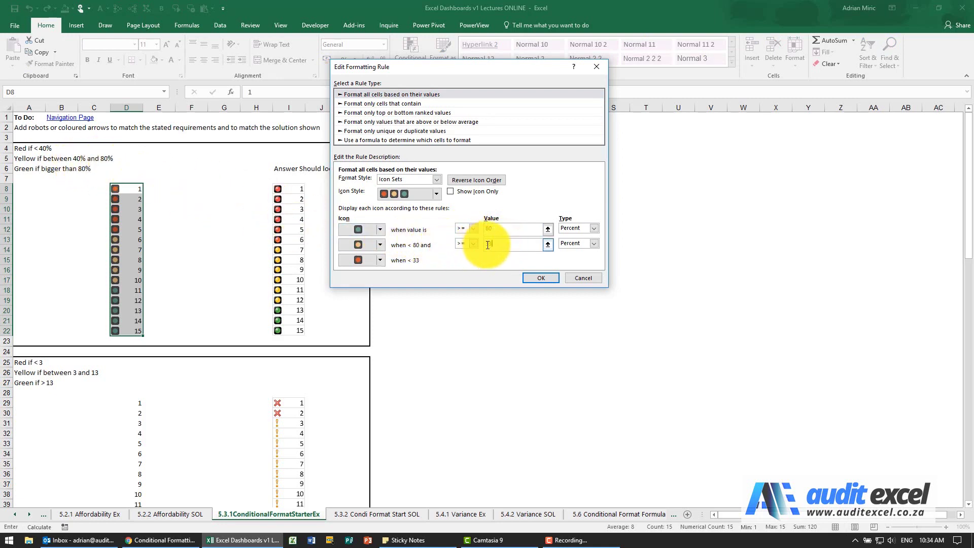
pyautogui.moveTo(494, 243); pyautogui.dragTo(477, 245)
pyautogui.write('40')
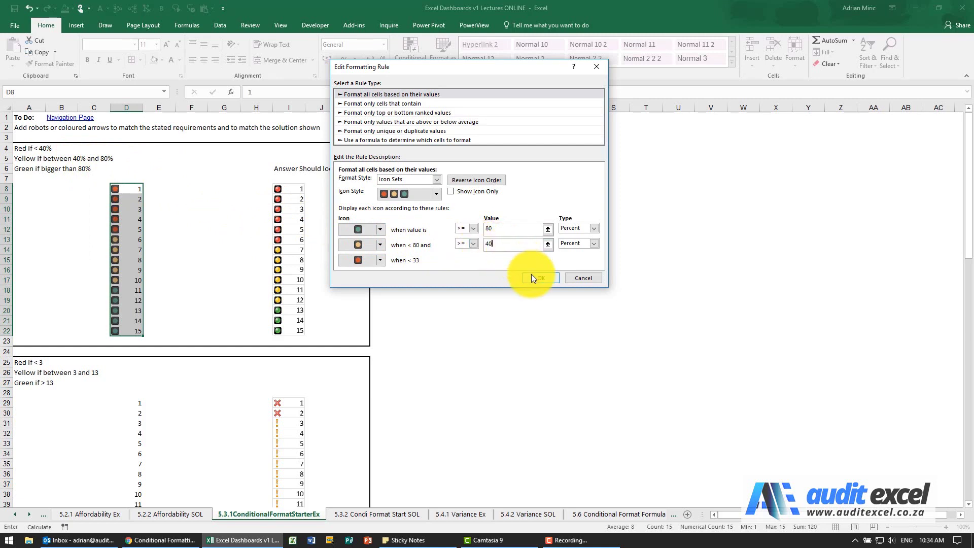
pyautogui.click(531, 274)
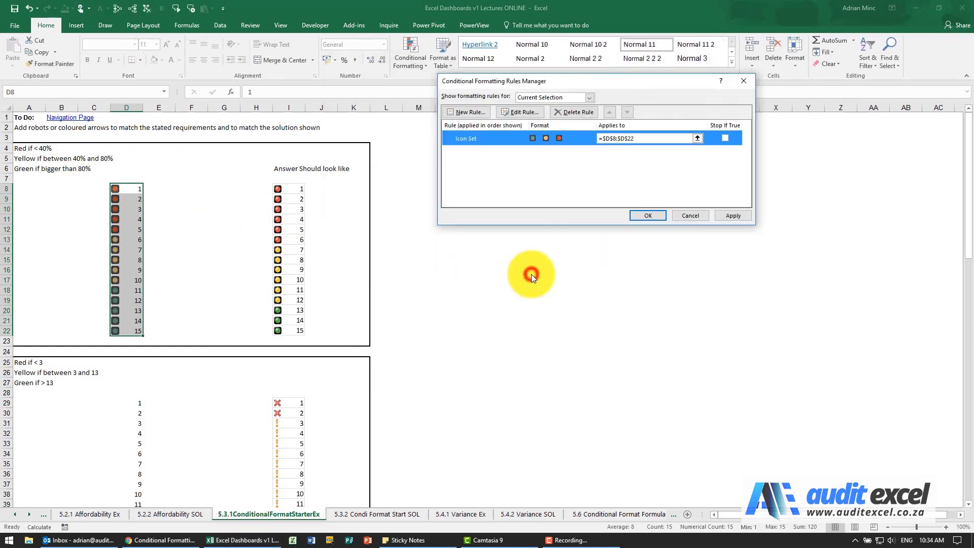
pyautogui.click(732, 215)
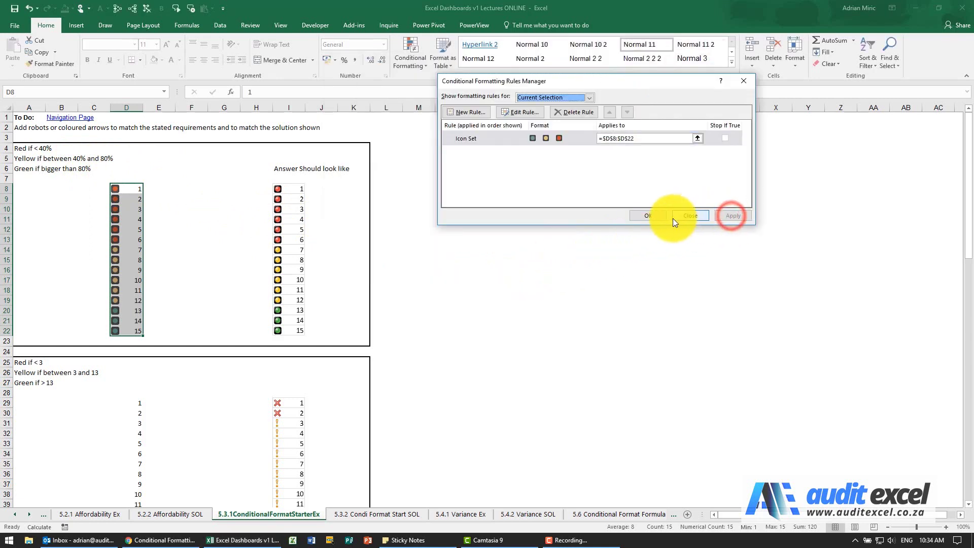
pyautogui.click(657, 216)
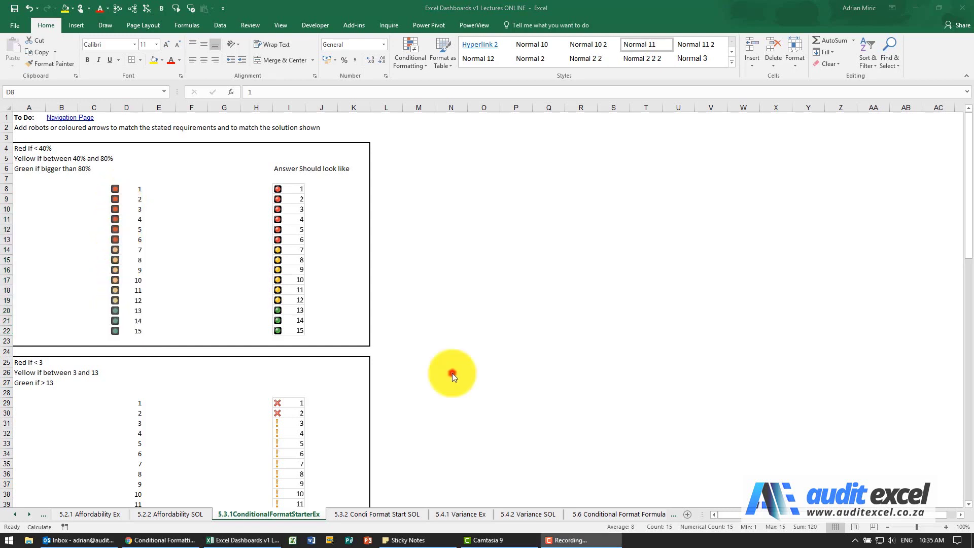
# Apply the uncircled check, exclamation mark and cross icon set to the numbers in D29:D43
pyautogui.click(452, 373)
pyautogui.scroll(-4, 413, 348)
pyautogui.scroll(-1, 399, 335)
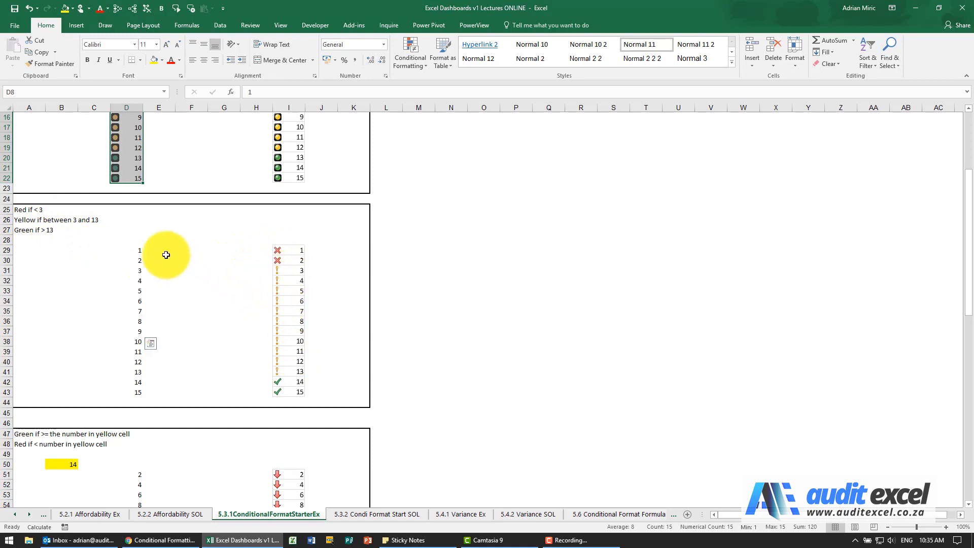
pyautogui.moveTo(141, 251); pyautogui.dragTo(135, 393)
pyautogui.click(409, 62)
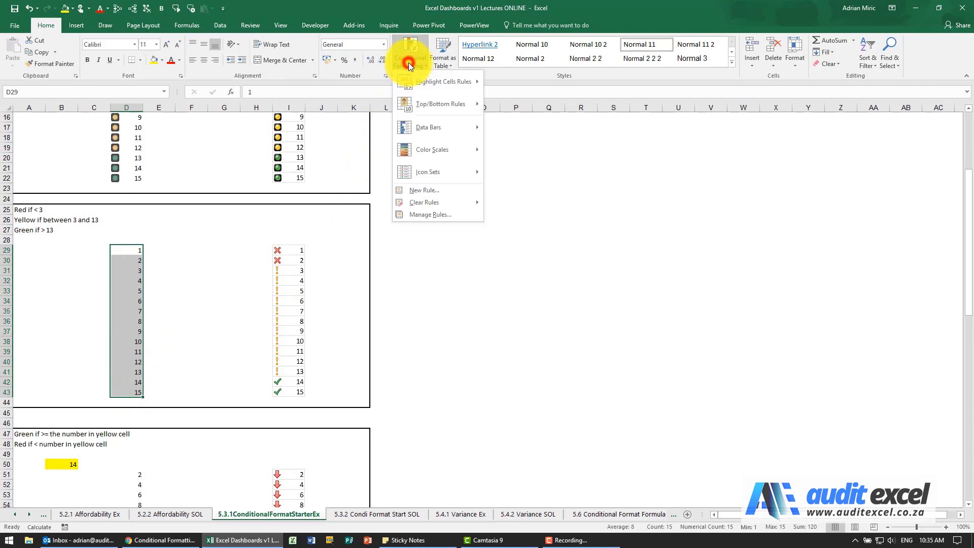
pyautogui.moveTo(437, 172)
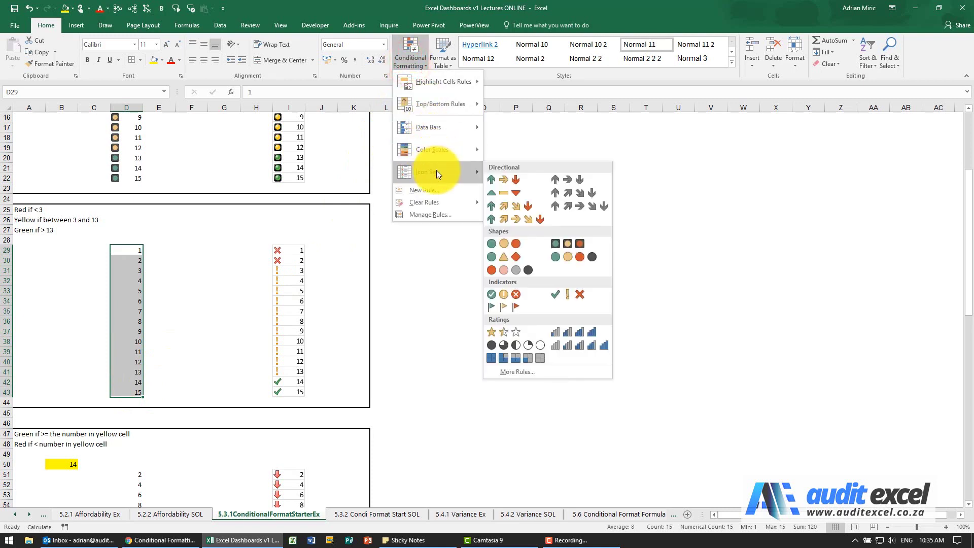
pyautogui.click(568, 291)
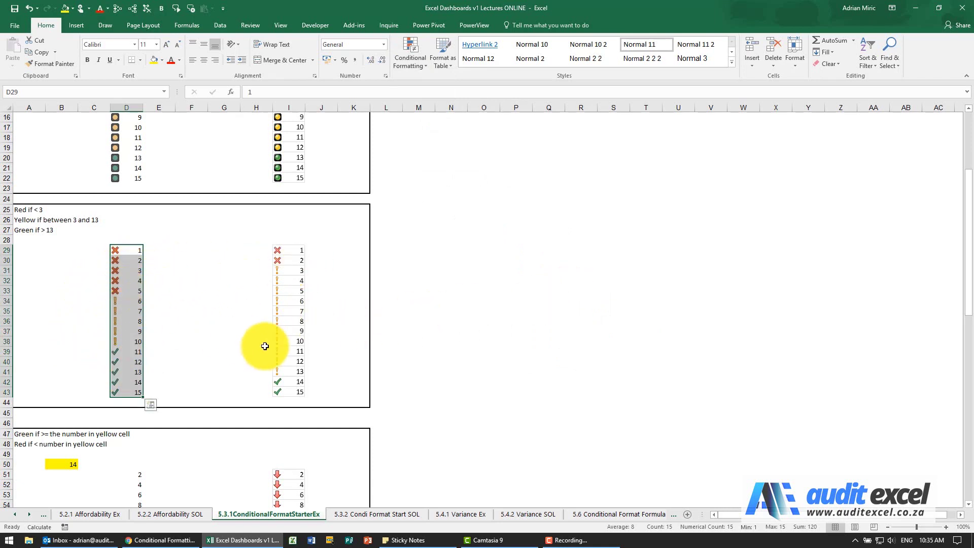
# Edit the icon set rule on D29:D43 so both thresholds use the Number type instead of Percent
pyautogui.click(408, 59)
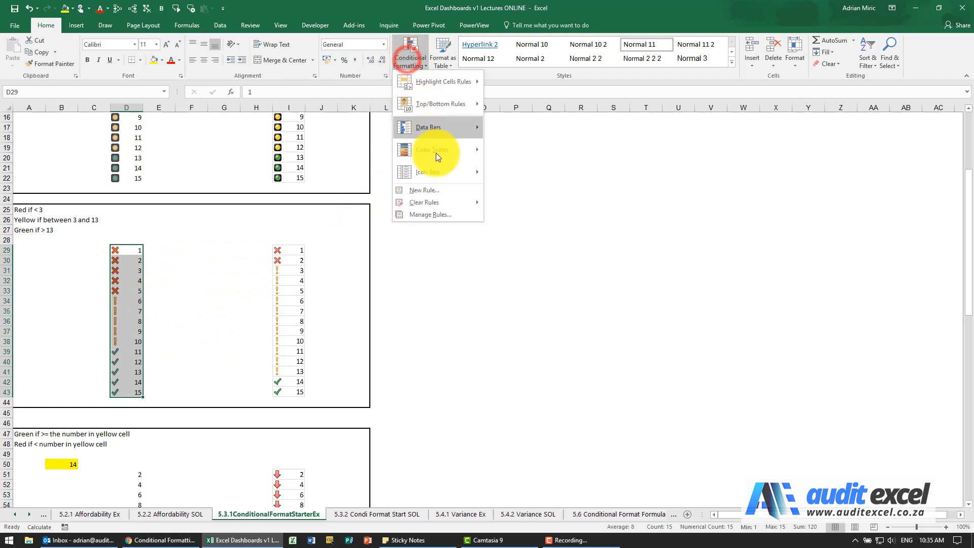
pyautogui.click(448, 214)
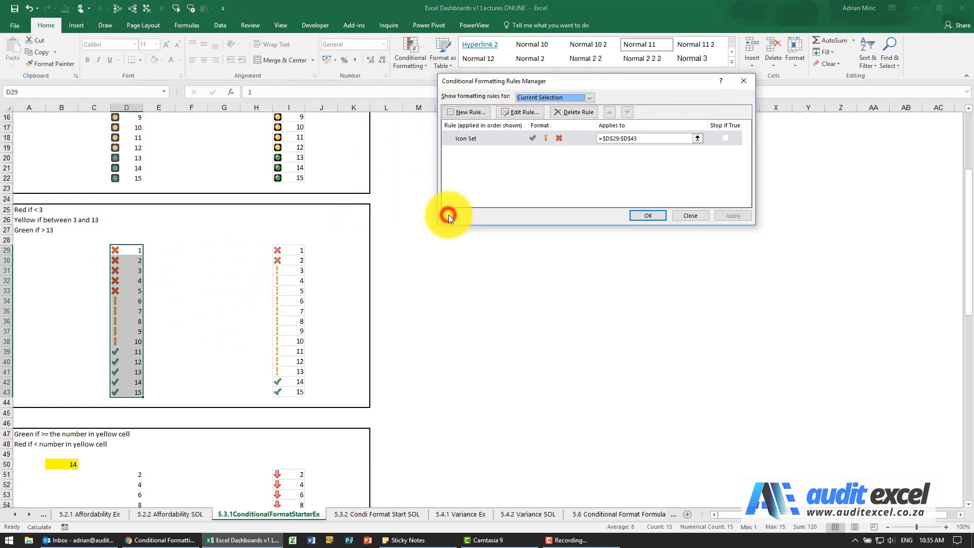
pyautogui.click(486, 138)
pyautogui.click(513, 117)
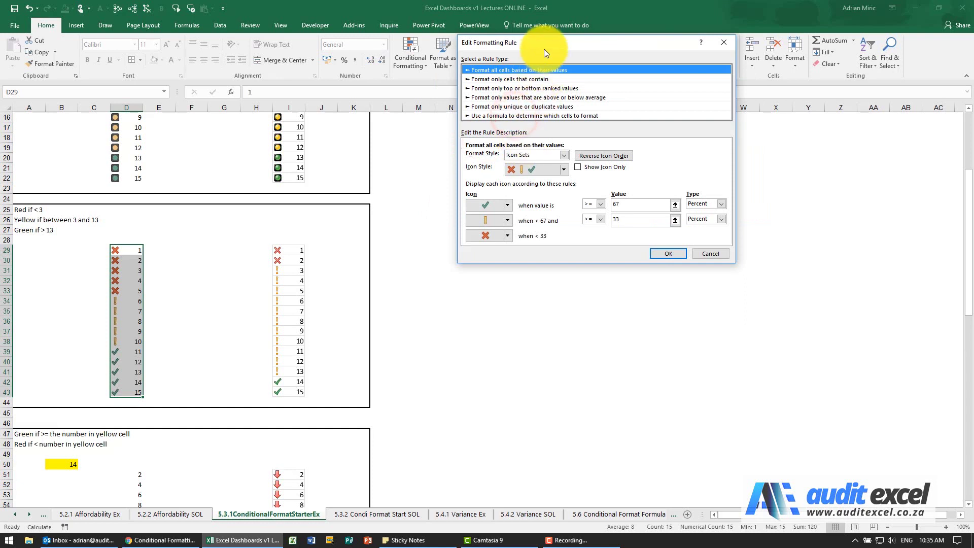
pyautogui.moveTo(536, 69); pyautogui.dragTo(397, 107)
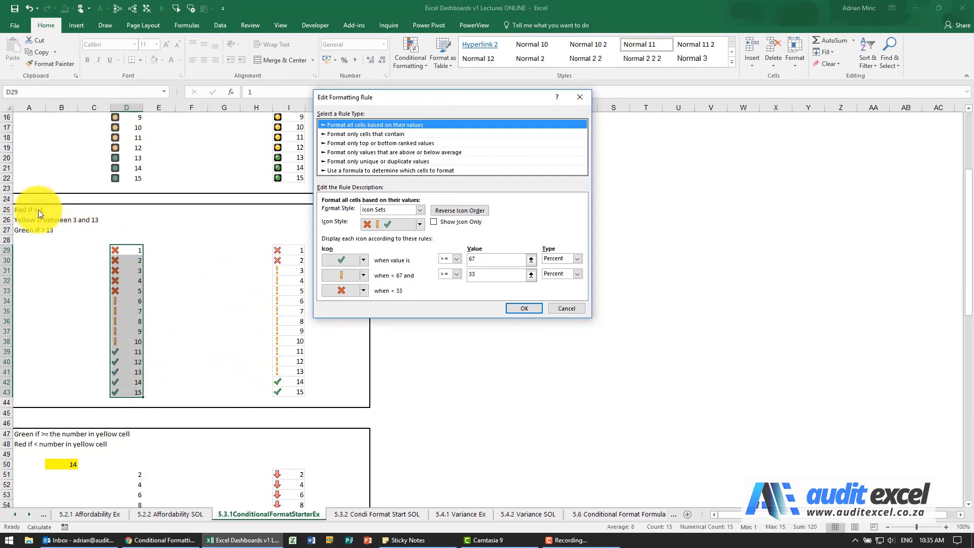
pyautogui.click(576, 258)
pyautogui.click(574, 268)
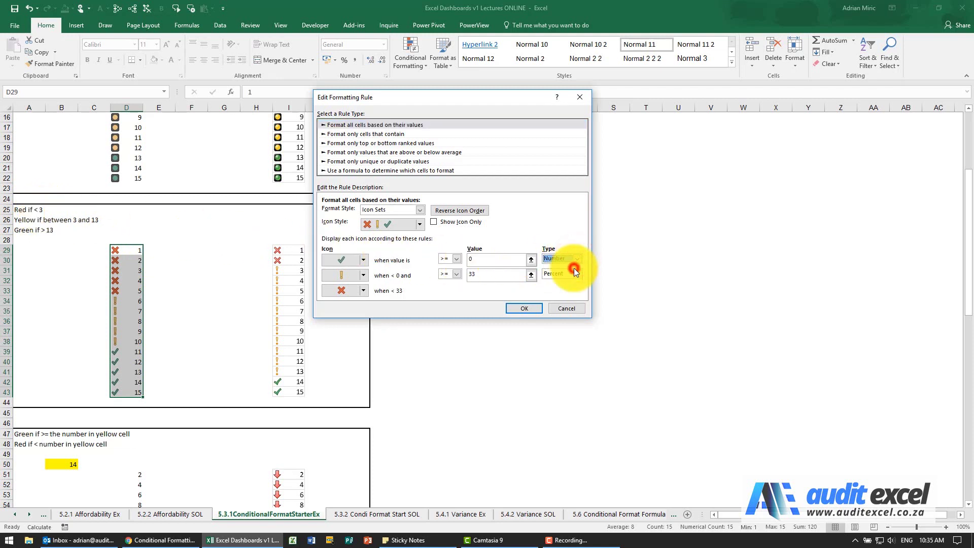
pyautogui.click(576, 273)
pyautogui.click(572, 282)
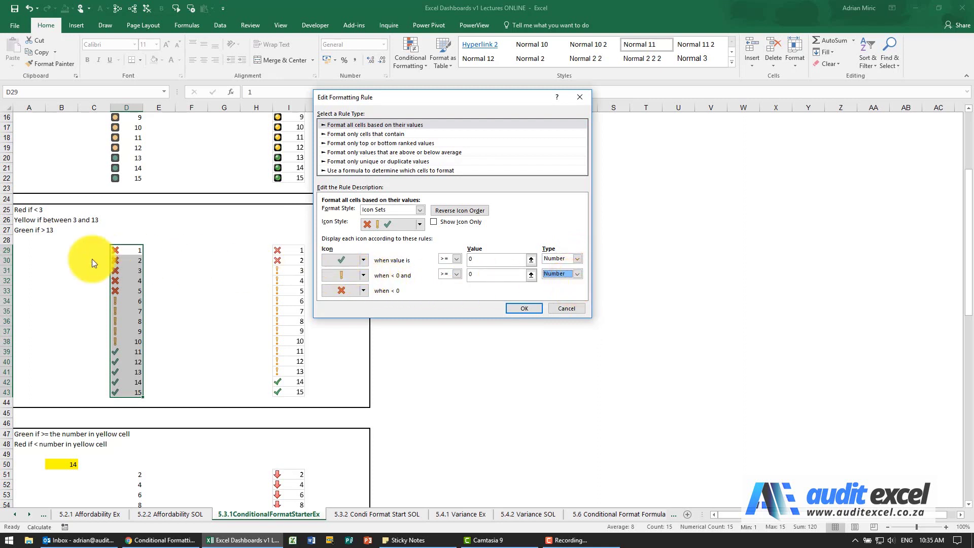
# Show the green check mark only when the value is greater than (>) 13
pyautogui.click(453, 260)
pyautogui.click(452, 273)
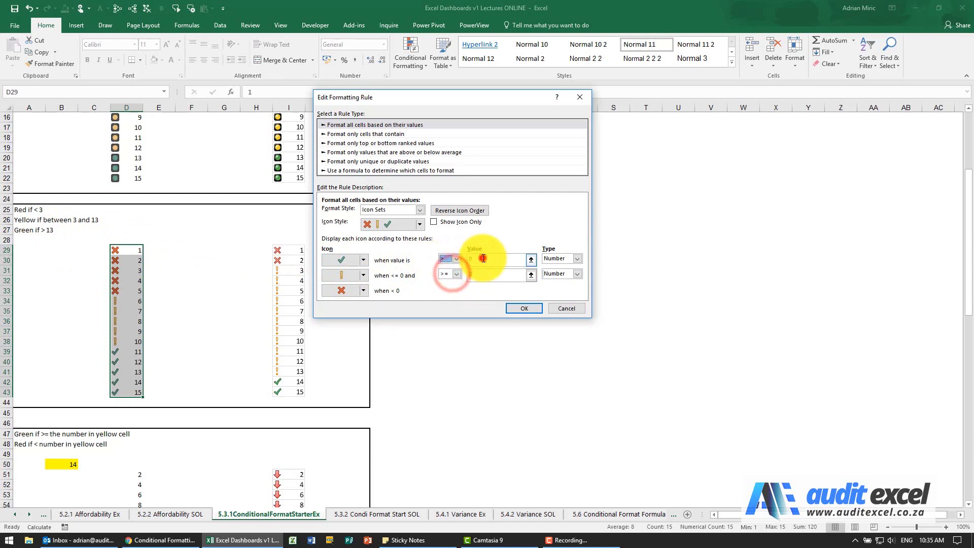
pyautogui.click(481, 260)
pyautogui.write('13')
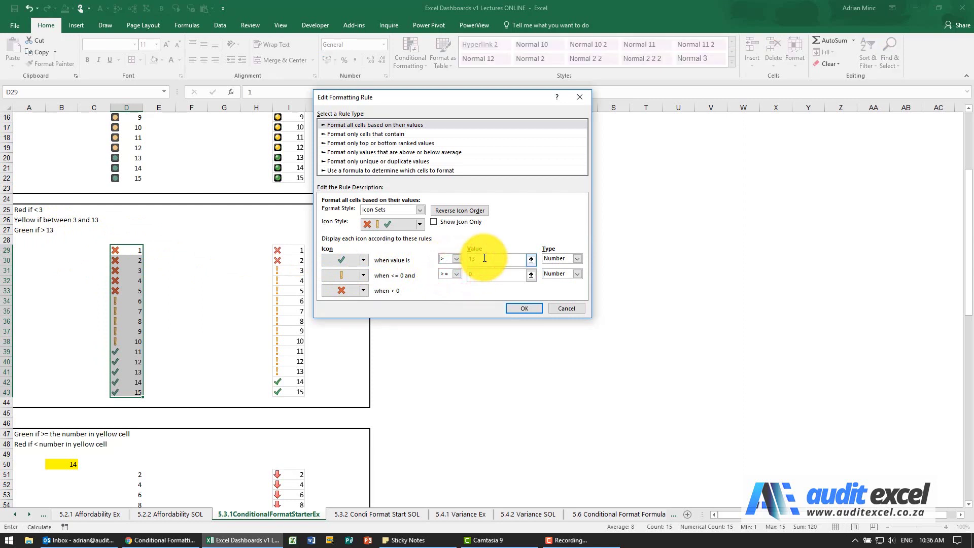
# Set the yellow exclamation mark's threshold to >= 3 and apply the changed rule to D29:D43
pyautogui.click(477, 273)
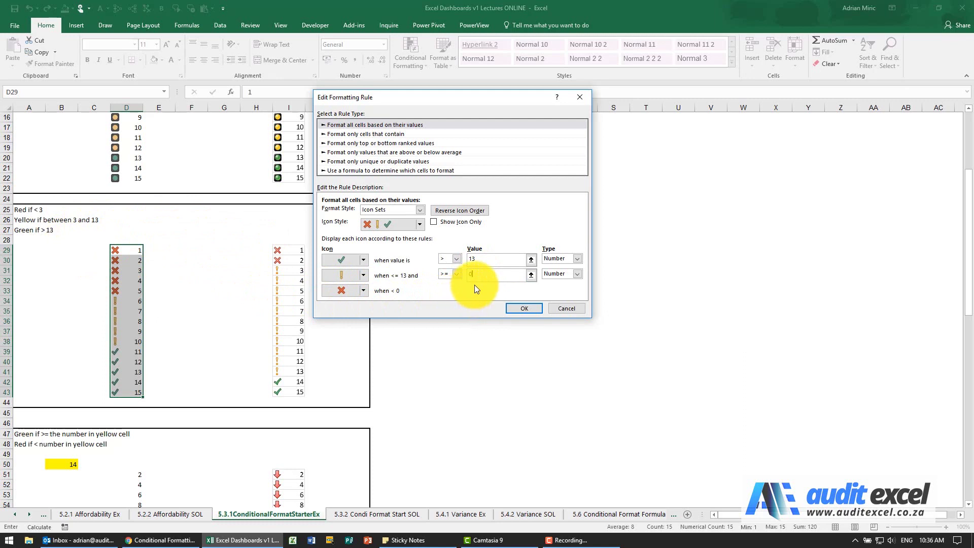
pyautogui.moveTo(480, 275); pyautogui.dragTo(463, 270)
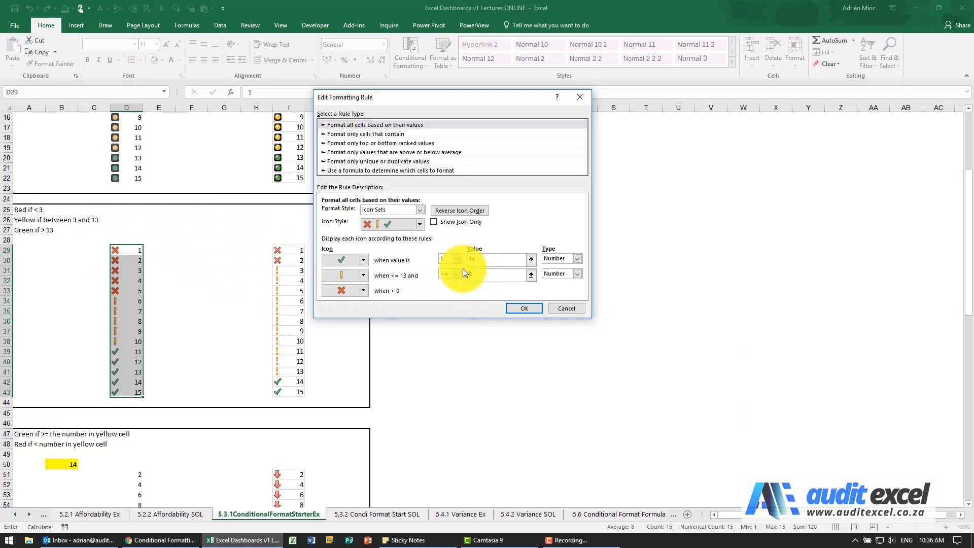
pyautogui.write('3')
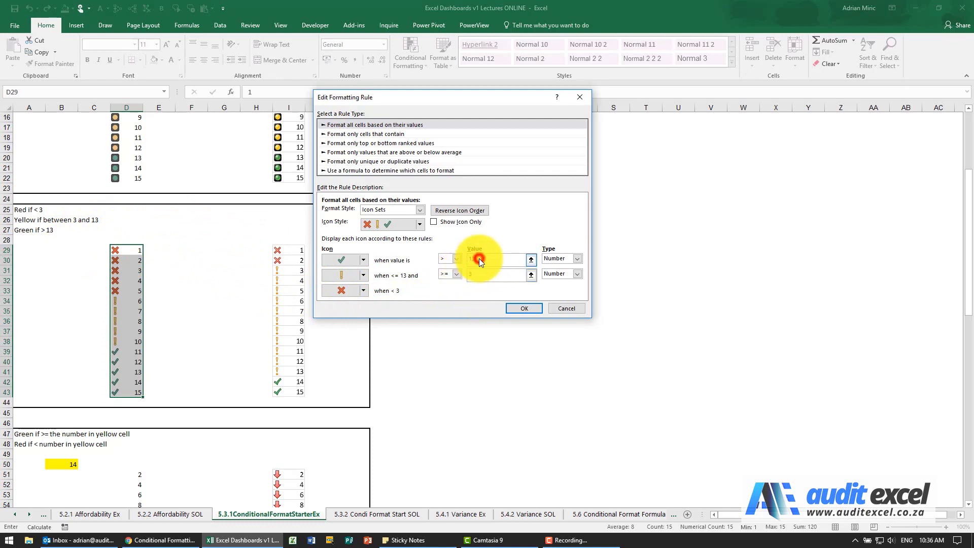
pyautogui.click(528, 310)
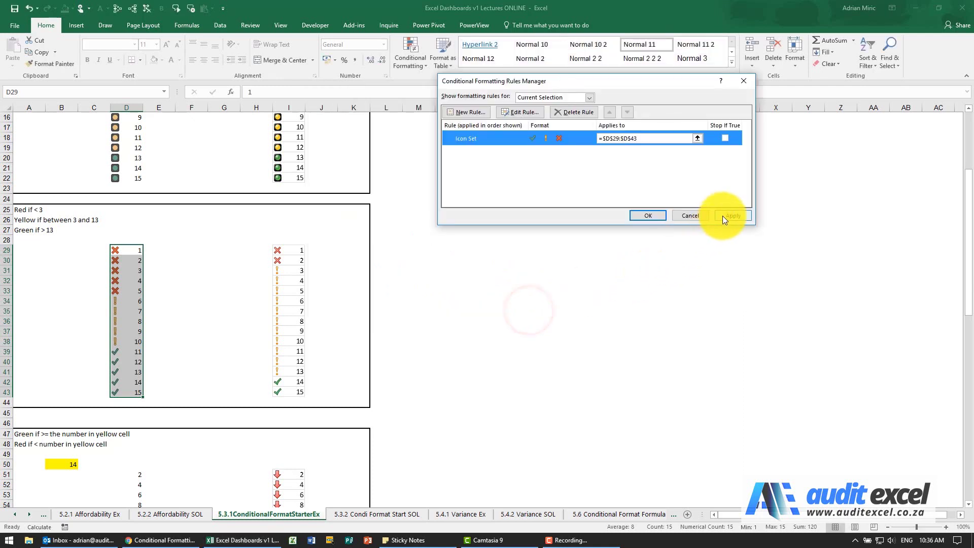
pyautogui.click(722, 215)
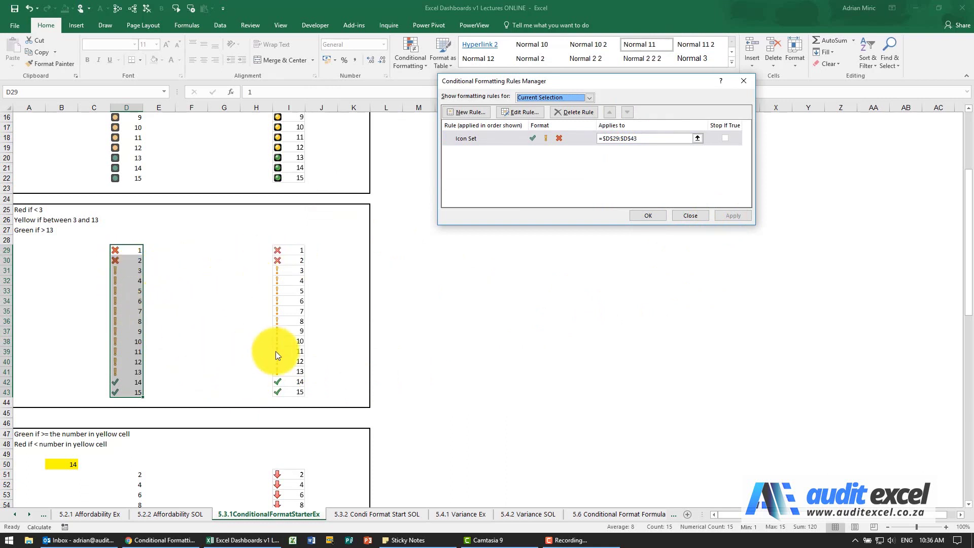
pyautogui.click(650, 219)
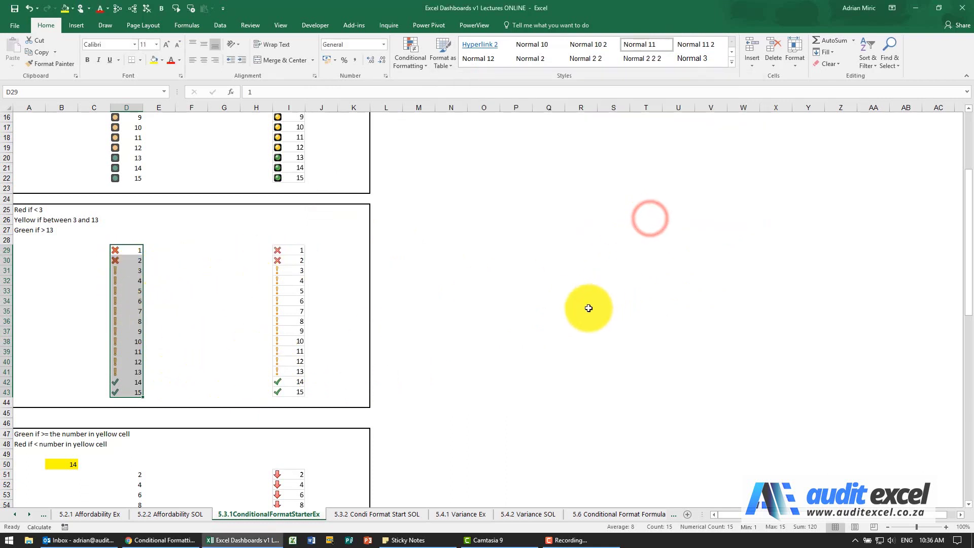
# Apply the coloured three-arrow icon set to the numbers in D51:D60
pyautogui.scroll(-5, 427, 394)
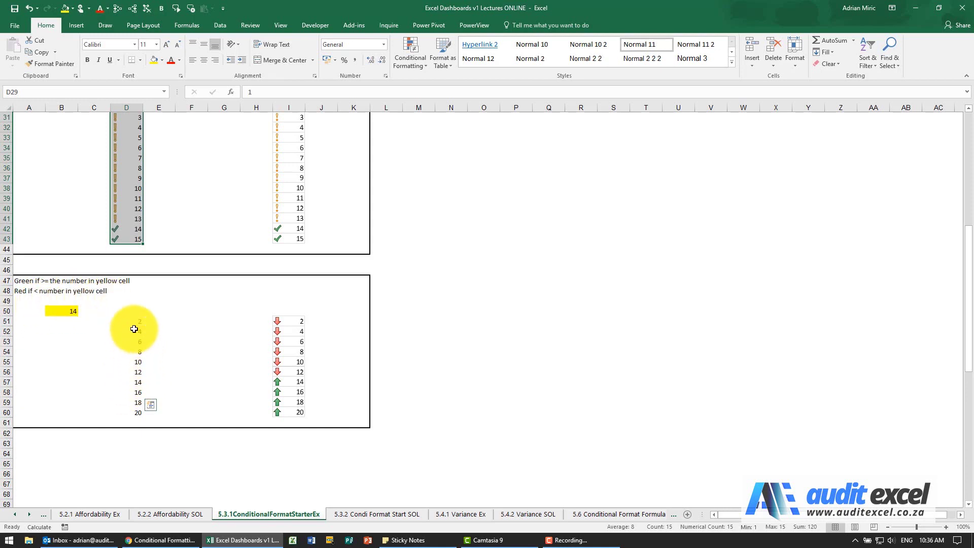
pyautogui.moveTo(137, 322); pyautogui.dragTo(138, 413)
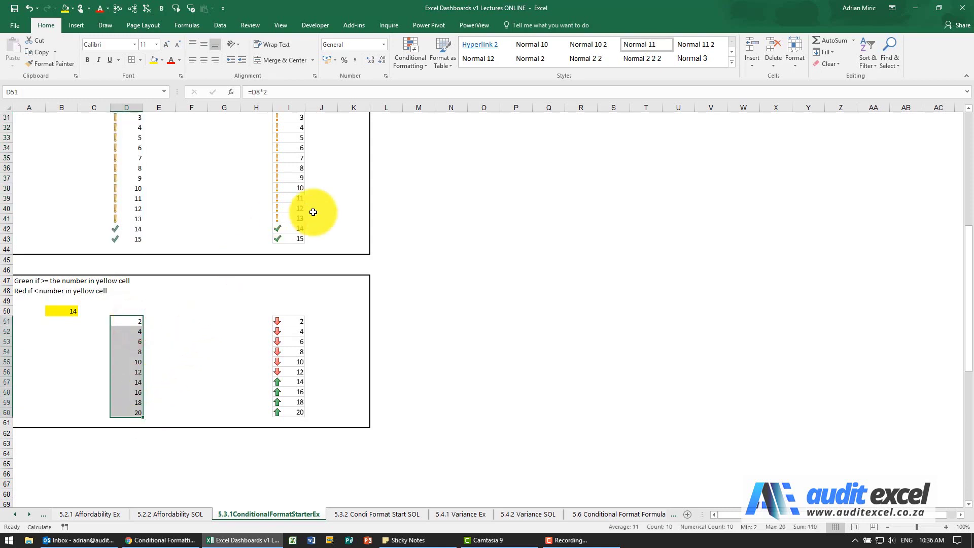
pyautogui.click(412, 62)
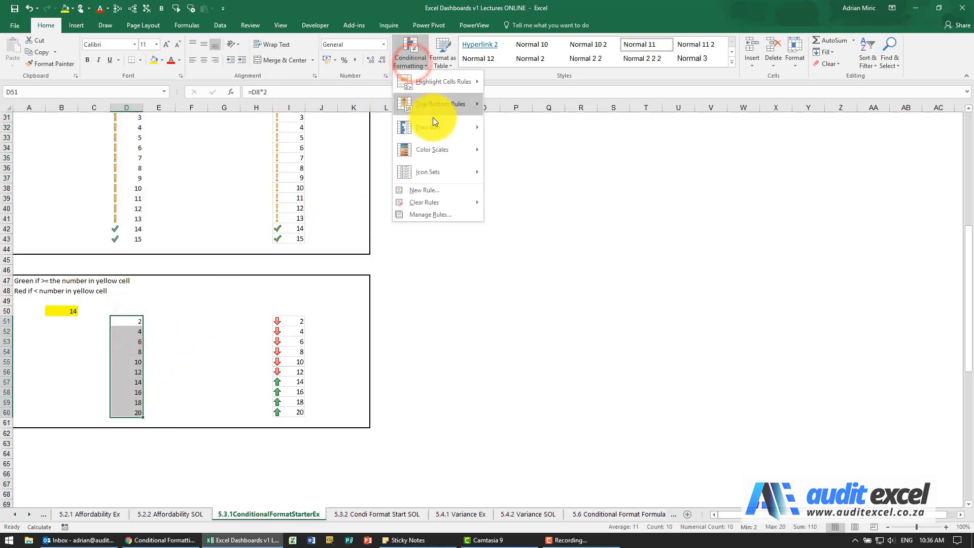
pyautogui.moveTo(439, 174)
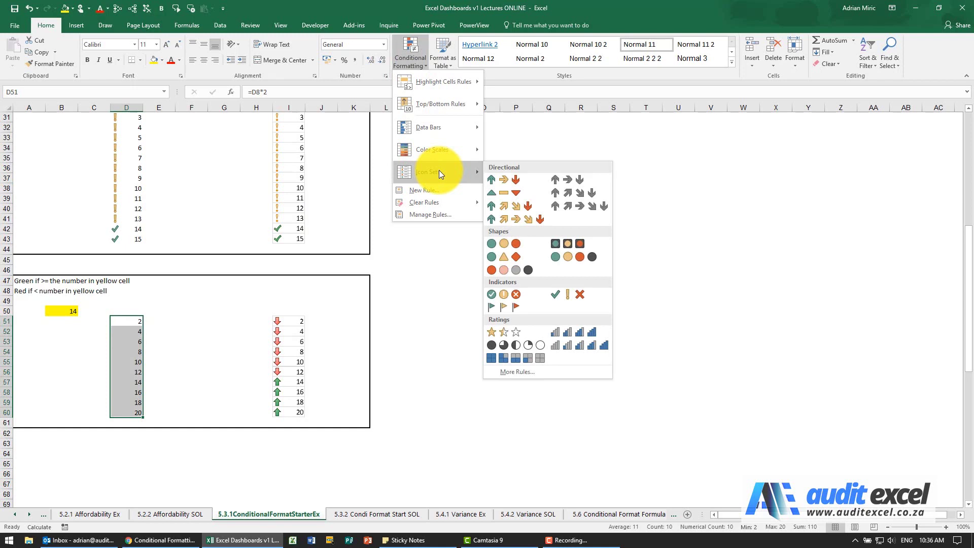
pyautogui.click(509, 178)
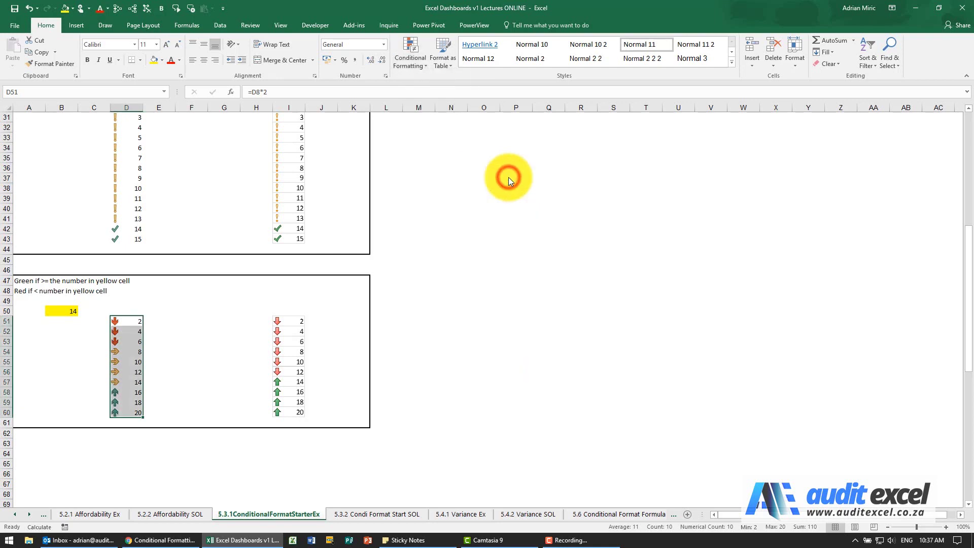
# Edit the icon set rule on D51:D60 so both thresholds use the Number type
pyautogui.click(412, 65)
pyautogui.click(441, 212)
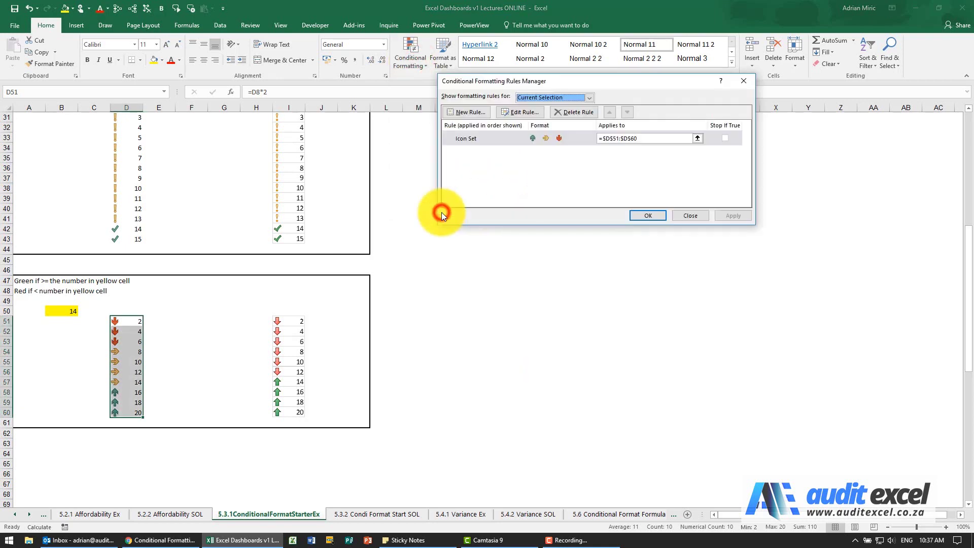
pyautogui.click(482, 138)
pyautogui.click(506, 112)
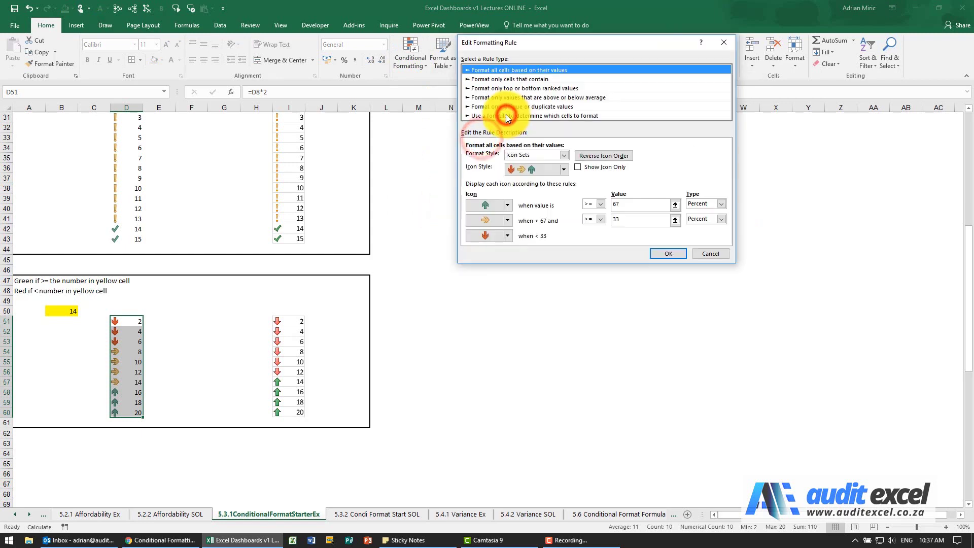
pyautogui.moveTo(578, 41); pyautogui.dragTo(356, 53)
pyautogui.click(521, 213)
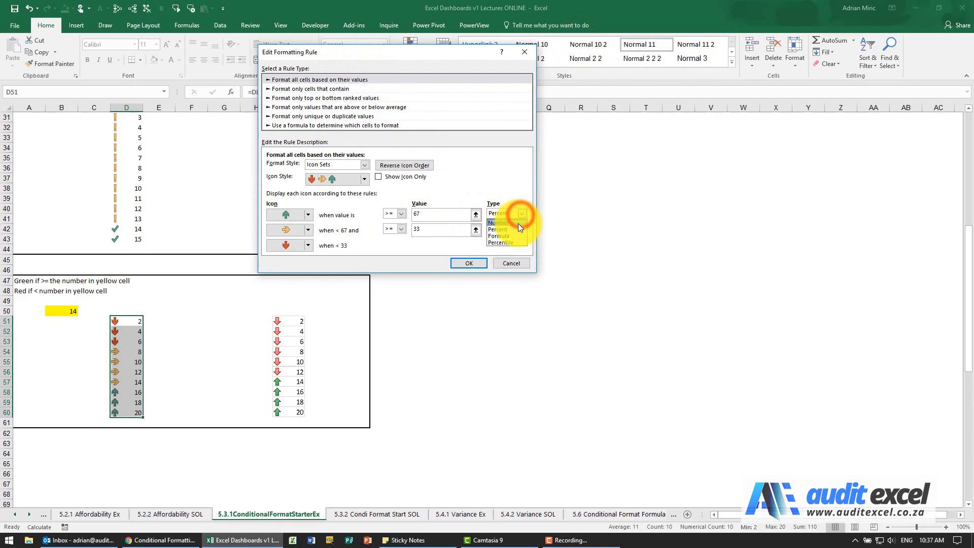
pyautogui.click(519, 223)
pyautogui.click(520, 227)
pyautogui.click(514, 236)
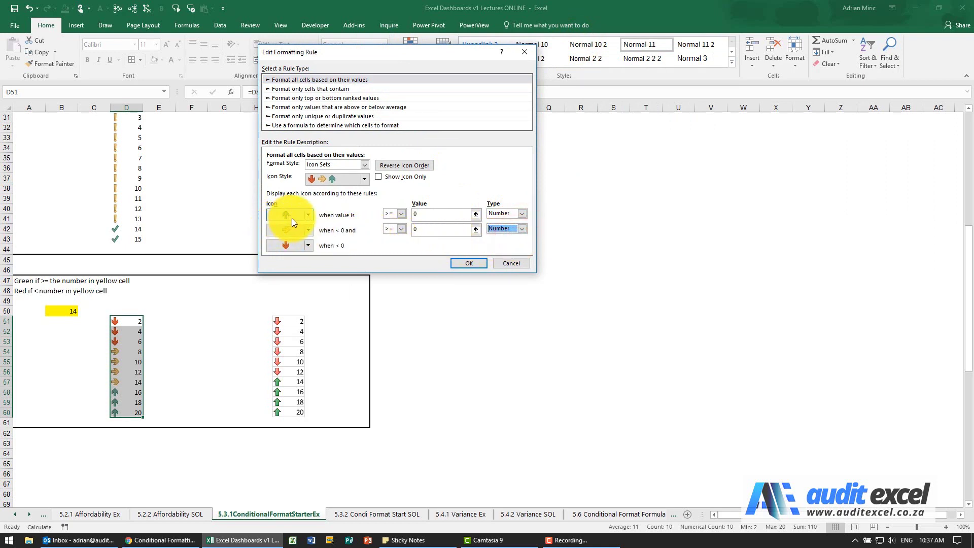
# Link the green up arrow's >= threshold to the yellow cell with the reference =$B$50
pyautogui.click(427, 216)
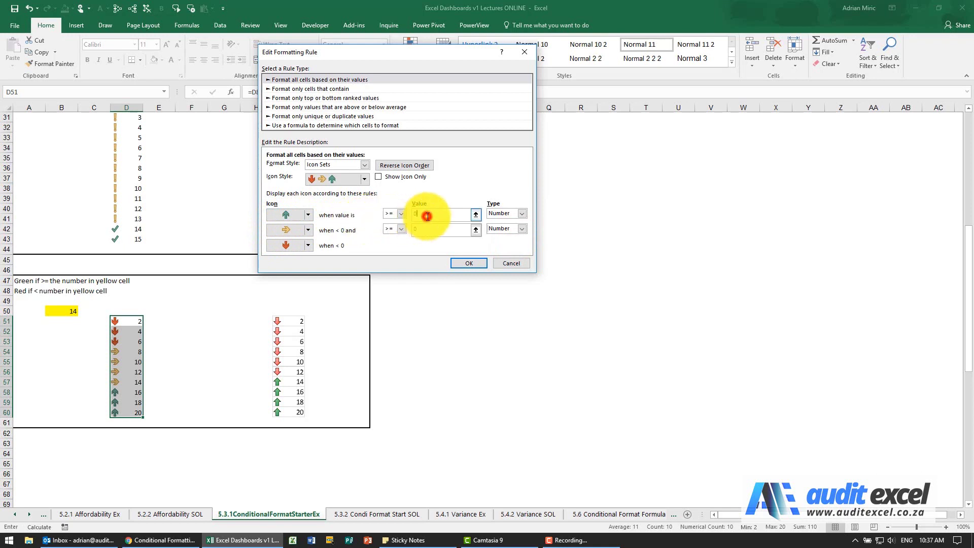
pyautogui.click(427, 216)
pyautogui.click(436, 218)
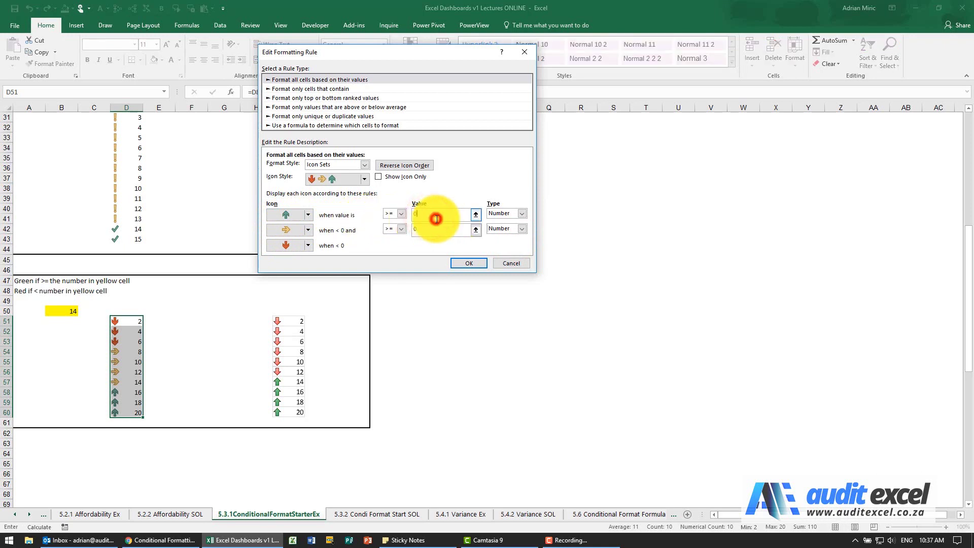
pyautogui.click(475, 215)
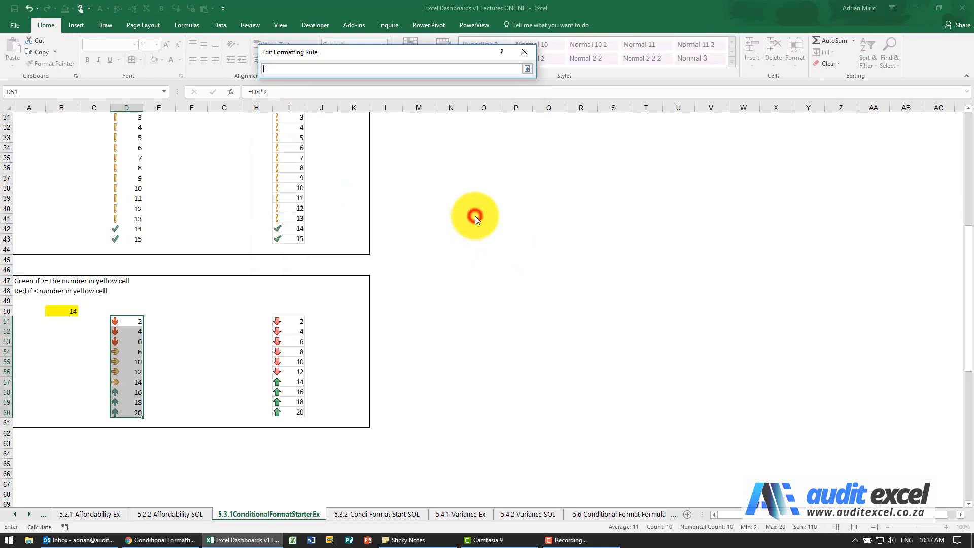
pyautogui.click(64, 311)
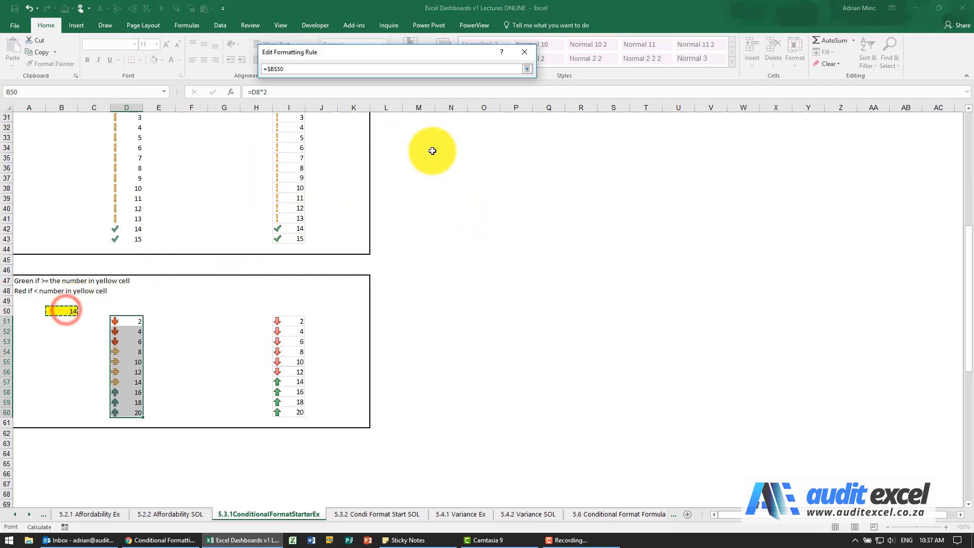
pyautogui.click(528, 69)
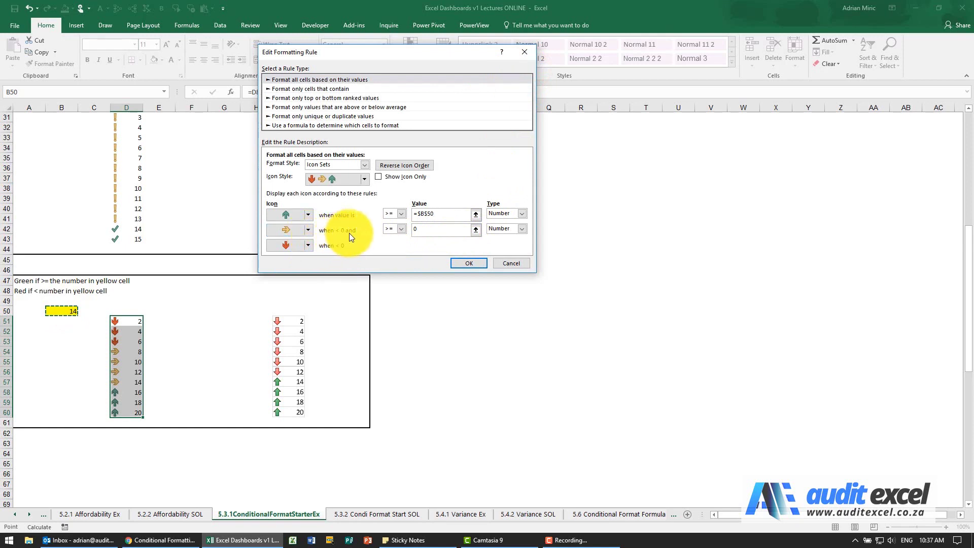
# Set the yellow sideways arrow's >= threshold to =$B$50 as well and apply the changed rule to D51:D60
pyautogui.click(426, 229)
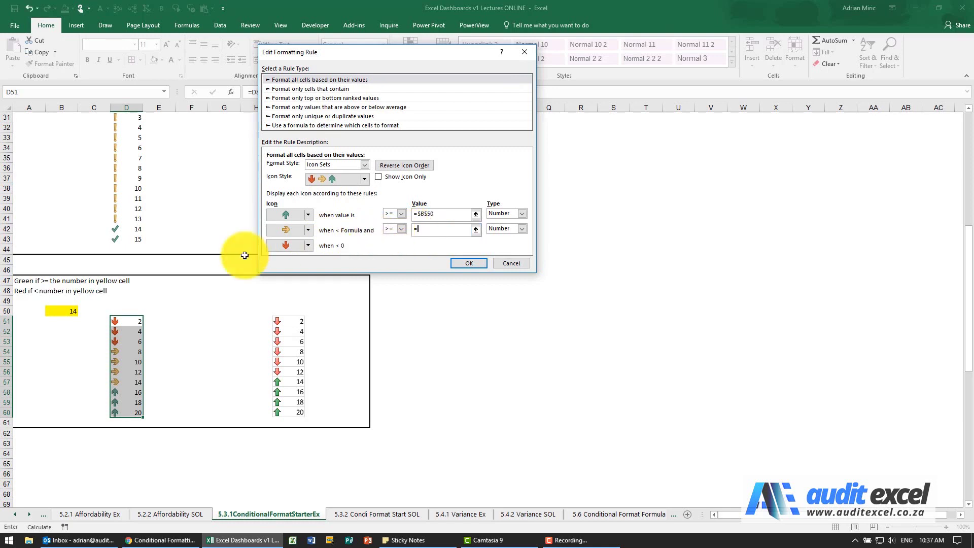
pyautogui.click(66, 310)
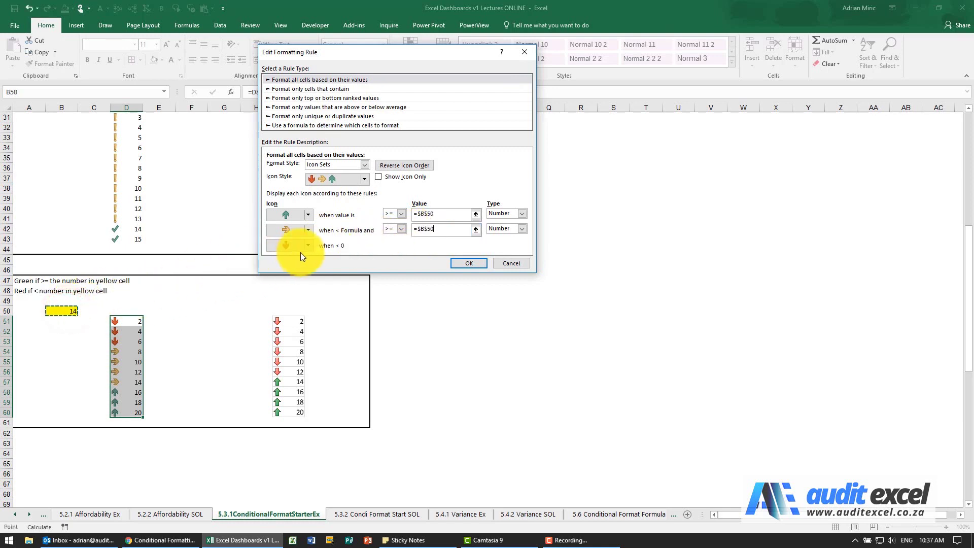
pyautogui.click(455, 262)
pyautogui.click(726, 215)
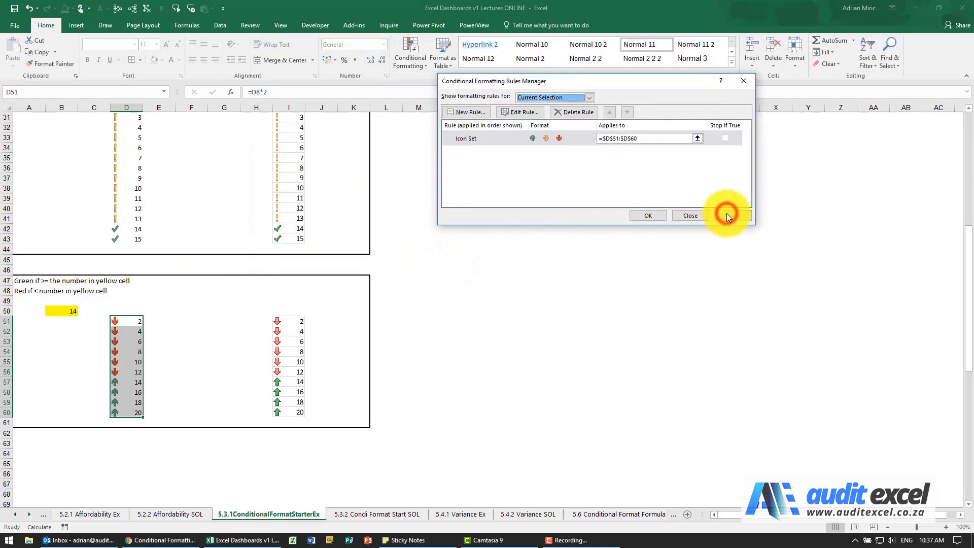
pyautogui.click(653, 217)
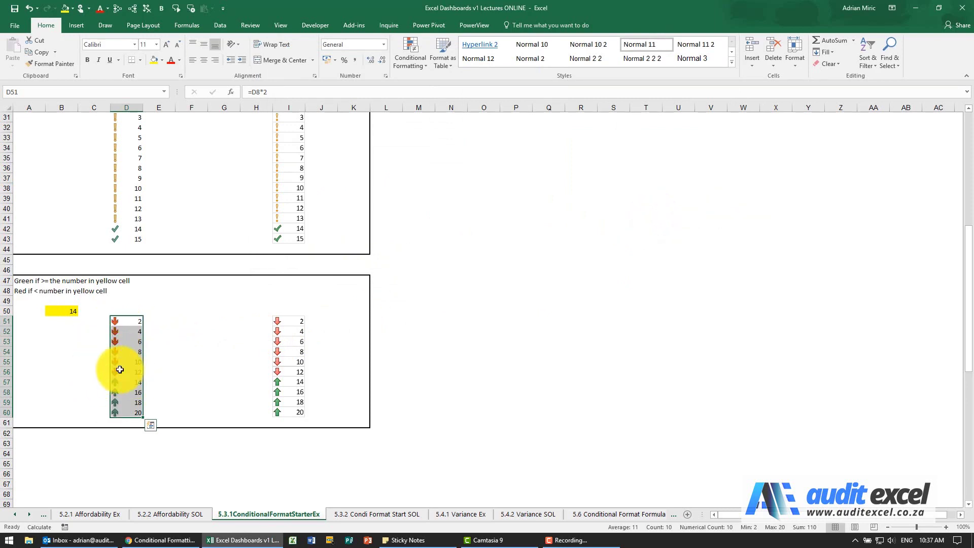
# Review the icon thresholds in the rule on D51:D60, checking how the green, yellow and red arrow conditions use B50
pyautogui.click(411, 60)
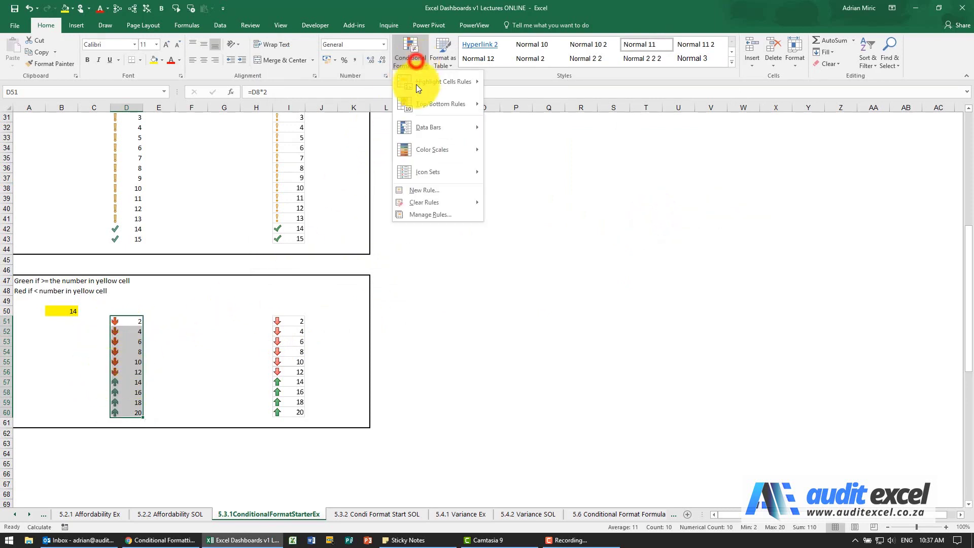
pyautogui.click(434, 214)
pyautogui.click(490, 138)
pyautogui.click(521, 114)
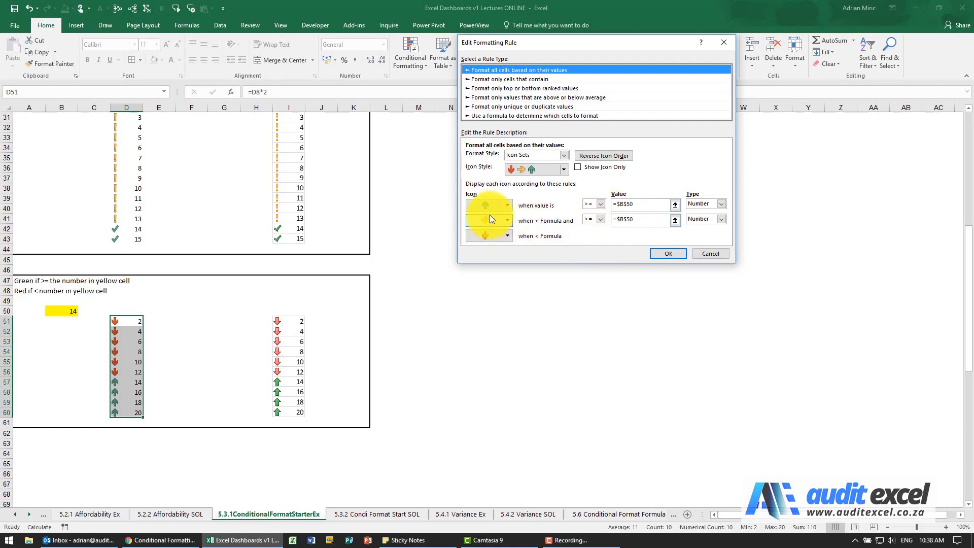
pyautogui.click(660, 251)
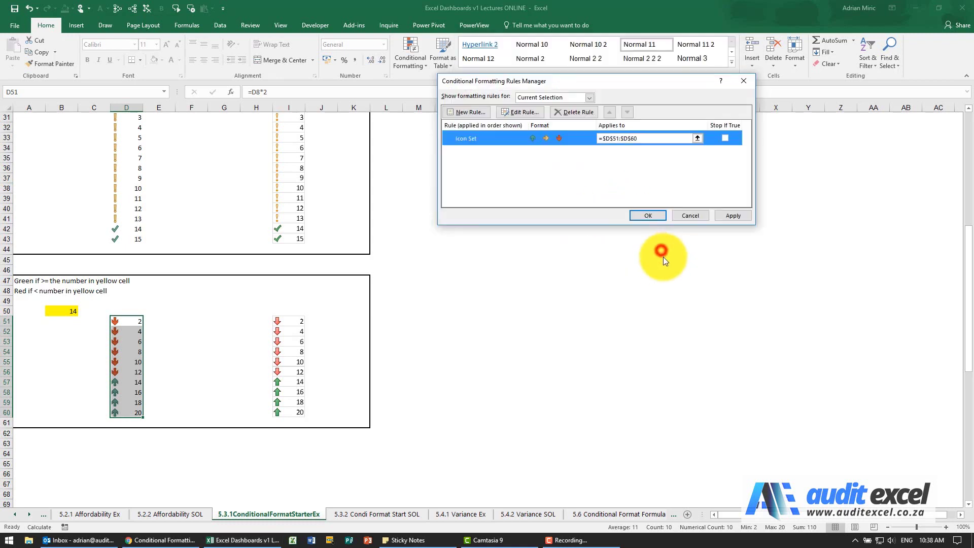
pyautogui.click(651, 215)
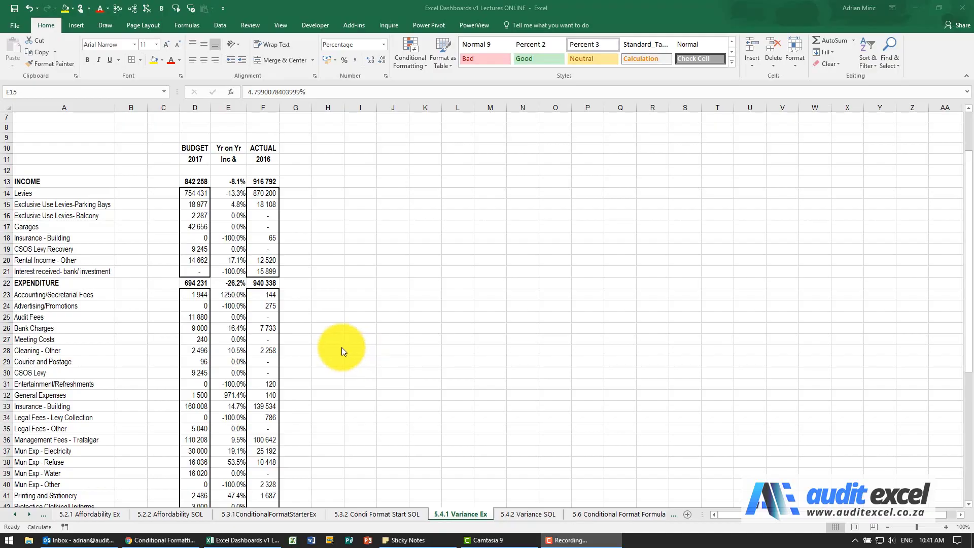
# Apply the coloured three-arrow icon set to the year-on-year percentages in E13:E60 of the 5.4.1 Variance Ex sheet
pyautogui.click(342, 348)
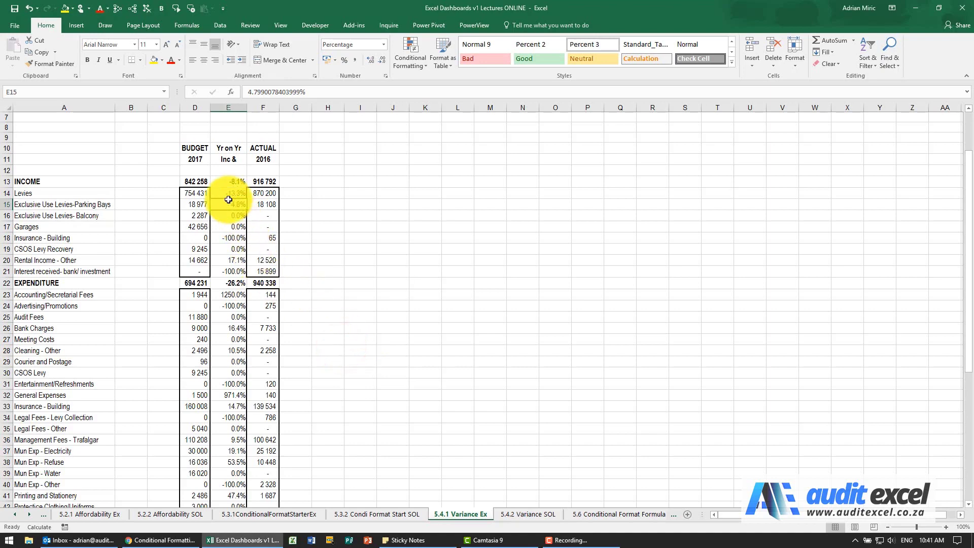
pyautogui.click(229, 183)
pyautogui.scroll(-8, 238, 391)
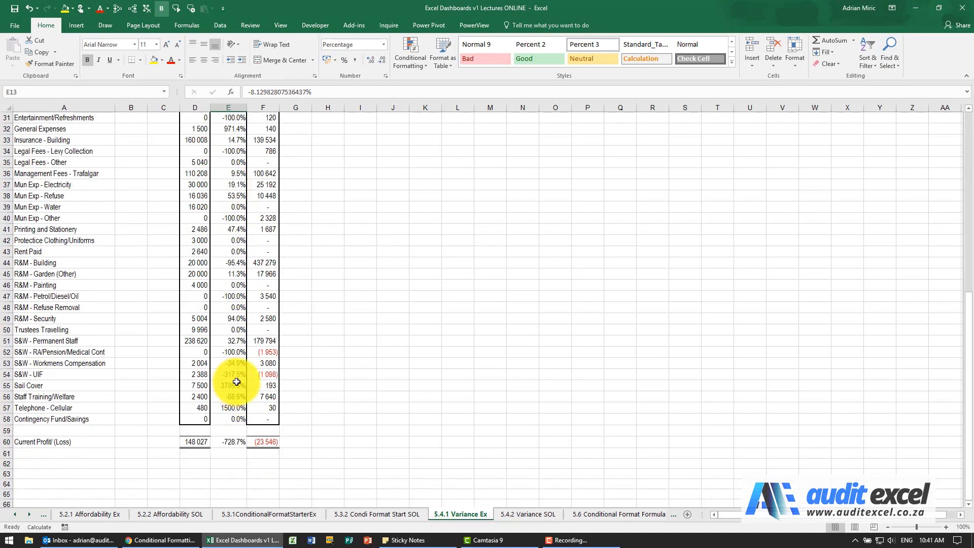
pyautogui.keyDown('shift'); pyautogui.click(233, 441); pyautogui.keyUp('shift')
pyautogui.scroll(10, 250, 316)
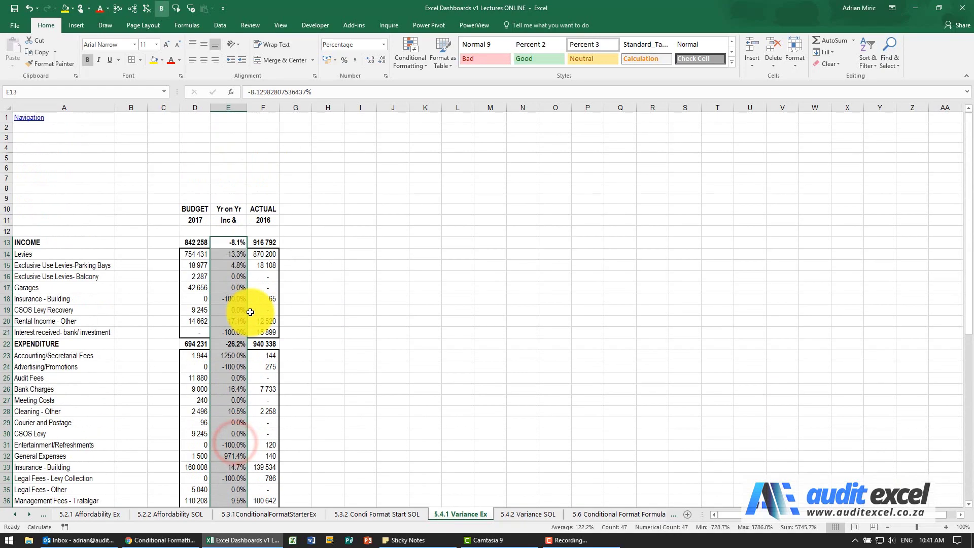
pyautogui.click(405, 54)
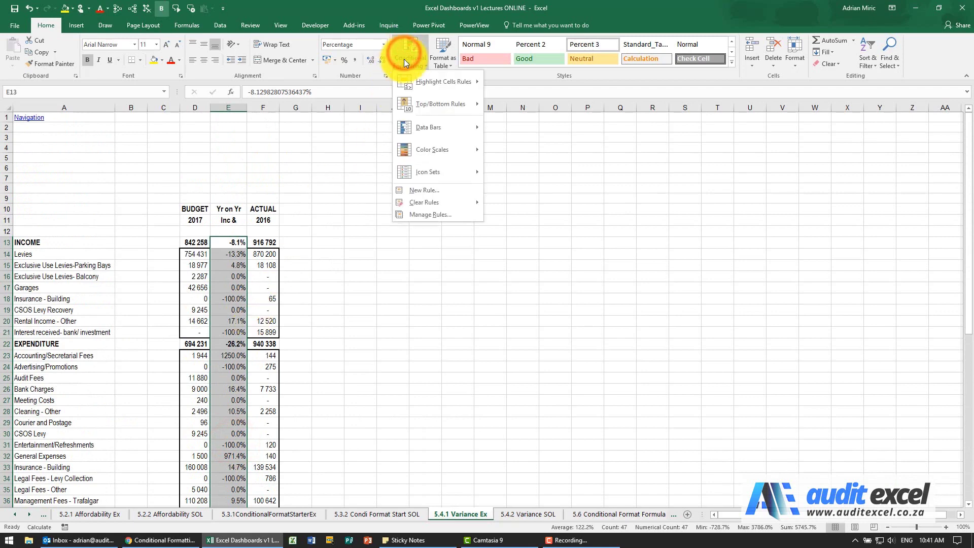
pyautogui.moveTo(421, 175)
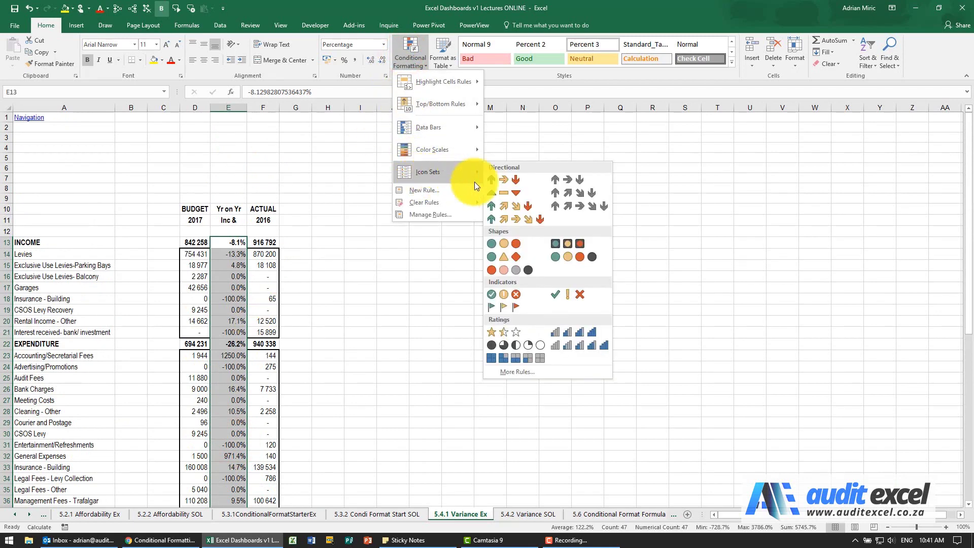
pyautogui.click(511, 181)
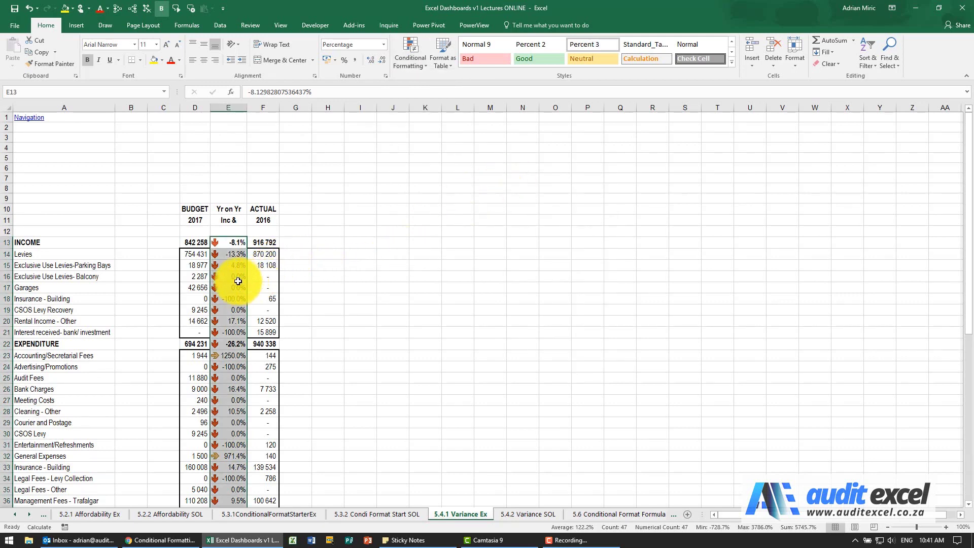
# Switch both thresholds of the icon set rule on E13:E60 to the Number type with value 0
pyautogui.scroll(-9, 238, 281)
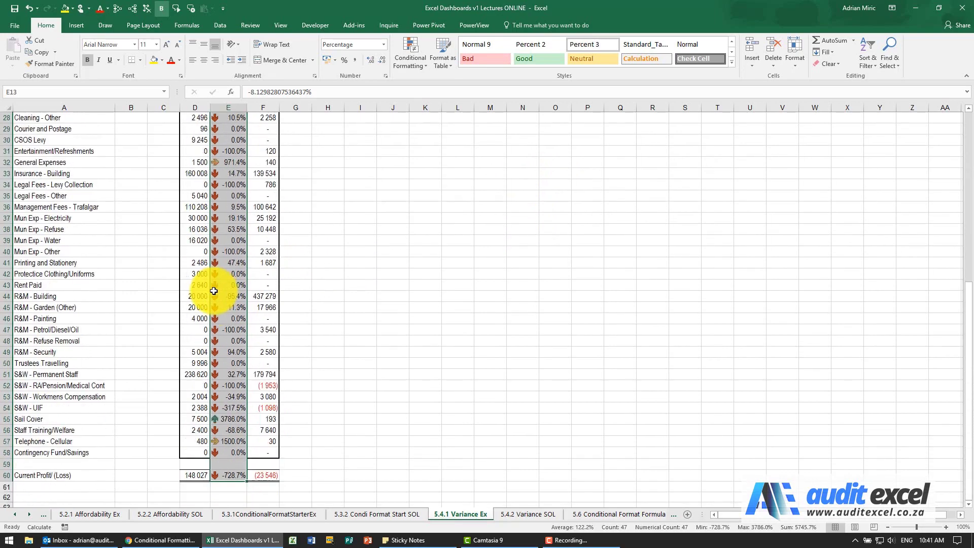
pyautogui.scroll(-1, 213, 291)
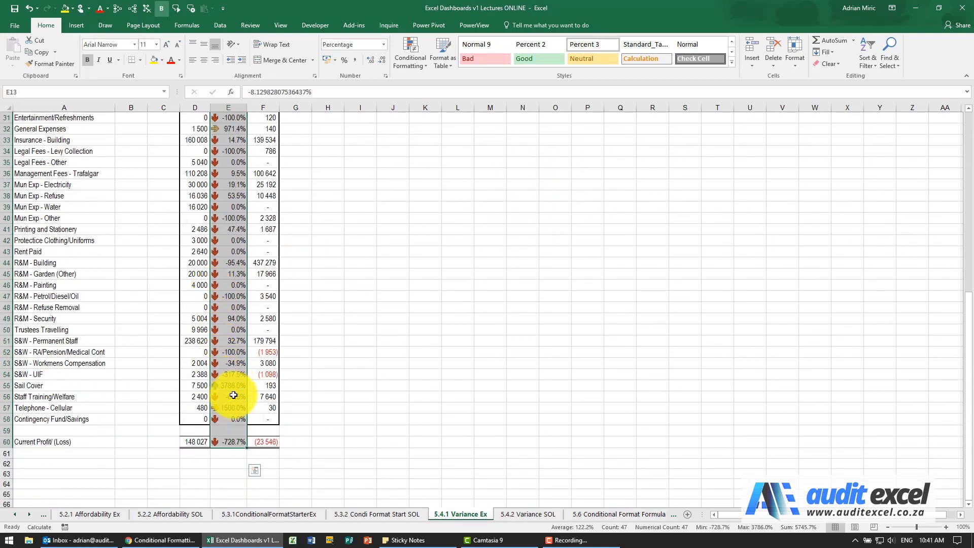
pyautogui.scroll(10, 341, 222)
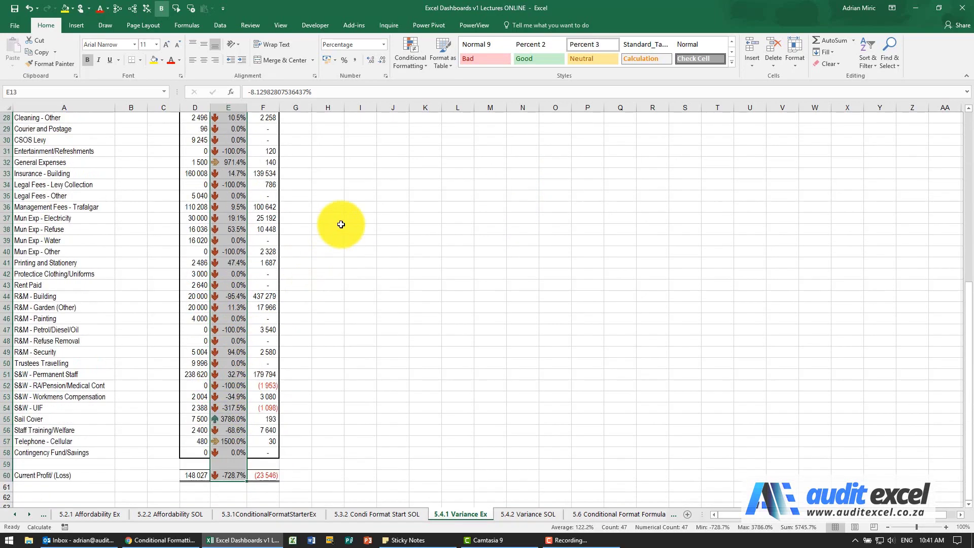
pyautogui.click(409, 59)
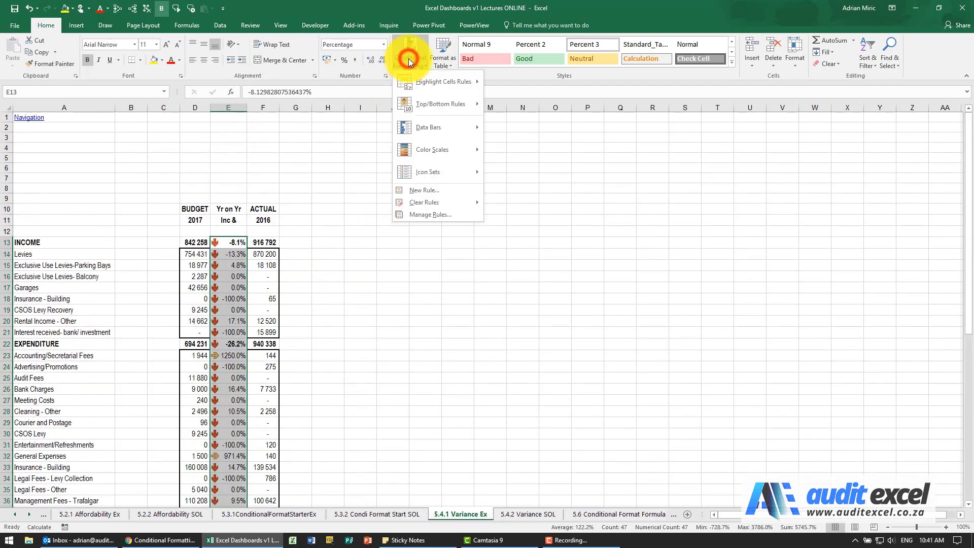
pyautogui.click(440, 215)
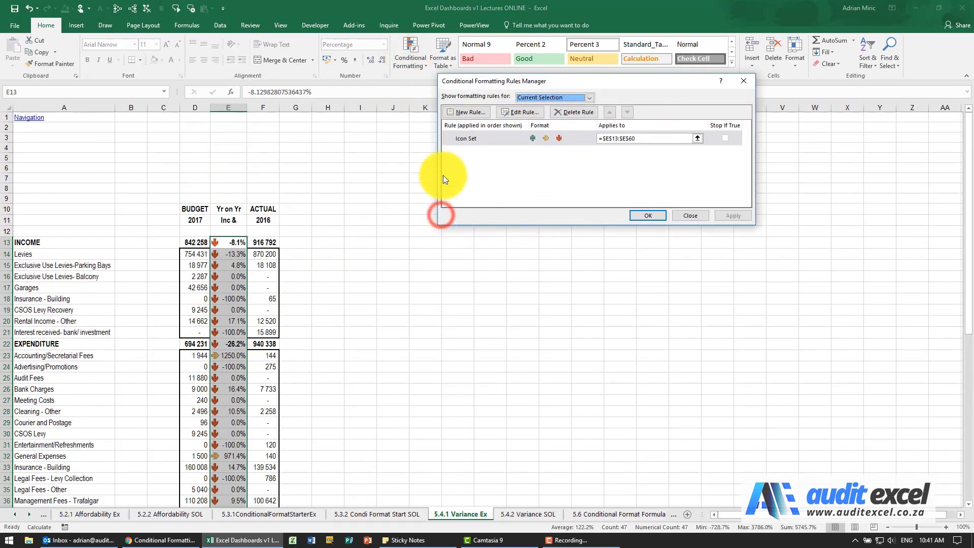
pyautogui.click(474, 132)
pyautogui.click(525, 111)
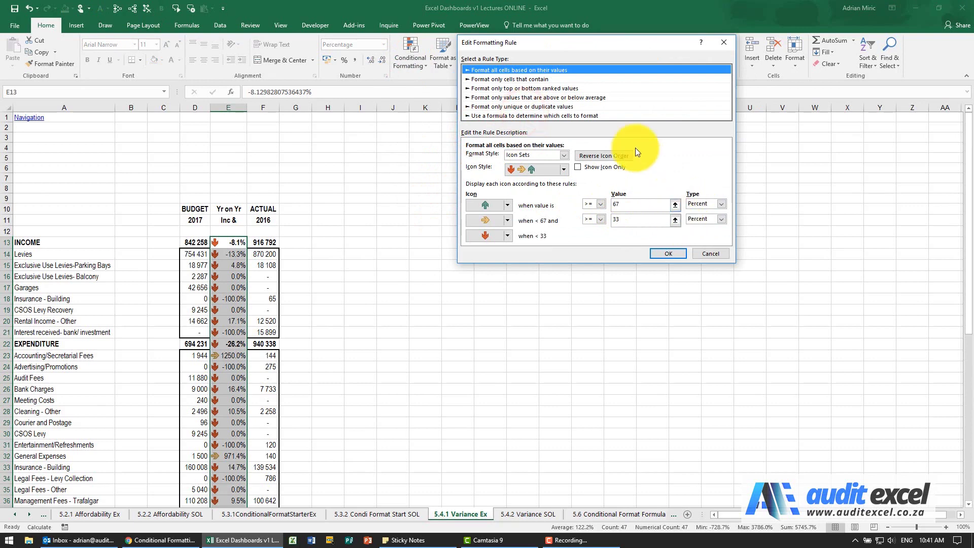
pyautogui.moveTo(572, 42); pyautogui.dragTo(425, 86)
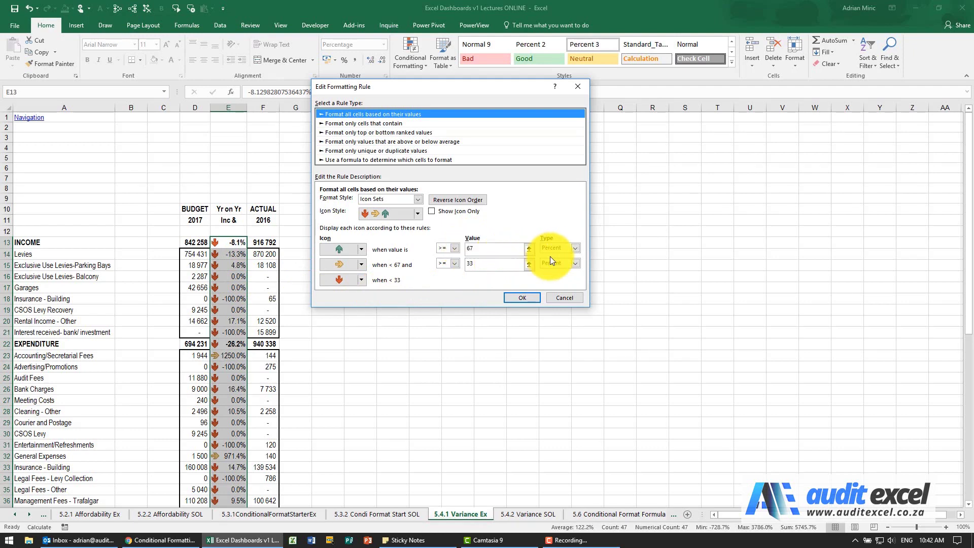
pyautogui.click(575, 248)
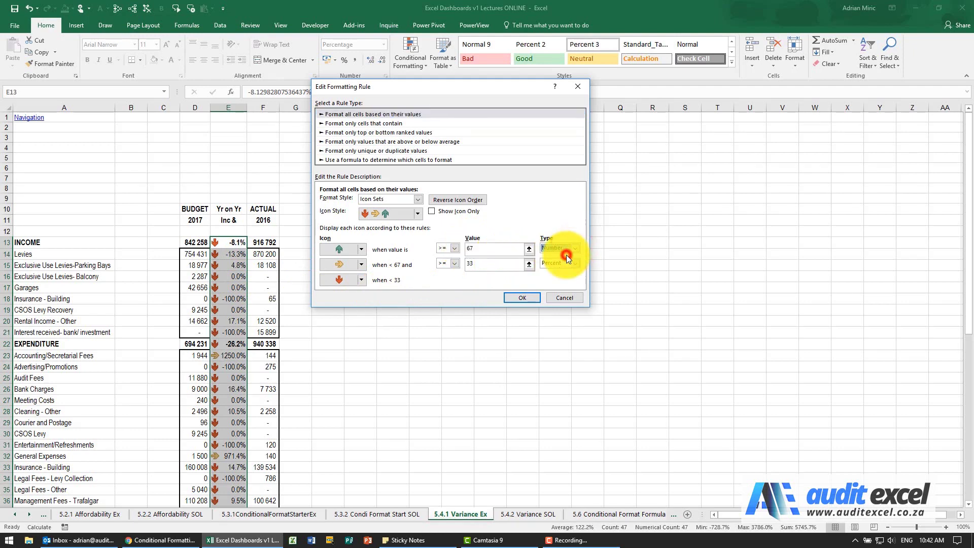
pyautogui.click(566, 256)
pyautogui.click(572, 262)
pyautogui.click(565, 273)
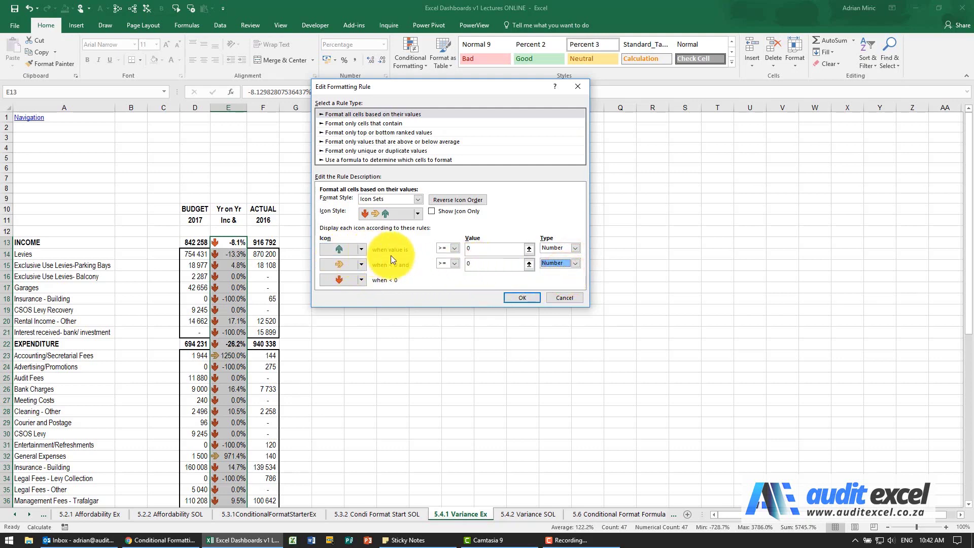
# Set the green up arrow's condition to > 0, leave the yellow arrow at >= 0, and apply the rule to E13:E60
pyautogui.click(471, 250)
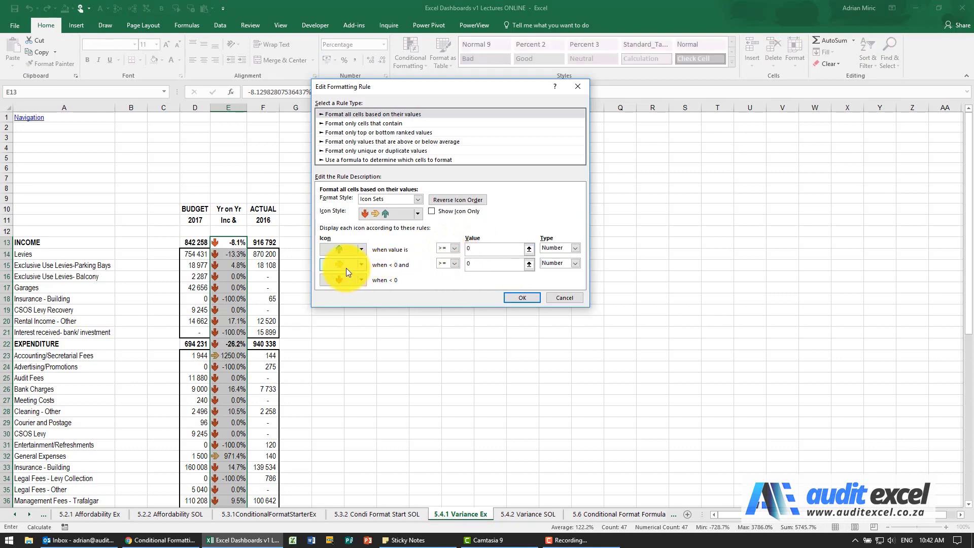
pyautogui.click(457, 247)
pyautogui.click(450, 262)
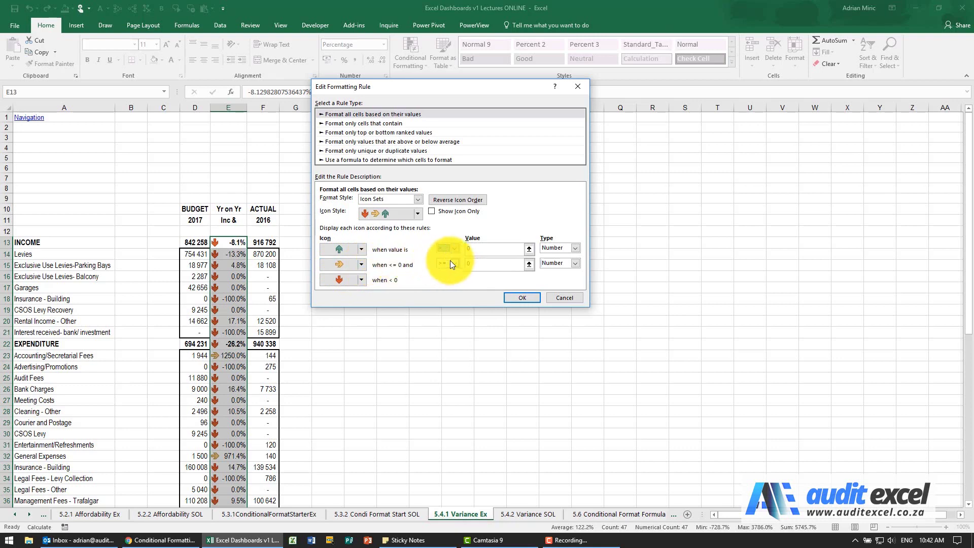
pyautogui.click(472, 262)
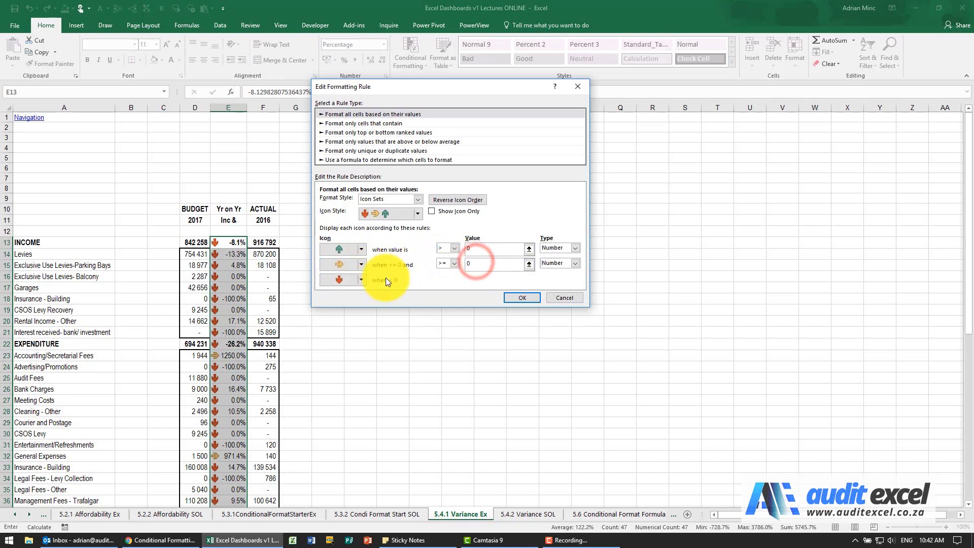
pyautogui.click(510, 297)
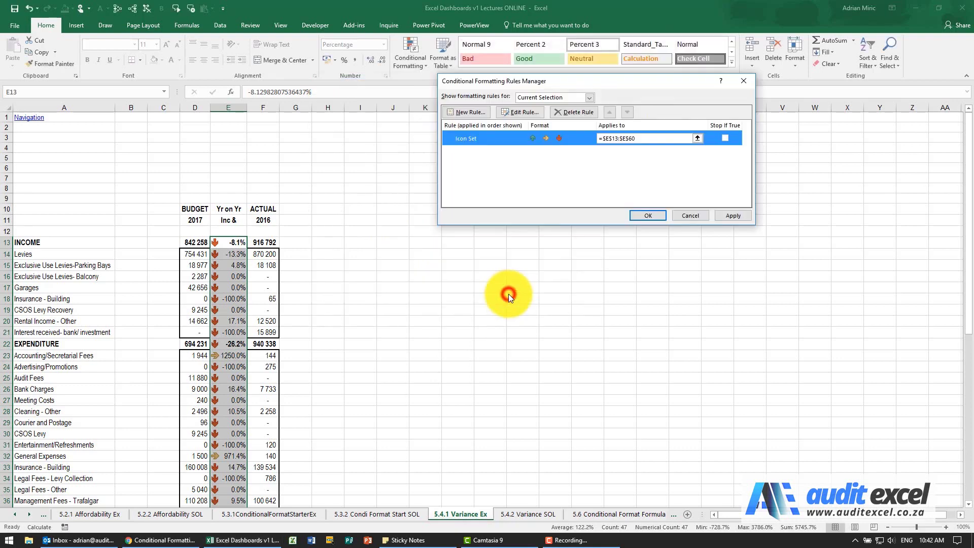
pyautogui.click(723, 218)
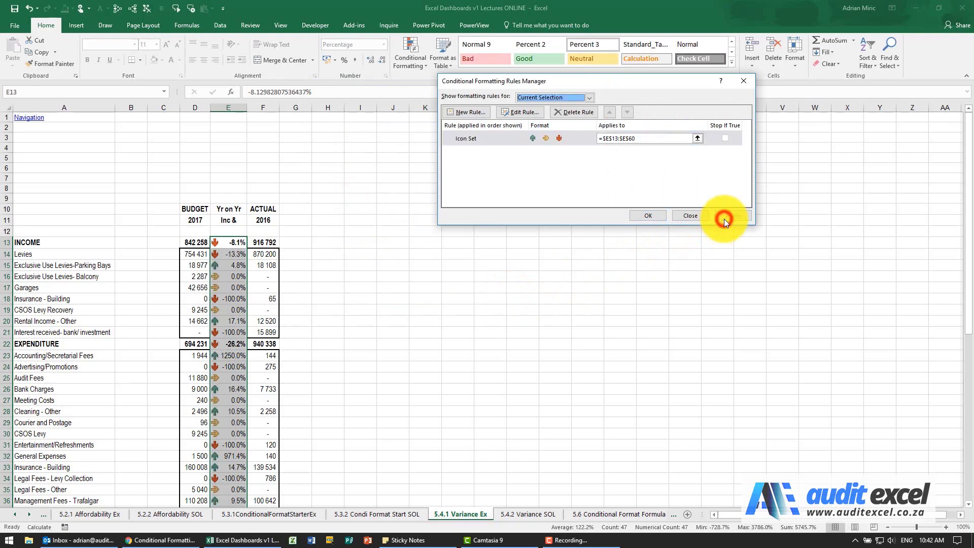
pyautogui.click(649, 214)
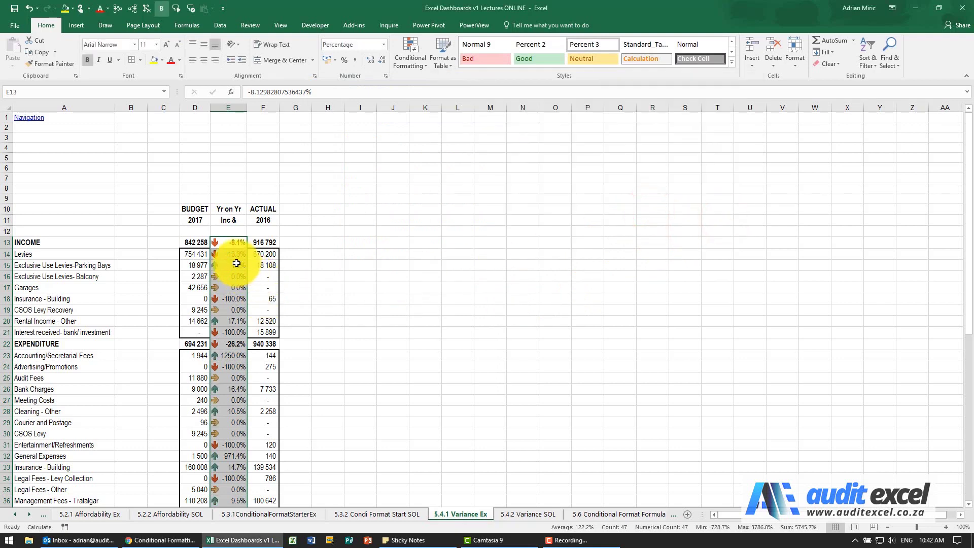
# Check the arrow icons in the year-on-year column against the percentages in E15, E16 and E22
pyautogui.scroll(-2, 236, 267)
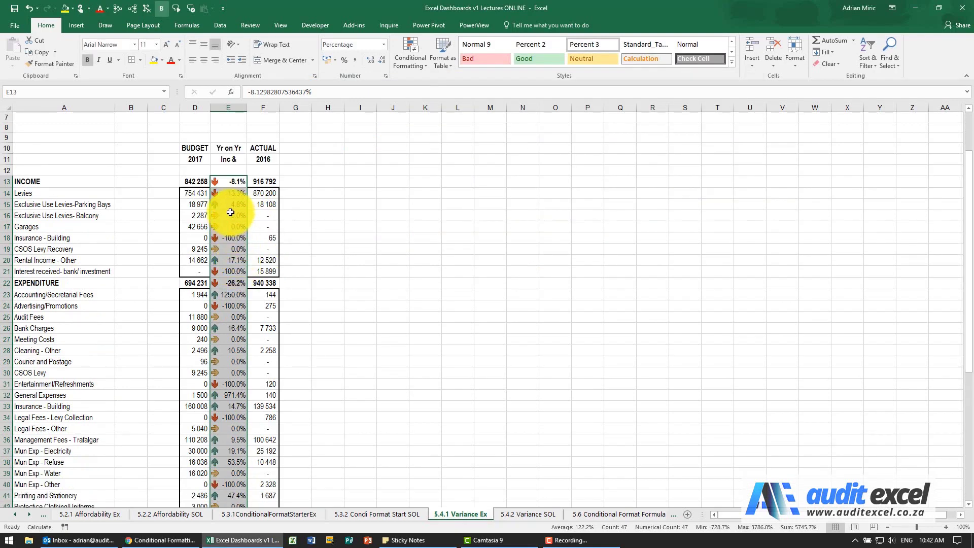
pyautogui.click(234, 205)
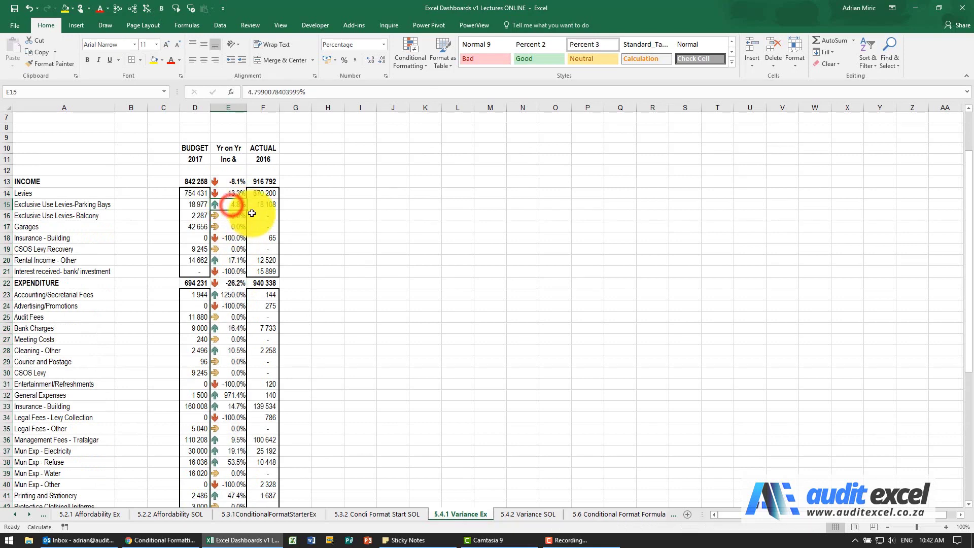
pyautogui.click(231, 215)
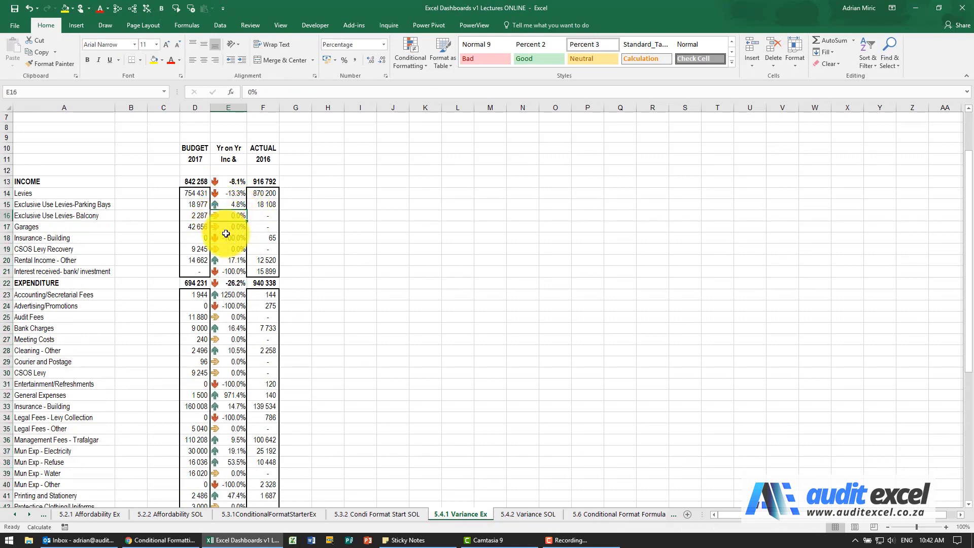
pyautogui.click(232, 282)
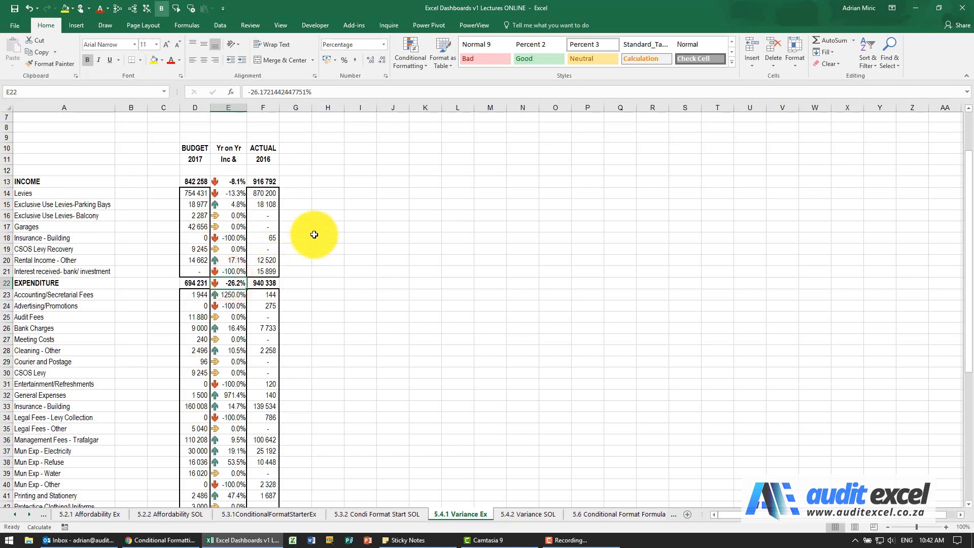
pyautogui.scroll(2, 315, 235)
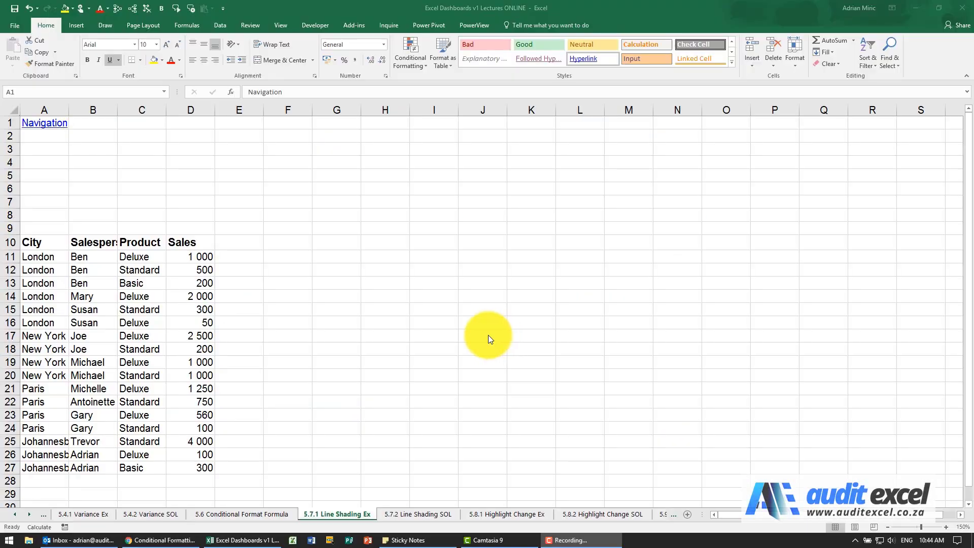
# Point out the first London row (A11:D11) and the first New York row (A17:D17) on the 5.7.1 Line Shading Ex sheet
pyautogui.click(464, 333)
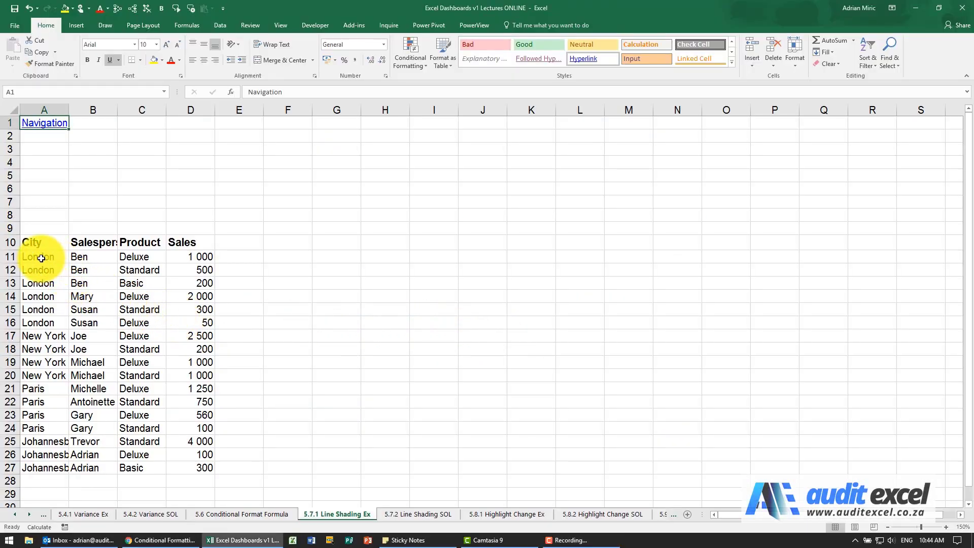
pyautogui.moveTo(39, 257); pyautogui.dragTo(183, 254)
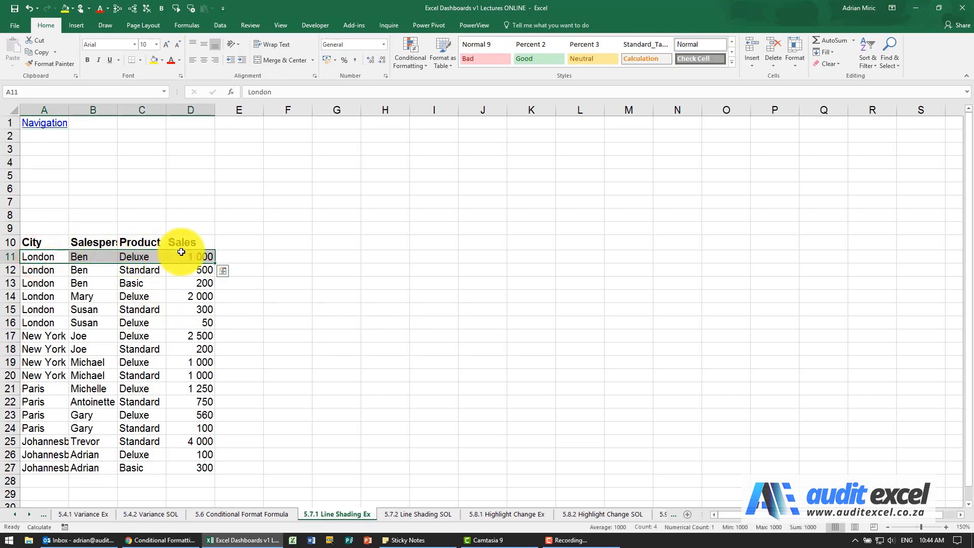
pyautogui.moveTo(48, 336); pyautogui.dragTo(194, 336)
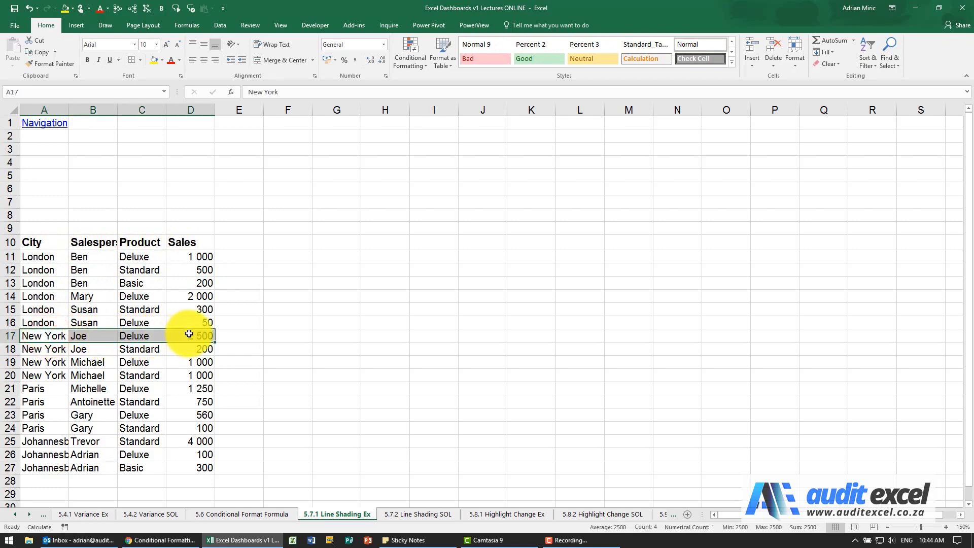
# Test the shading on the 5.7.2 Line Shading SOL sheet by changing the city in A17 to London
pyautogui.click(407, 513)
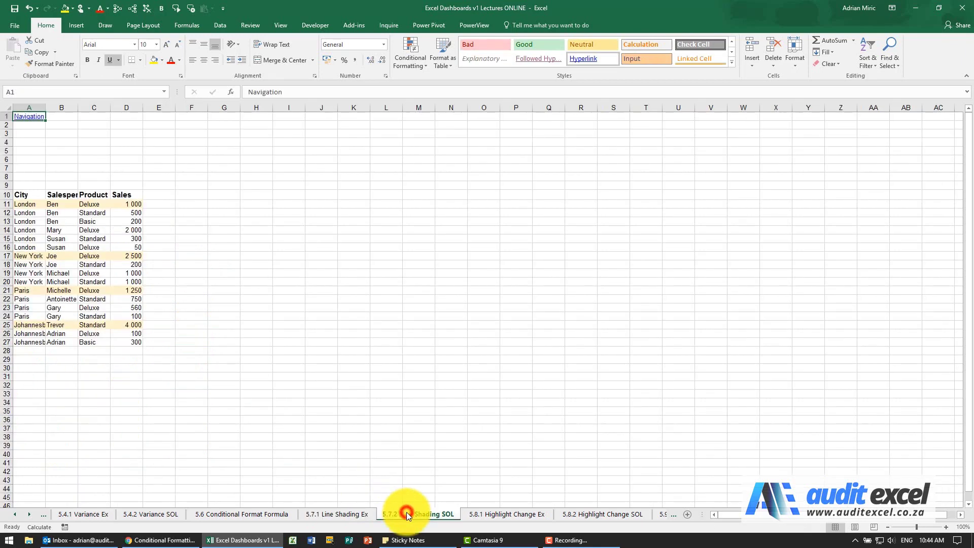
pyautogui.click(947, 528)
pyautogui.click(947, 527)
pyautogui.click(947, 528)
pyautogui.click(947, 528)
pyautogui.click(947, 528)
pyautogui.click(947, 528)
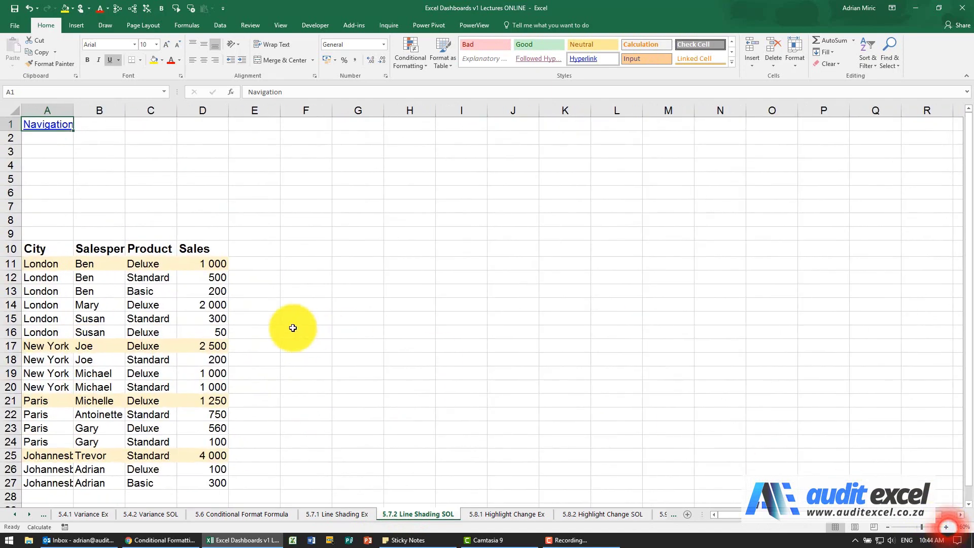
pyautogui.click(60, 350)
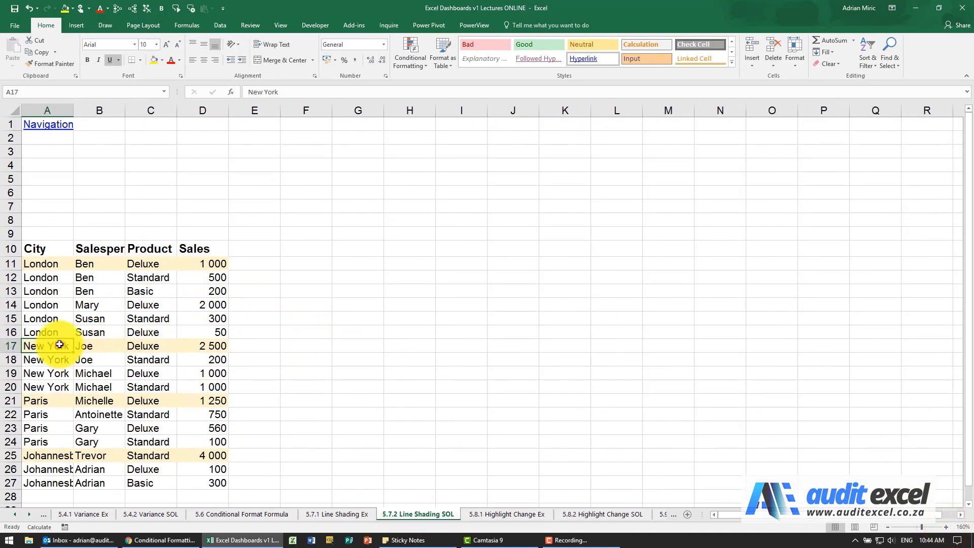
pyautogui.write('London')
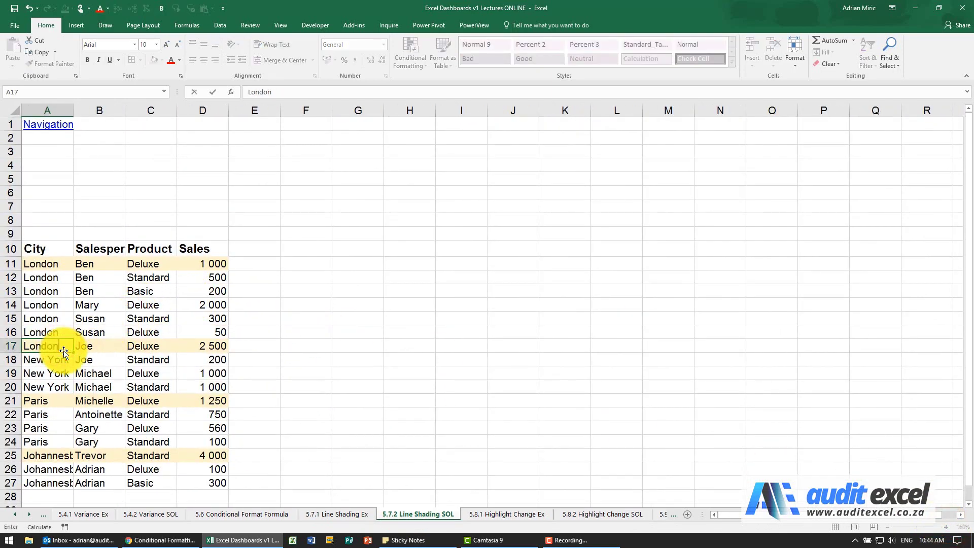
pyautogui.press('Return')
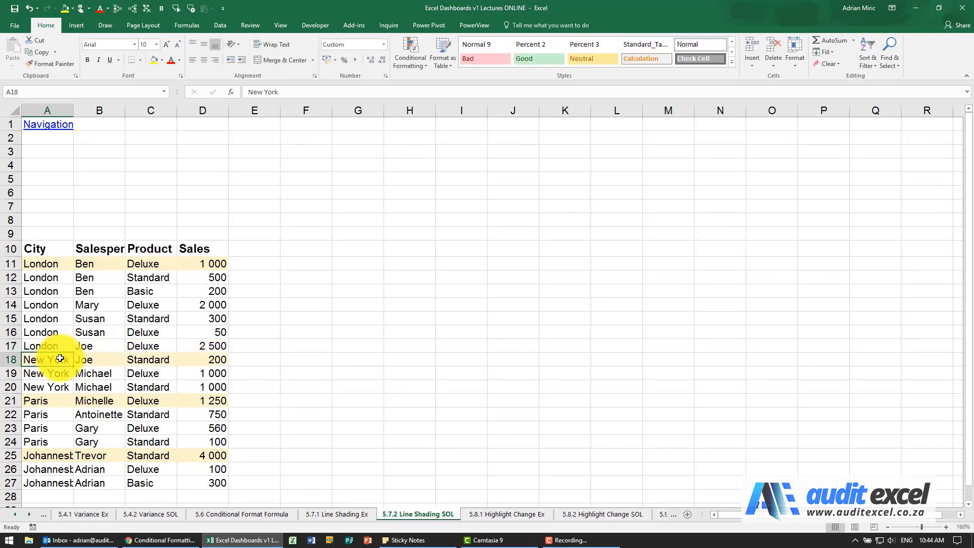
# Start a formula-based conditional formatting rule for A11:D27 on the 5.7.1 Line Shading Ex sheet
pyautogui.click(324, 507)
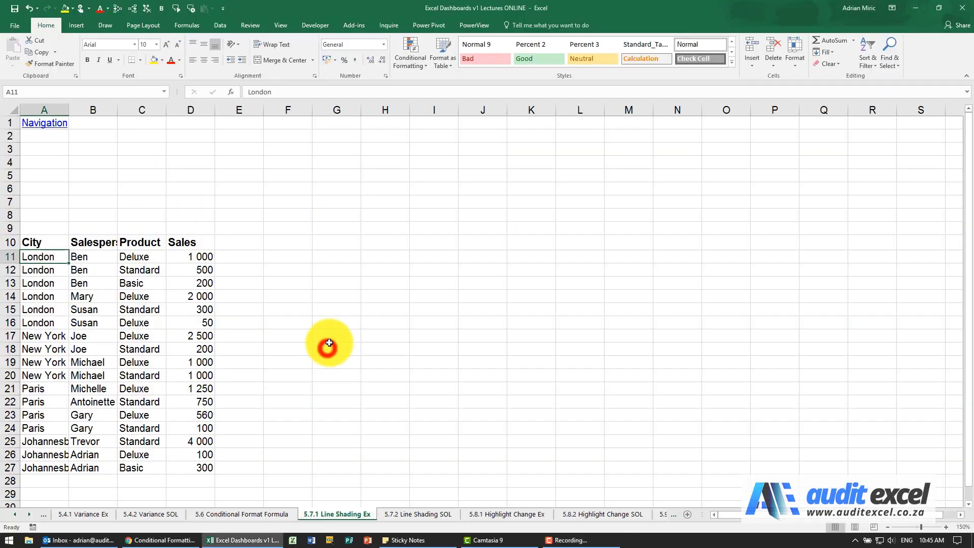
pyautogui.scroll(-1, 326, 344)
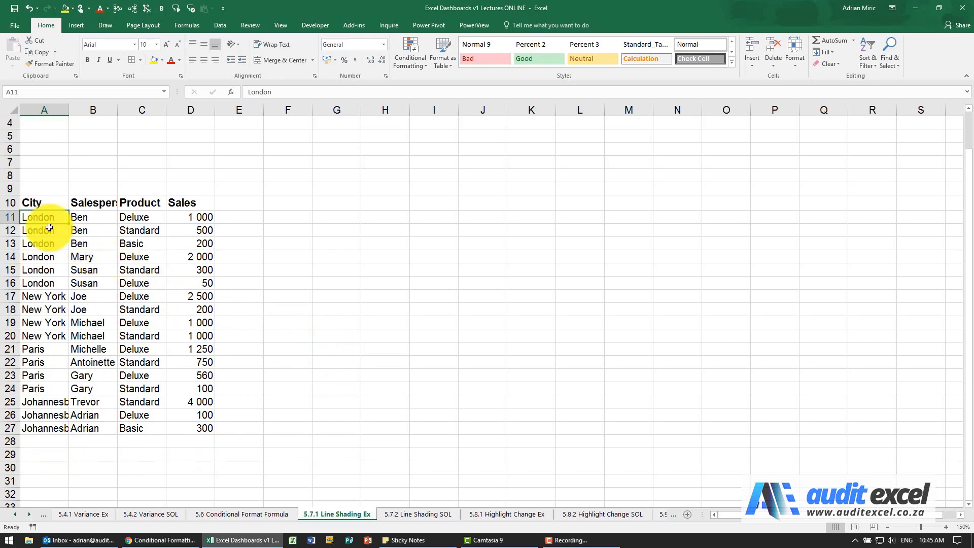
pyautogui.moveTo(46, 218); pyautogui.dragTo(48, 231)
pyautogui.moveTo(120, 235); pyautogui.dragTo(189, 430)
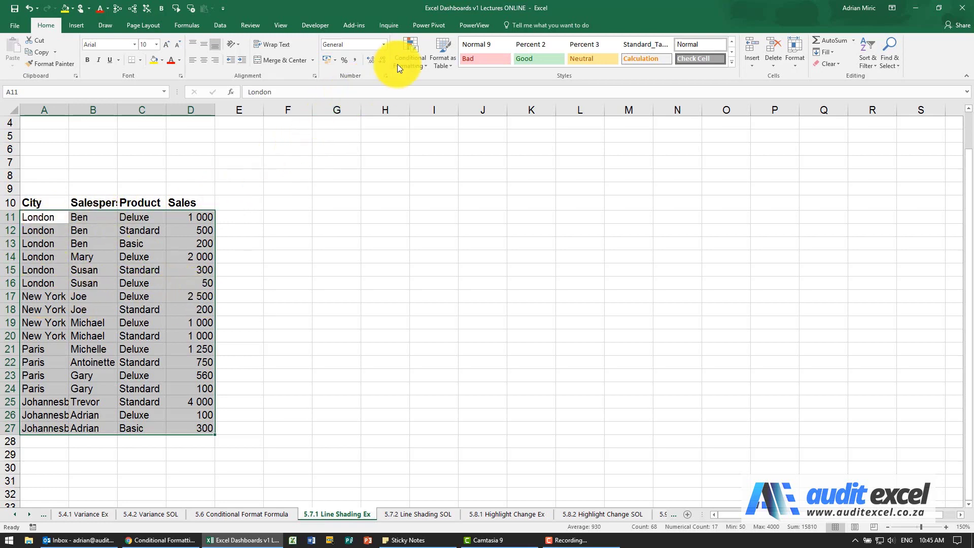
pyautogui.click(410, 57)
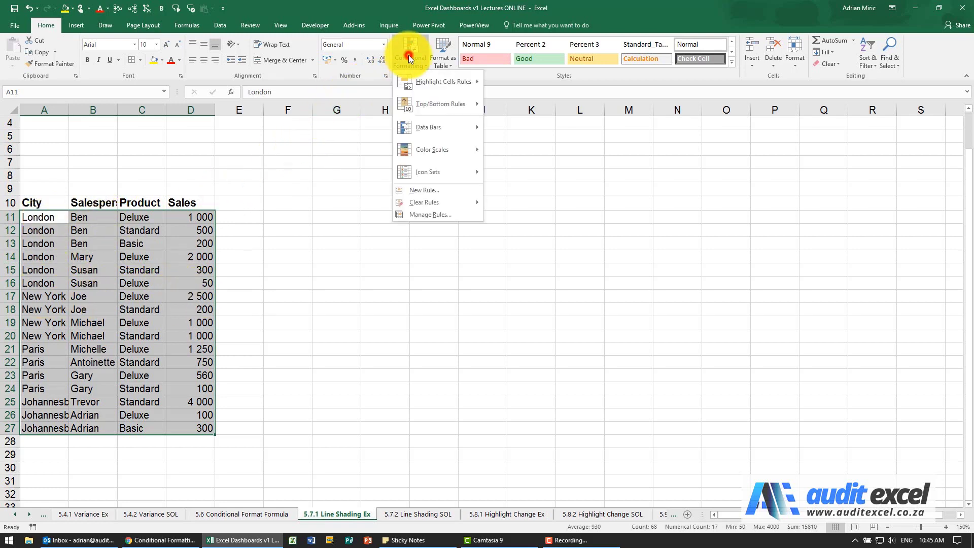
pyautogui.click(430, 189)
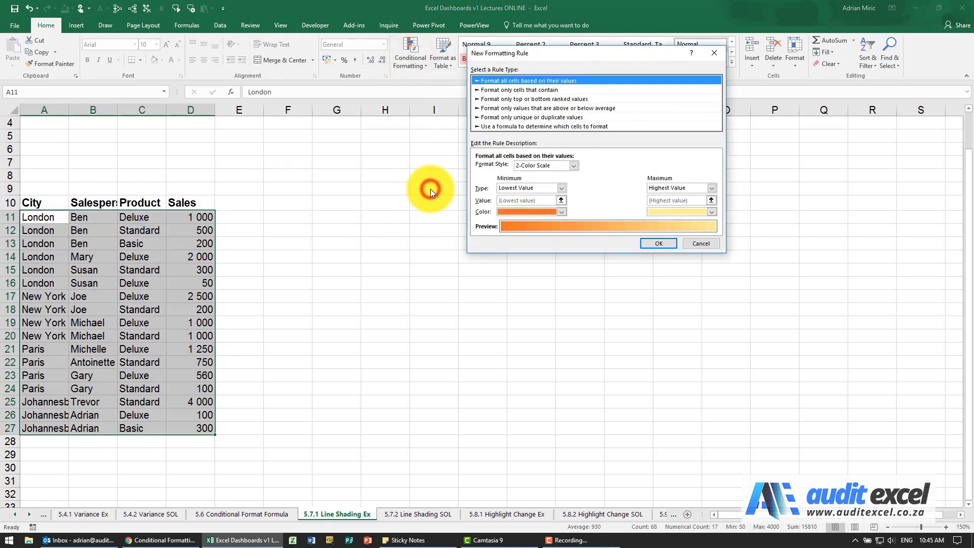
pyautogui.click(499, 126)
pyautogui.moveTo(508, 52); pyautogui.dragTo(286, 104)
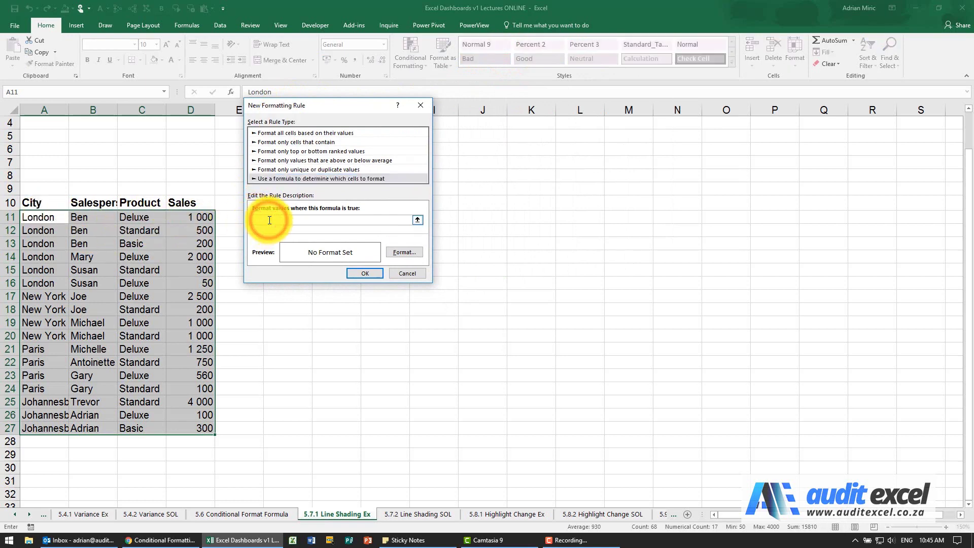
# Enter =$A11<>$A10 as the rule's formula, with only the column references fixed
pyautogui.click(39, 219)
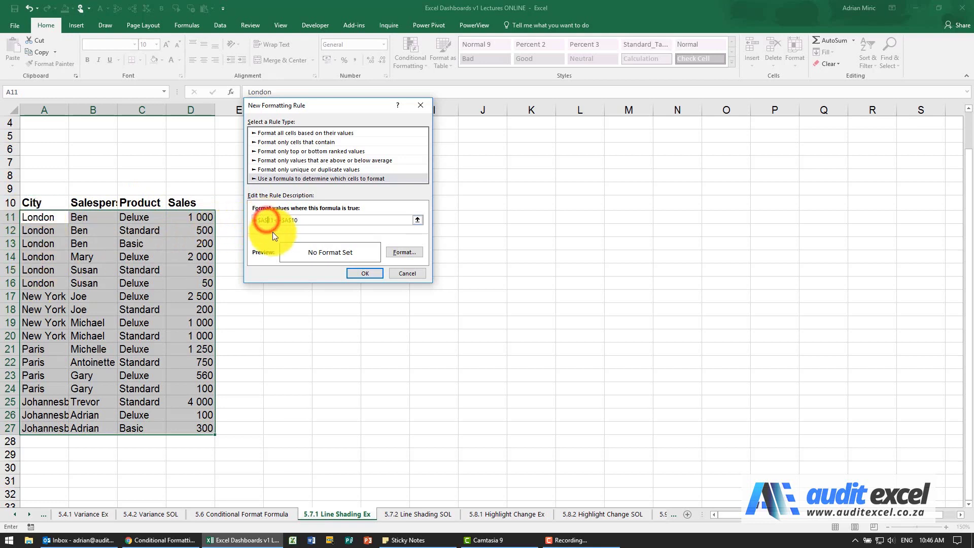
pyautogui.press('BackSpace')
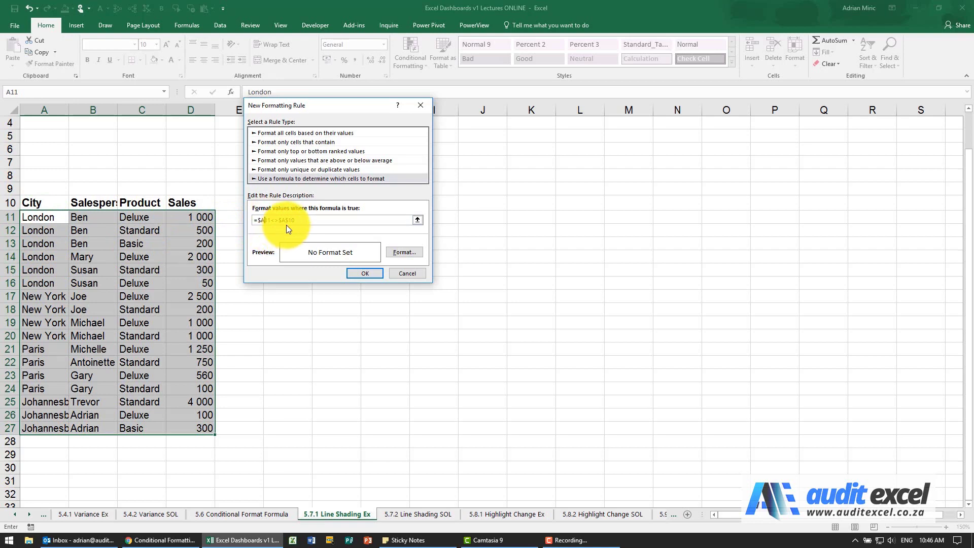
pyautogui.click(288, 220)
# Give the rule a light gold fill and apply it to the selected table
pyautogui.click(403, 252)
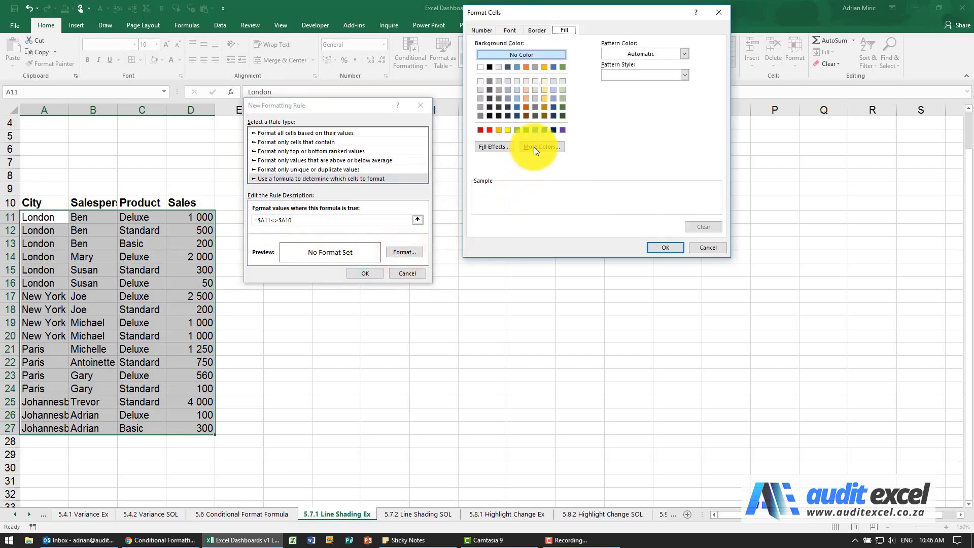
pyautogui.click(544, 82)
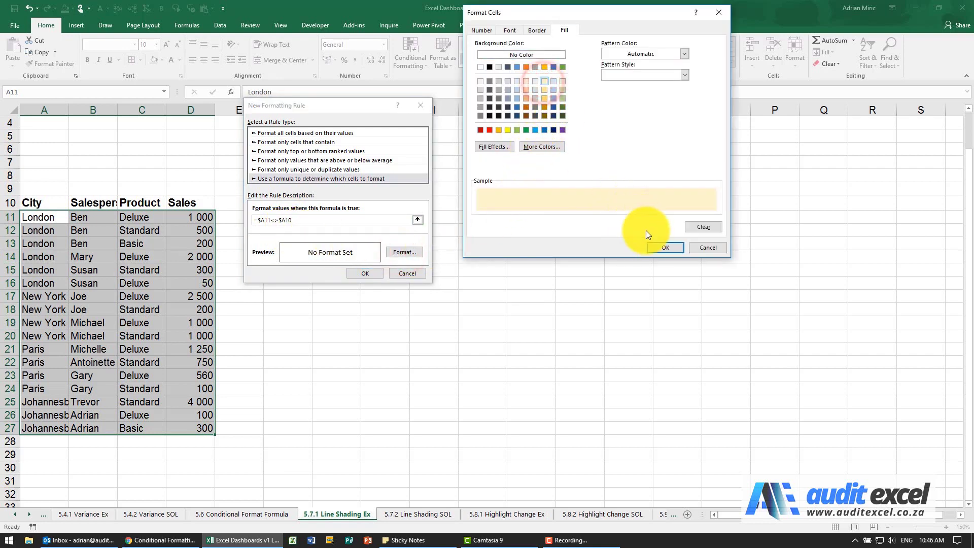
pyautogui.click(654, 249)
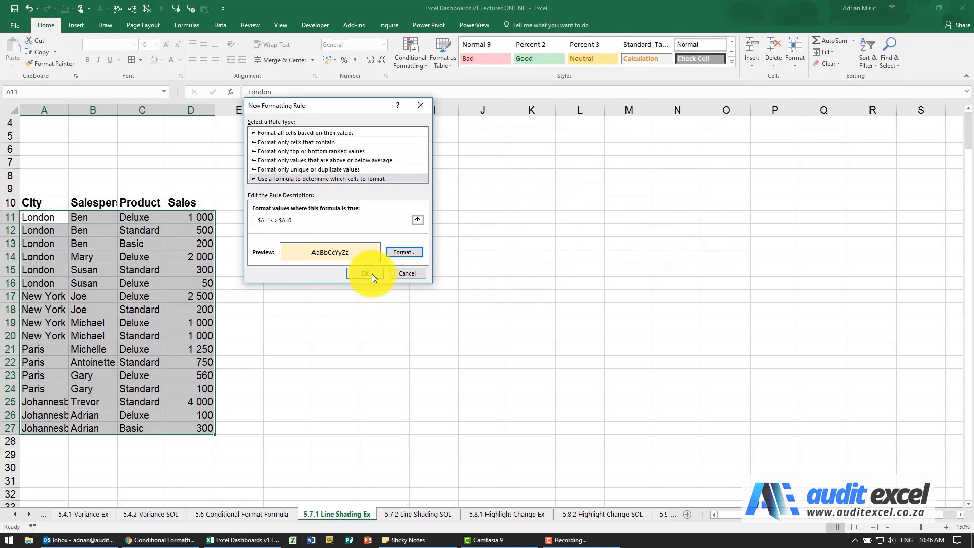
pyautogui.click(373, 273)
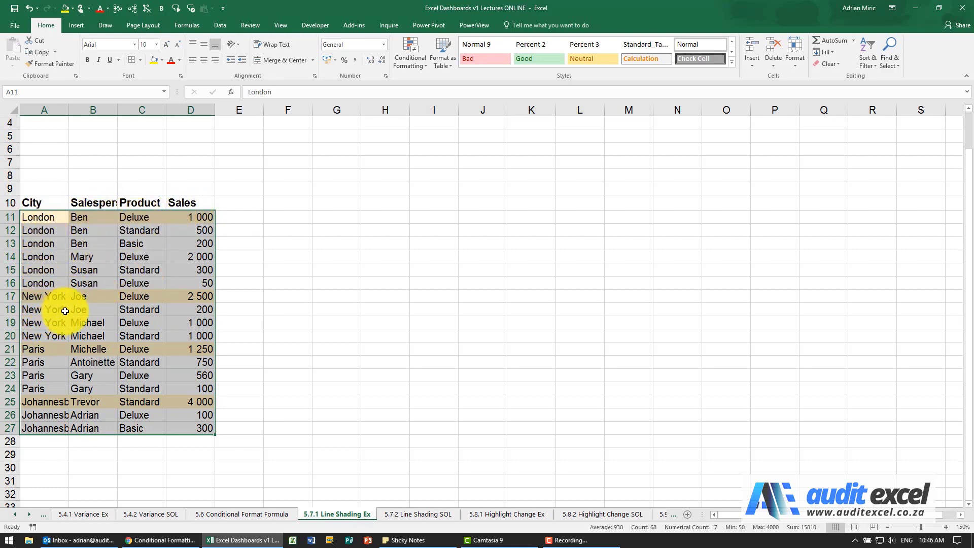
# Test the city shading by changing the city in A16 to New York
pyautogui.click(52, 282)
pyautogui.write('New York')
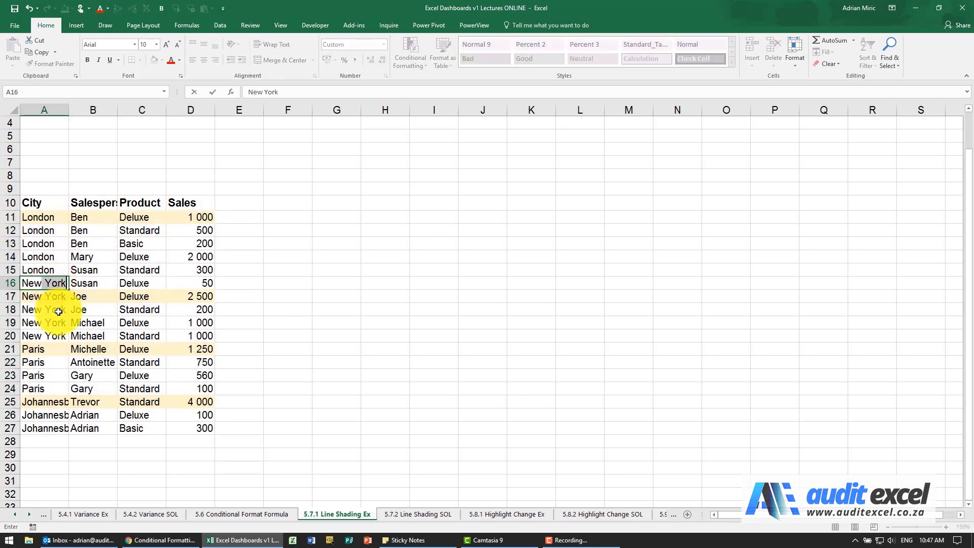
pyautogui.press('Return')
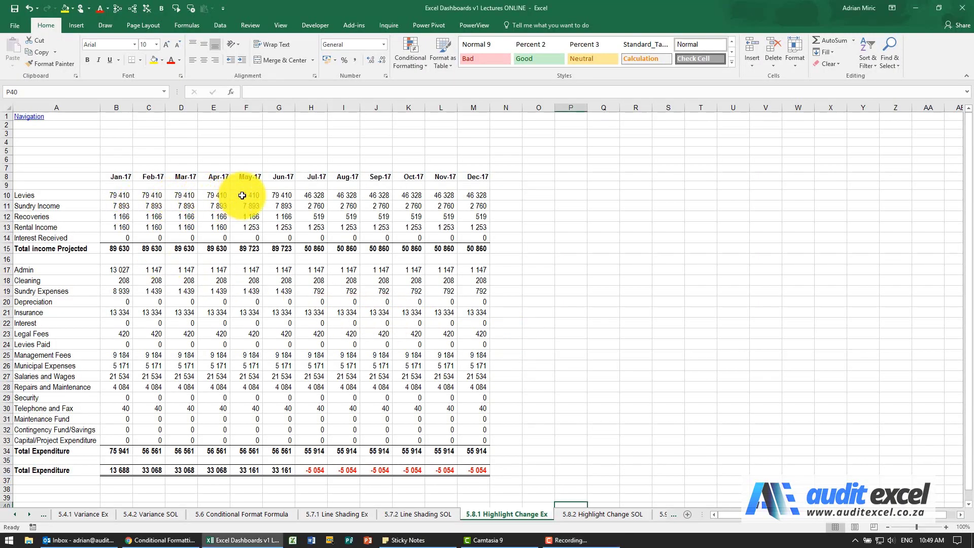
# Compare the January and February Levies in B10 and C10 on the 5.8.1 Highlight Change Ex sheet
pyautogui.click(120, 195)
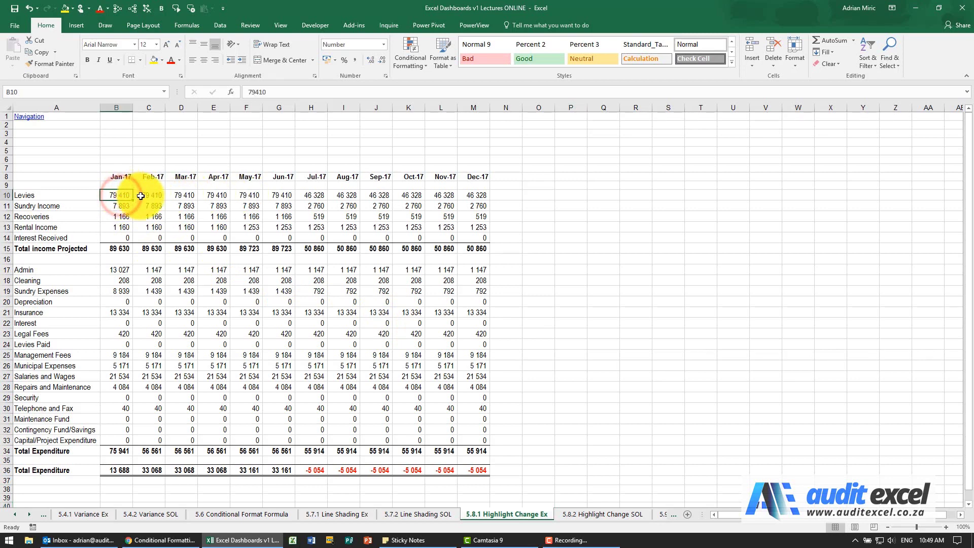
pyautogui.click(143, 196)
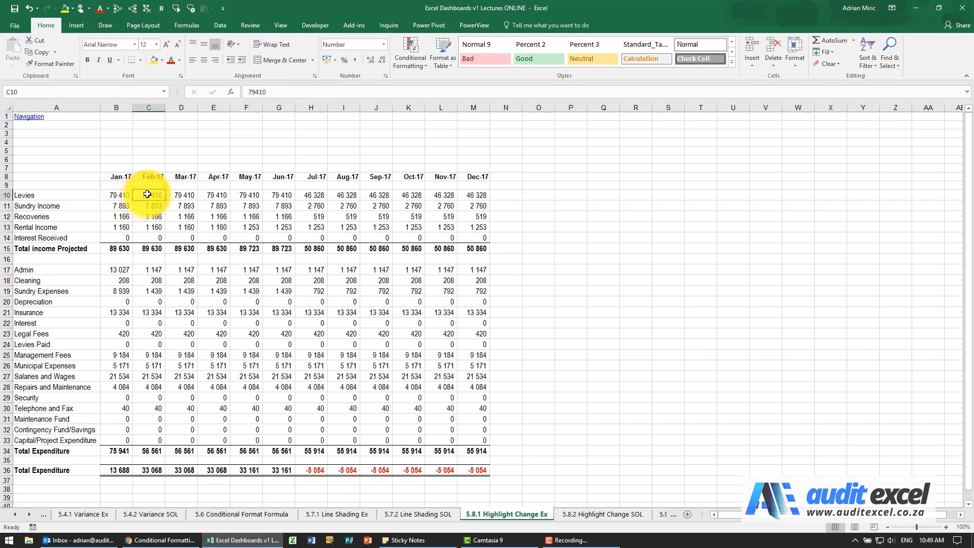
pyautogui.click(118, 195)
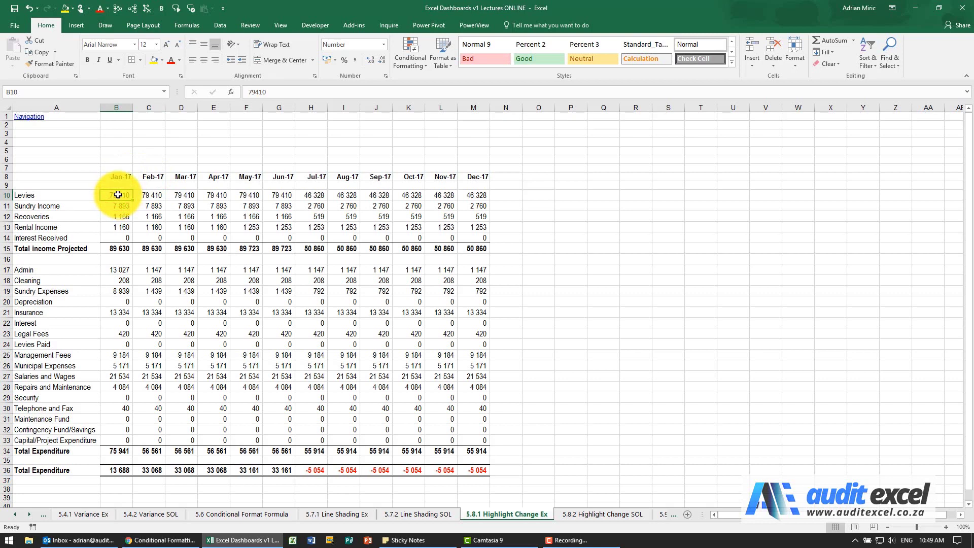
# Start a formula-based conditional formatting rule for the combined ranges B10:M15, B17:M34 and B36:M36
pyautogui.moveTo(117, 194); pyautogui.dragTo(477, 248)
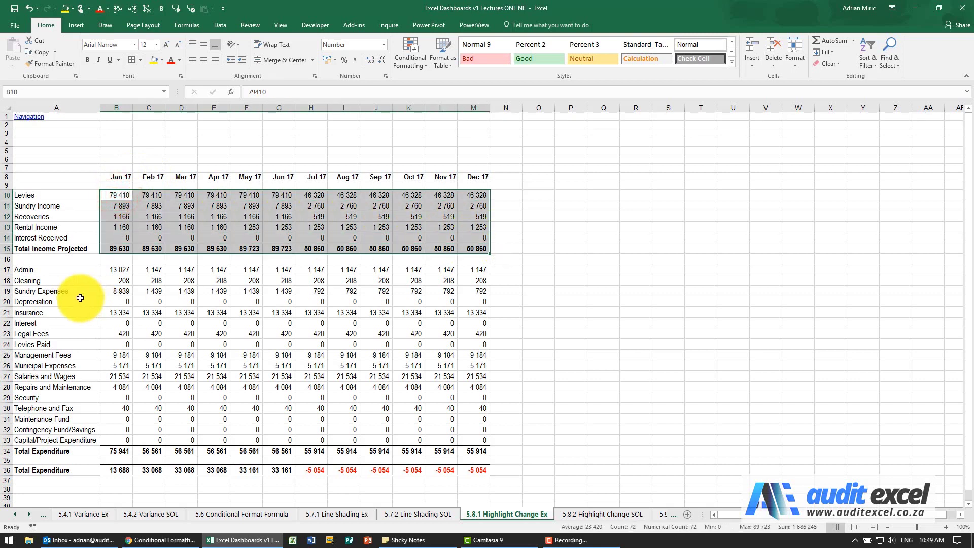
pyautogui.moveTo(117, 269); pyautogui.dragTo(475, 451)
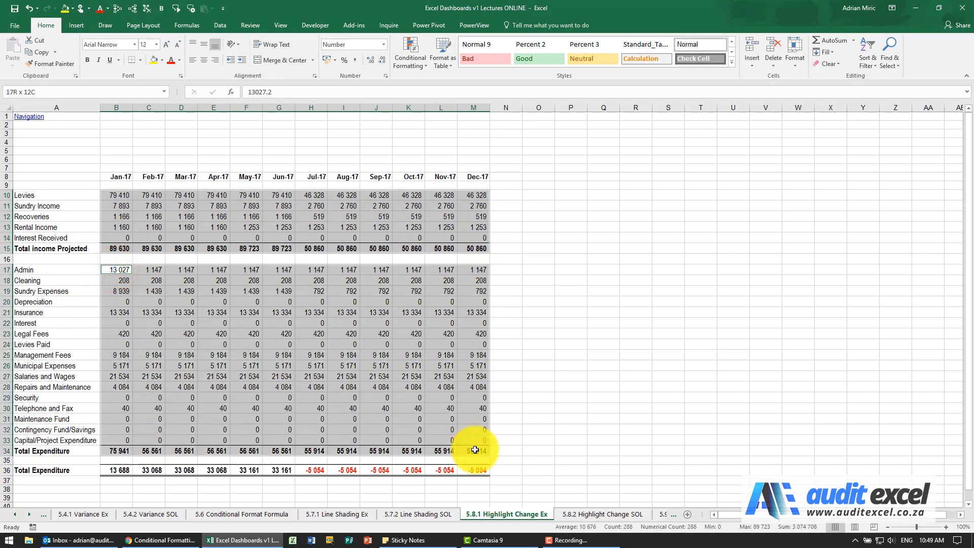
pyautogui.moveTo(117, 471); pyautogui.dragTo(474, 471)
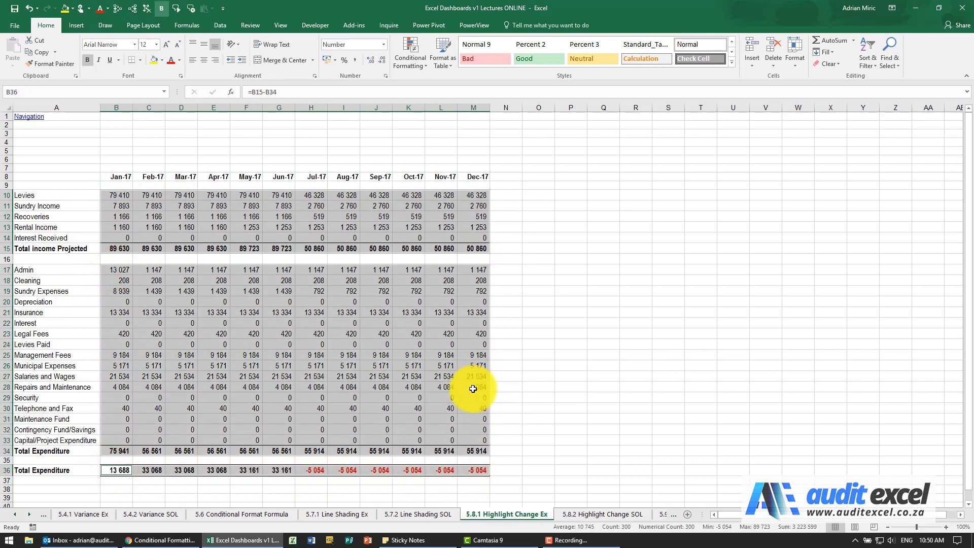
pyautogui.click(410, 56)
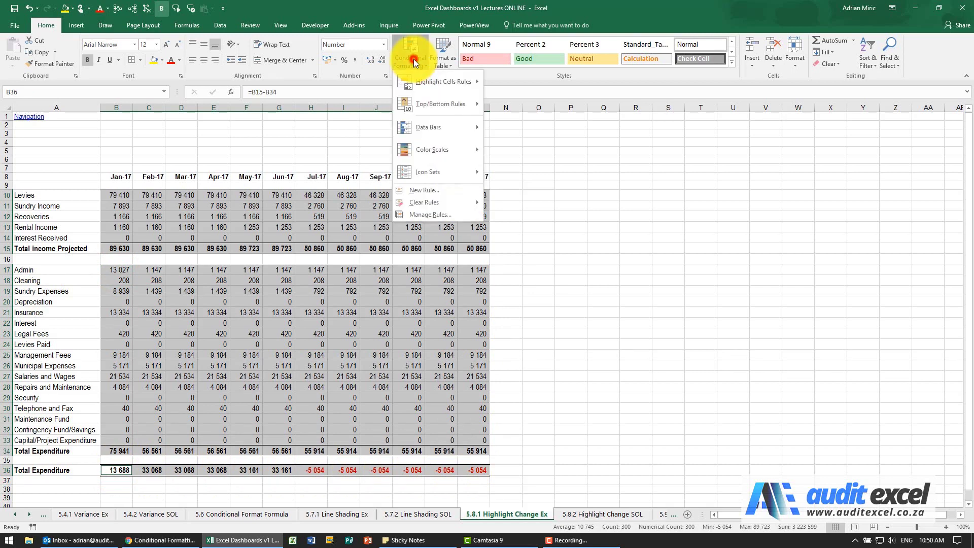
pyautogui.click(431, 190)
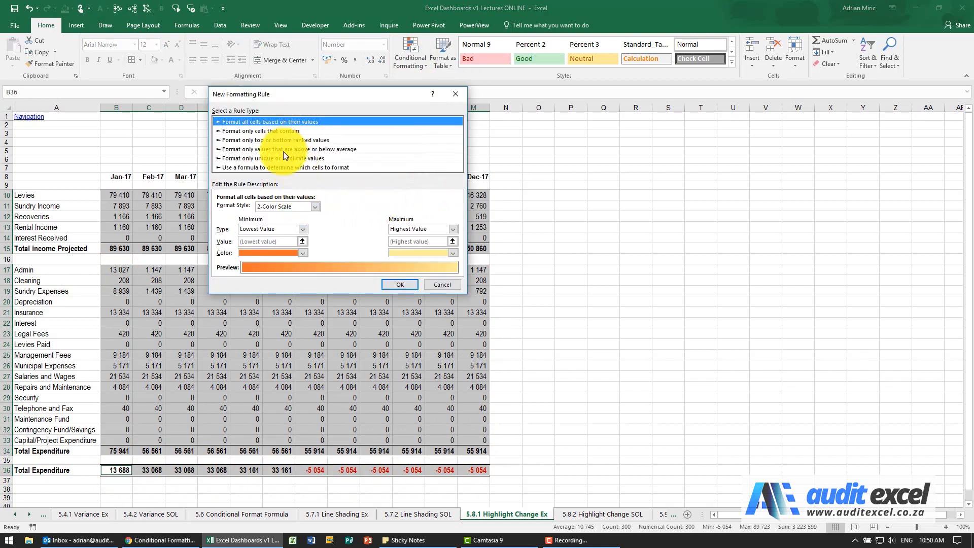
pyautogui.click(282, 167)
pyautogui.moveTo(281, 96); pyautogui.dragTo(601, 116)
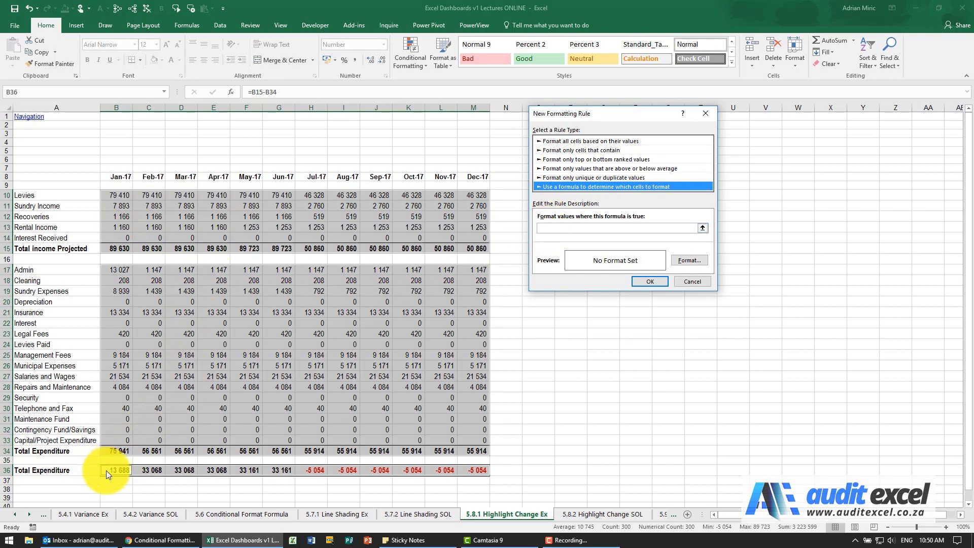
# Enter =B36<>A36 as the rule's formula, with both cell references fully relative
pyautogui.click(546, 229)
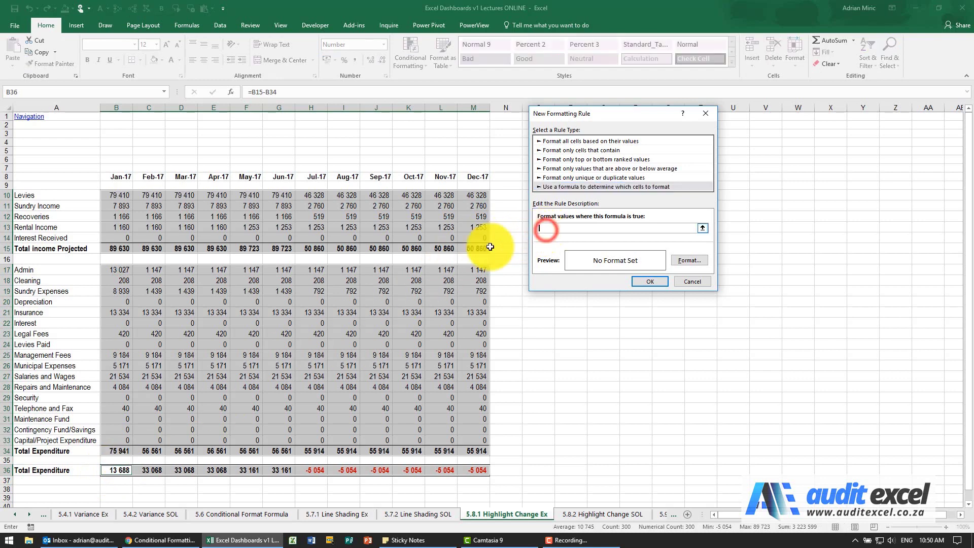
pyautogui.click(119, 471)
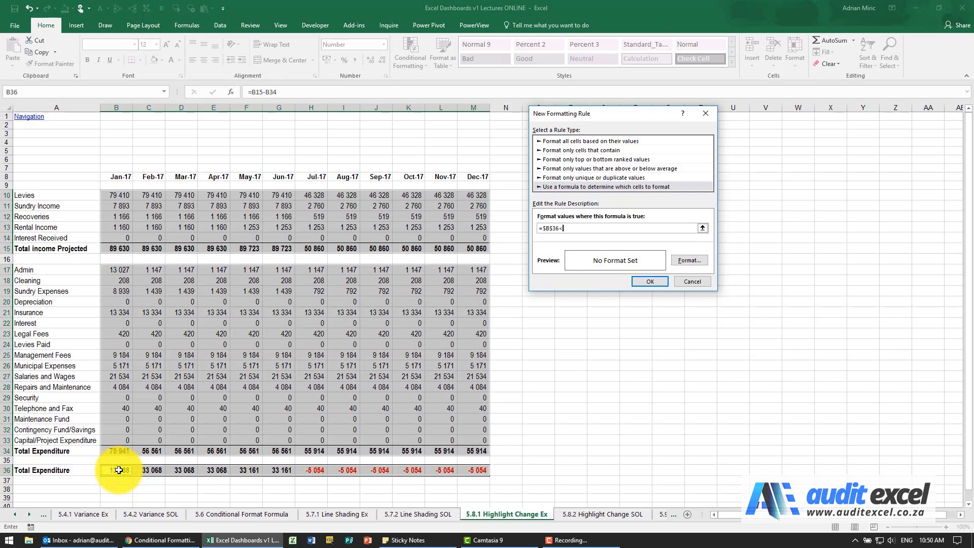
pyautogui.click(72, 470)
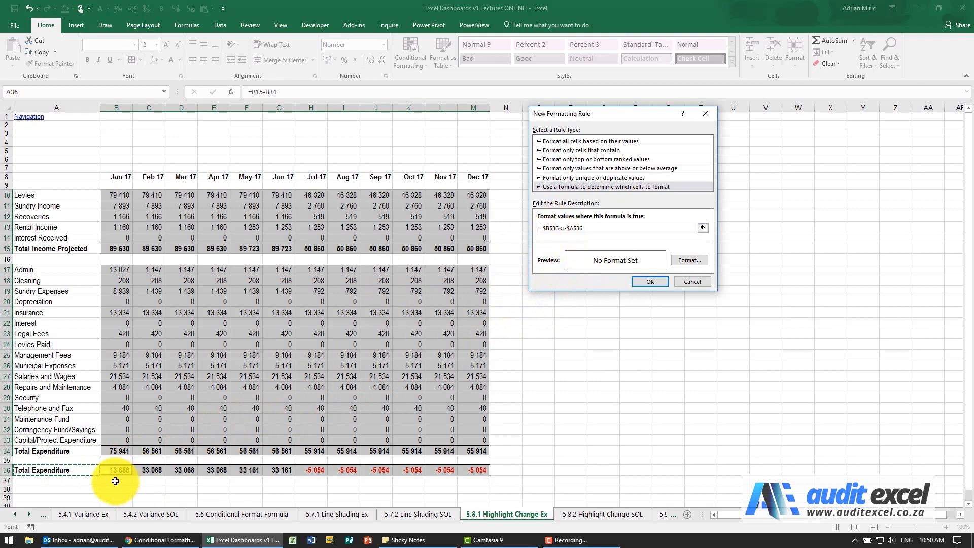
pyautogui.click(550, 229)
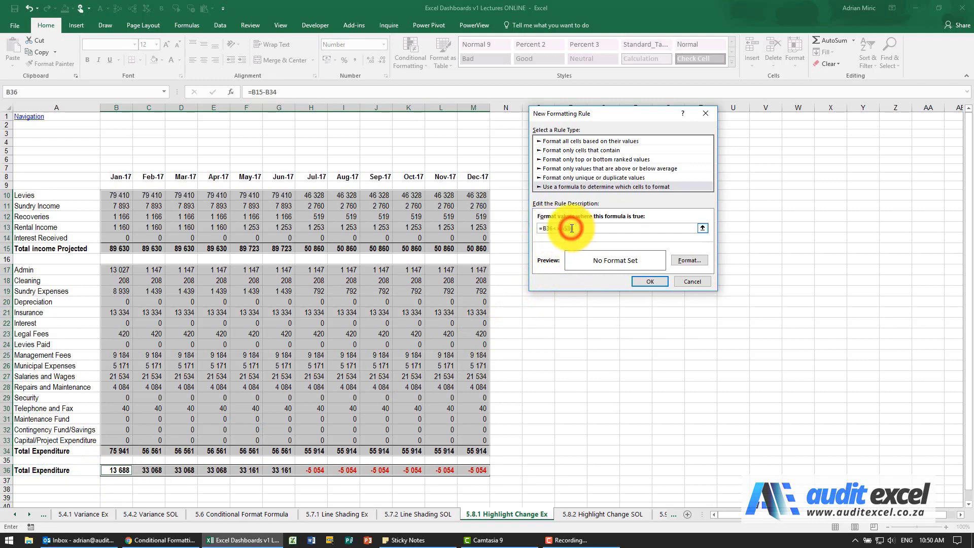
pyautogui.click(572, 229)
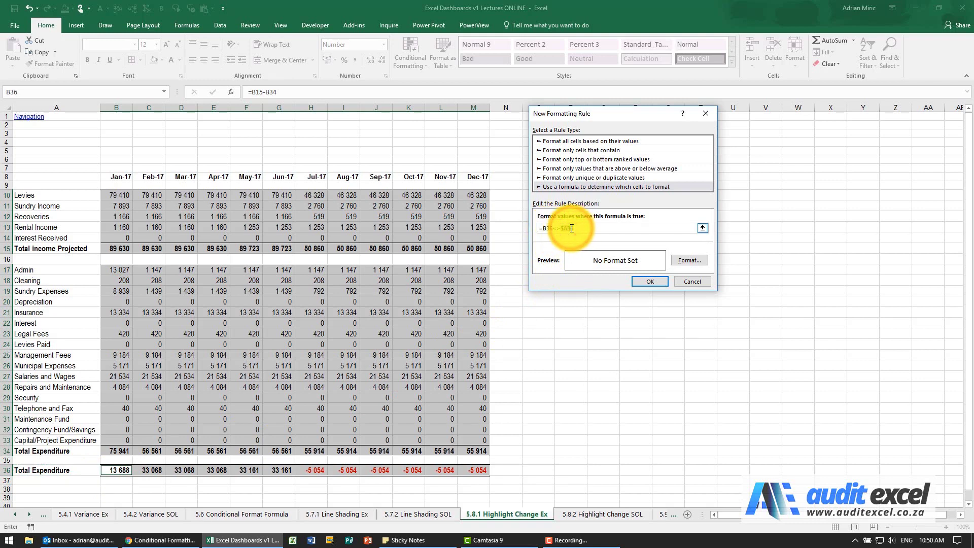
# Set a light gold fill for the month-to-month change rule, apply it and deselect the ranges
pyautogui.click(683, 261)
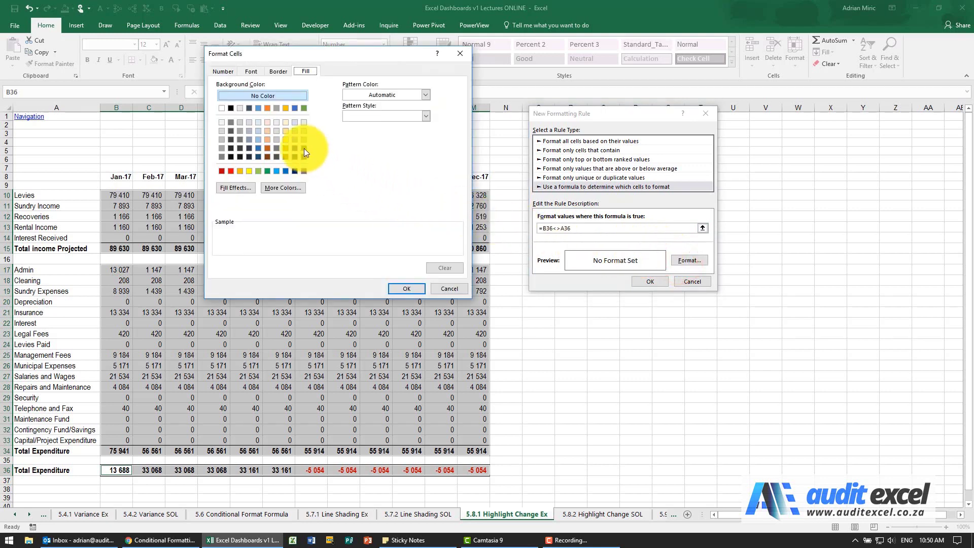
pyautogui.click(285, 123)
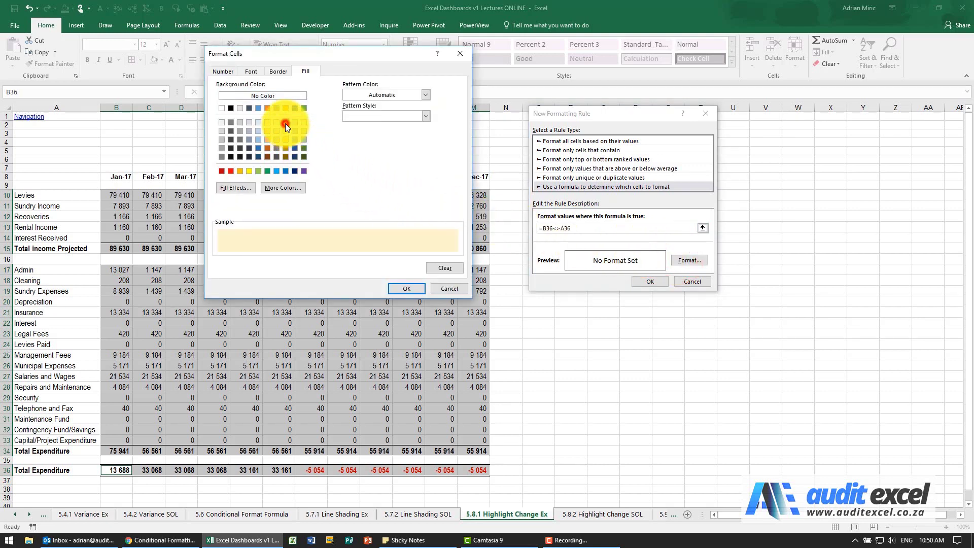
pyautogui.click(405, 289)
pyautogui.click(639, 282)
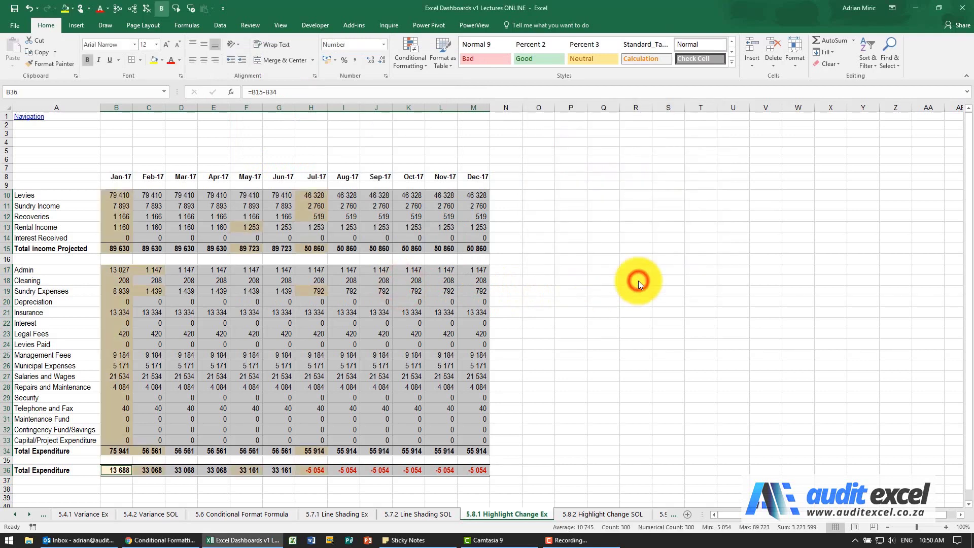
pyautogui.click(529, 287)
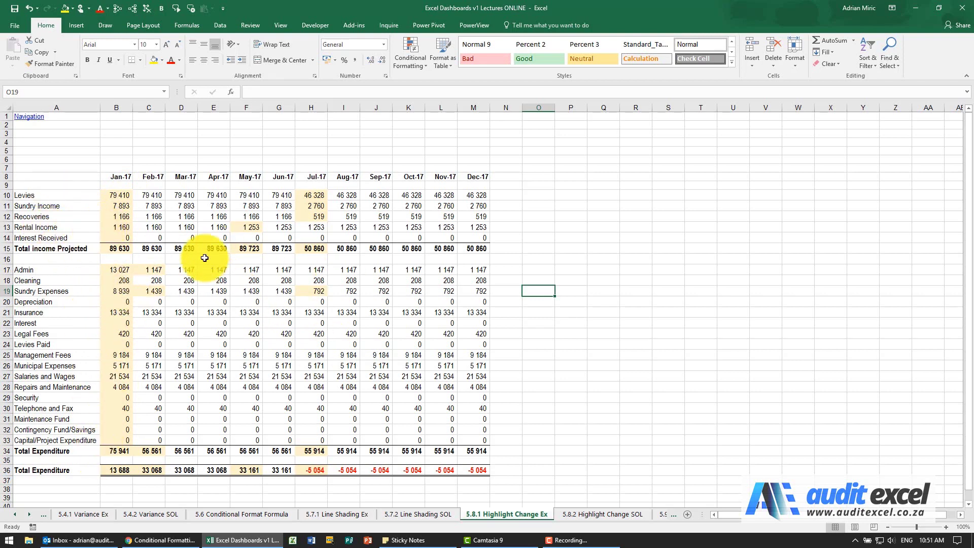
# Clear the conditional formatting rules from the January cells B10:B36 and deselect the range
pyautogui.moveTo(124, 195); pyautogui.dragTo(125, 472)
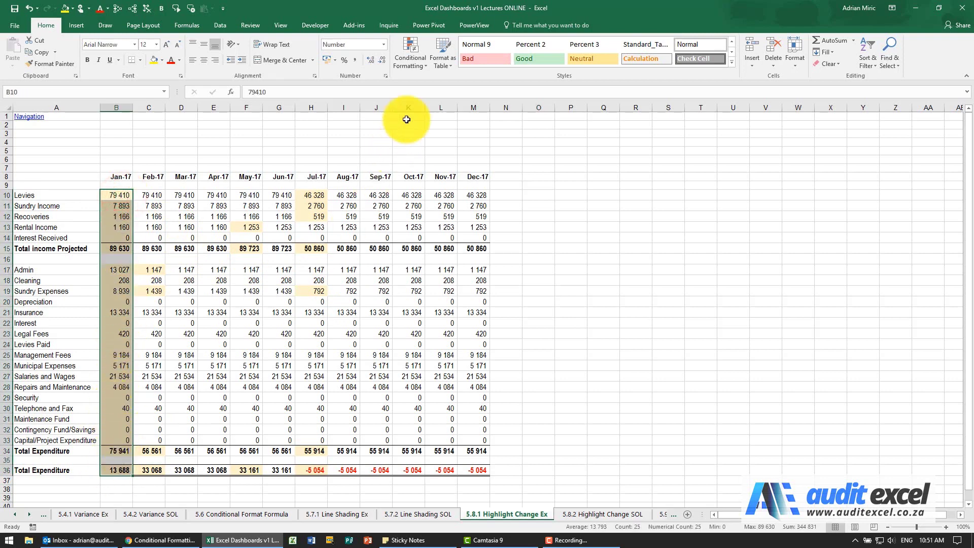
pyautogui.click(411, 55)
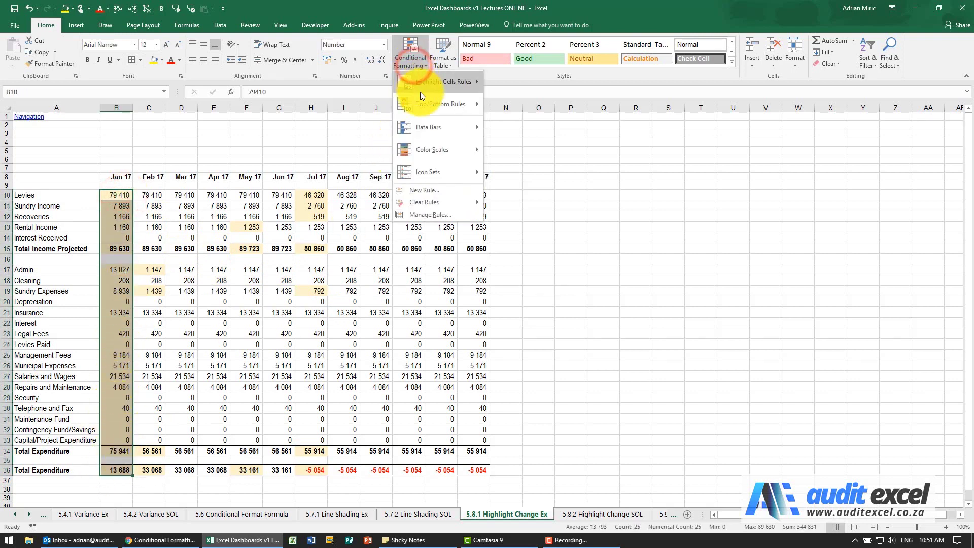
pyautogui.moveTo(438, 202)
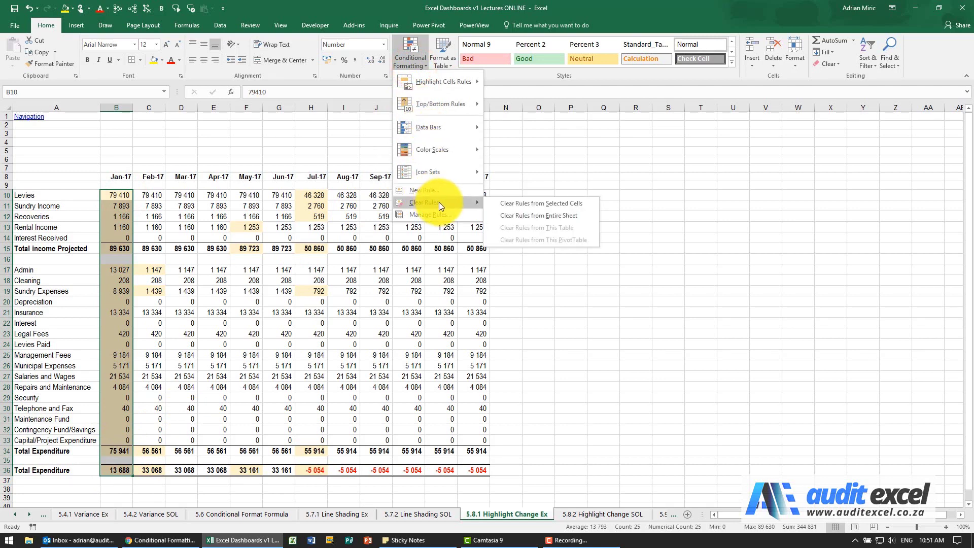
pyautogui.click(571, 201)
pyautogui.click(218, 220)
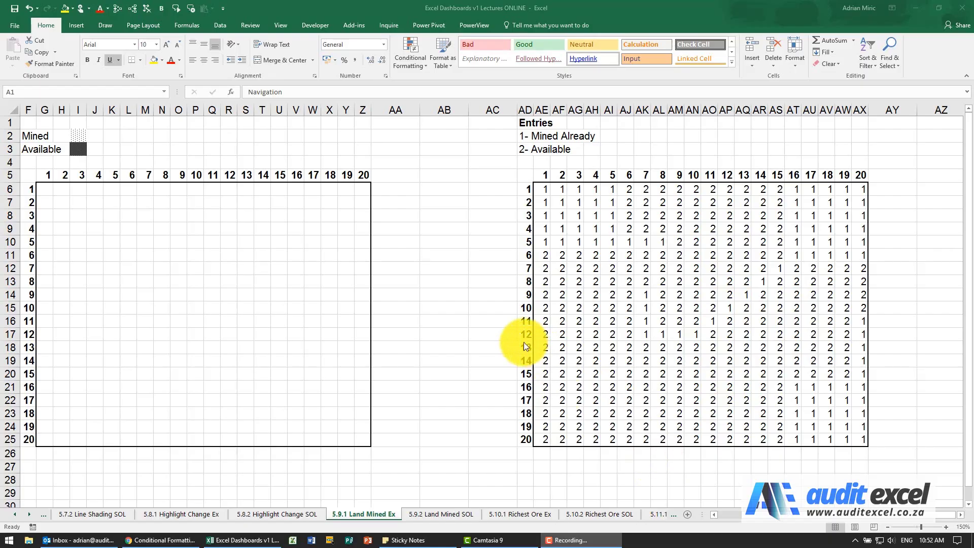
# Examine the shaded grid on the 5.9.2 Land Mined SOL sheet, then return to 5.9.1 Land Mined Ex
pyautogui.click(572, 229)
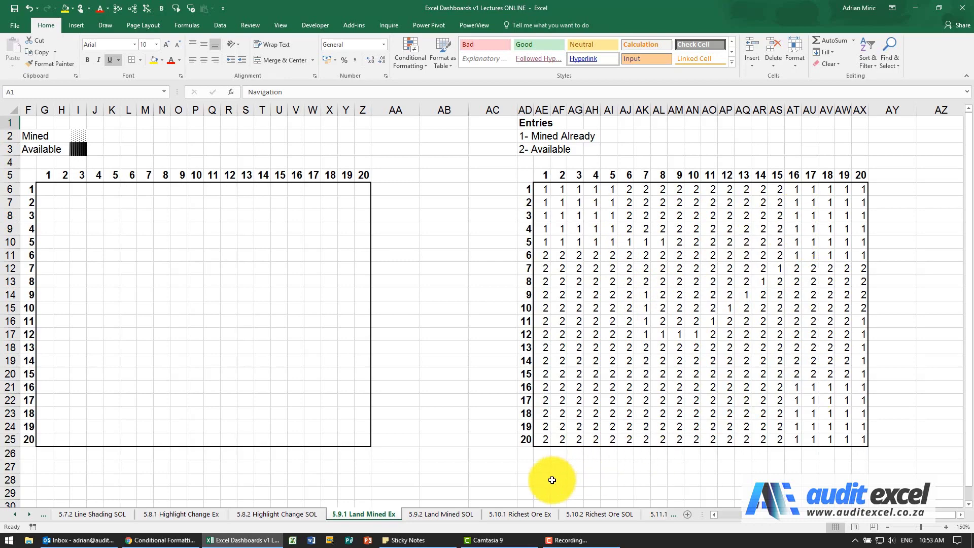
pyautogui.click(454, 513)
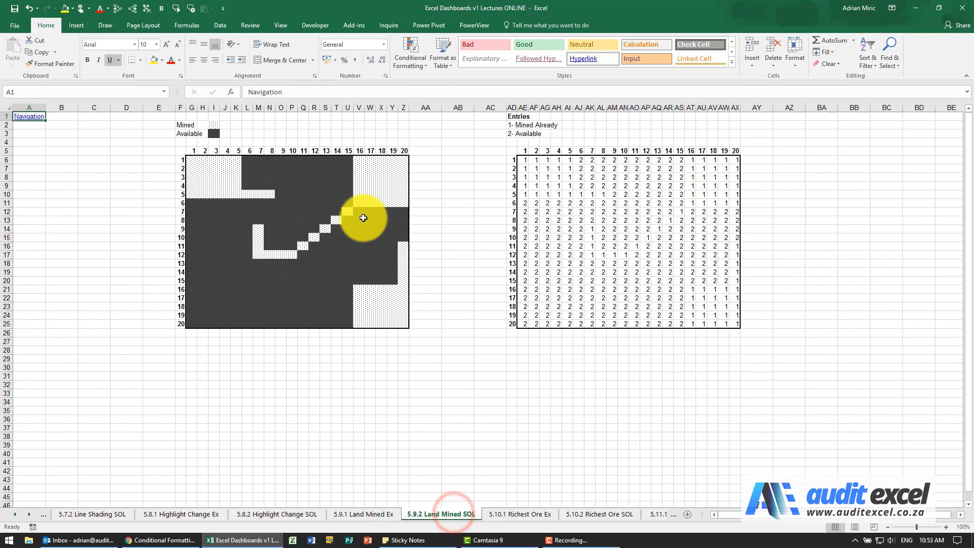
pyautogui.click(367, 509)
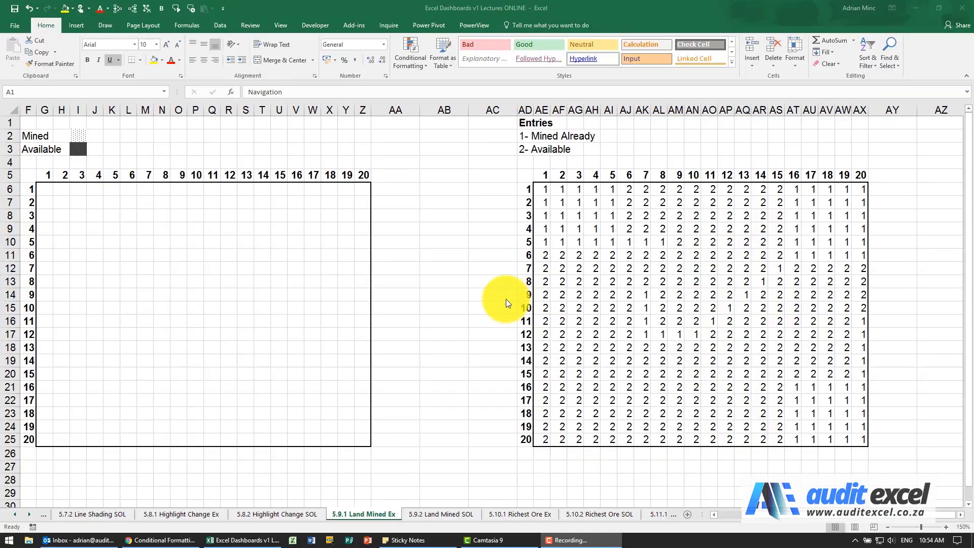
pyautogui.click(452, 279)
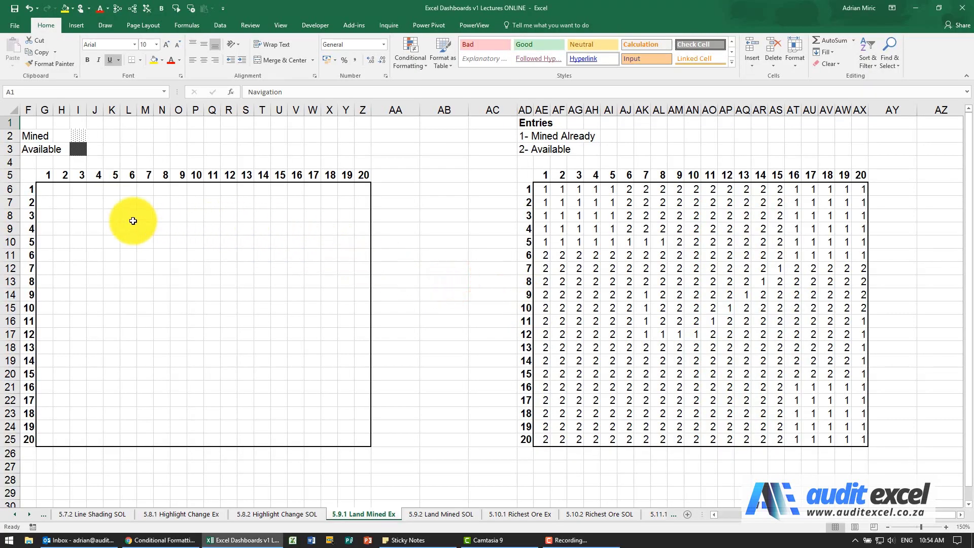
# Start a formula-based conditional formatting rule for the empty grid G6:Z25, keeping the entries grid in view
pyautogui.moveTo(47, 189); pyautogui.dragTo(364, 438)
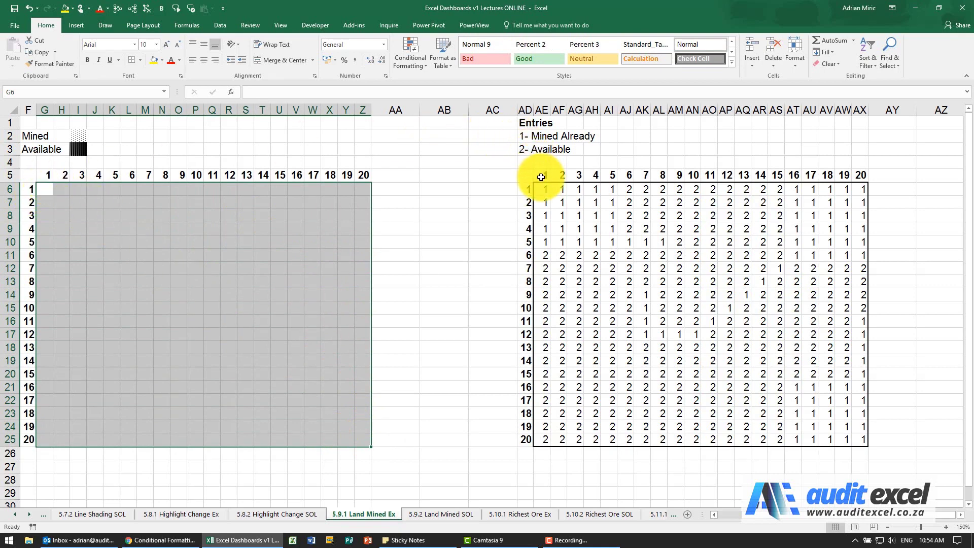
pyautogui.click(414, 60)
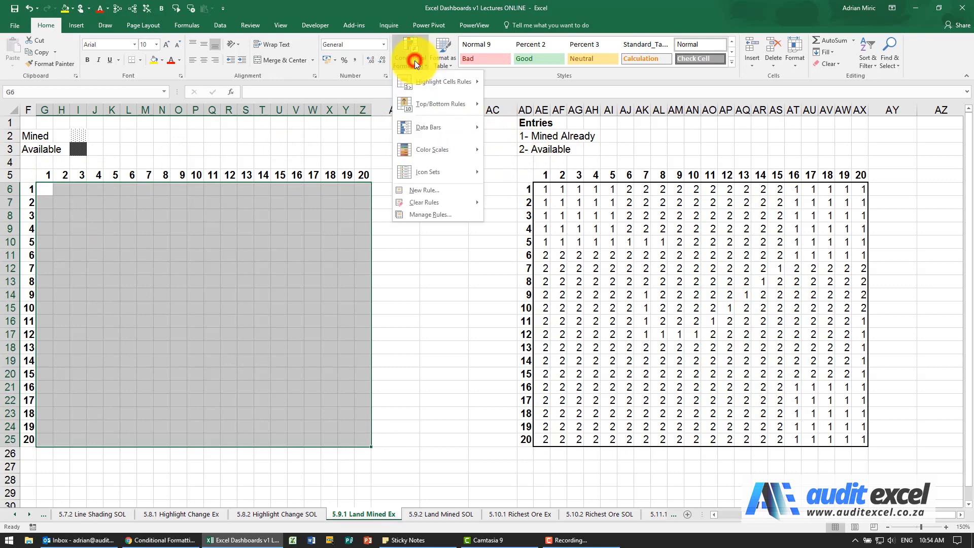
pyautogui.click(446, 189)
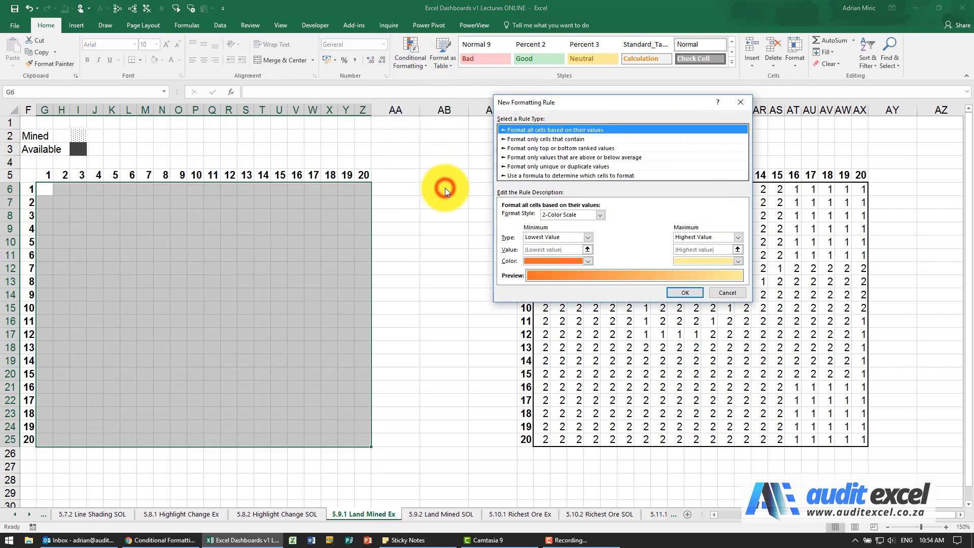
pyautogui.click(529, 176)
pyautogui.moveTo(545, 99); pyautogui.dragTo(455, 238)
# Enter =AE6=1 as the rule's formula, with the cell reference fully relative
pyautogui.click(430, 356)
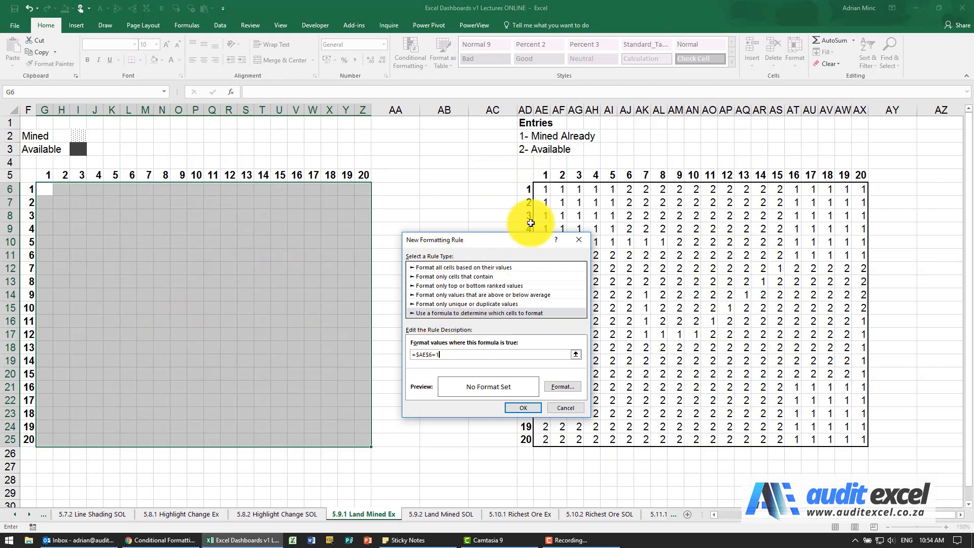
pyautogui.click(425, 355)
pyautogui.press('F4')
pyautogui.press('F4')
pyautogui.press('F4')
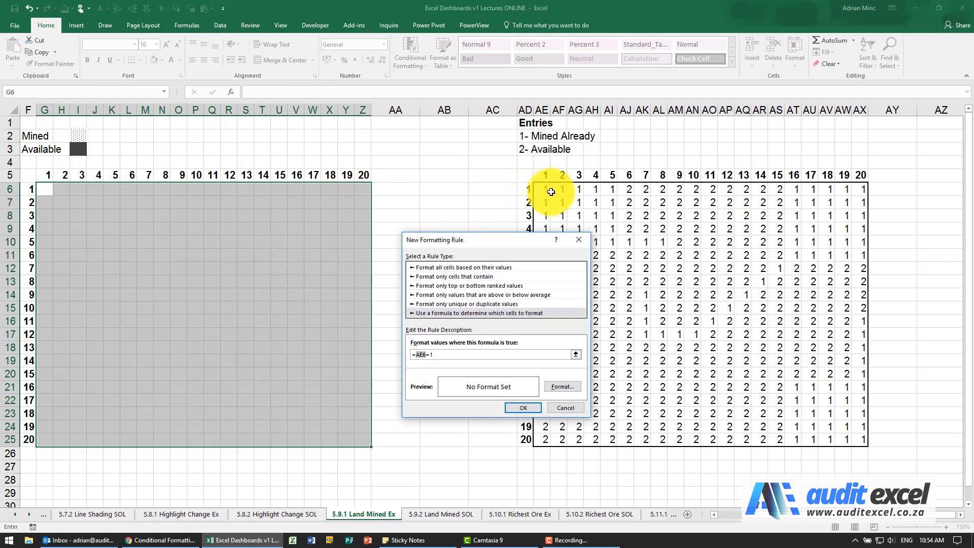
# Give the mined-land rule a 6.25% Gray pattern fill and apply it to the grid
pyautogui.click(563, 387)
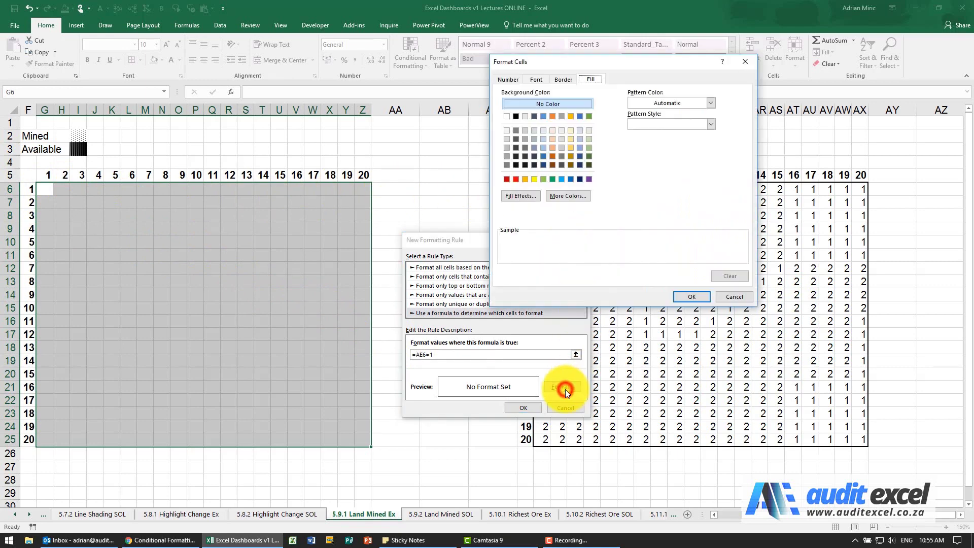
pyautogui.click(713, 104)
pyautogui.click(713, 102)
pyautogui.click(711, 126)
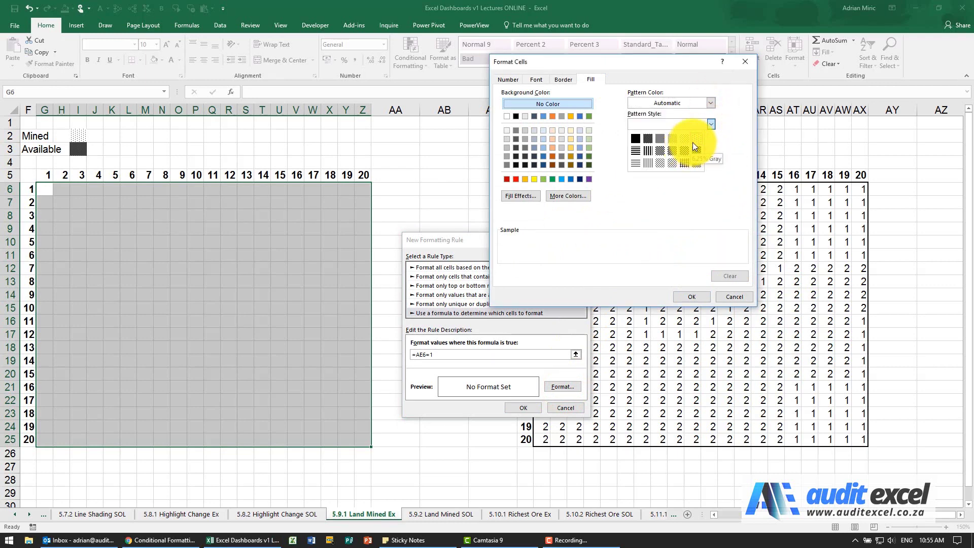
pyautogui.click(695, 140)
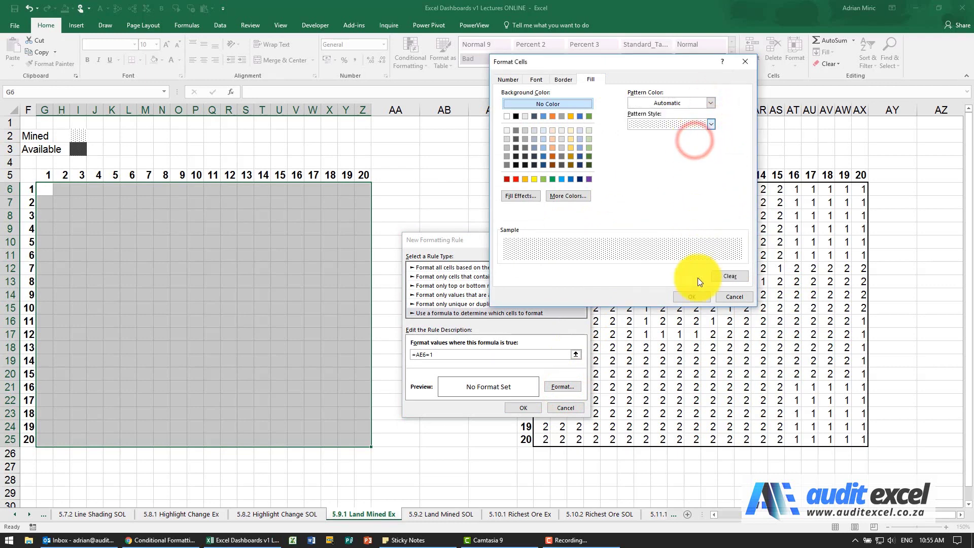
pyautogui.click(694, 296)
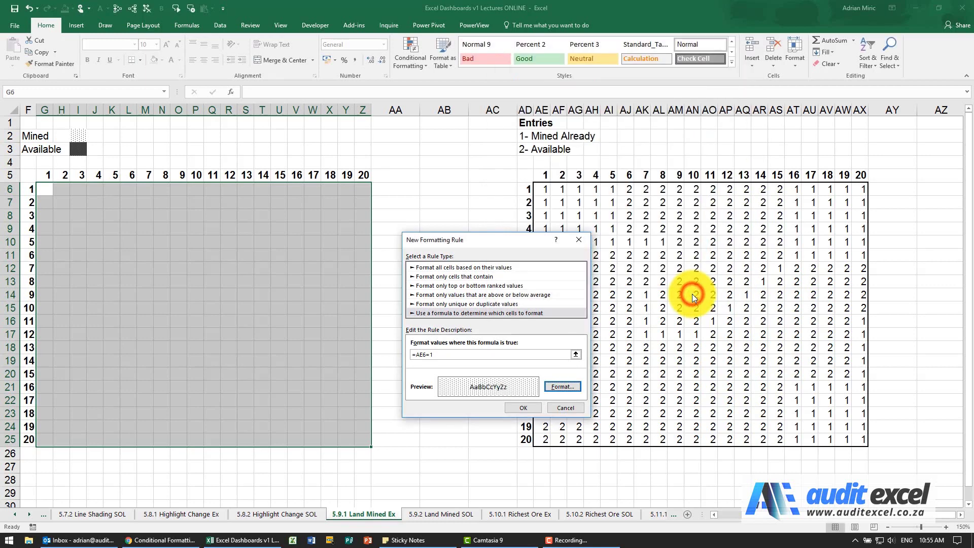
pyautogui.click(511, 407)
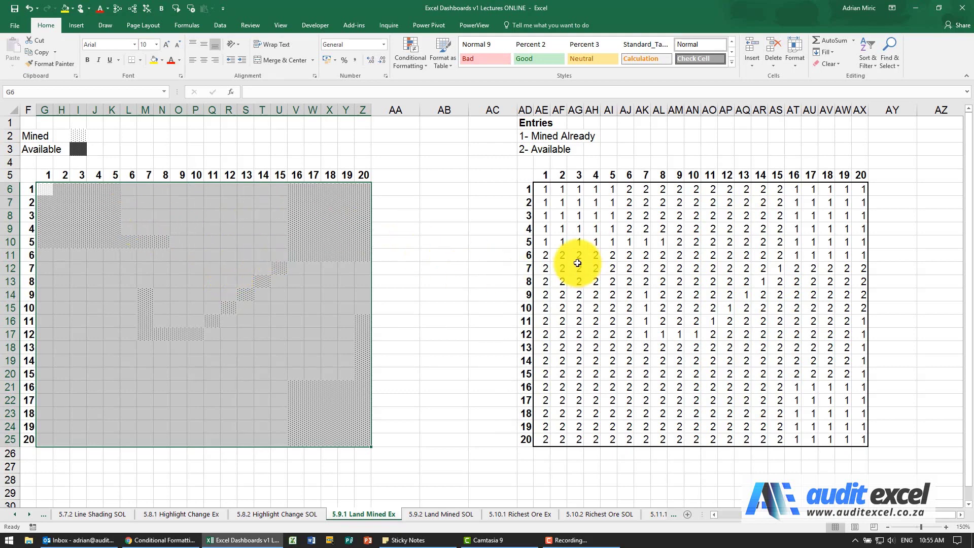
# Start a second formula-based rule for G6:Z25 with the formula =AE6=2
pyautogui.click(416, 64)
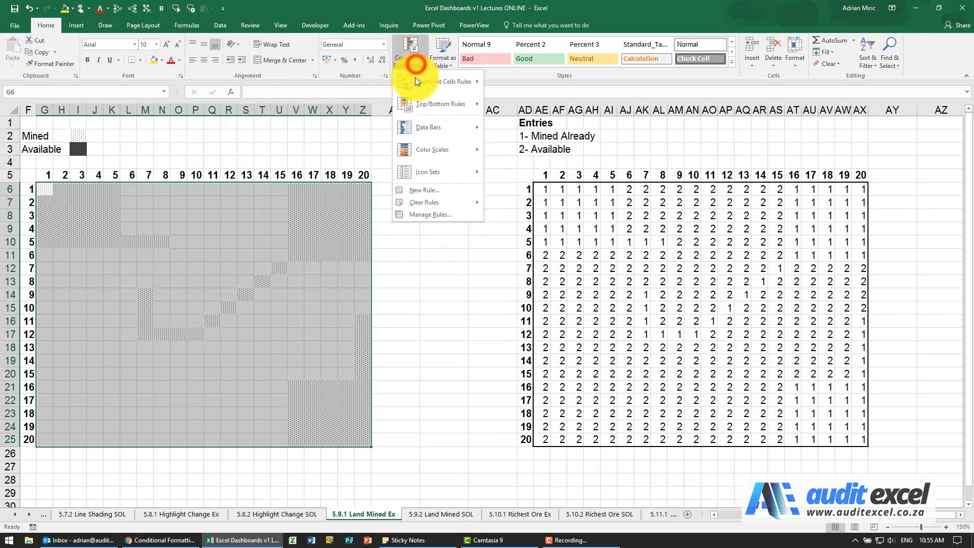
pyautogui.click(442, 189)
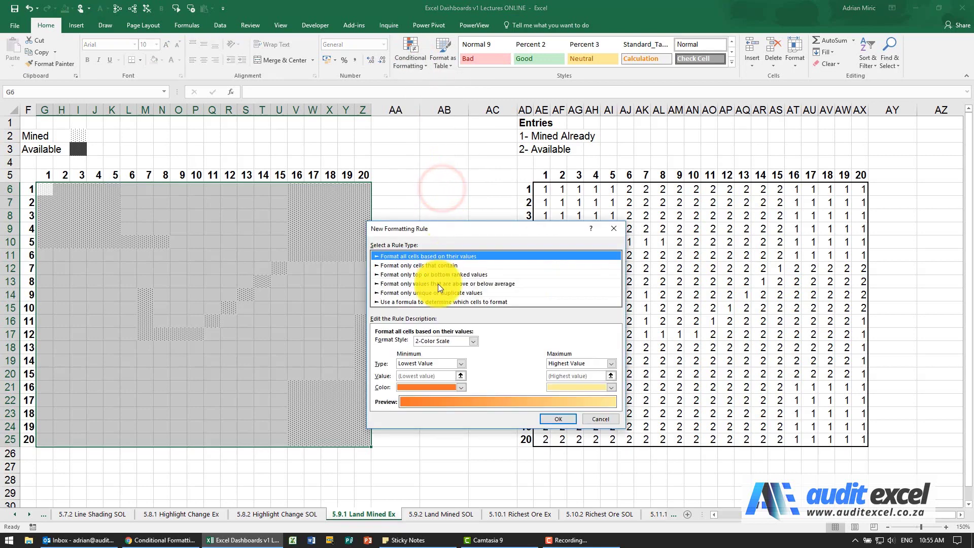
pyautogui.click(437, 301)
pyautogui.click(416, 344)
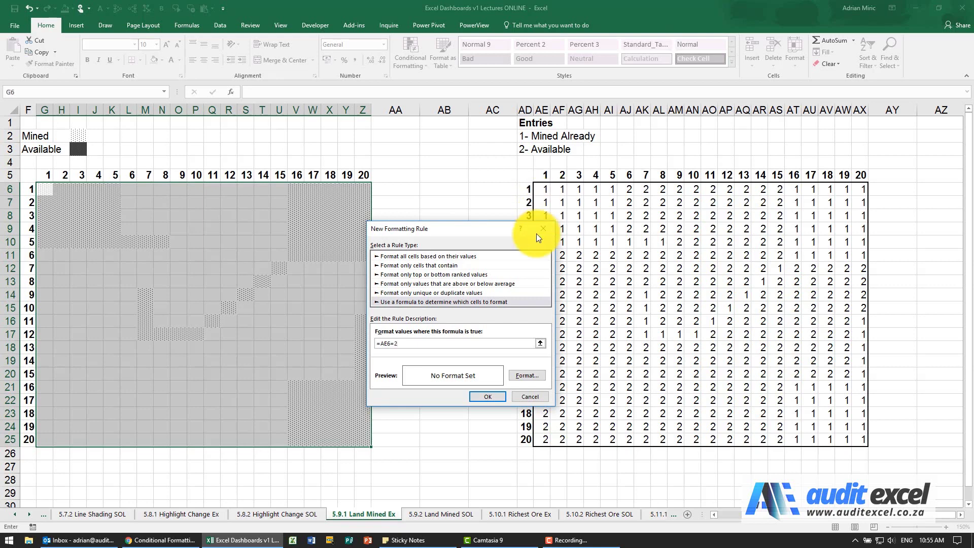
# Give the available-land rule a dense gray pattern fill, apply it and deselect the grid
pyautogui.click(531, 376)
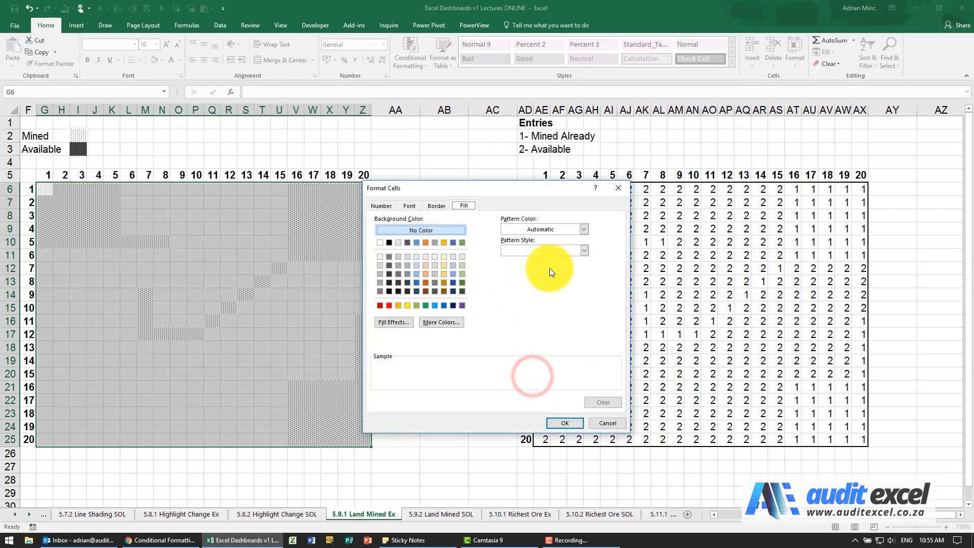
pyautogui.click(582, 252)
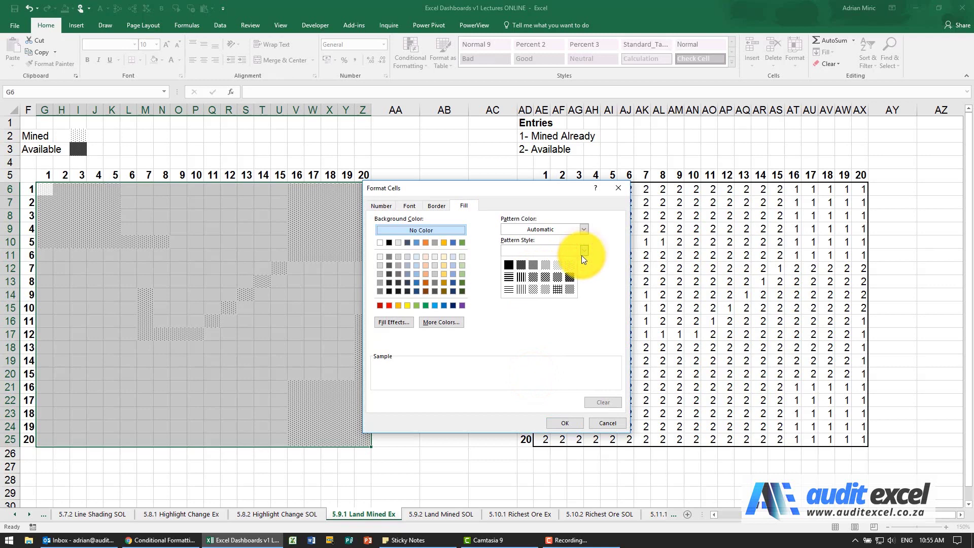
pyautogui.click(536, 266)
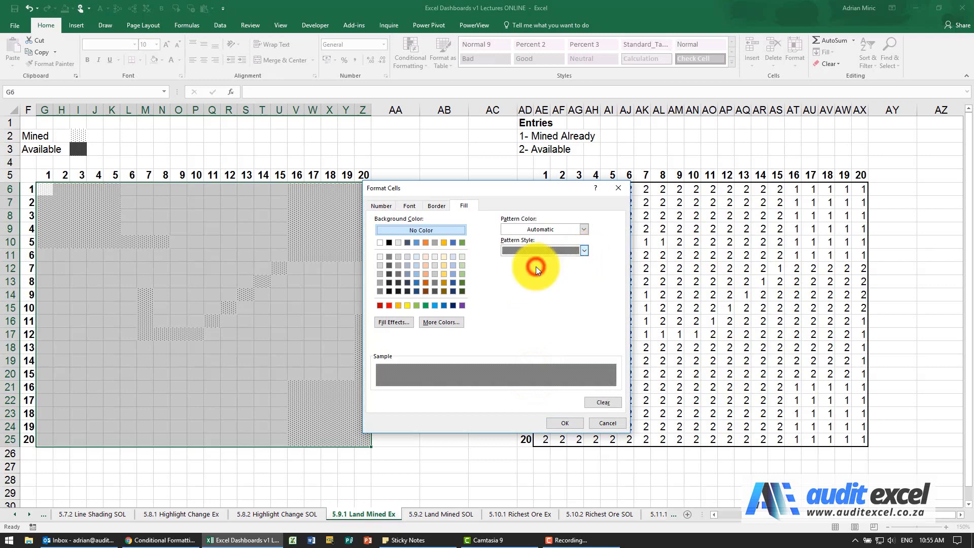
pyautogui.click(563, 423)
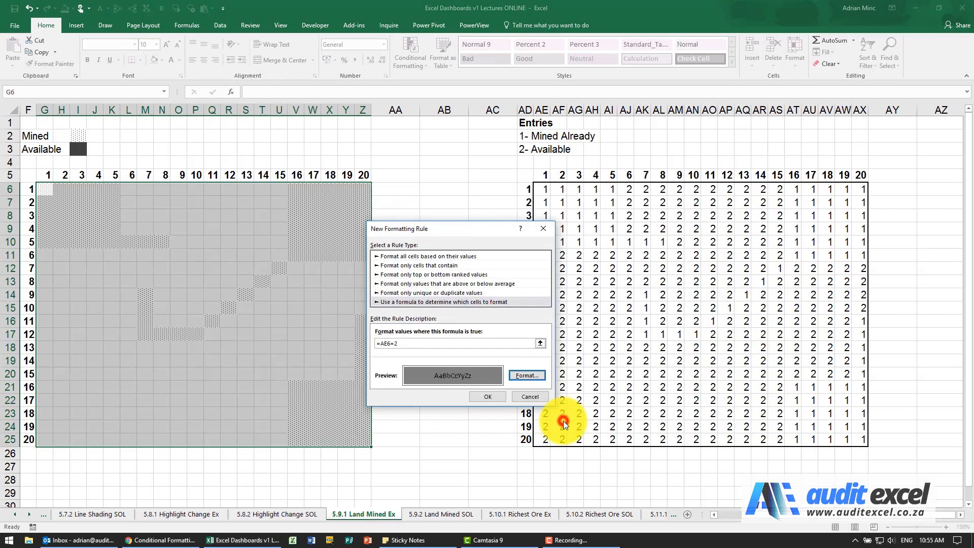
pyautogui.click(496, 399)
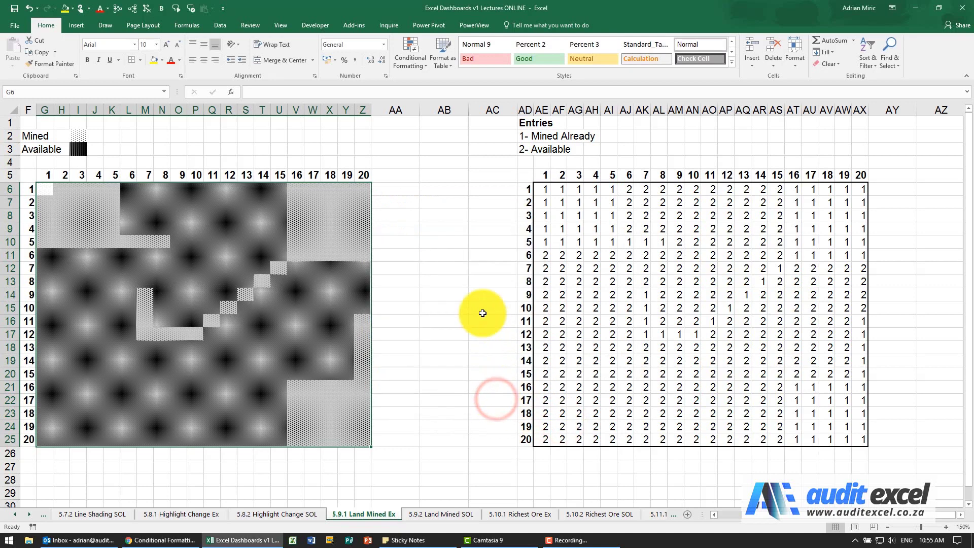
pyautogui.click(413, 241)
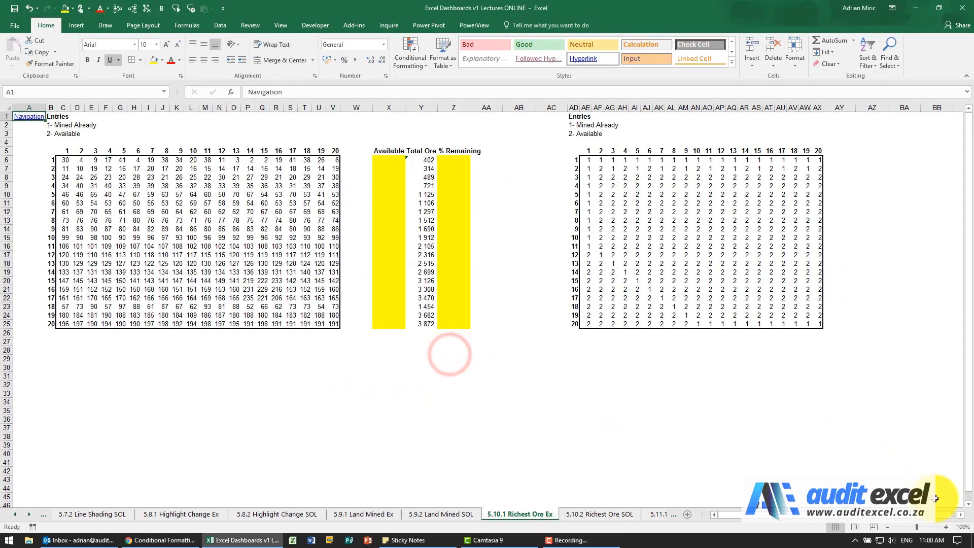
# Zoom the 5.10.1 Richest Ore Ex sheet to 120% and view the ore values grid beside the entries grid
pyautogui.click(947, 526)
pyautogui.click(947, 526)
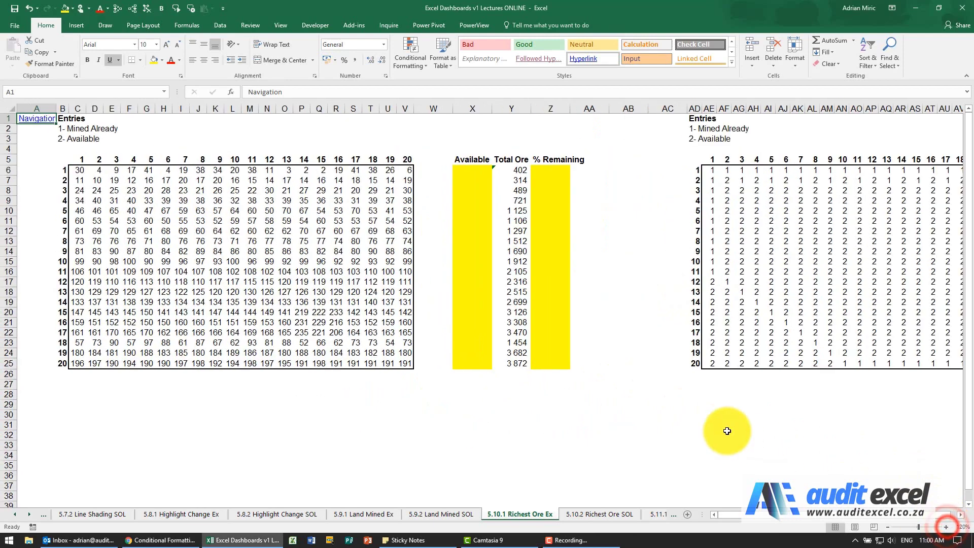
pyautogui.hscroll(1, 482, 439)
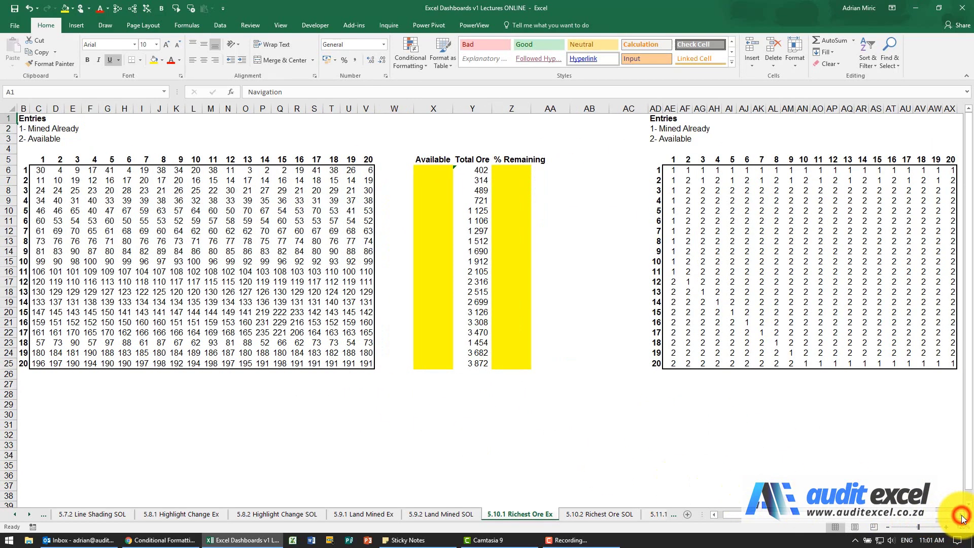
pyautogui.click(39, 171)
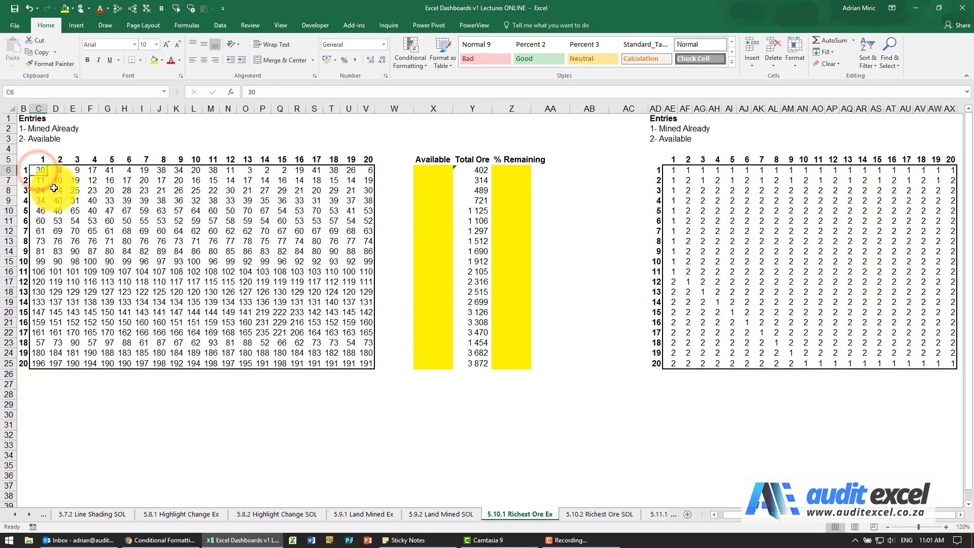
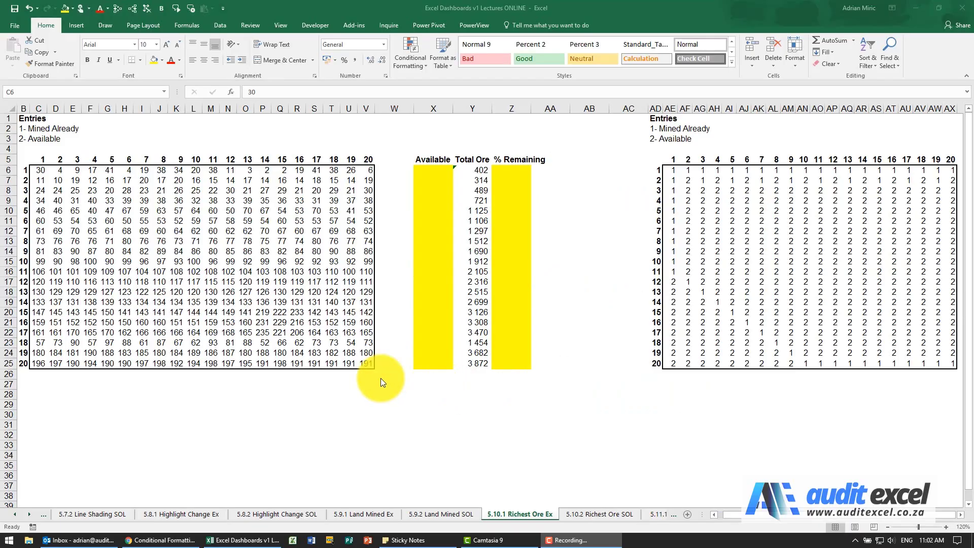
# Apply the Green - Yellow Color Scale to the ore values in C6:V25
pyautogui.click(105, 202)
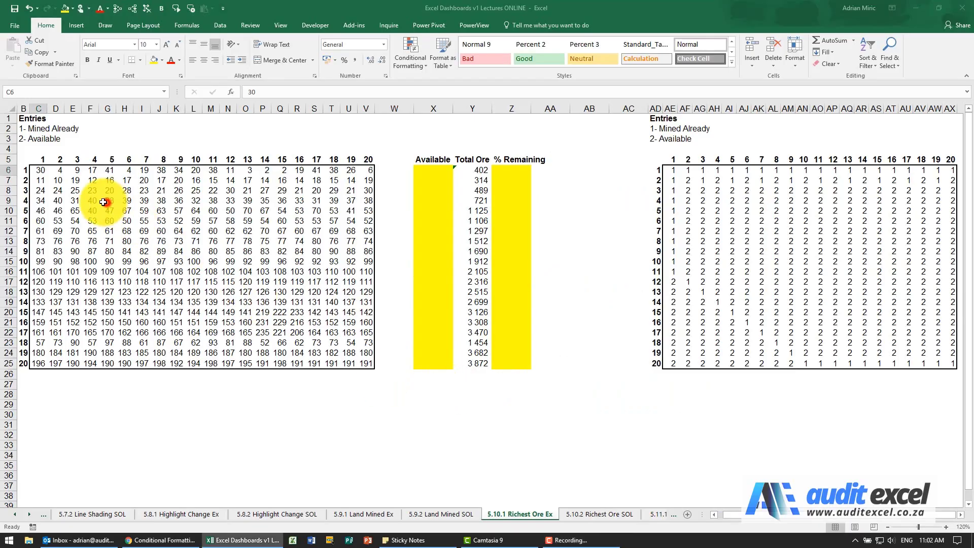
pyautogui.moveTo(43, 170); pyautogui.dragTo(370, 365)
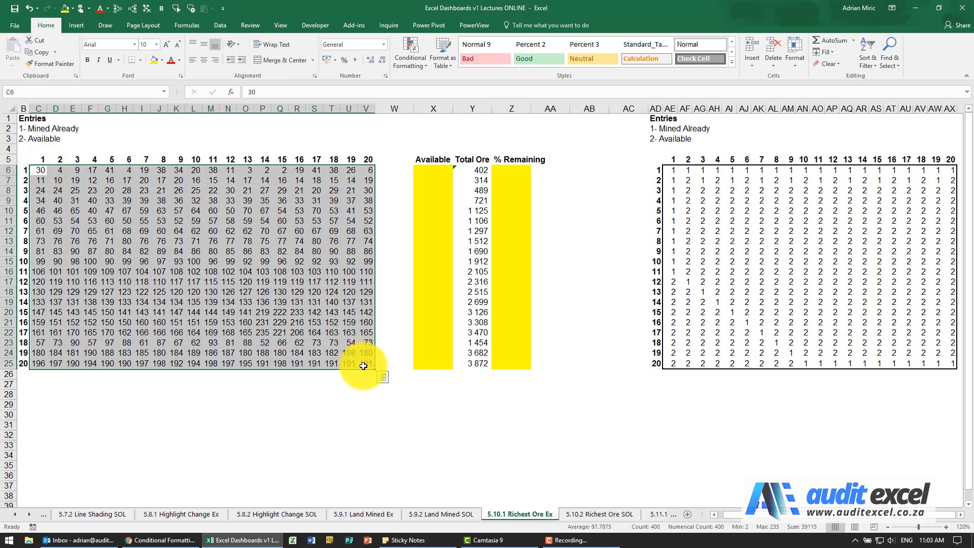
pyautogui.click(405, 60)
pyautogui.moveTo(430, 149)
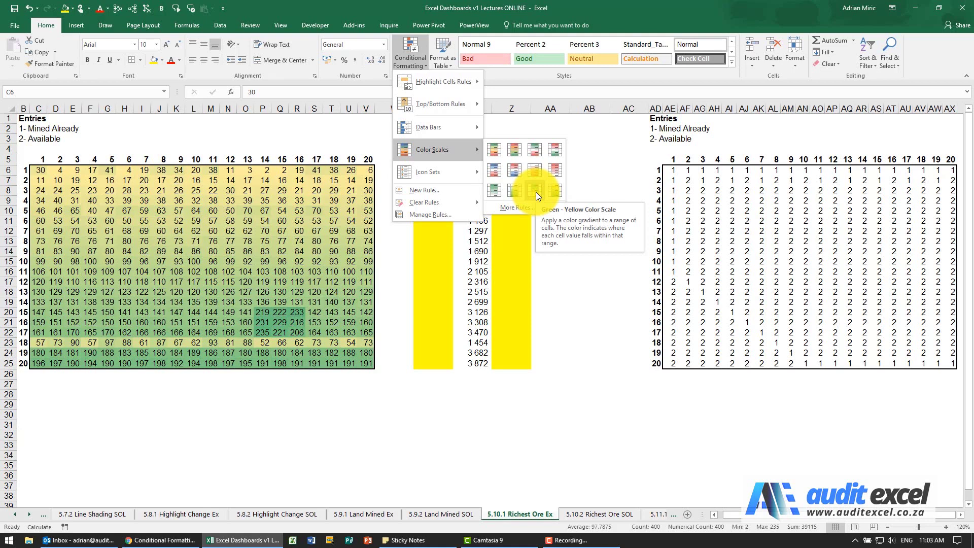
pyautogui.click(536, 192)
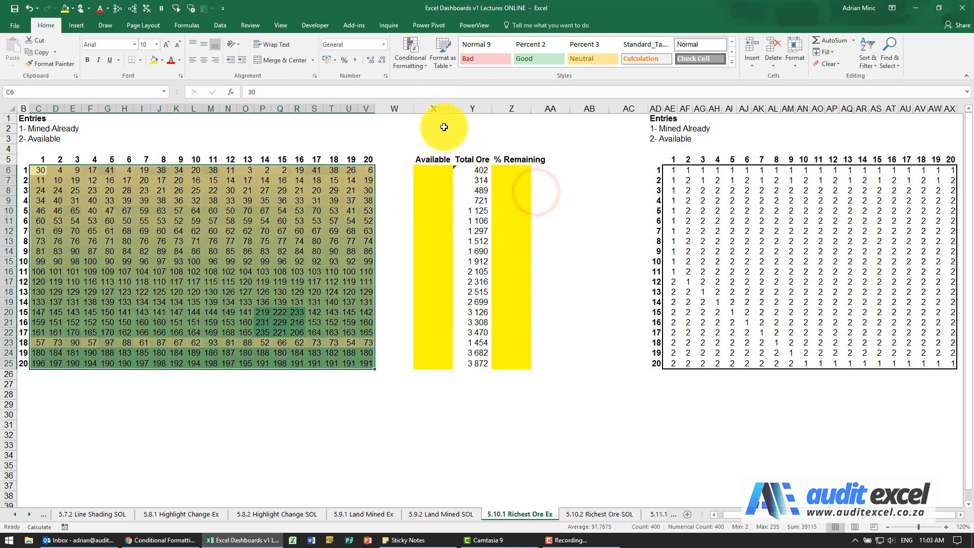
# Review the settings of the graded color scale rule applied to C6:V25 without changing them
pyautogui.click(412, 60)
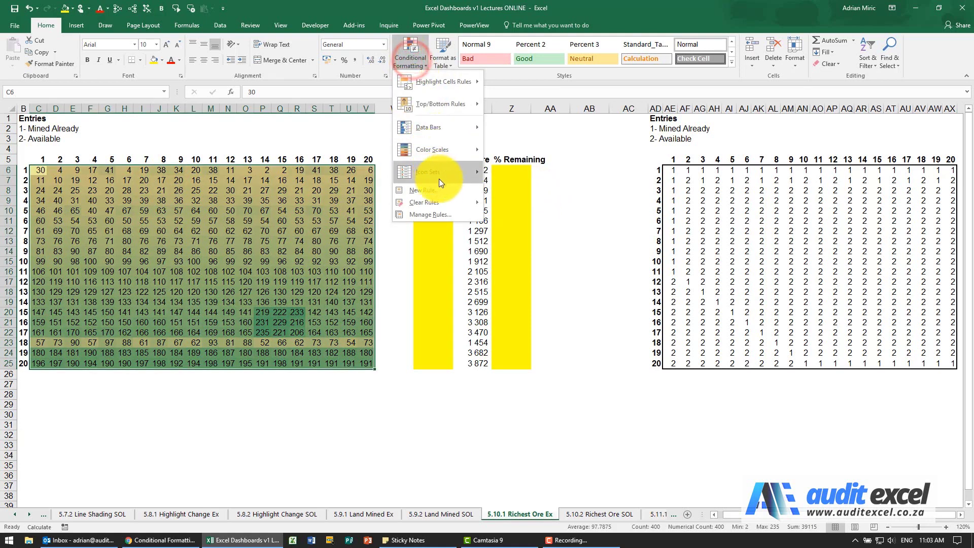
pyautogui.click(443, 214)
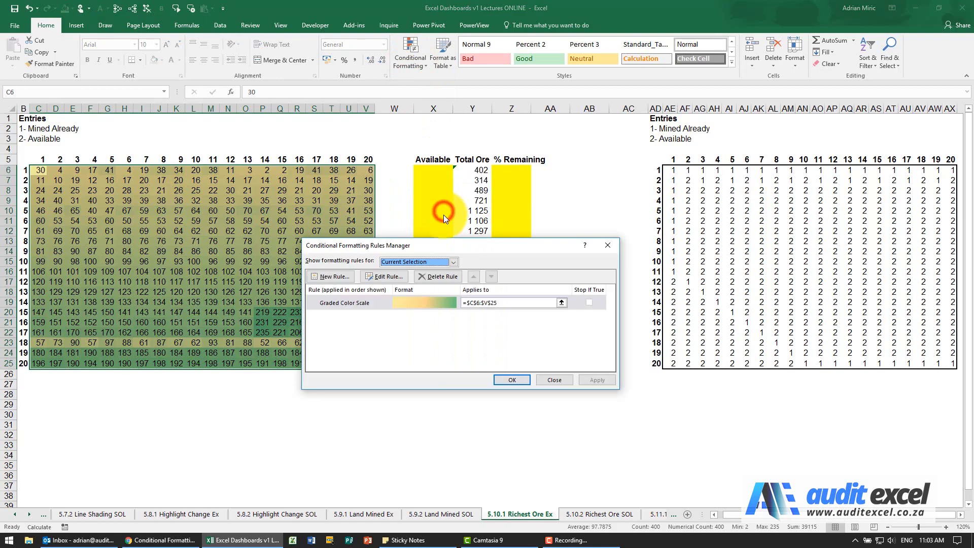
pyautogui.click(352, 304)
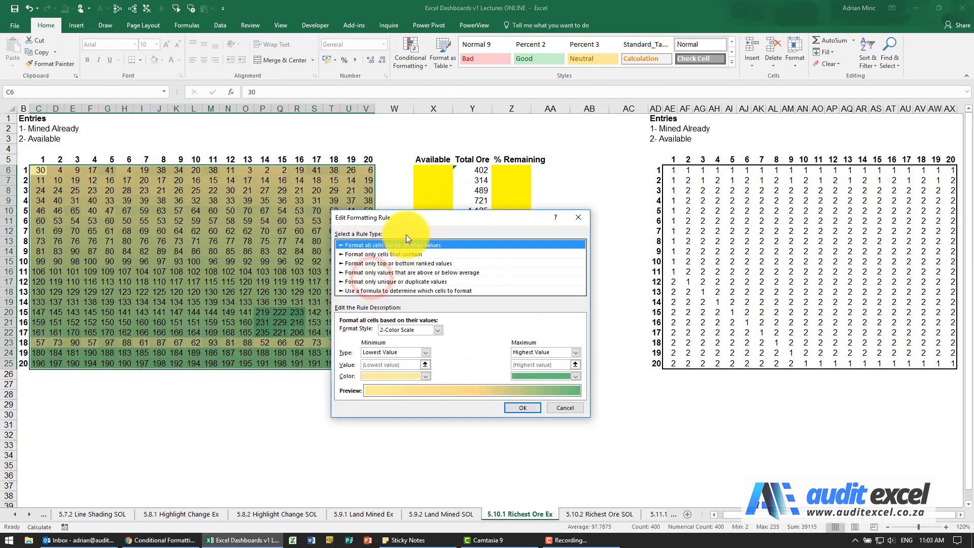
pyautogui.moveTo(415, 214); pyautogui.dragTo(461, 131)
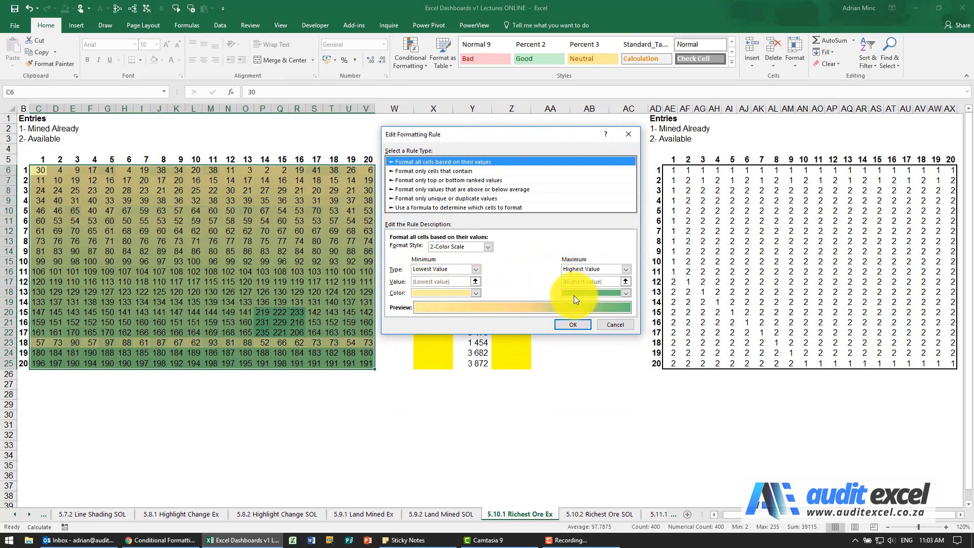
pyautogui.click(579, 325)
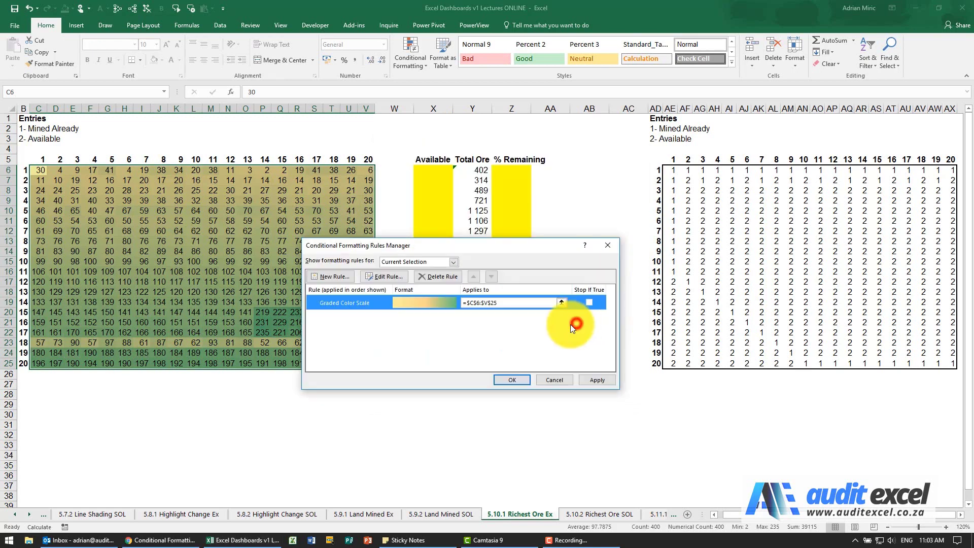
pyautogui.click(510, 380)
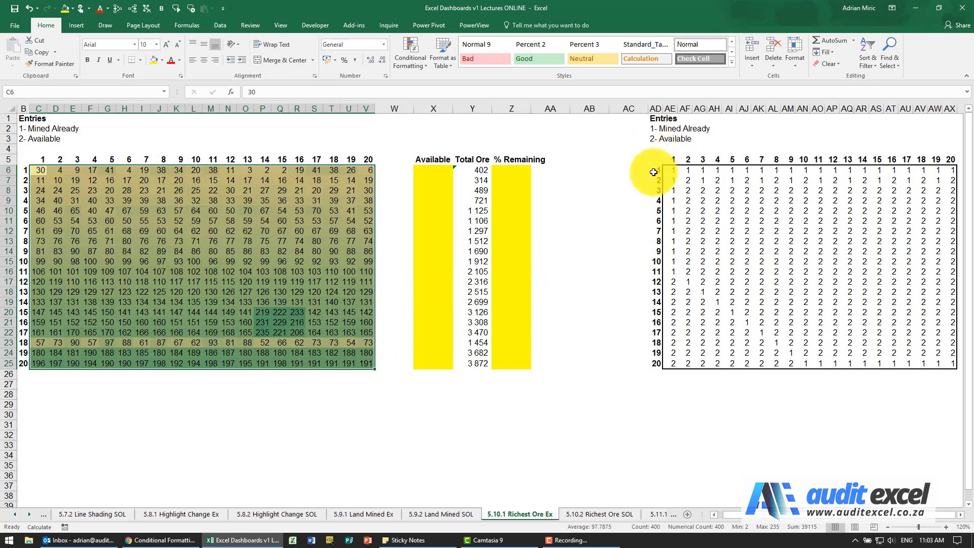
# Start a formula-based formatting rule for the ore grid C6:V25 with the formula =AE6=1
pyautogui.click(410, 57)
pyautogui.click(429, 189)
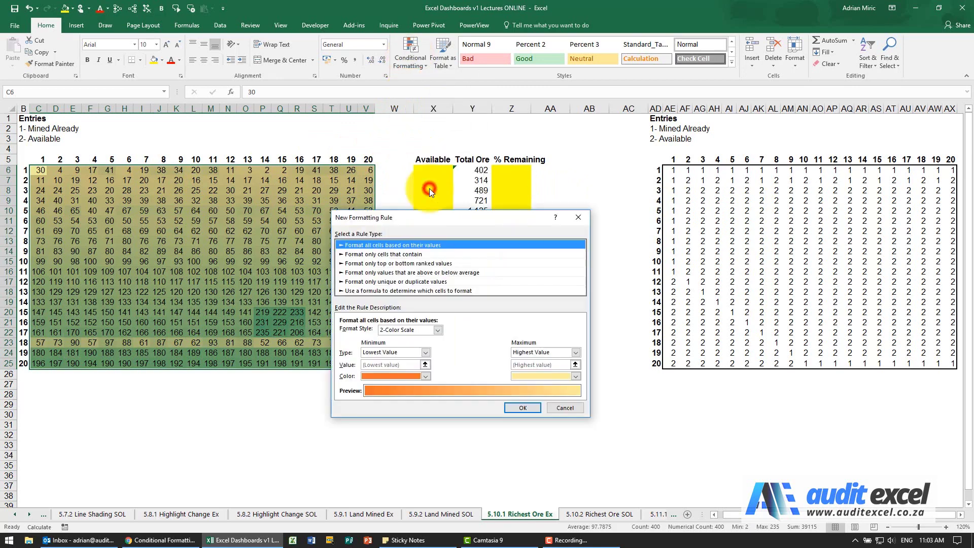
pyautogui.click(413, 290)
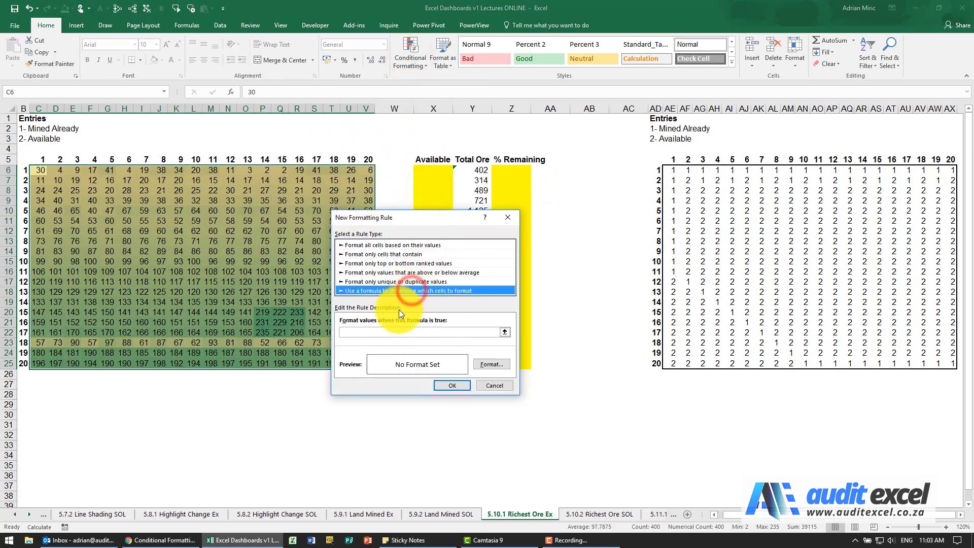
pyautogui.click(382, 331)
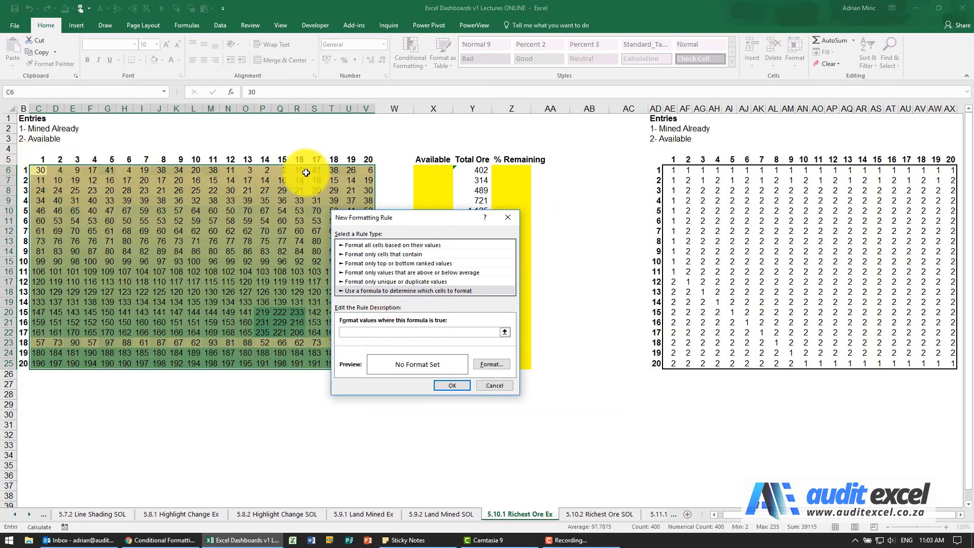
pyautogui.click(668, 169)
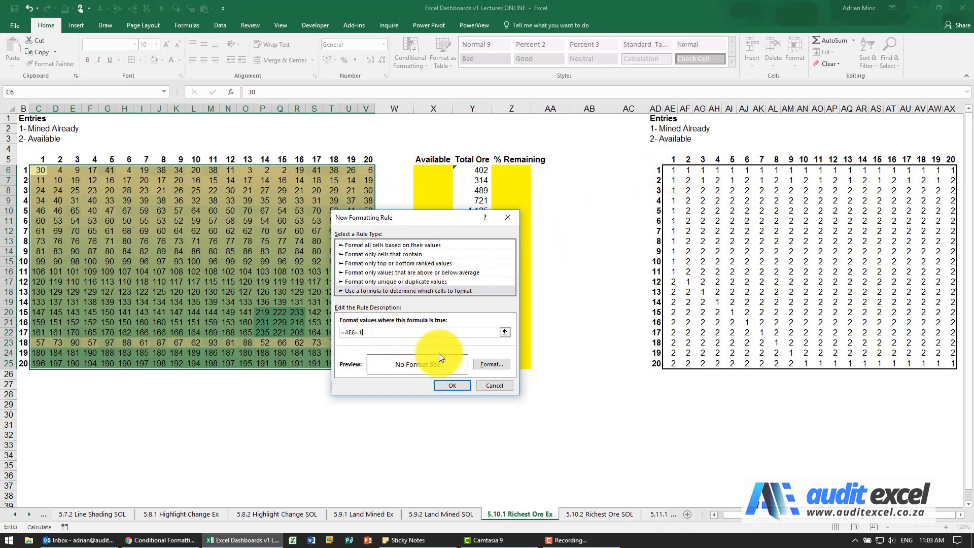
# Give the mined-land rule a solid black fill and apply it to the ore grid
pyautogui.click(474, 363)
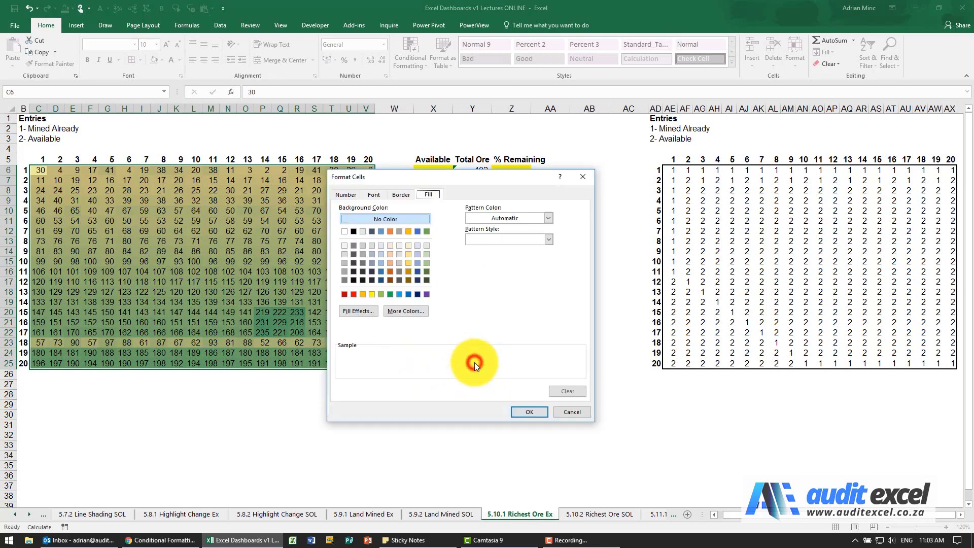
pyautogui.click(354, 232)
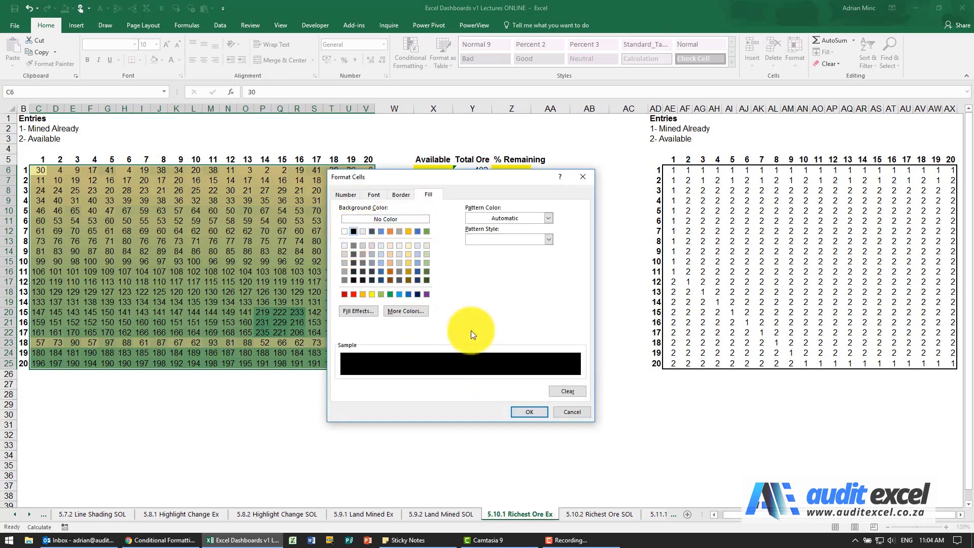
pyautogui.click(520, 413)
pyautogui.click(456, 384)
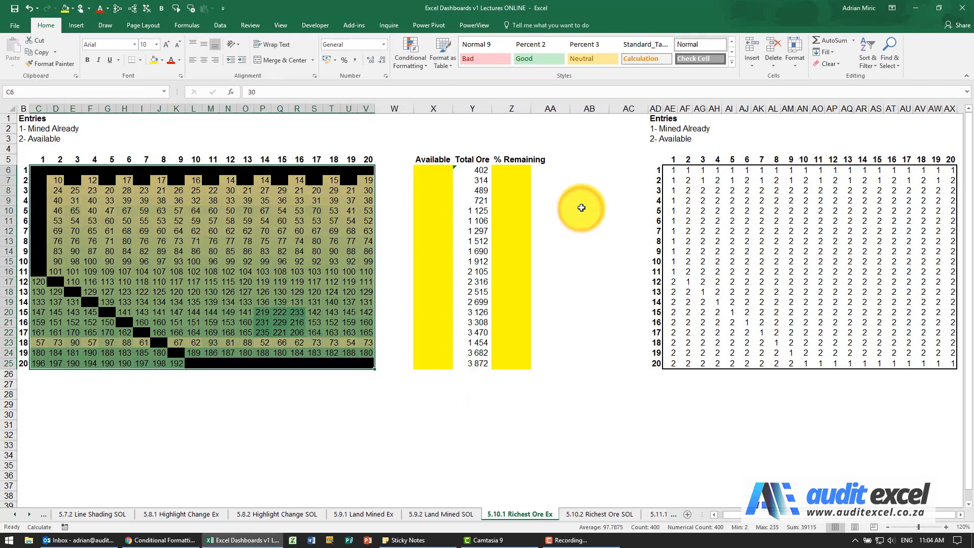
# Start a SUMIF function in the first Available cell, X6
pyautogui.click(441, 170)
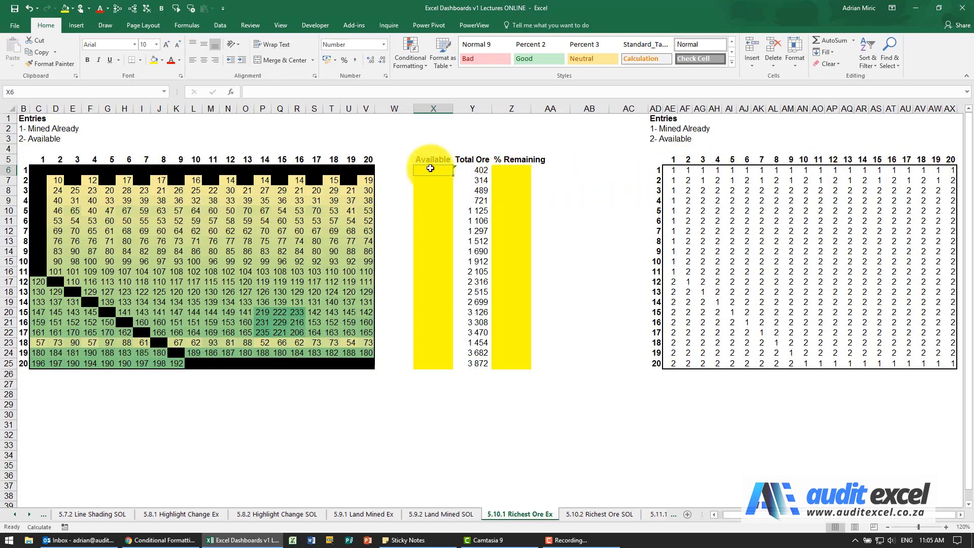
pyautogui.click(231, 92)
pyautogui.click(454, 296)
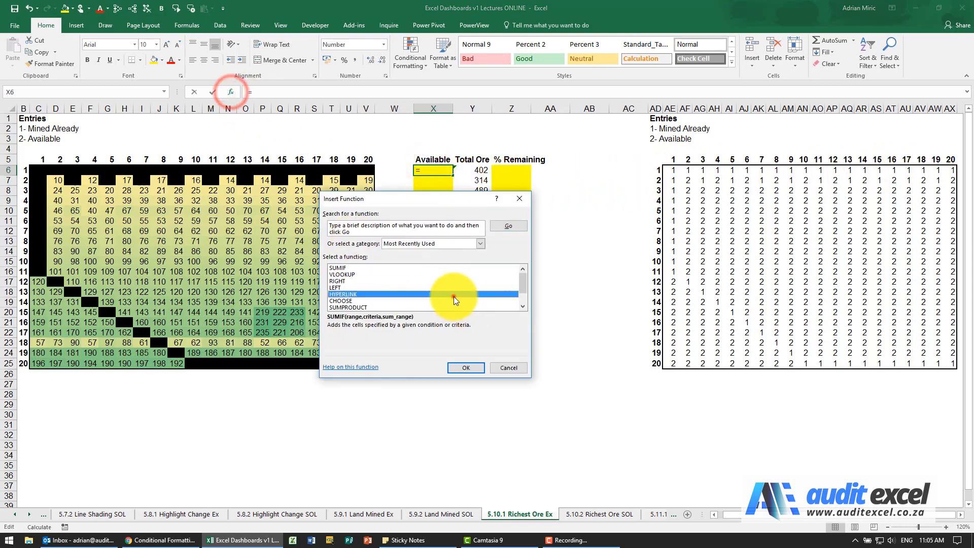
pyautogui.press('Down')
pyautogui.press('Down')
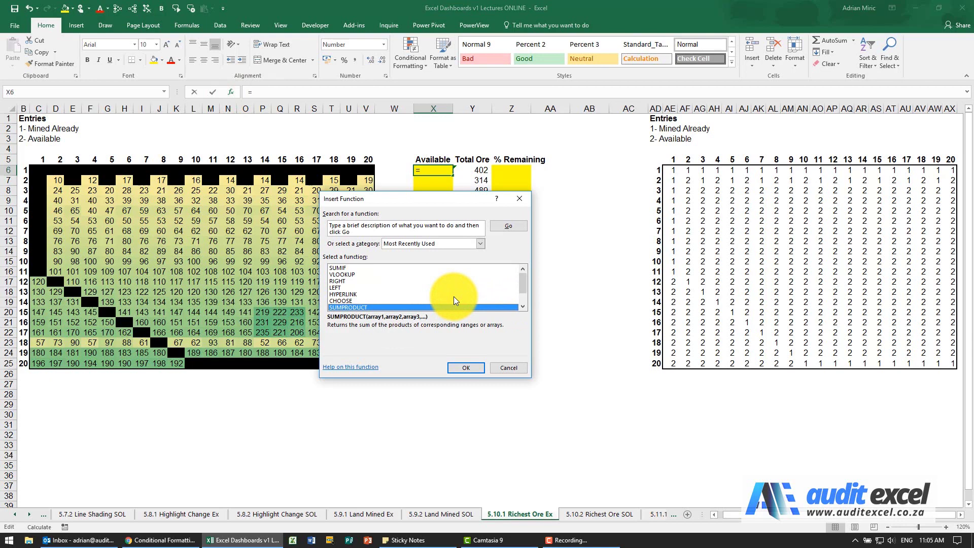
pyautogui.press('Up')
pyautogui.press('Up')
pyautogui.press('Up')
pyautogui.press('Up')
pyautogui.press('Up')
pyautogui.press('Up')
pyautogui.press('Return')
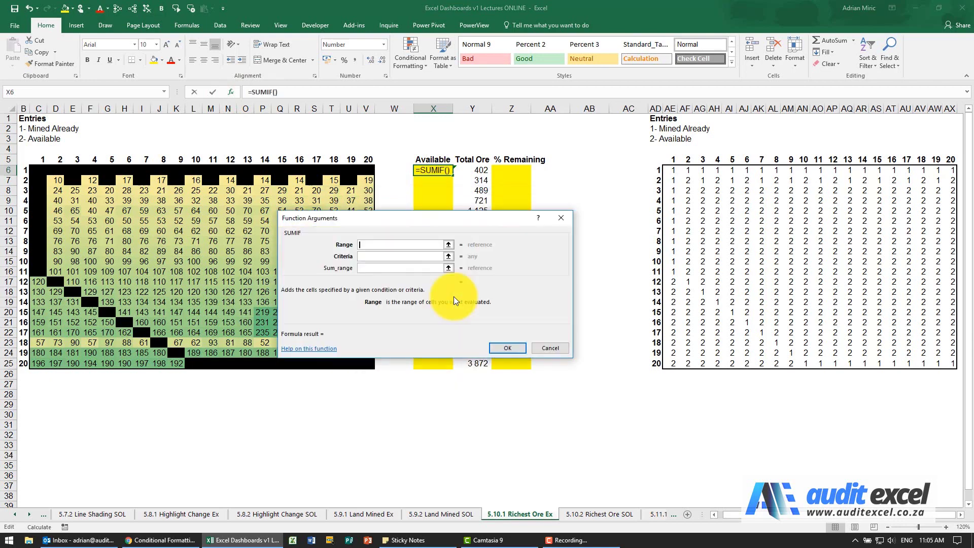
# Complete the SUMIF with range AE6:AX6, criteria 2 and sum range C6:V6, and fill it down to X25
pyautogui.moveTo(392, 224); pyautogui.dragTo(390, 254)
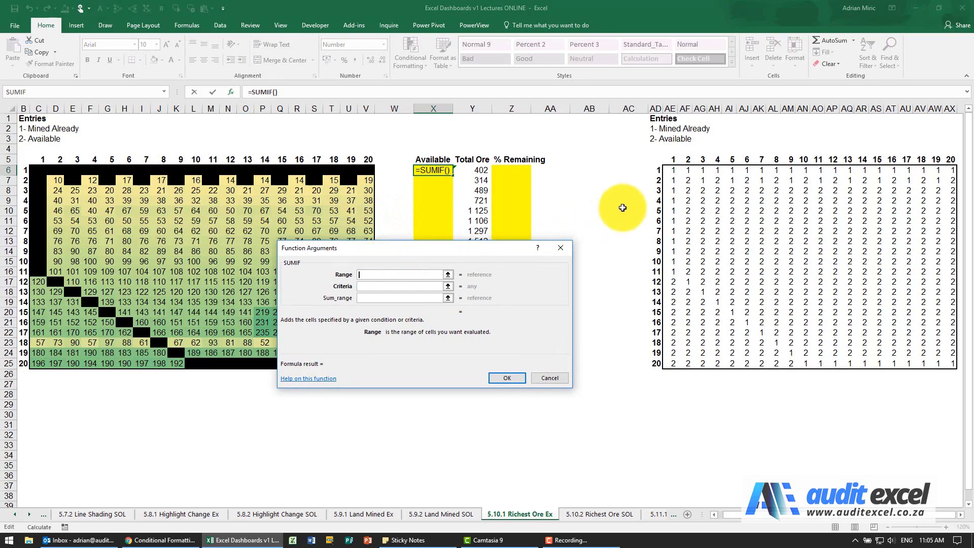
pyautogui.moveTo(671, 170); pyautogui.dragTo(955, 172)
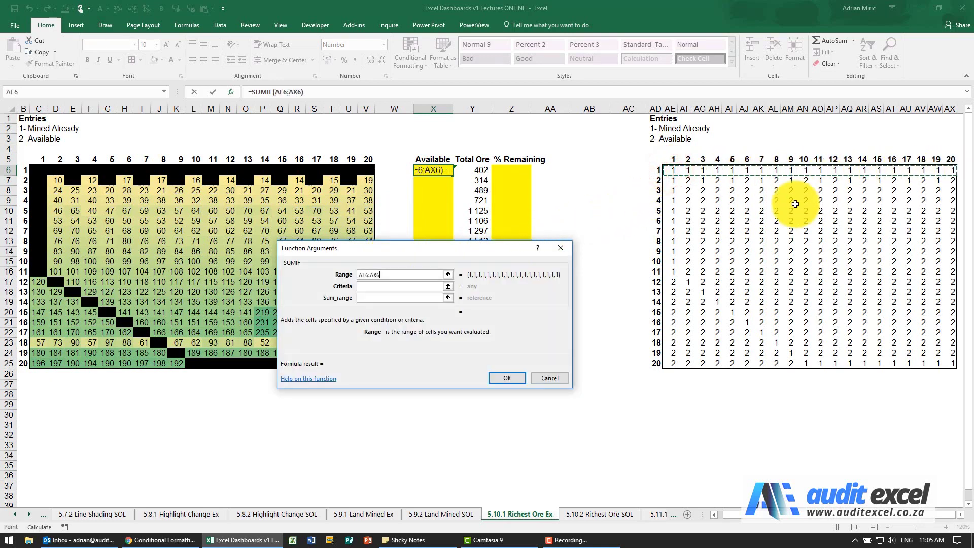
pyautogui.click(382, 285)
pyautogui.click(382, 286)
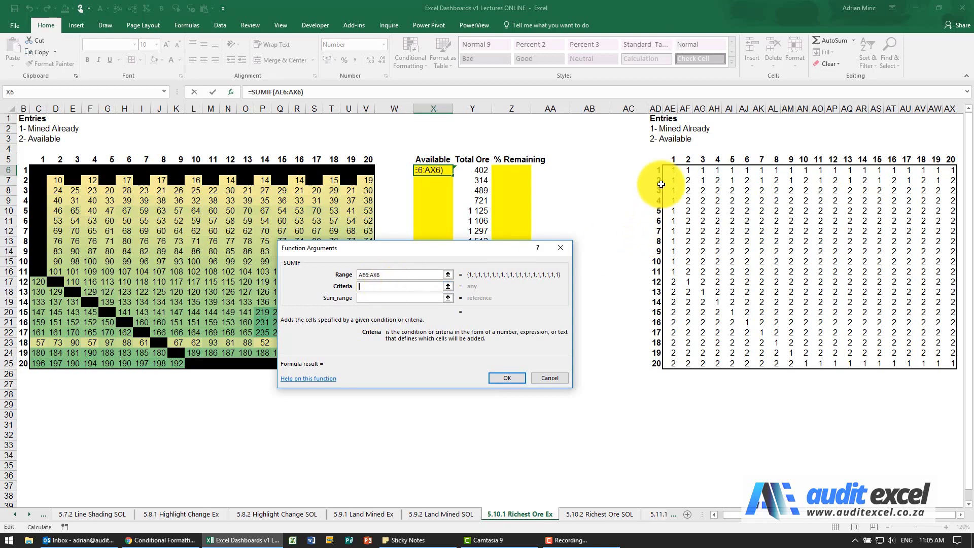
pyautogui.click(401, 297)
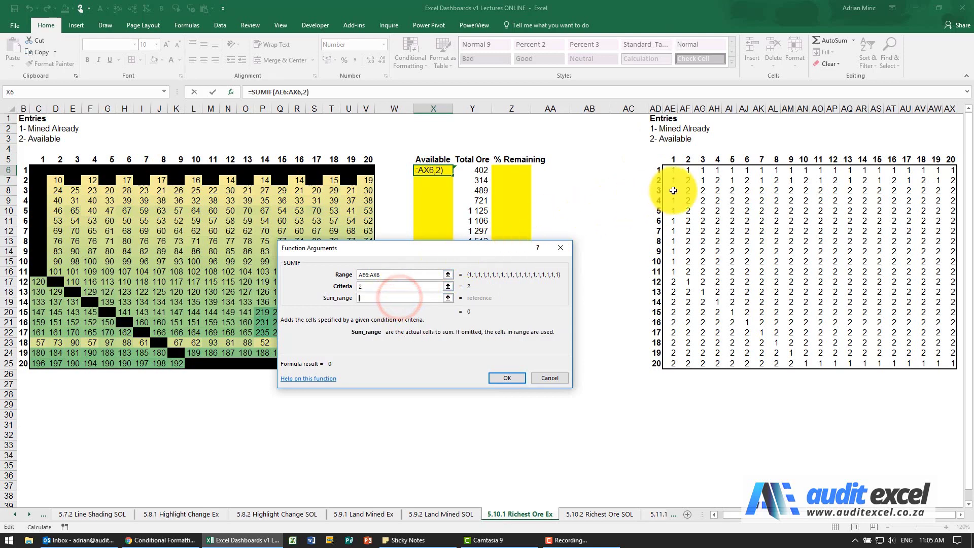
pyautogui.moveTo(368, 171); pyautogui.dragTo(37, 172)
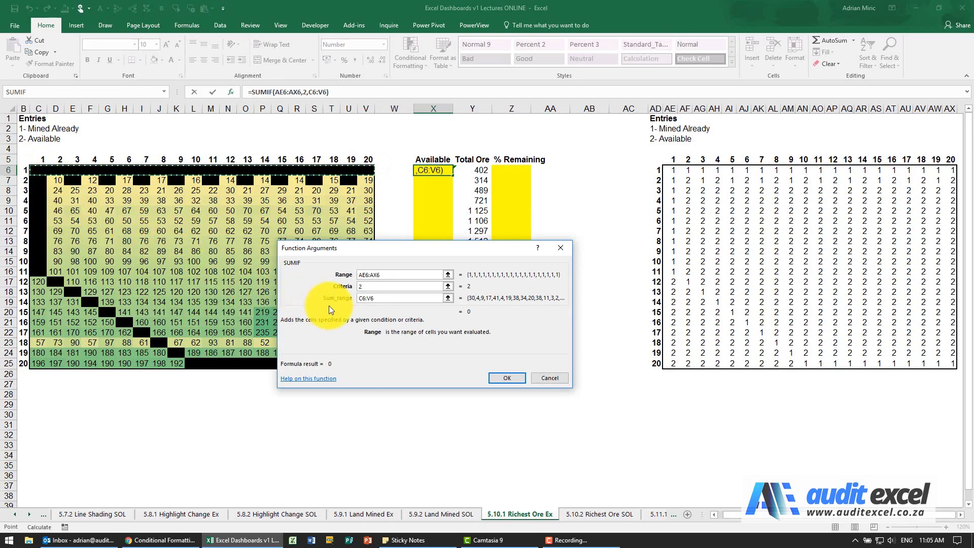
pyautogui.click(510, 379)
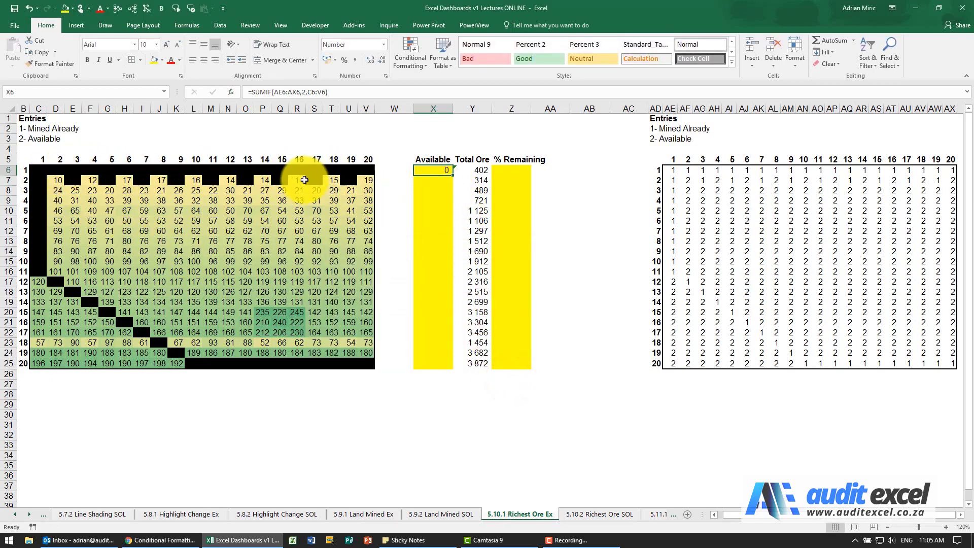
pyautogui.moveTo(453, 176); pyautogui.dragTo(444, 368)
# Check which ranges the copied SUMIF formula in X7 refers to, leaving the formula unchanged
pyautogui.click(429, 180)
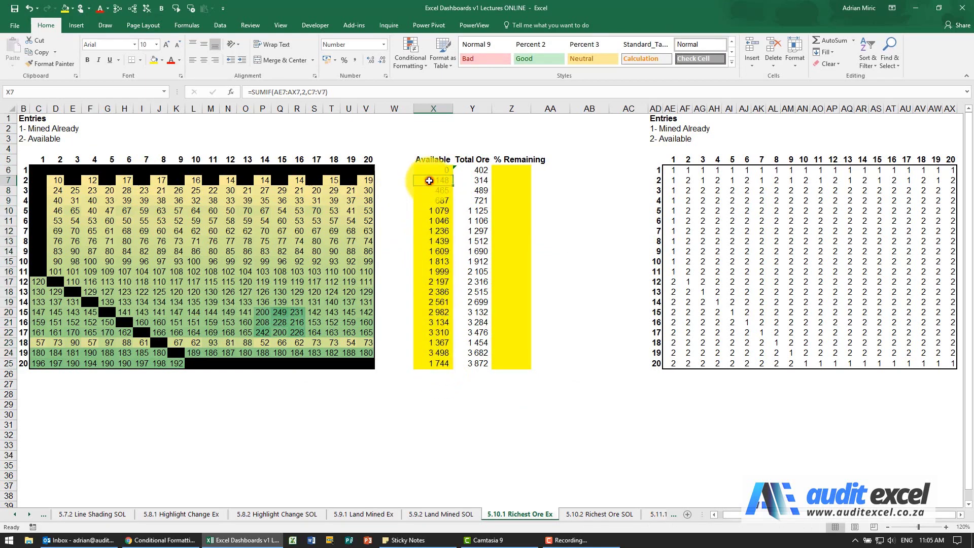
pyautogui.click(394, 94)
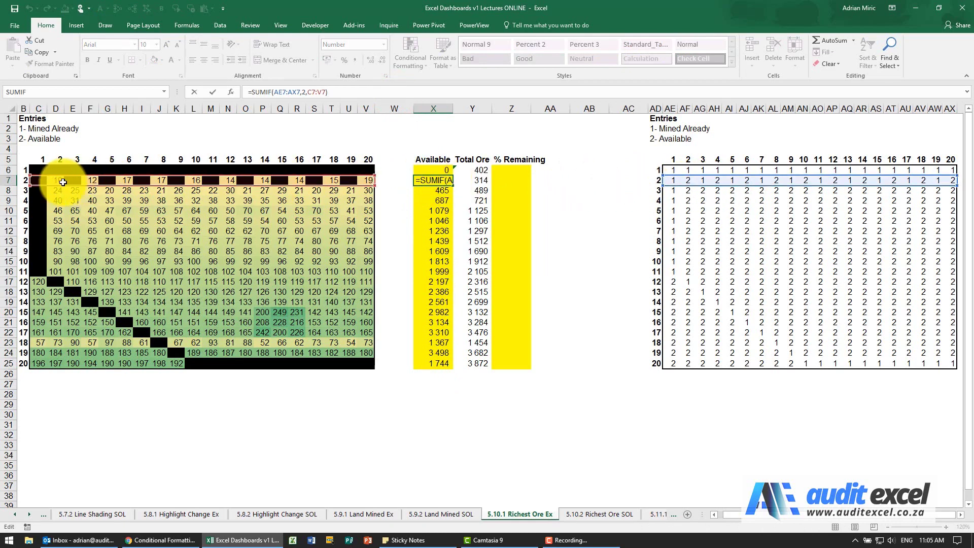
pyautogui.press('Escape')
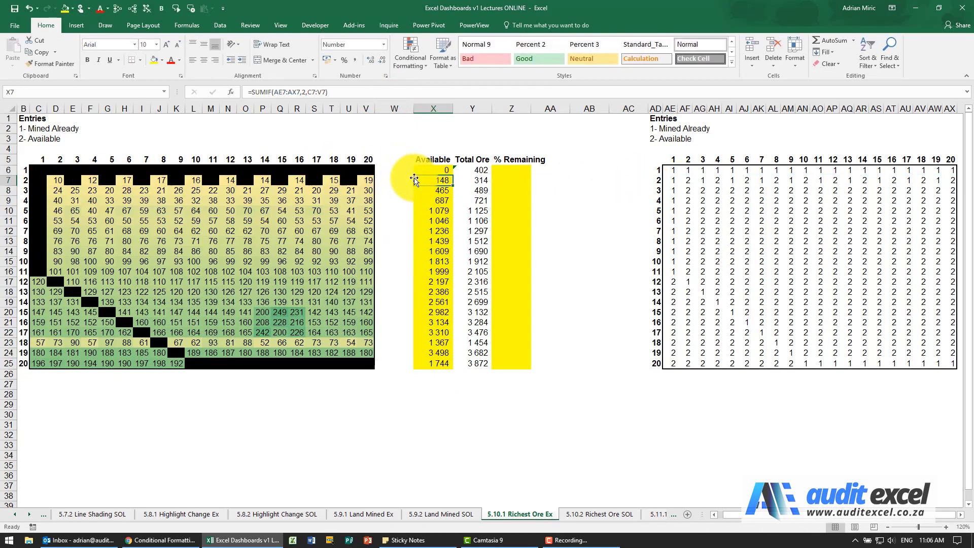
# Trace the precedents of the first Total Ore cell, Y6, and remove the tracing arrows
pyautogui.click(473, 169)
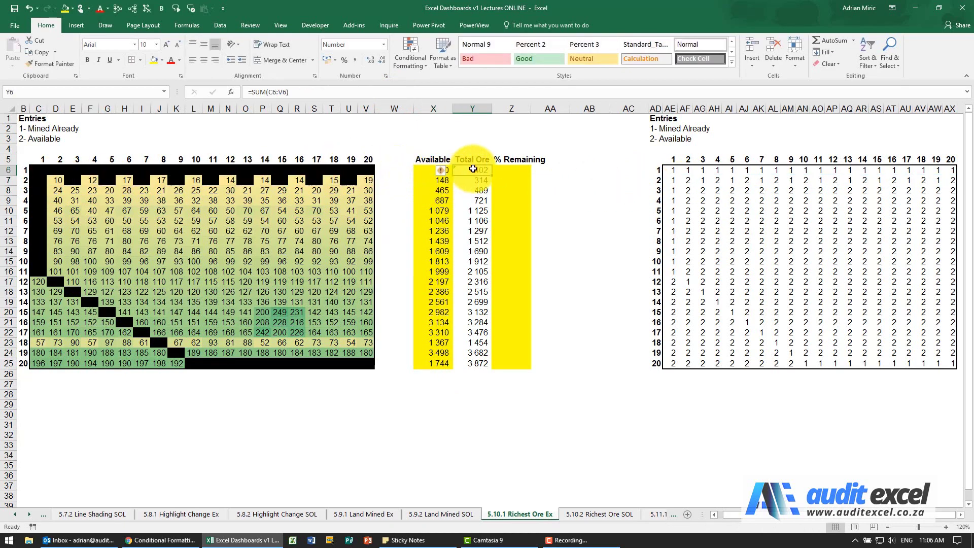
pyautogui.click(117, 9)
pyautogui.scroll(-1, 412, 244)
pyautogui.scroll(1, 350, 236)
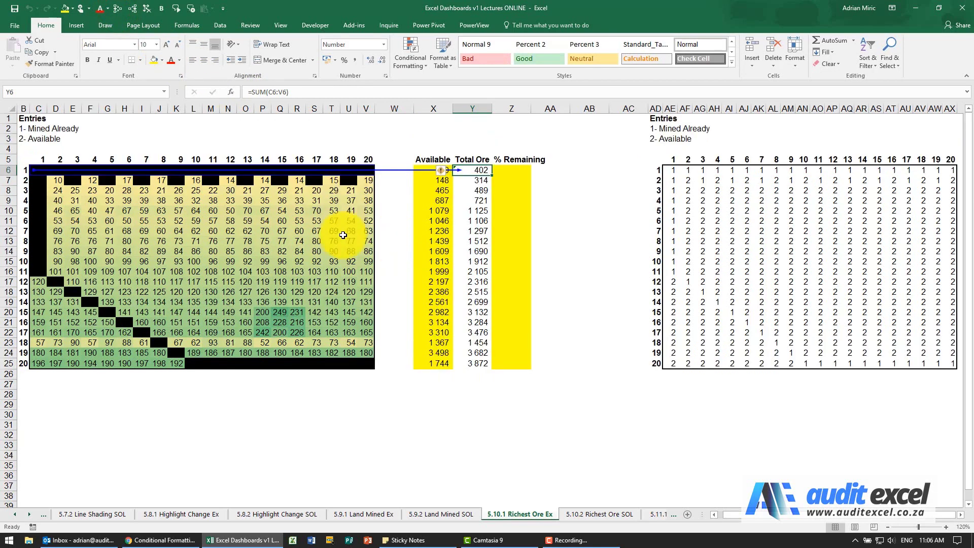
pyautogui.click(504, 171)
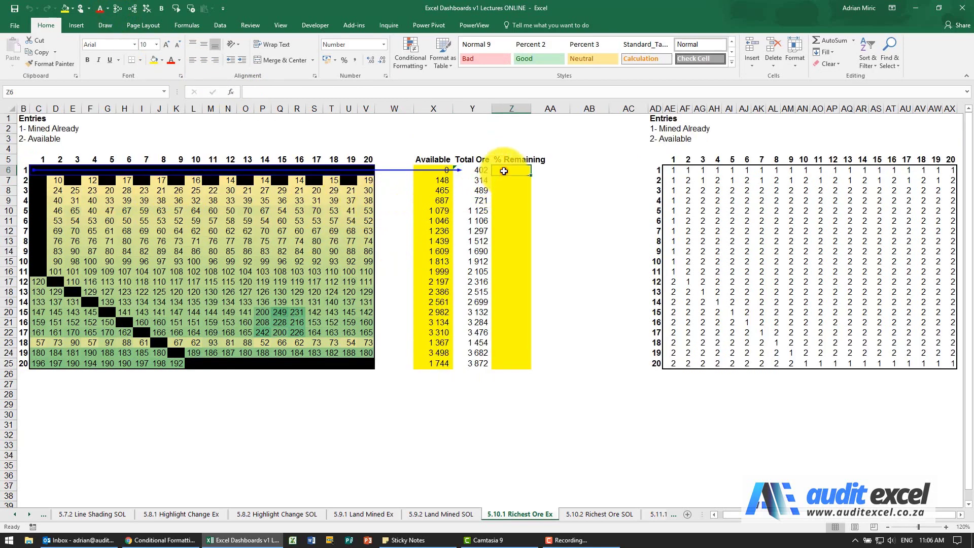
pyautogui.click(148, 9)
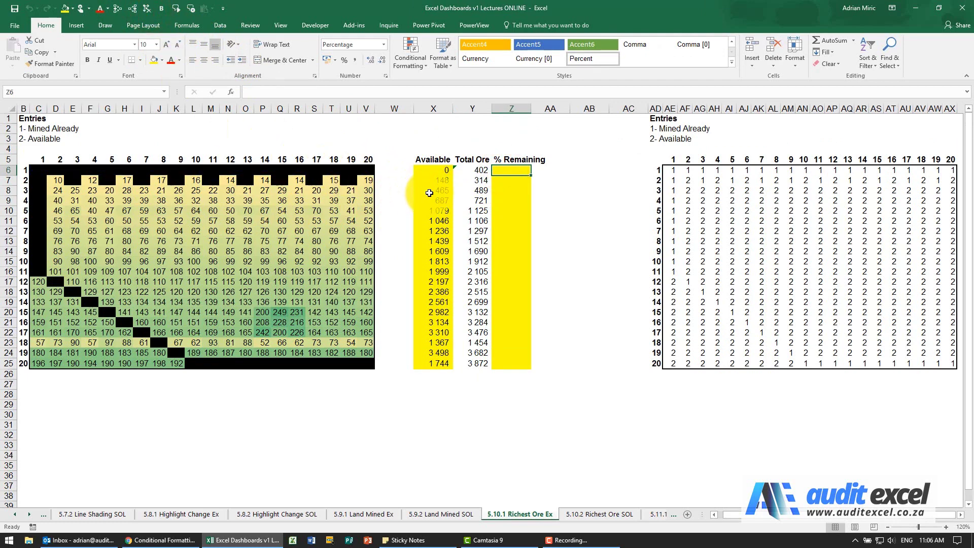
# Enter =X6/Y6 in the first % Remaining cell, Z6, and copy it down through Z25
pyautogui.write('=')
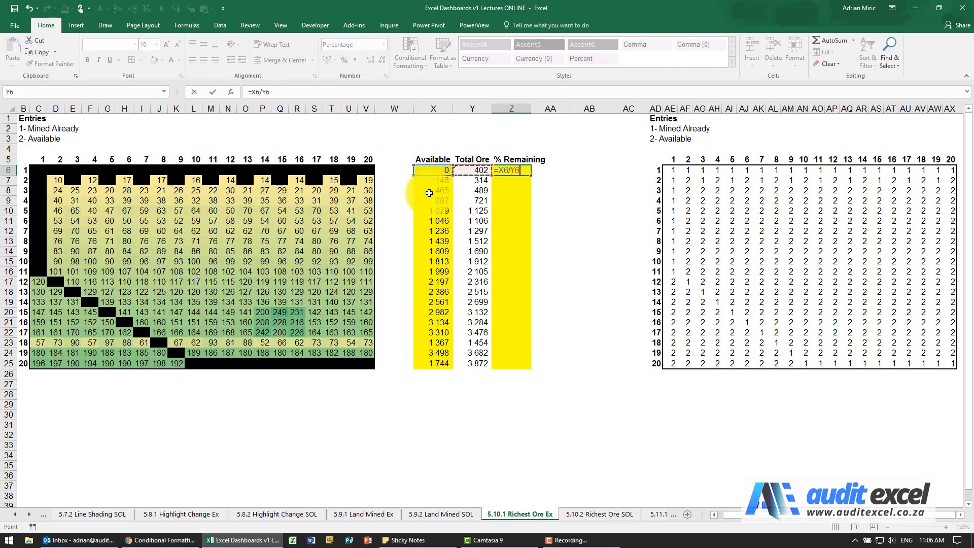
pyautogui.press('Return')
pyautogui.hotkey('ctrl', 'c')
pyautogui.press('Left')
pyautogui.hotkey('ctrl', 'Down')
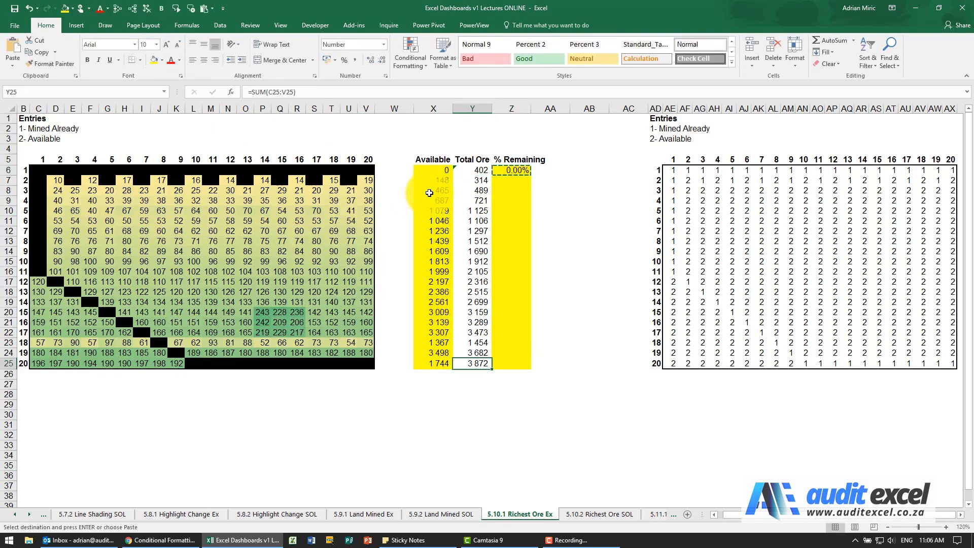
pyautogui.press('Right')
pyautogui.hotkey('ctrl', 'shift', 'Up')
pyautogui.hotkey('ctrl', 'v')
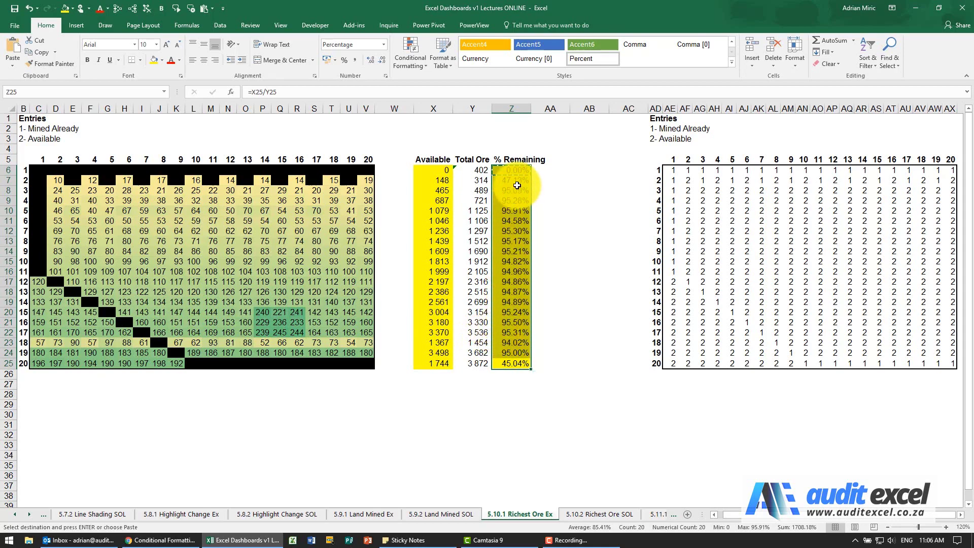
pyautogui.click(557, 321)
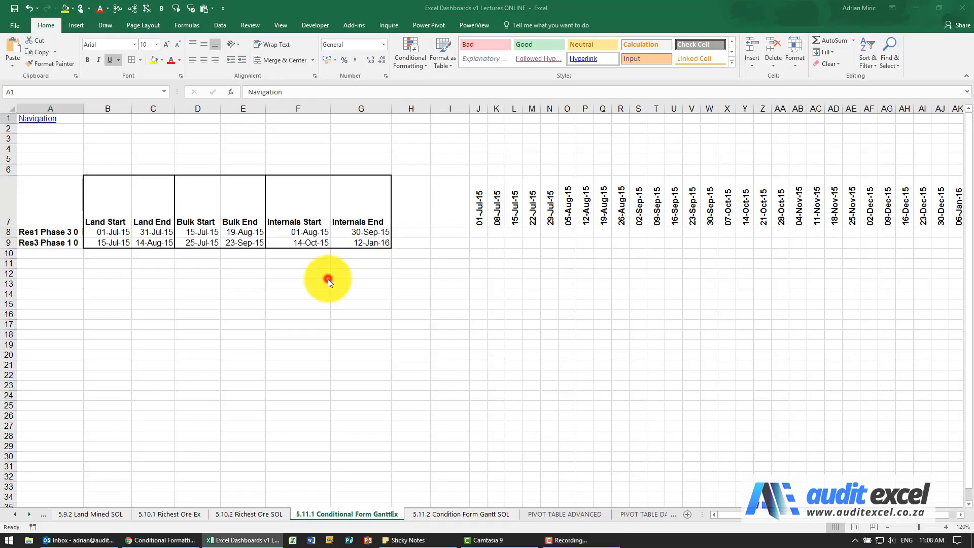
pyautogui.click(328, 279)
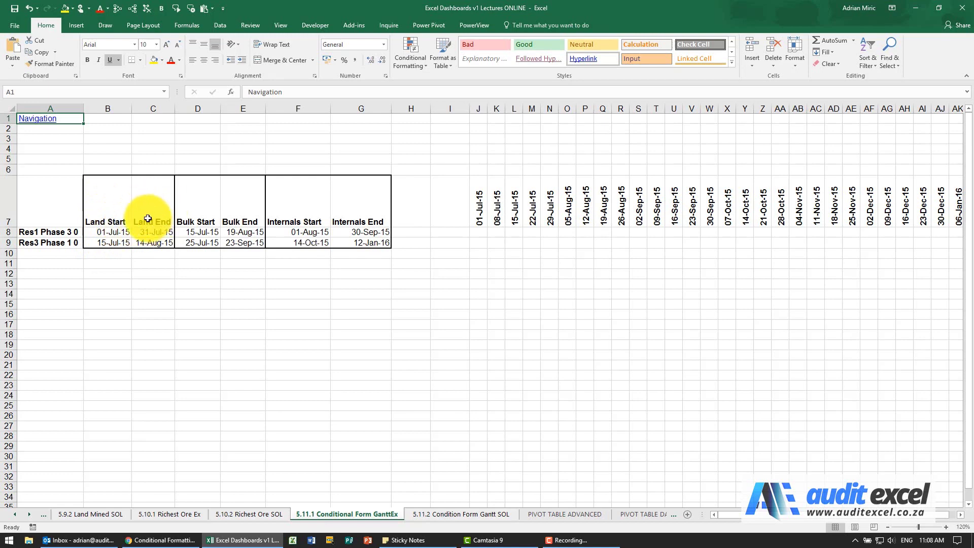
# Examine the first project's Land Start and Land End dates and the matching weekly timeline cells in row 8
pyautogui.click(112, 234)
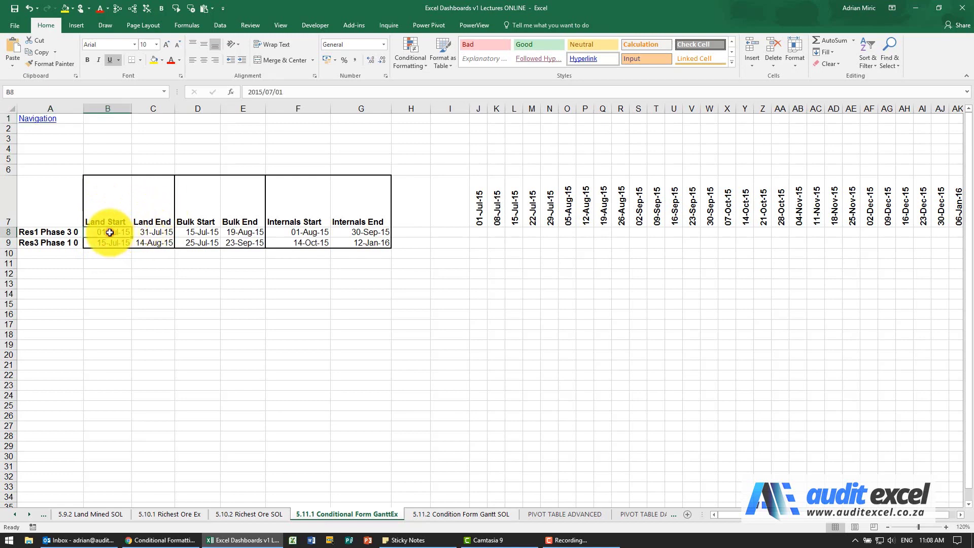
pyautogui.click(154, 234)
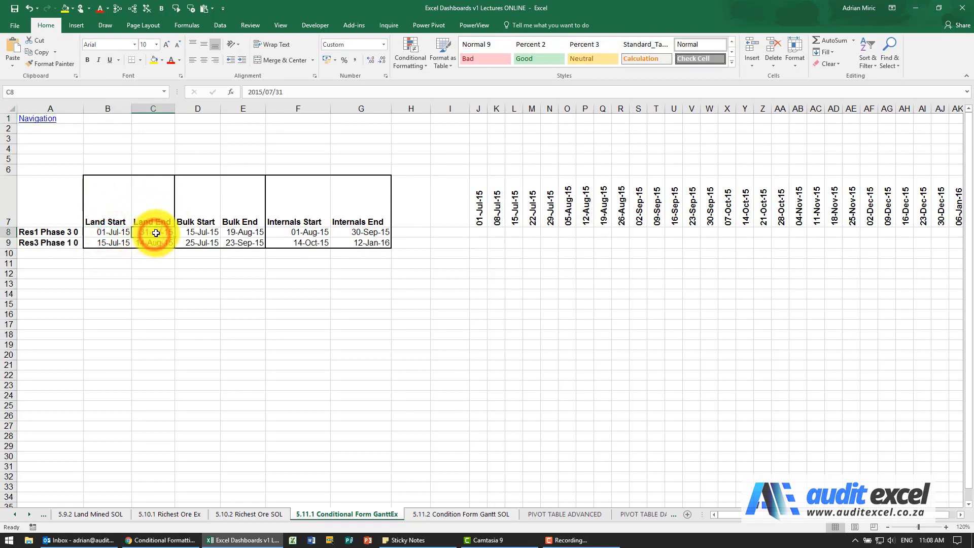
pyautogui.click(479, 233)
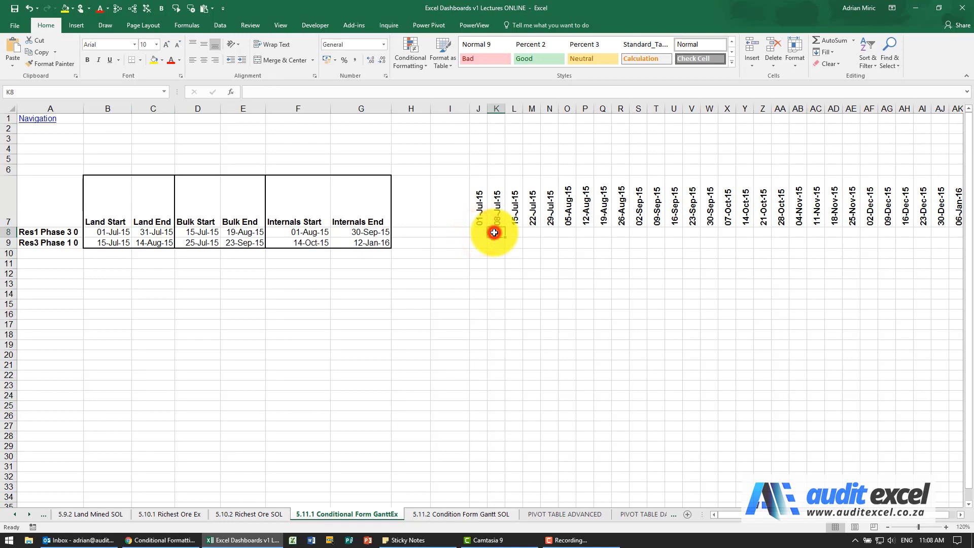
pyautogui.click(514, 233)
pyautogui.click(531, 233)
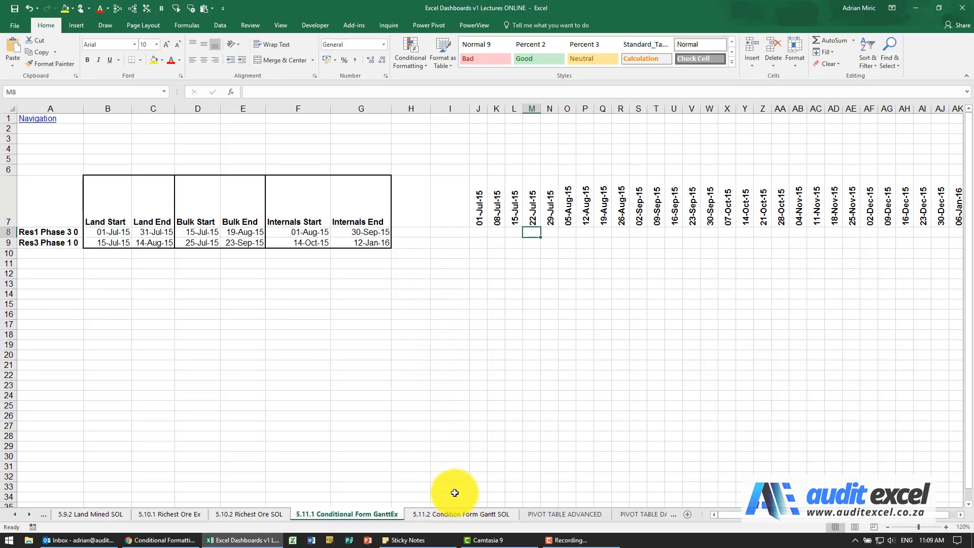
# View the finished Gantt chart on the 5.11.2 Condition Form Gantt SOL sheet, and return to the 5.11.1 exercise sheet
pyautogui.click(458, 514)
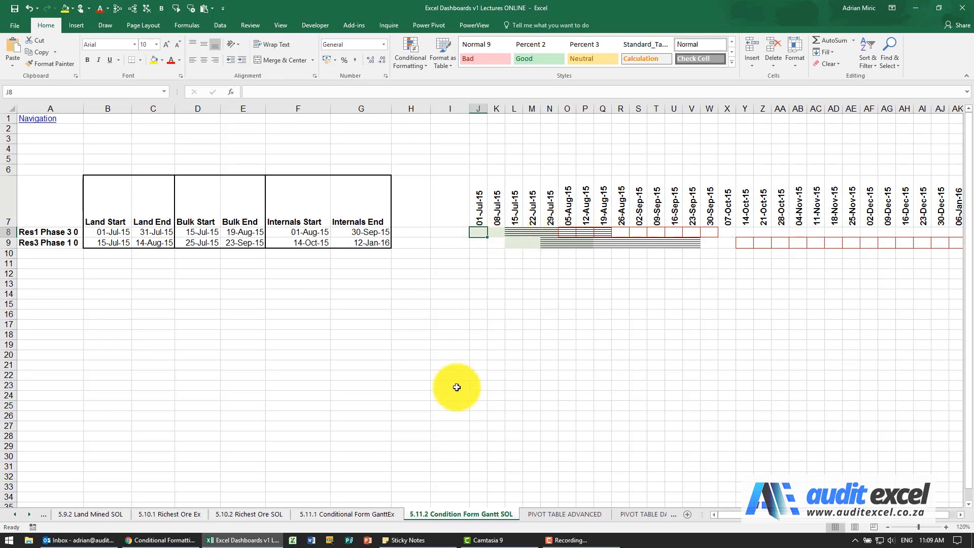
pyautogui.click(339, 514)
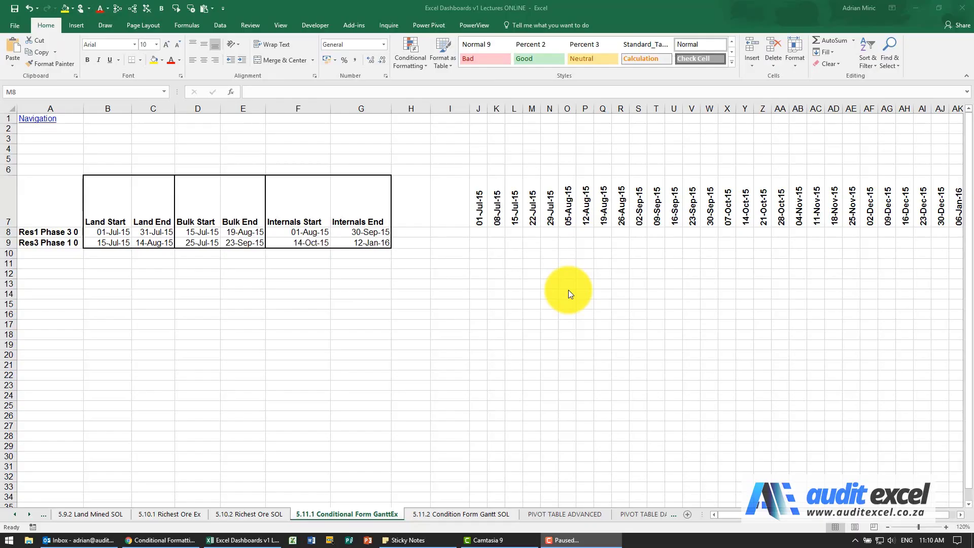
pyautogui.click(568, 290)
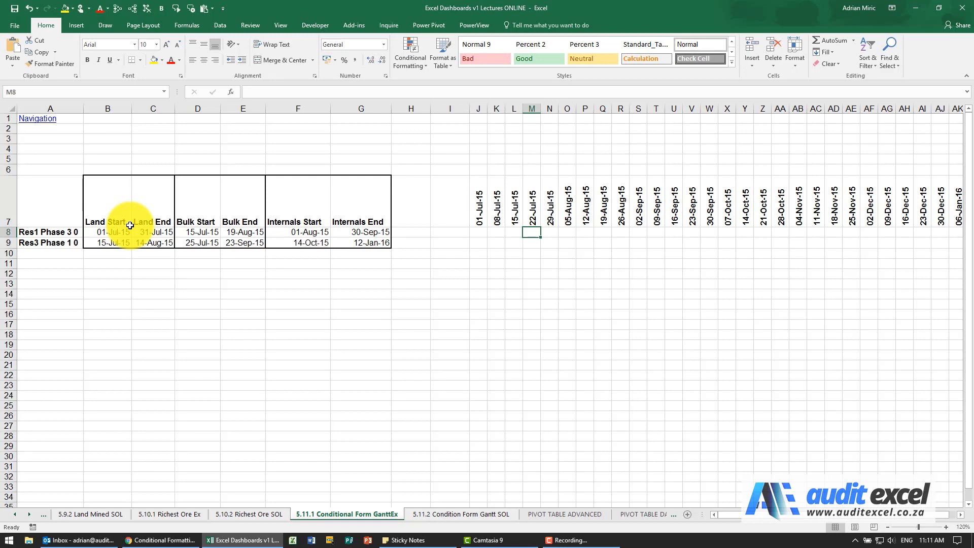
# Start a new formula-based conditional formatting rule for the timeline cells J8:AL9
pyautogui.click(478, 234)
pyautogui.moveTo(754, 515); pyautogui.dragTo(776, 520)
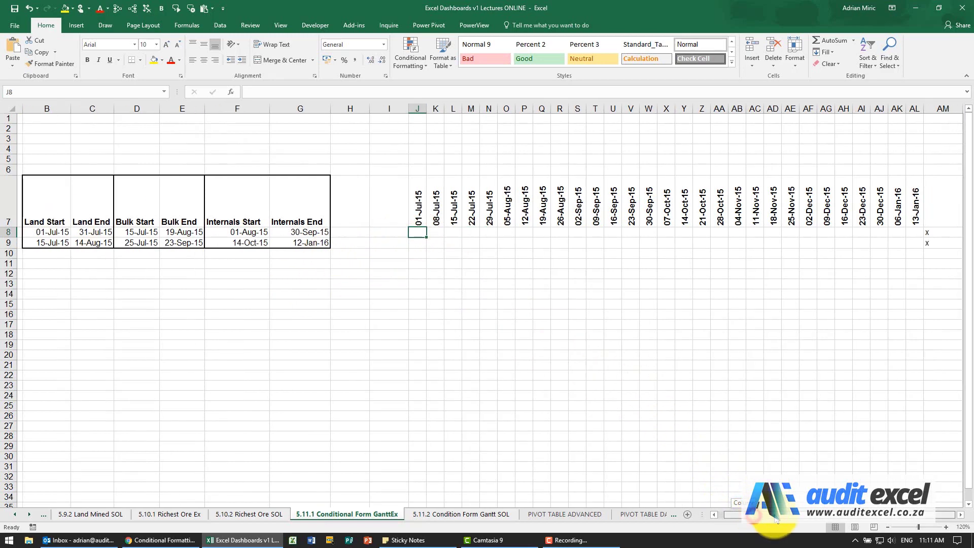
pyautogui.keyDown('shift'); pyautogui.click(902, 244); pyautogui.keyUp('shift')
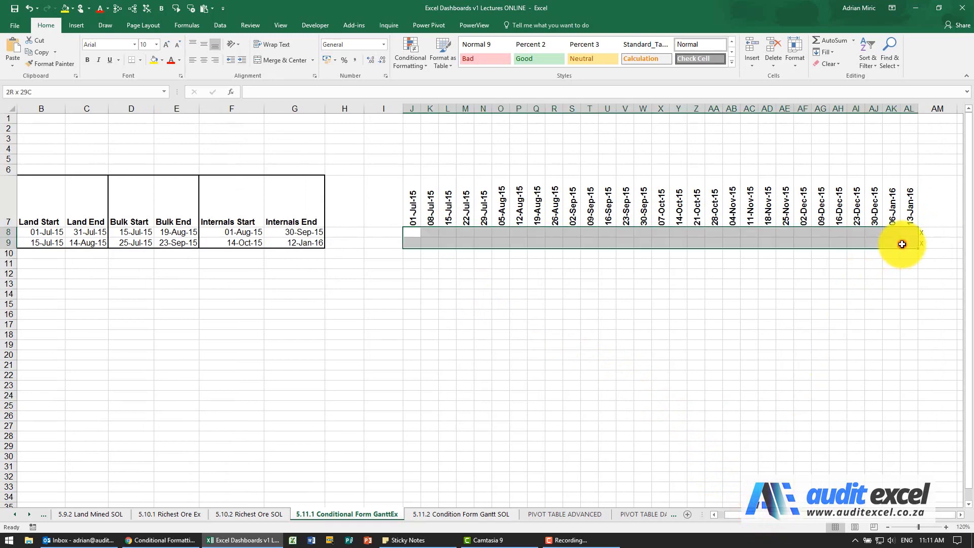
pyautogui.hscroll(-1, 825, 521)
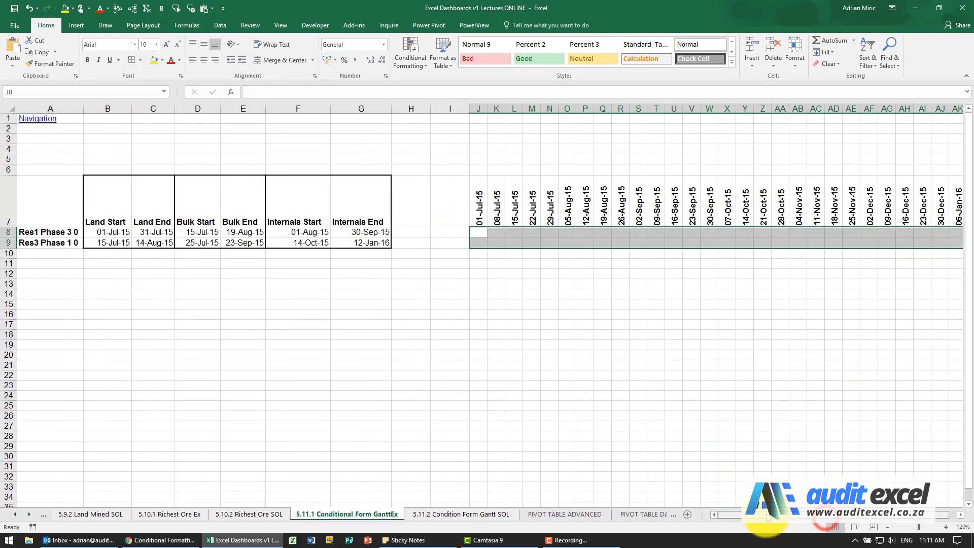
pyautogui.click(411, 61)
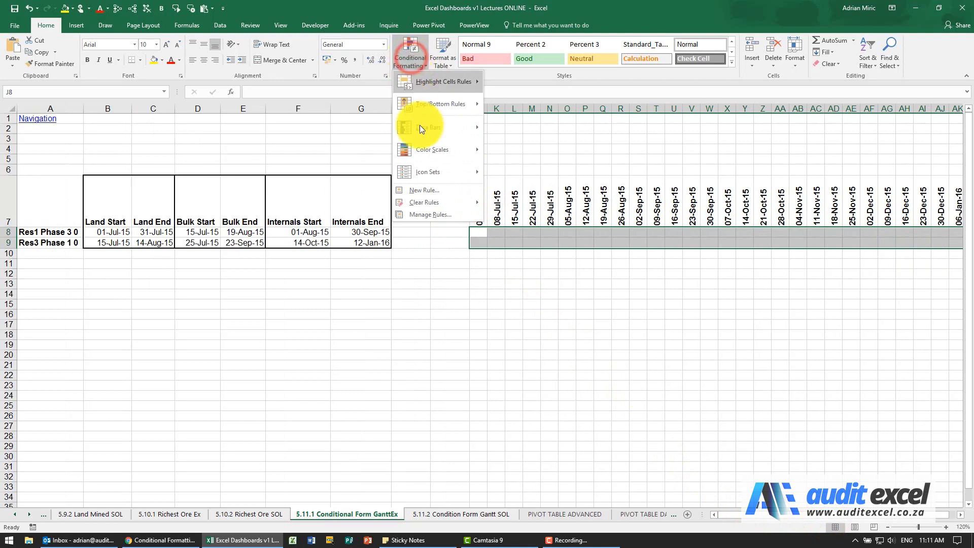
pyautogui.click(437, 189)
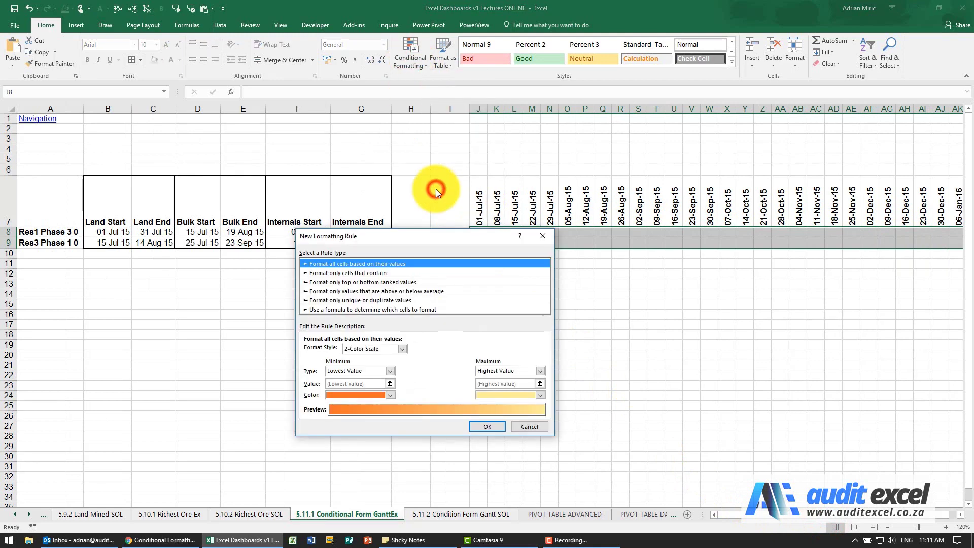
pyautogui.click(386, 309)
pyautogui.moveTo(388, 238); pyautogui.dragTo(392, 257)
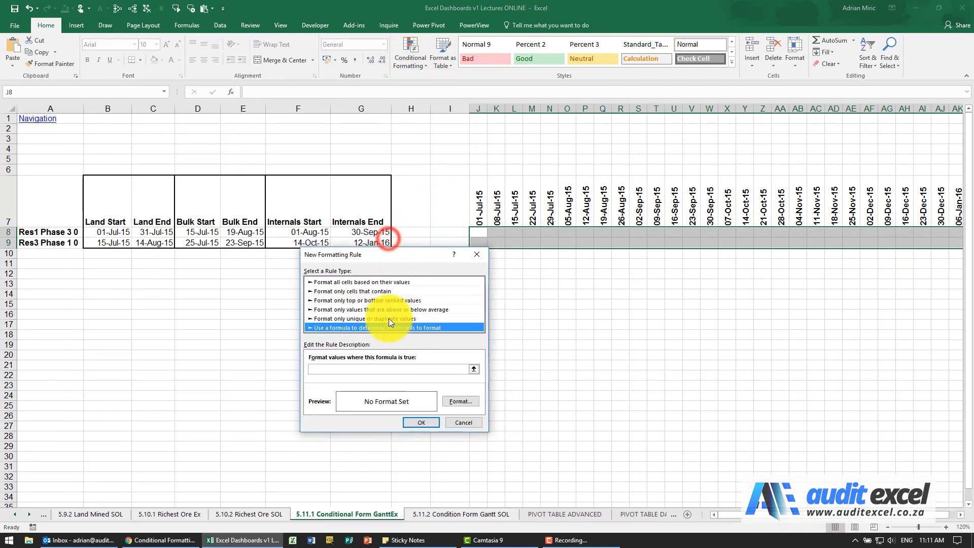
pyautogui.click(354, 369)
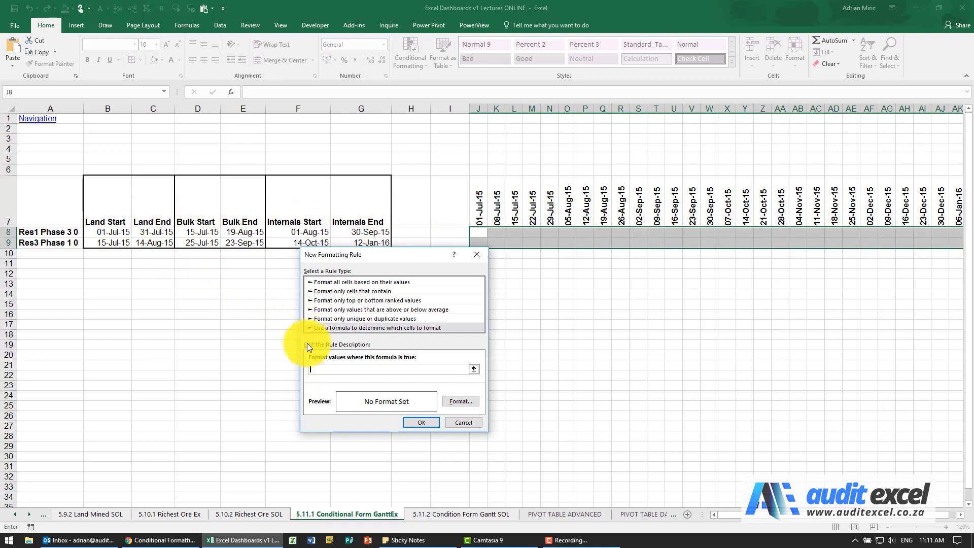
# Begin the rule's AND formula with the start-date condition J$7>=$B8, fixing the header row and the Land Start column
pyautogui.click(317, 370)
pyautogui.write('=and')
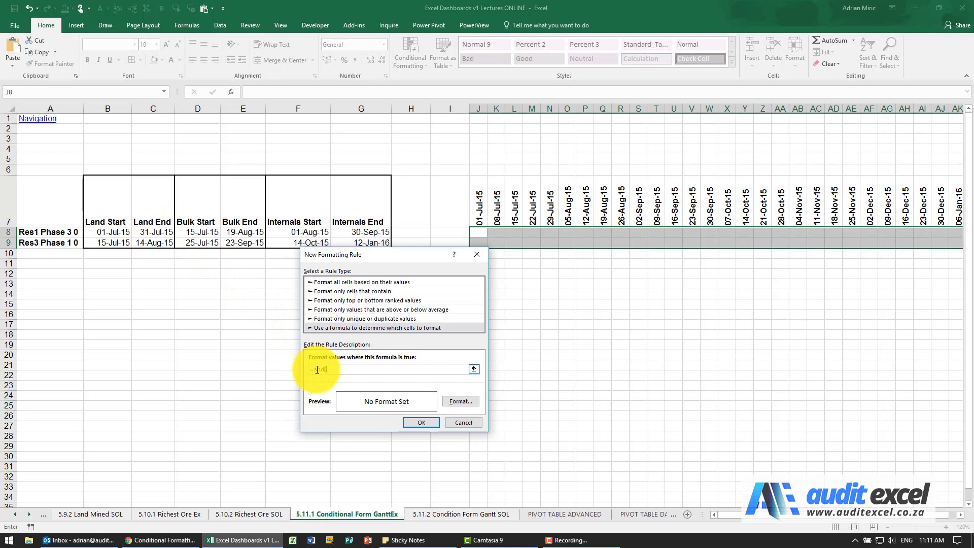
pyautogui.write('(')
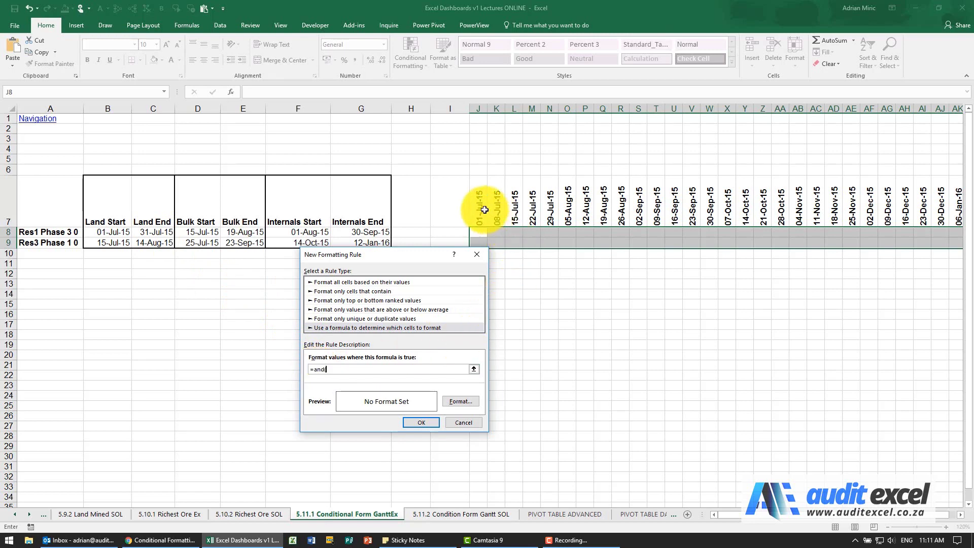
pyautogui.click(482, 204)
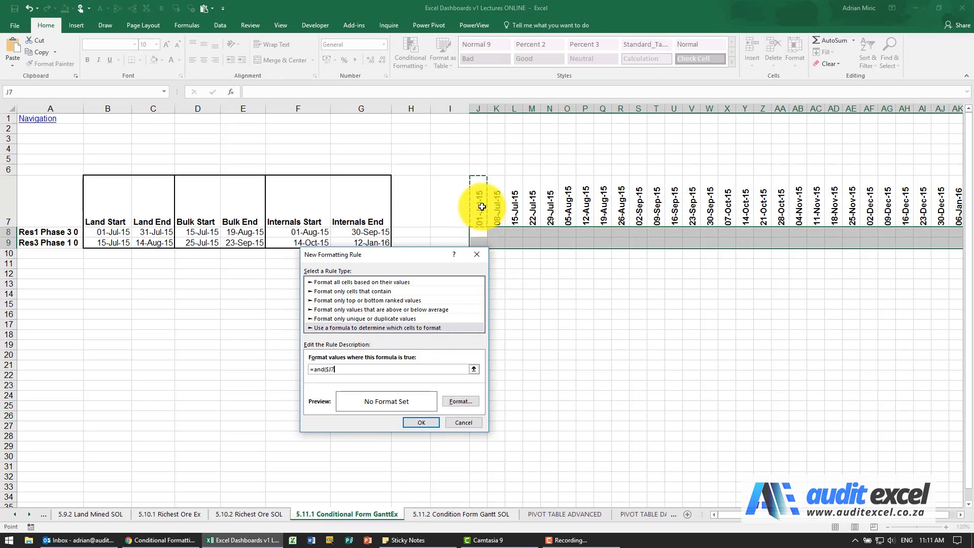
pyautogui.click(344, 370)
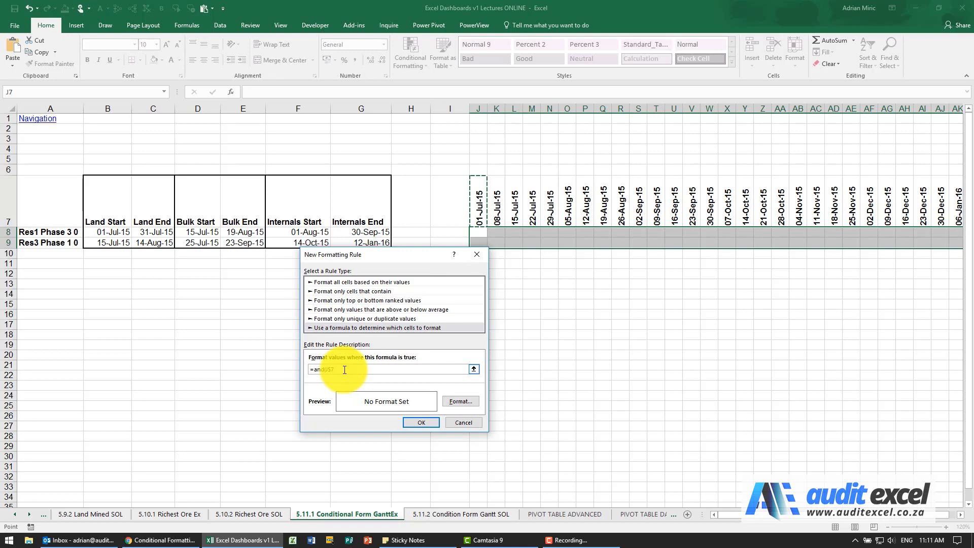
pyautogui.write('>=')
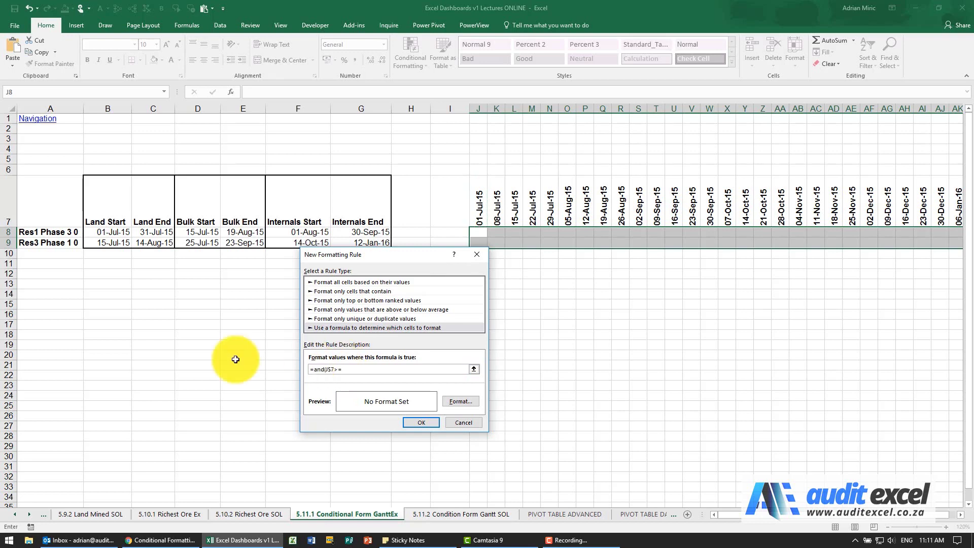
pyautogui.click(105, 232)
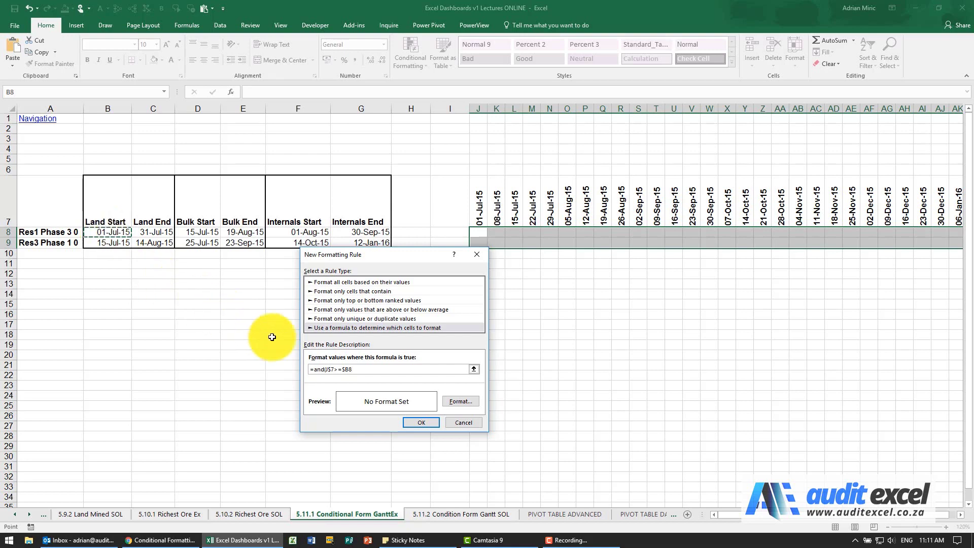
pyautogui.click(356, 370)
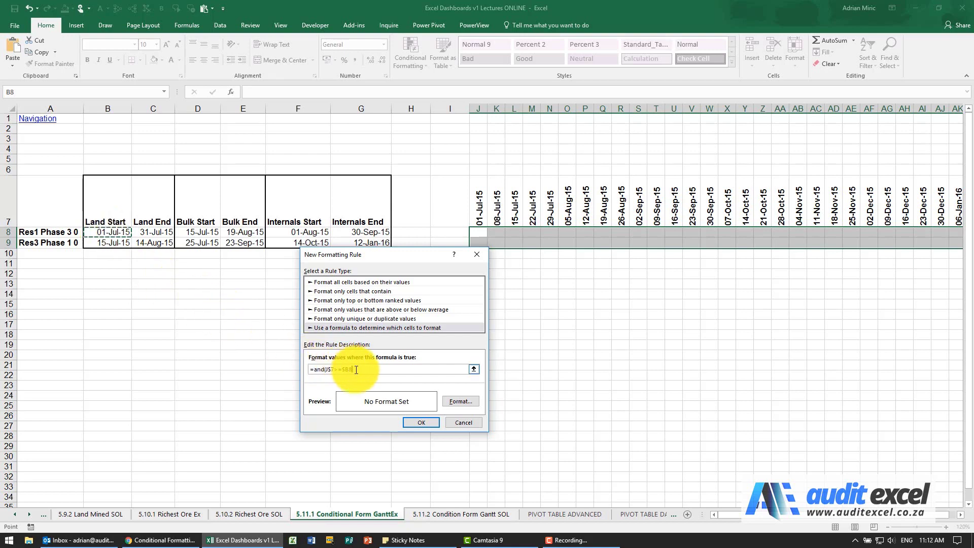
# Add the end-date condition J$7<=$C8 and close the formula as =AND(J$7>=$B8,J$7<=$C8)
pyautogui.write(',')
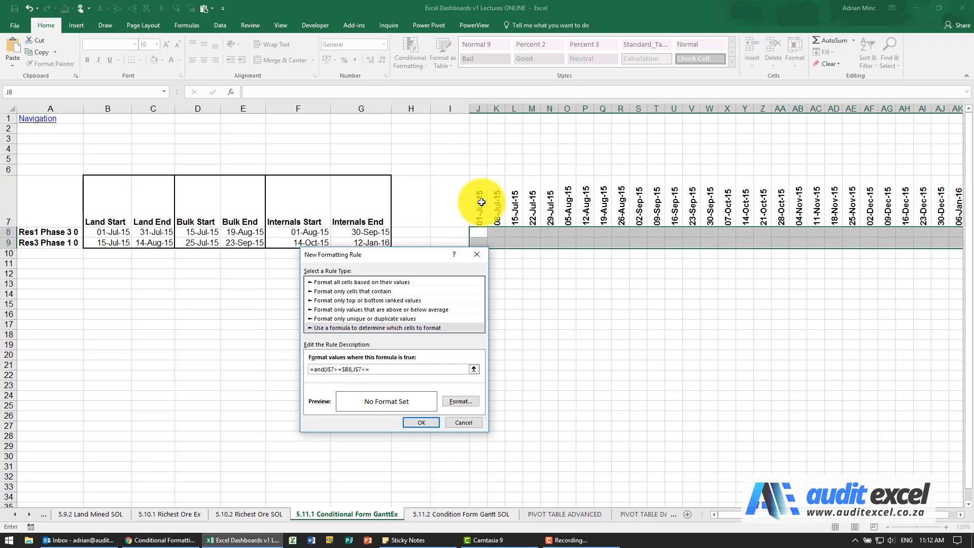
pyautogui.click(170, 229)
pyautogui.press('F4')
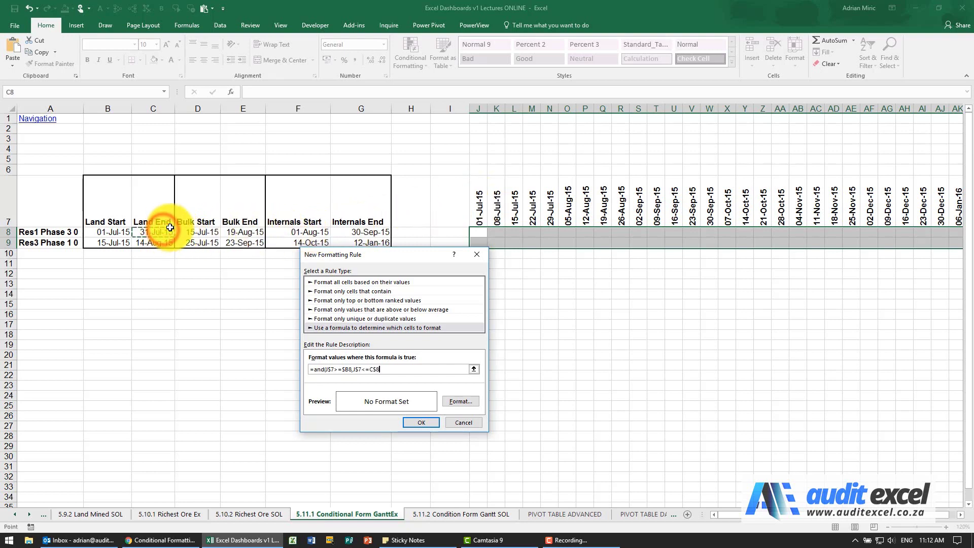
pyautogui.press('F4')
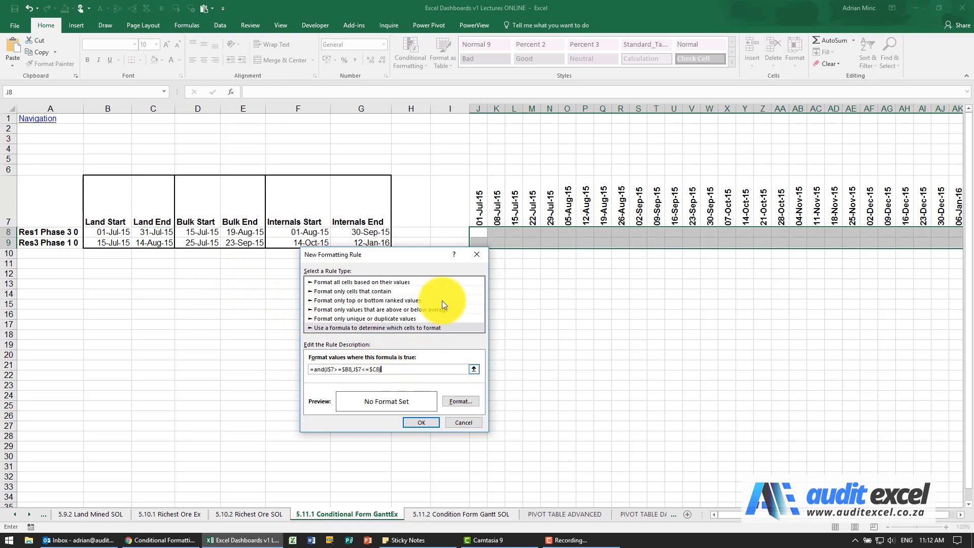
pyautogui.write(')')
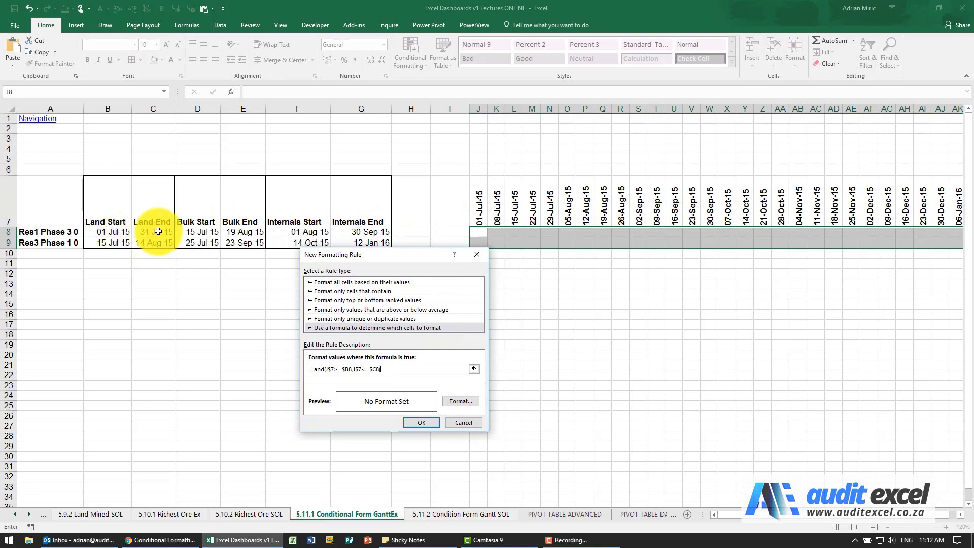
# Give the Land rule the lightest green background fill and apply it to the timeline
pyautogui.click(448, 401)
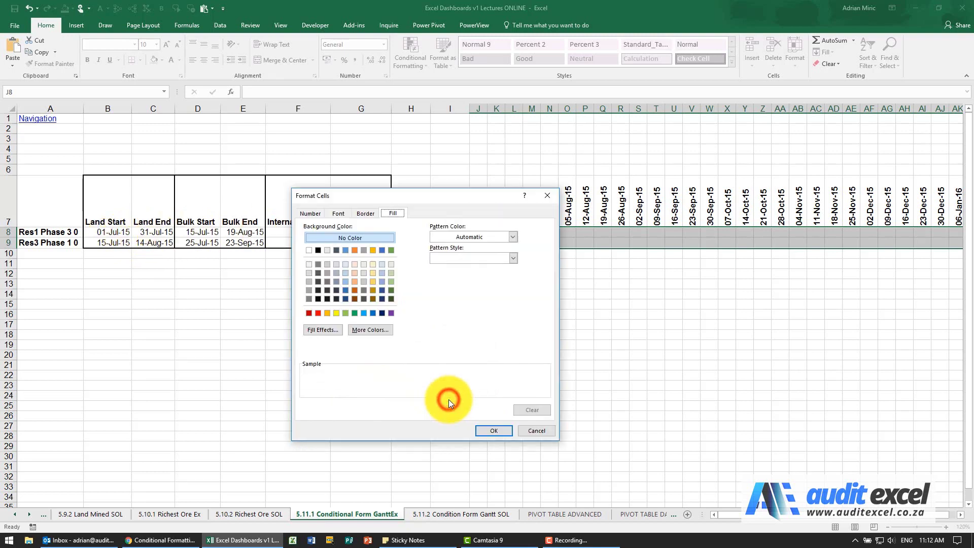
pyautogui.click(391, 263)
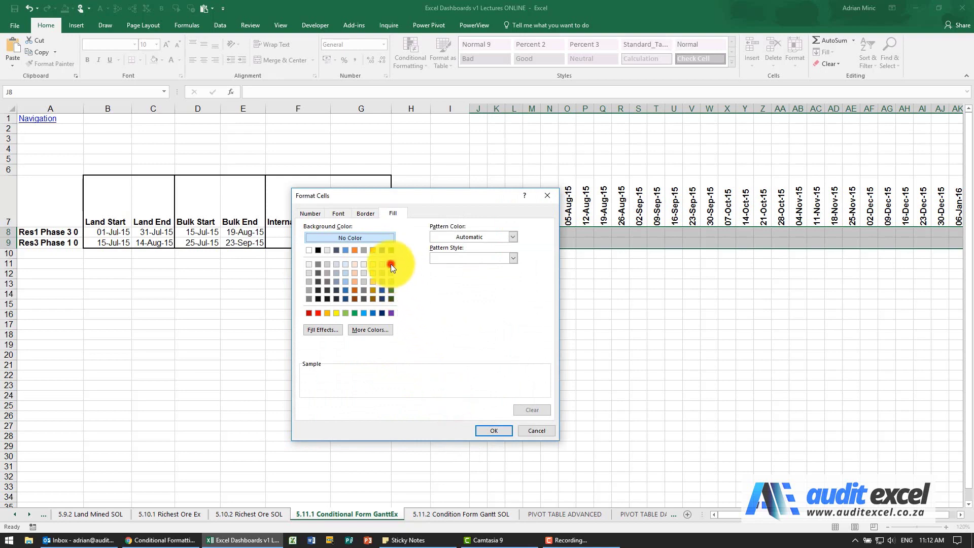
pyautogui.click(485, 430)
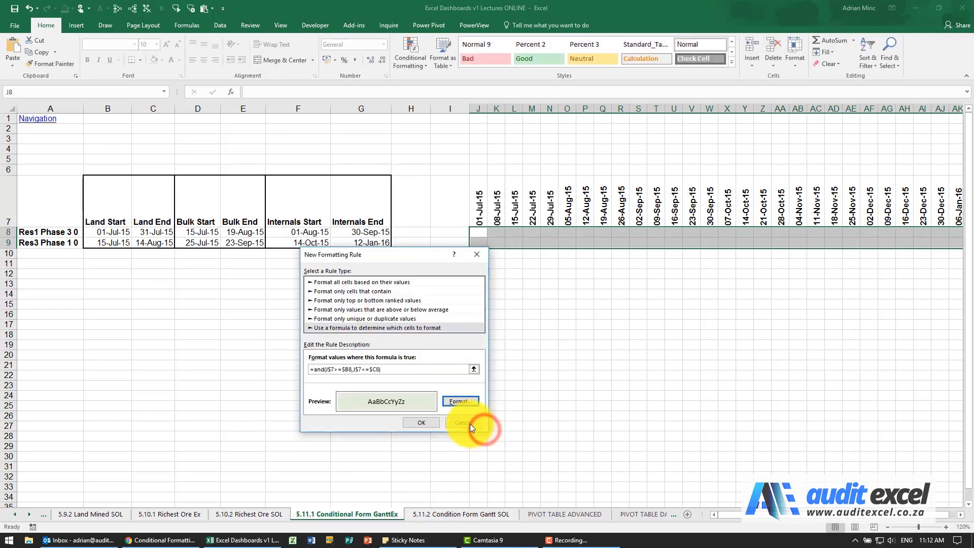
pyautogui.click(438, 422)
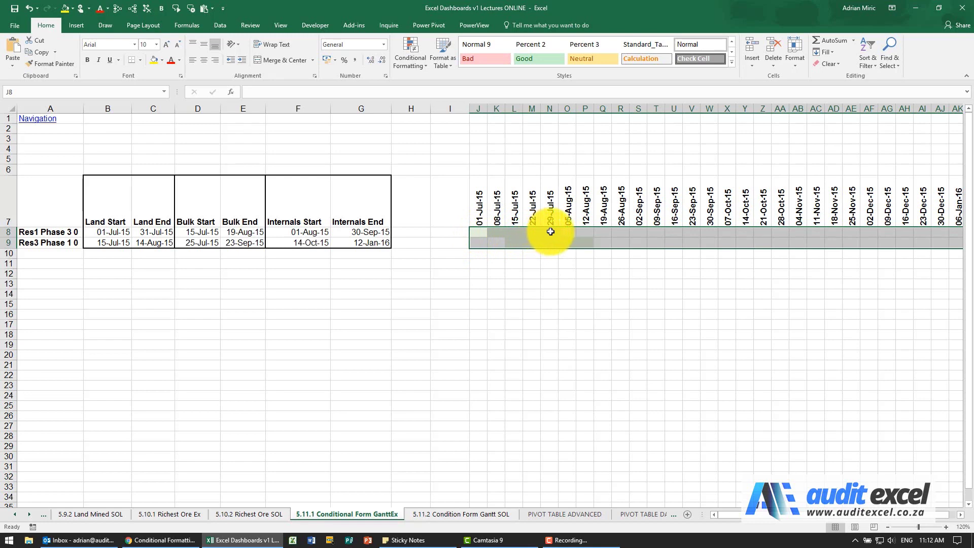
pyautogui.click(566, 232)
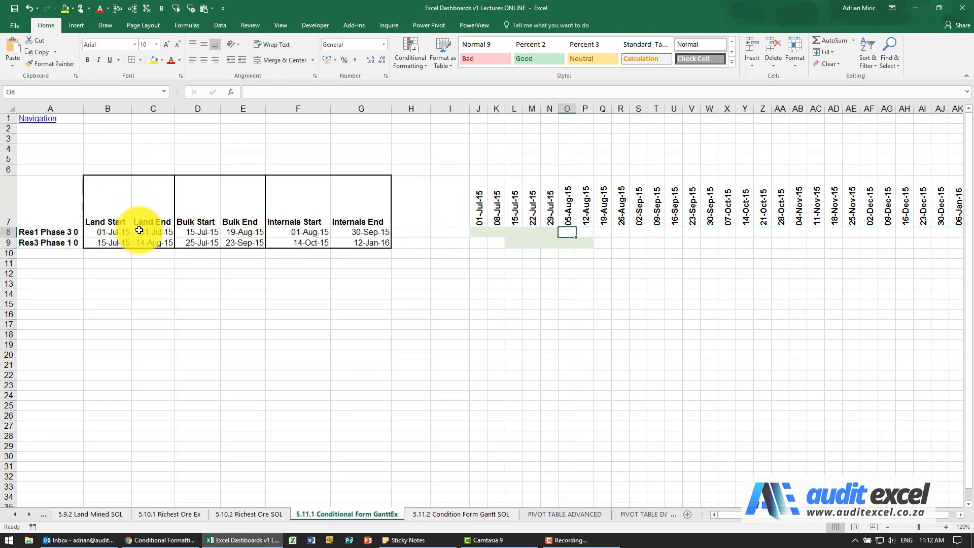
# Start a formula-based conditional formatting rule for the Bulk phase on the timeline cells J8:AL9
pyautogui.click(480, 232)
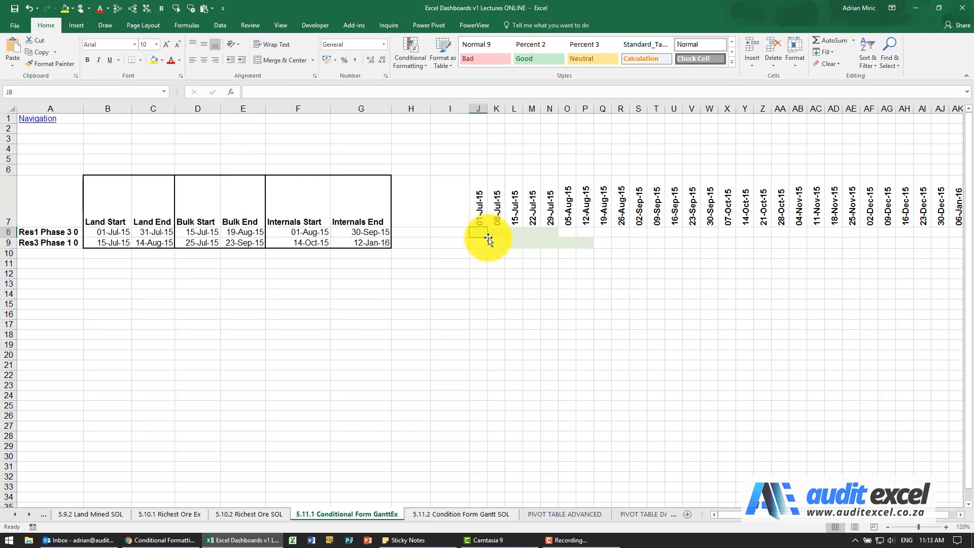
pyautogui.moveTo(736, 516); pyautogui.dragTo(754, 517)
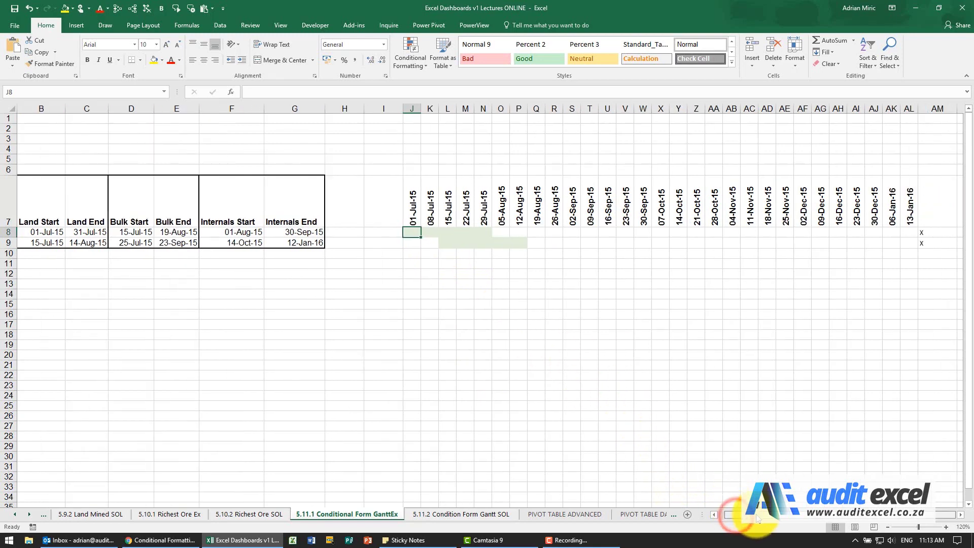
pyautogui.keyDown('shift'); pyautogui.click(909, 242); pyautogui.keyUp('shift')
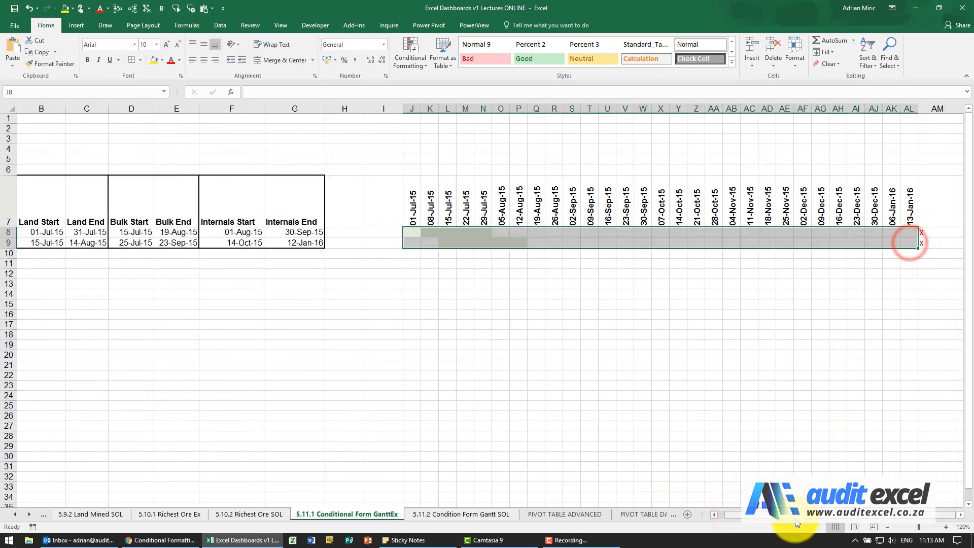
pyautogui.moveTo(792, 515); pyautogui.dragTo(737, 517)
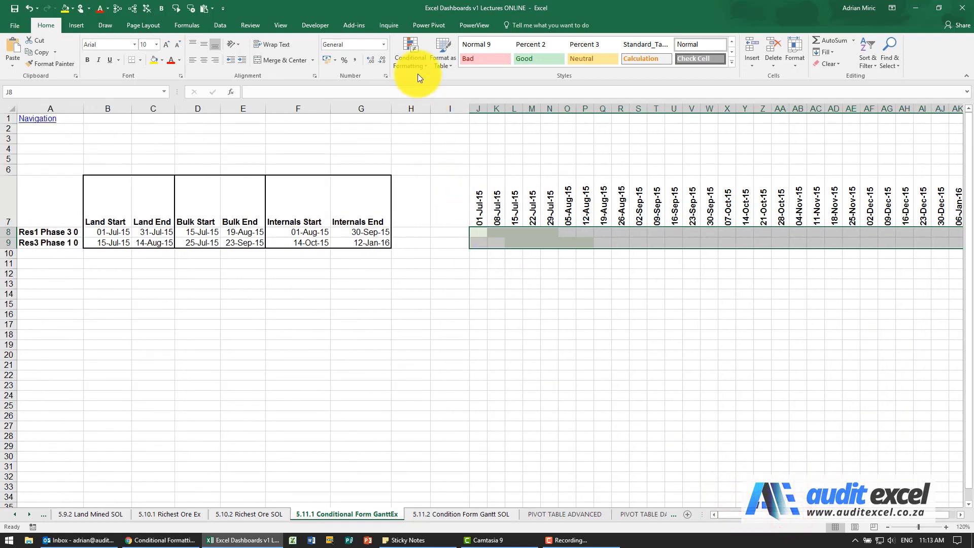
pyautogui.click(410, 54)
pyautogui.click(436, 193)
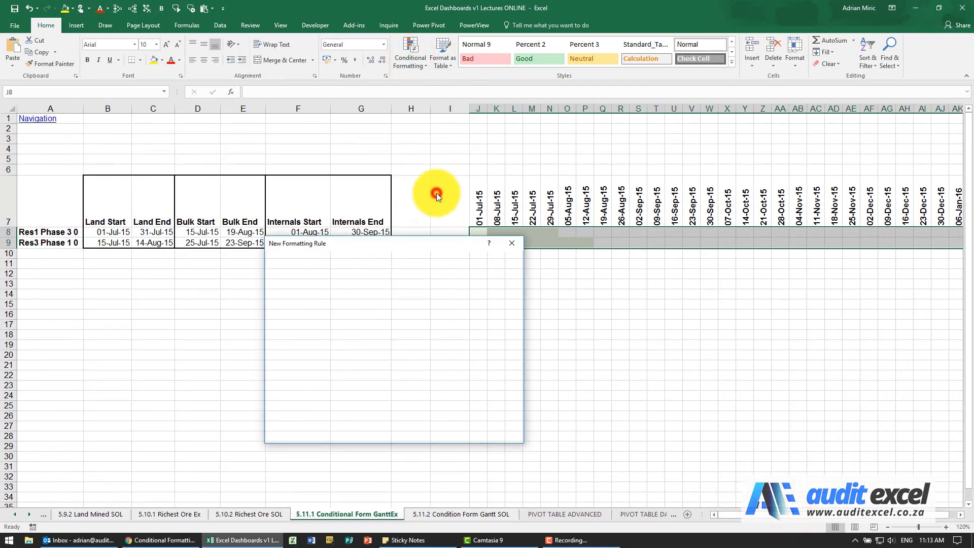
pyautogui.click(340, 315)
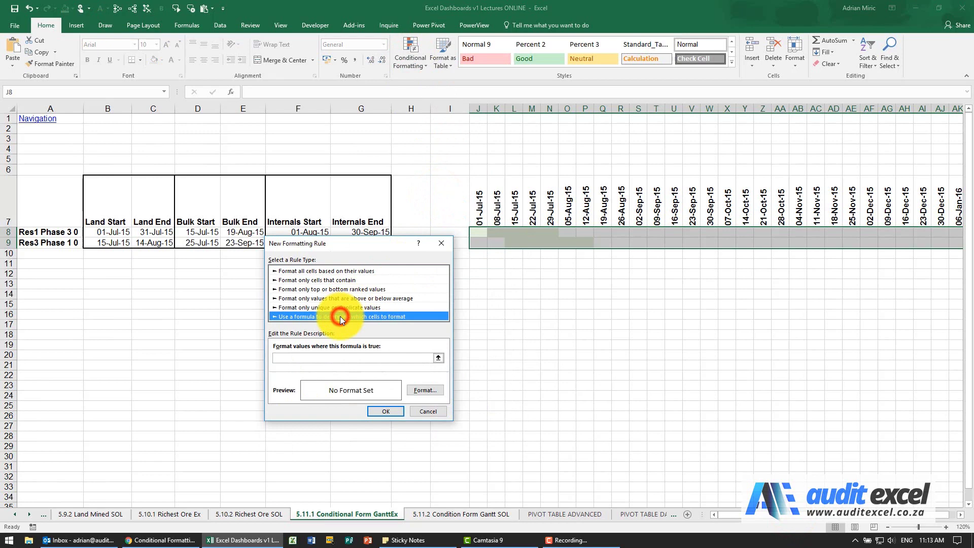
# Begin the Bulk rule's AND formula with the start-date condition J$7>=$D8, fixing the header row and the Bulk Start column
pyautogui.click(318, 358)
pyautogui.write('=and(')
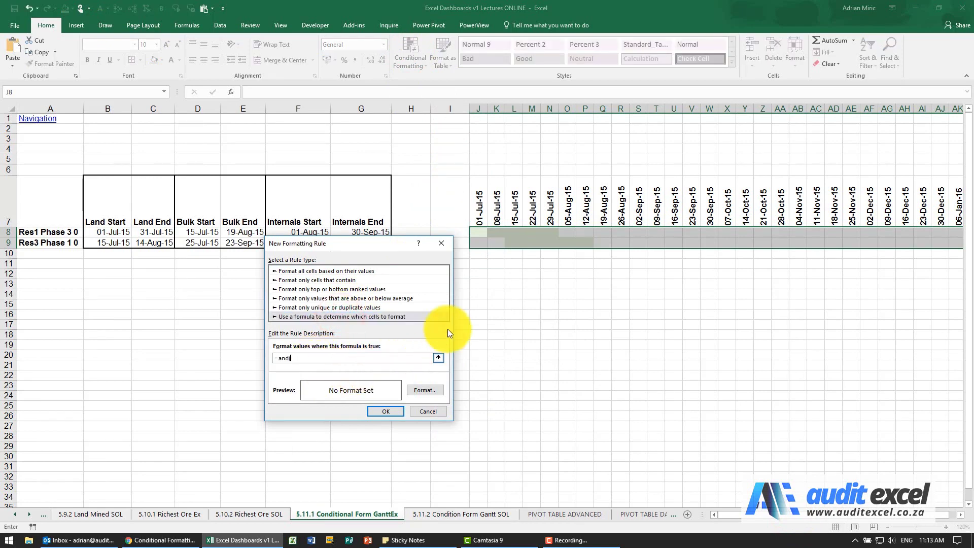
pyautogui.click(480, 214)
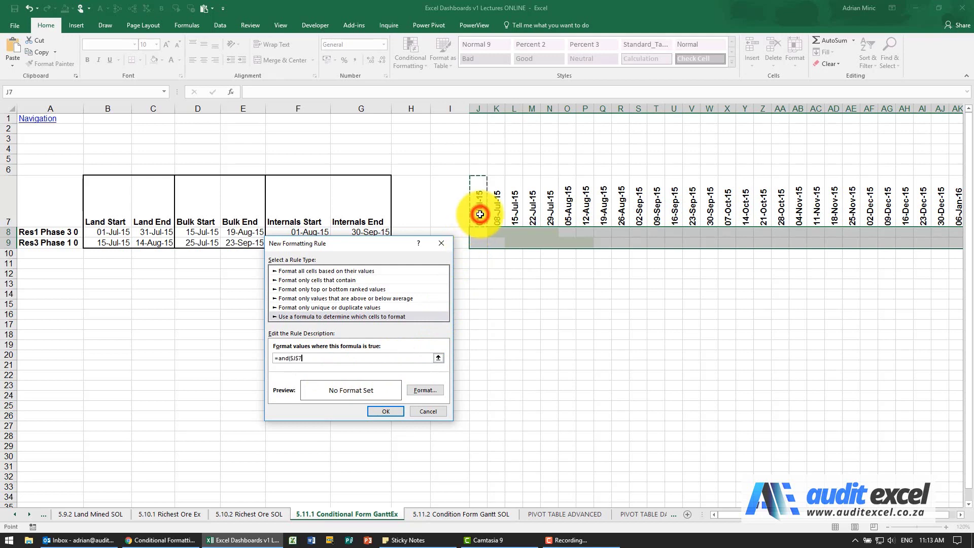
pyautogui.press('F4')
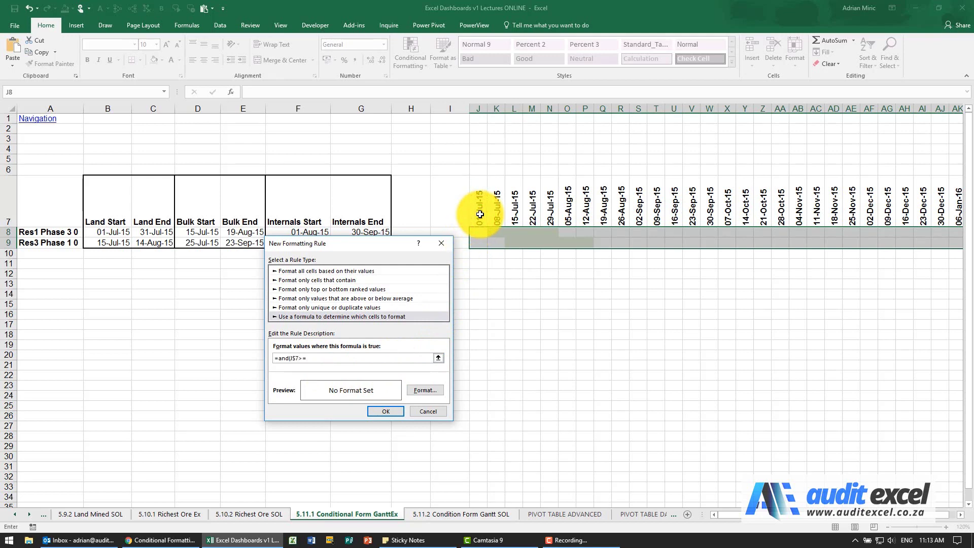
pyautogui.write('>=')
pyautogui.click(198, 232)
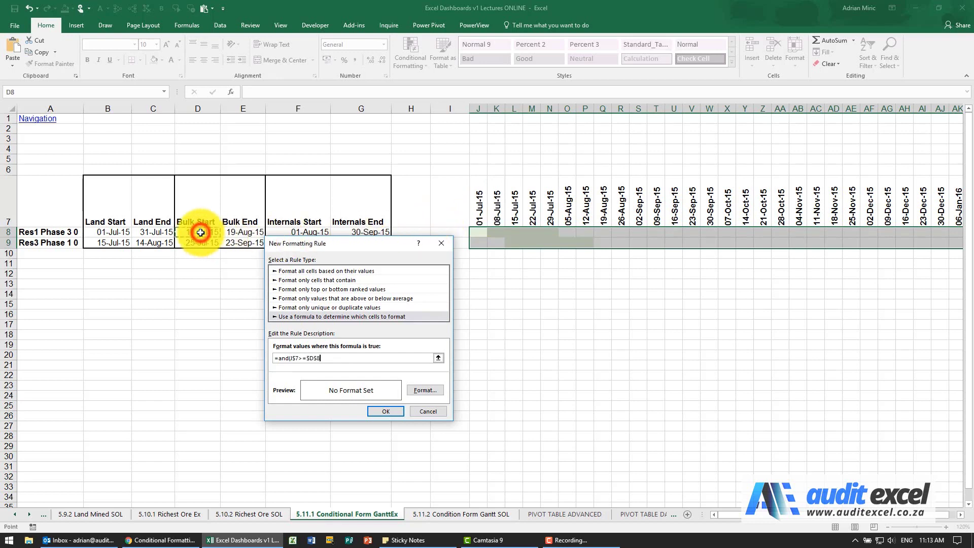
pyautogui.press('F4')
pyautogui.press('F4')
pyautogui.press('F4')
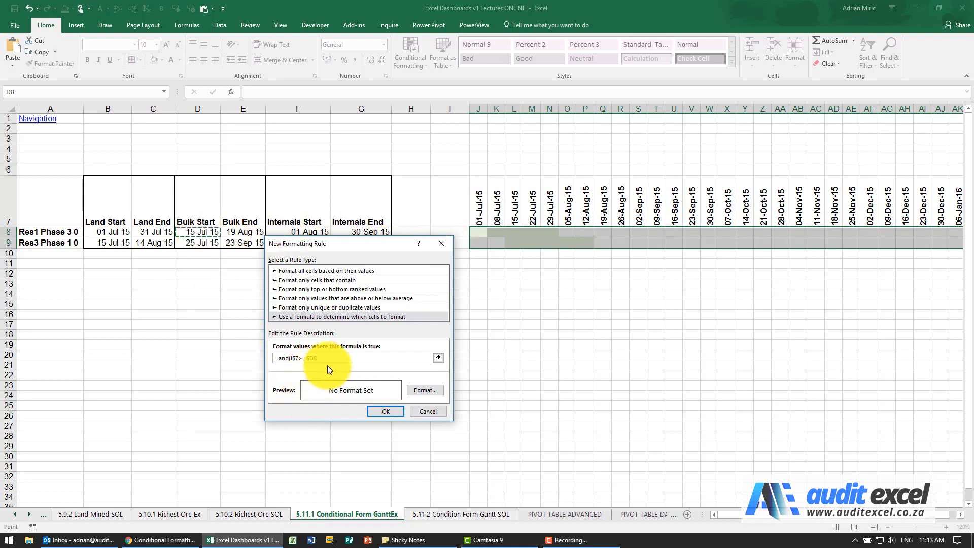
# Add the end-date condition J$7<=$E8 to complete the Bulk rule's formula as =AND(J$7>=$D8,J$7<=$E8)
pyautogui.click(348, 359)
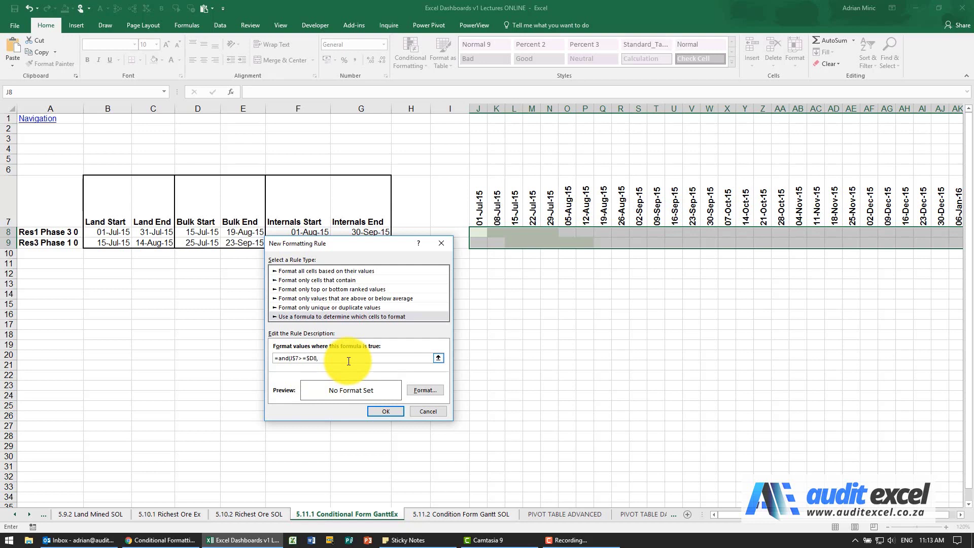
pyautogui.write(',')
pyautogui.click(479, 210)
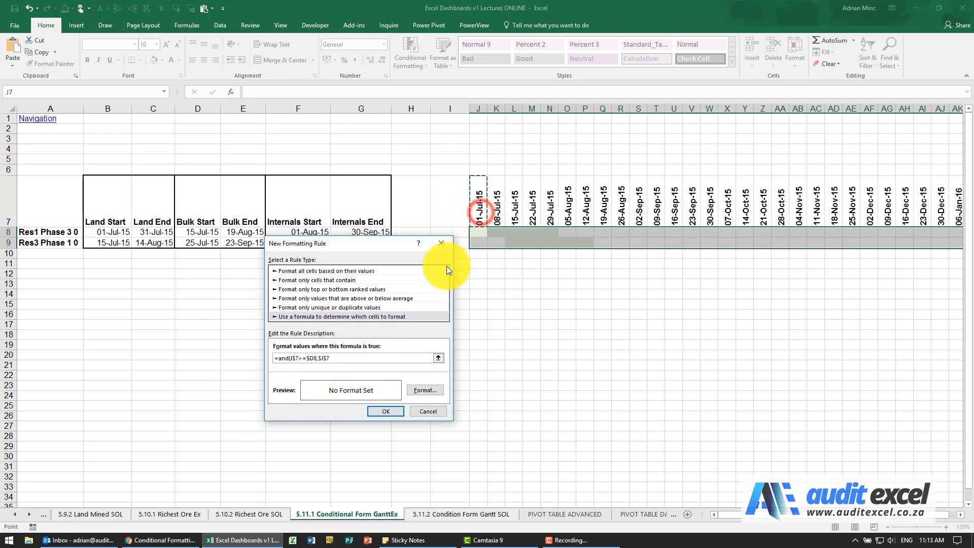
pyautogui.press('F4')
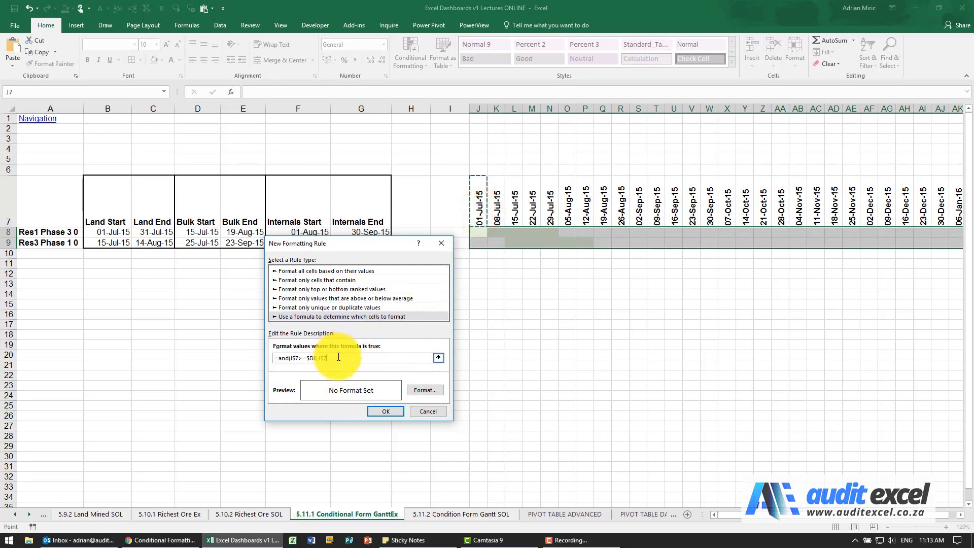
pyautogui.write('<=')
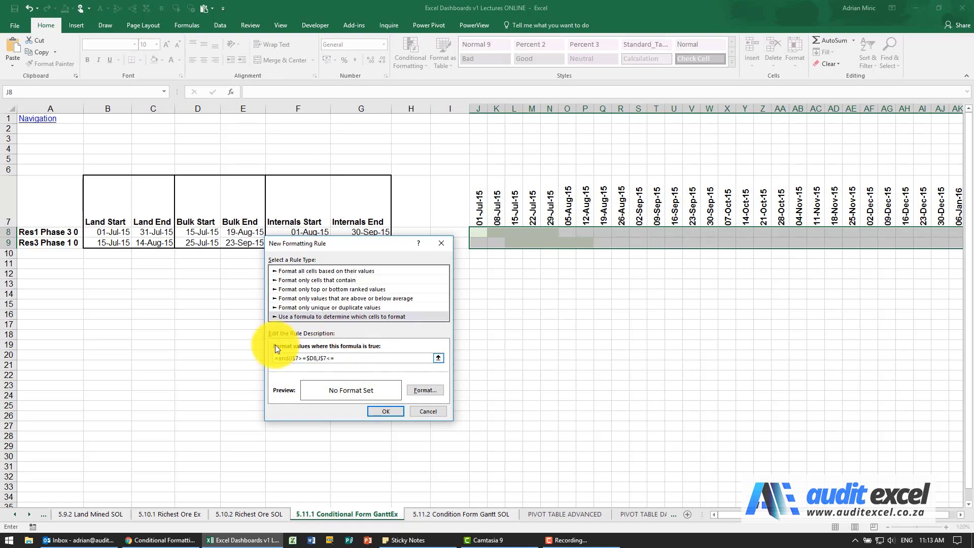
pyautogui.click(235, 232)
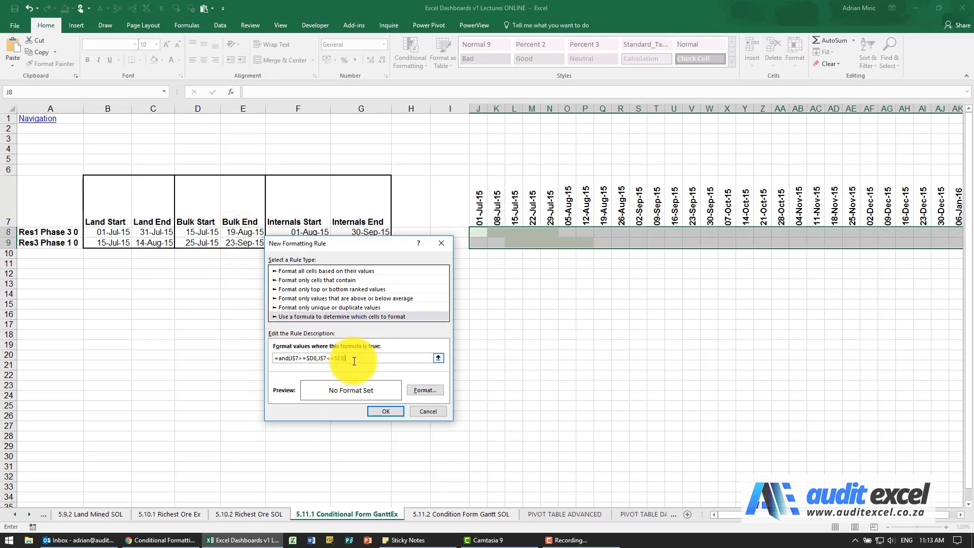
# Give the Bulk rule a thin horizontal stripe pattern fill without a background colour and apply it to the timeline
pyautogui.click(412, 390)
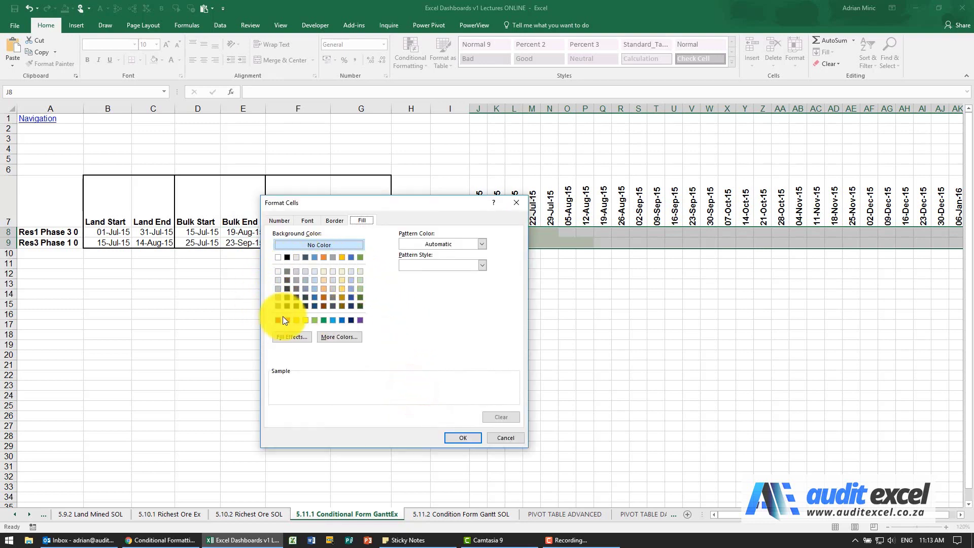
pyautogui.moveTo(336, 208); pyautogui.dragTo(330, 260)
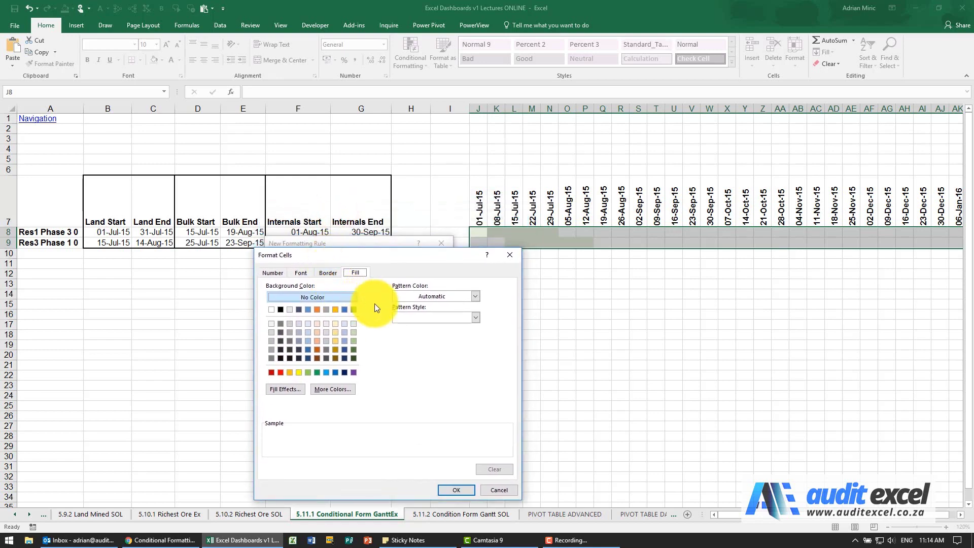
pyautogui.click(476, 318)
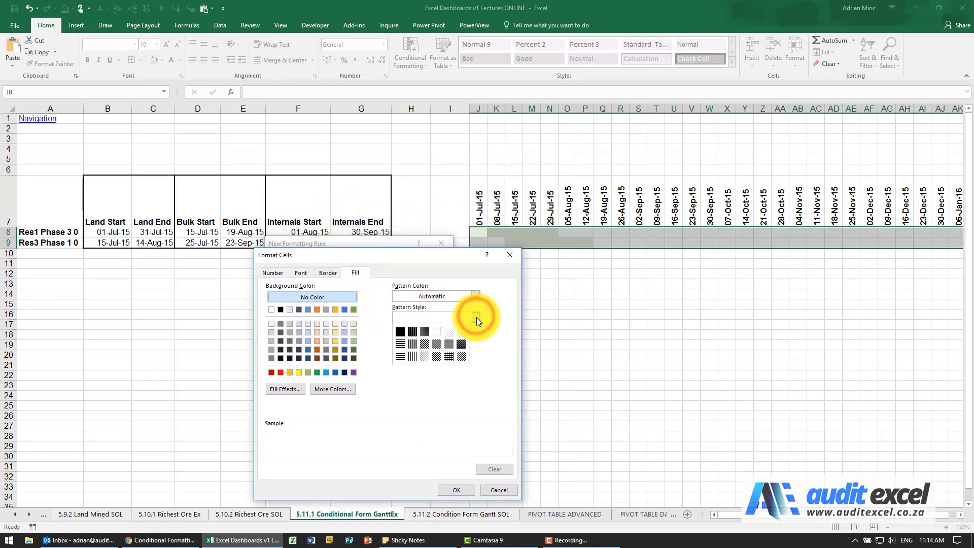
pyautogui.click(400, 355)
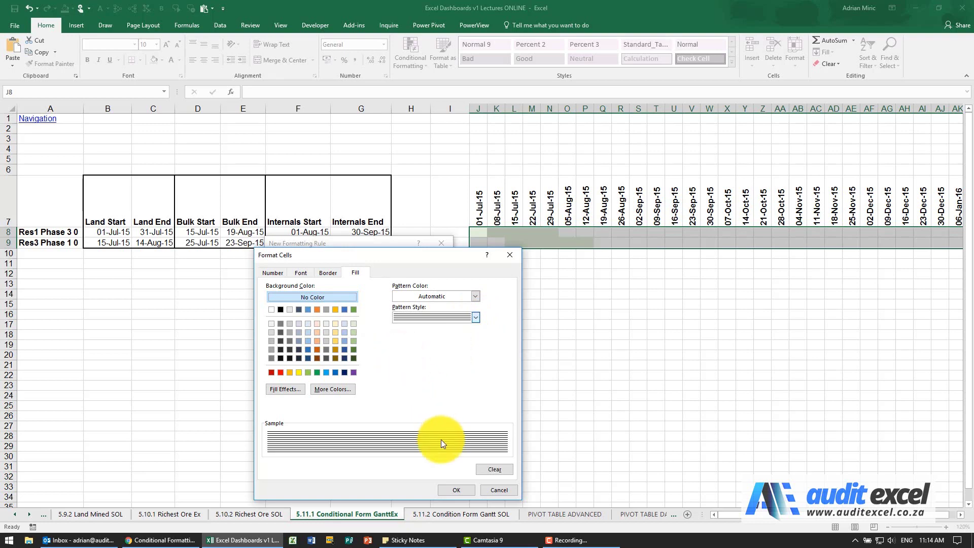
pyautogui.click(456, 489)
pyautogui.click(395, 414)
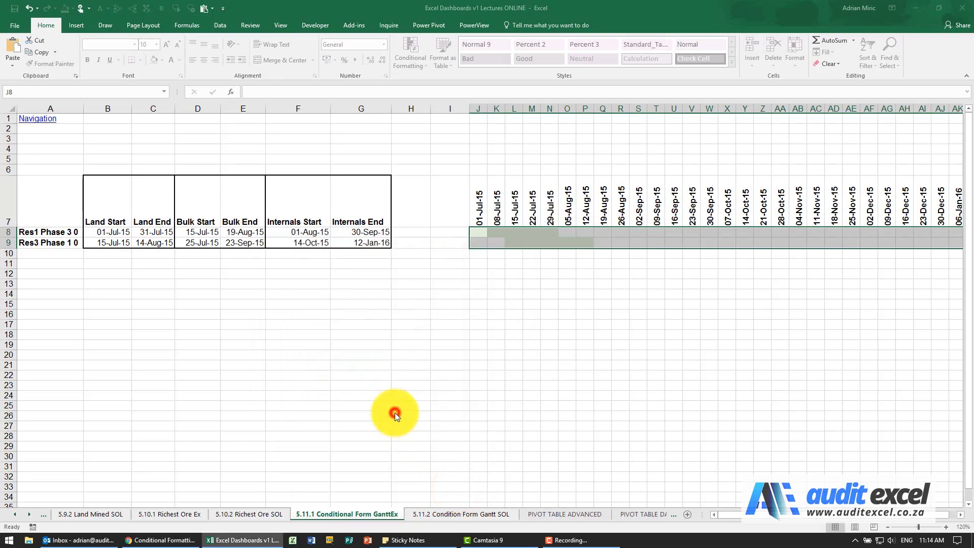
pyautogui.click(516, 261)
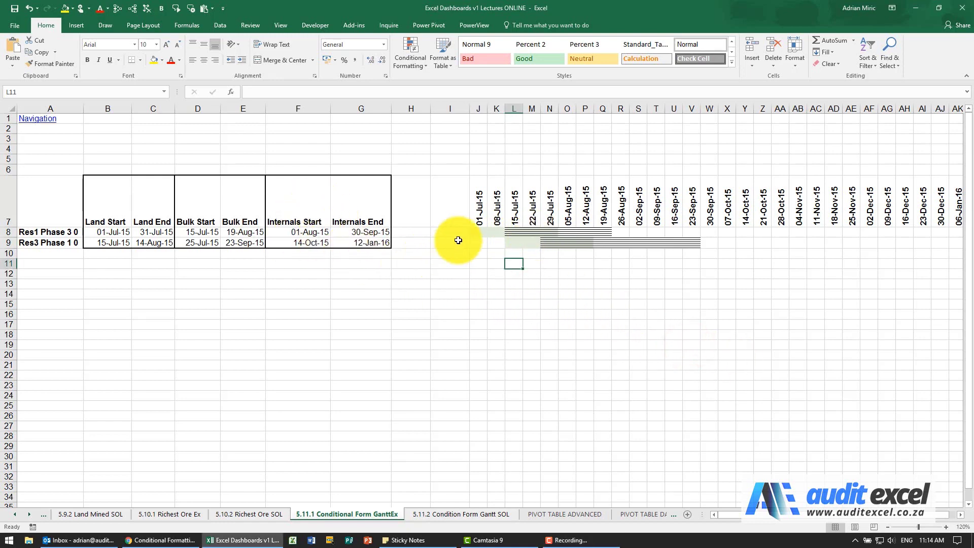
# Start another formula-based conditional formatting rule on the timeline cells J8:AL9 for the Internals phase
pyautogui.click(475, 232)
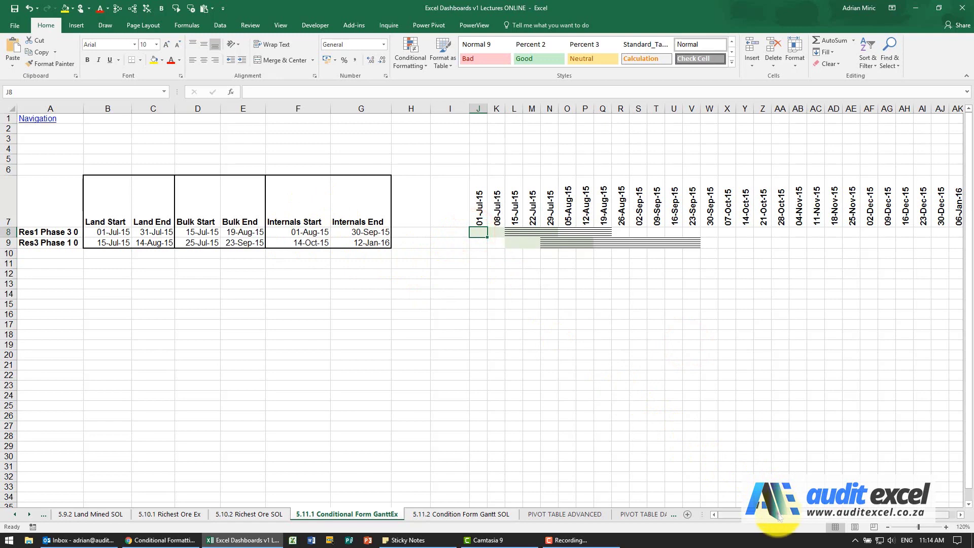
pyautogui.hscroll(1, 874, 327)
pyautogui.keyDown('shift'); pyautogui.click(909, 242); pyautogui.keyUp('shift')
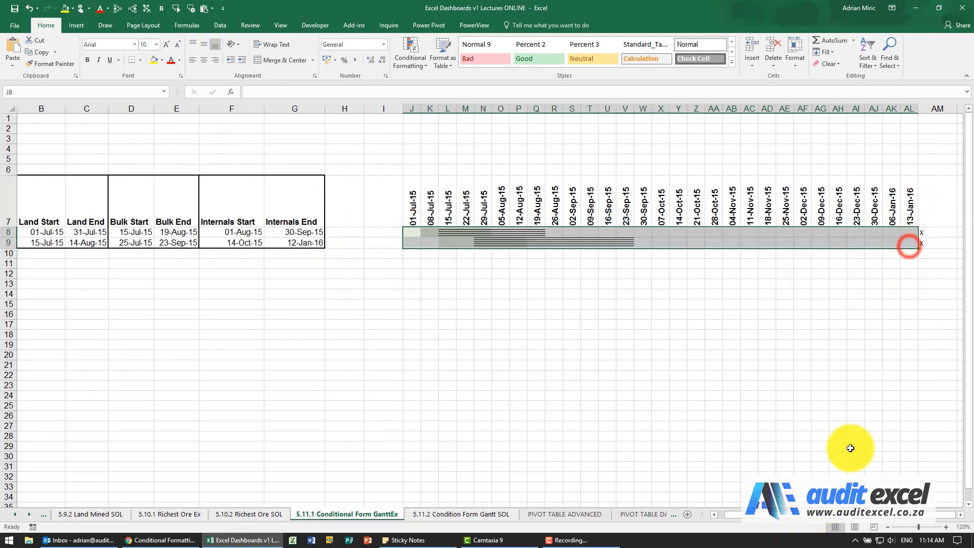
pyautogui.hscroll(-1, 775, 520)
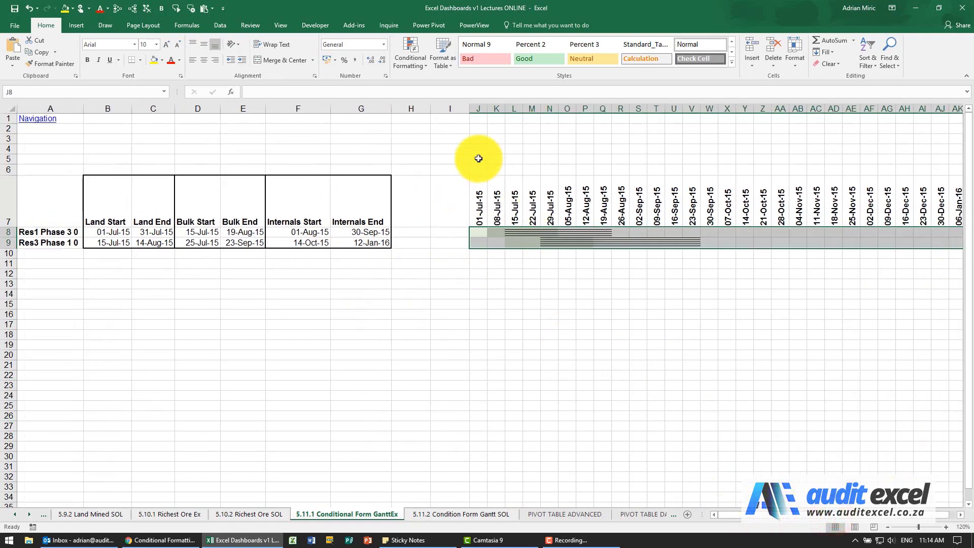
pyautogui.click(410, 62)
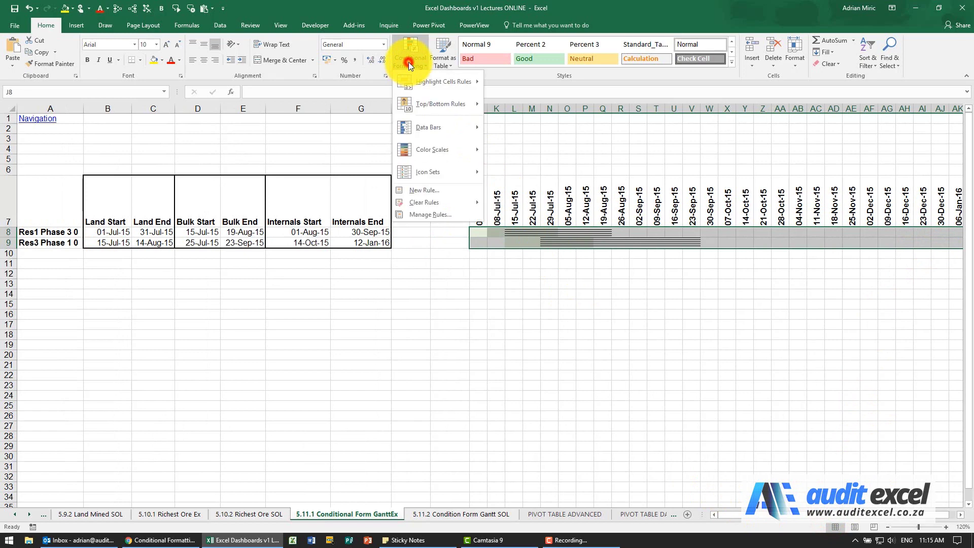
pyautogui.click(437, 189)
pyautogui.click(360, 306)
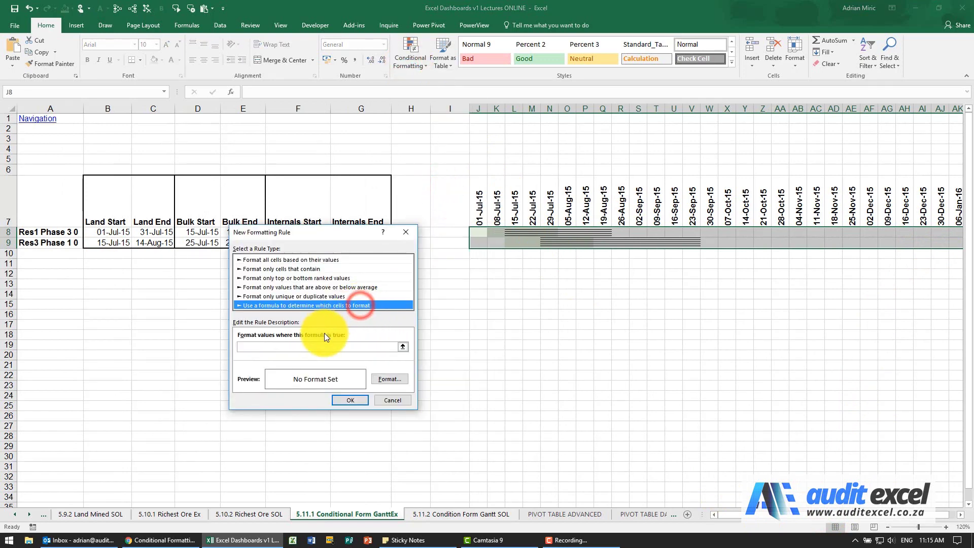
# Begin the Internals rule's AND formula with the start-date condition J$7>=$F8, fixing the header row and the Internals Start column
pyautogui.click(320, 347)
pyautogui.write('=and($J$7')
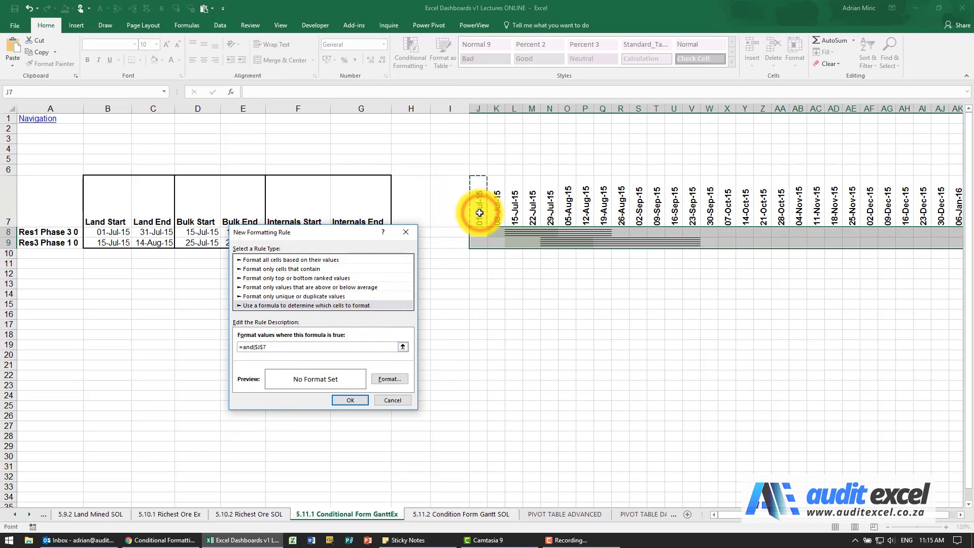
pyautogui.press('F4')
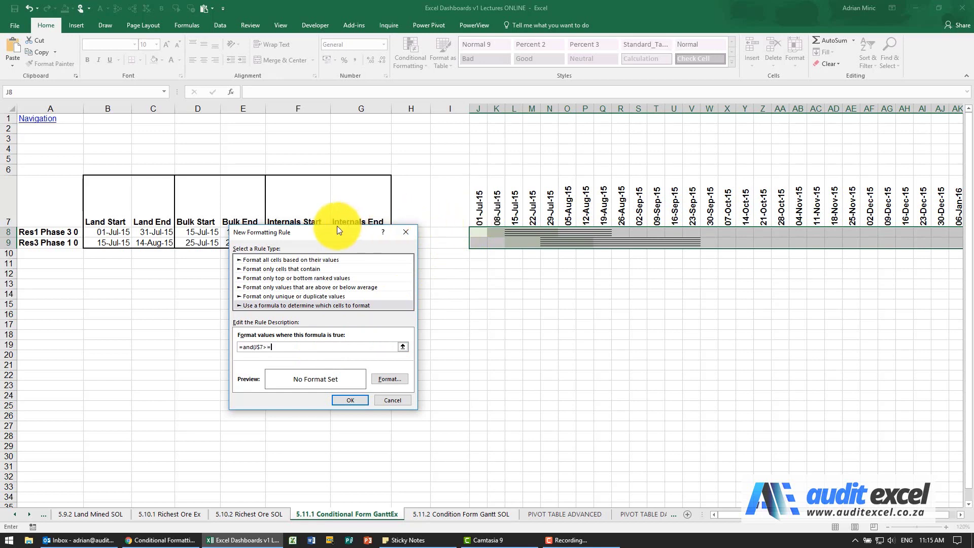
pyautogui.click(315, 232)
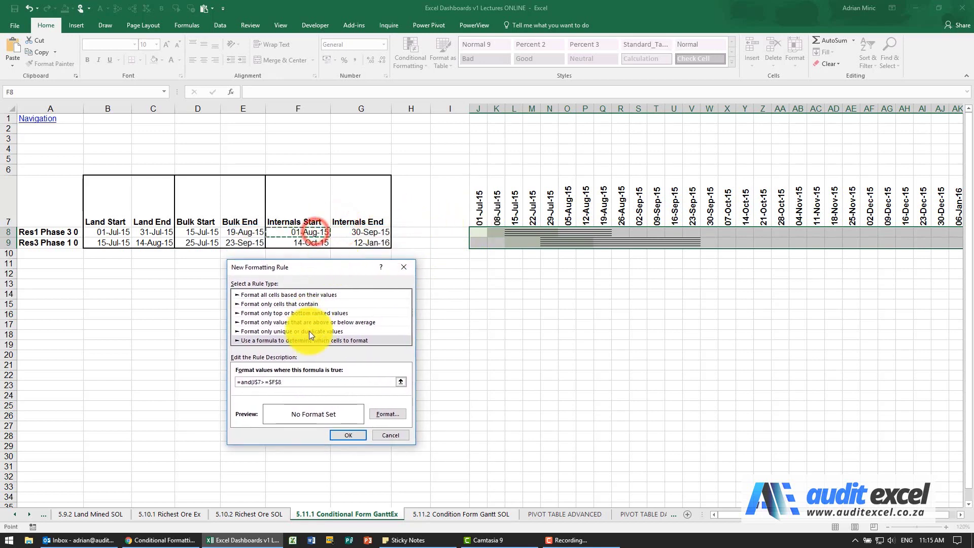
pyautogui.press('F4')
pyautogui.press('F4')
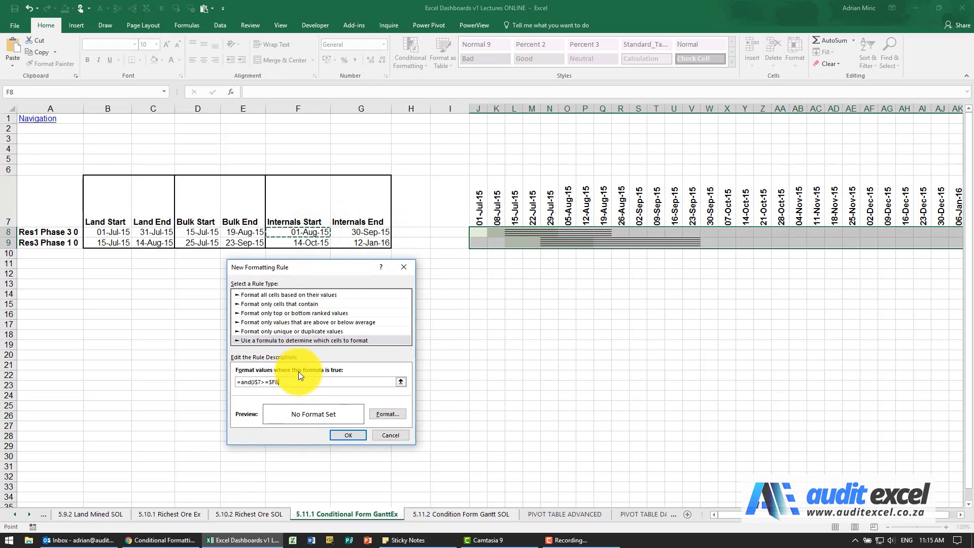
# Add the end-date condition J$7<=$G8 and close the Internals formula as =AND(J$7>=$F8,J$7<=$G8)
pyautogui.write(',')
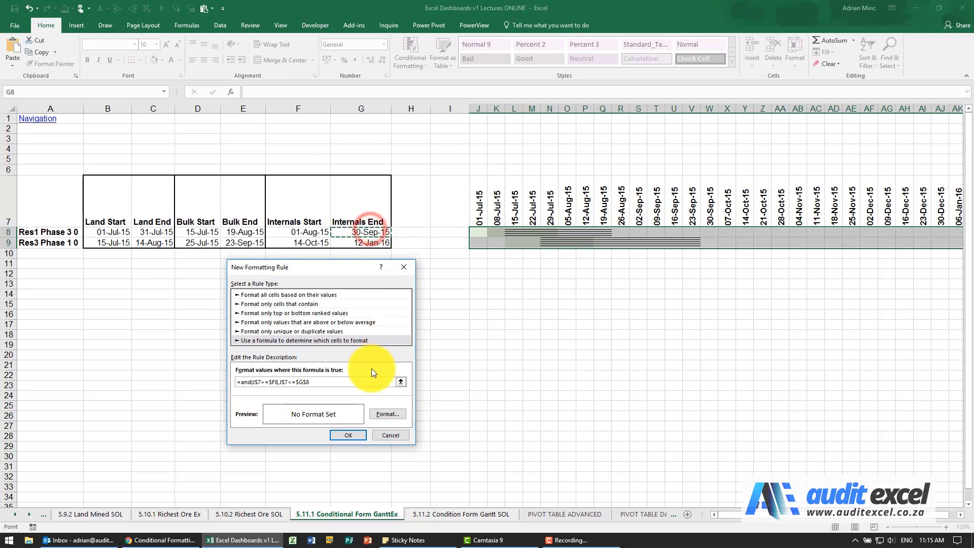
pyautogui.press('F4')
pyautogui.press('F4')
pyautogui.write(')')
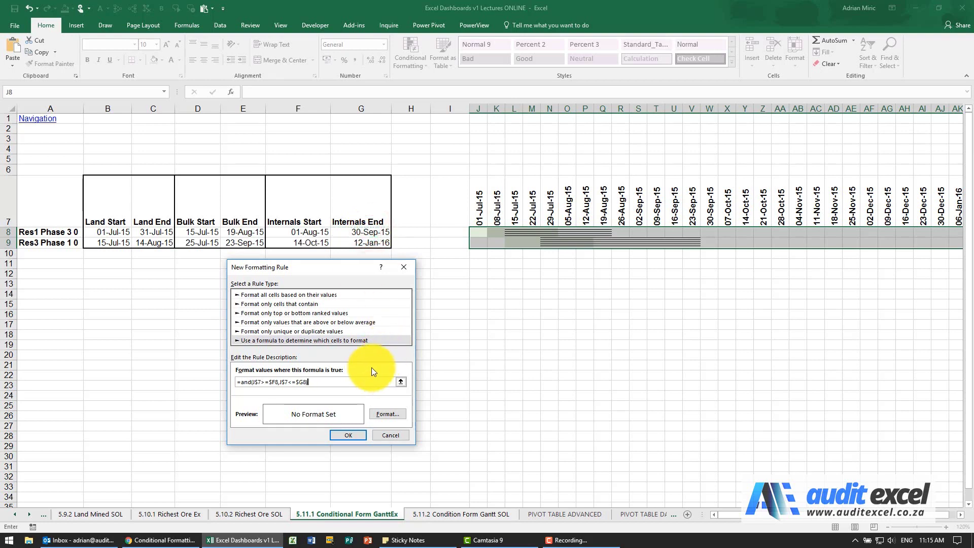
# Give the Internals rule a red border on all four sides of the cell and apply it to the timeline
pyautogui.click(383, 415)
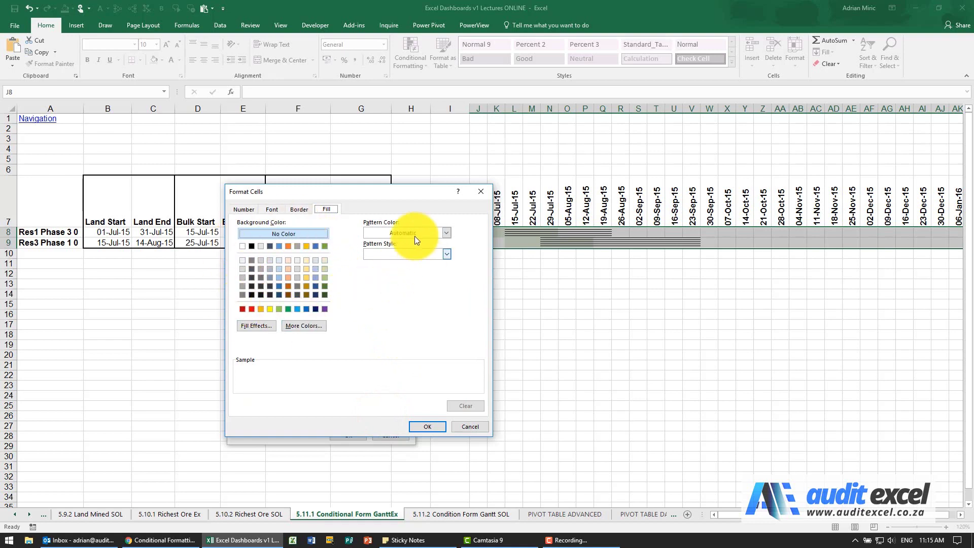
pyautogui.click(297, 210)
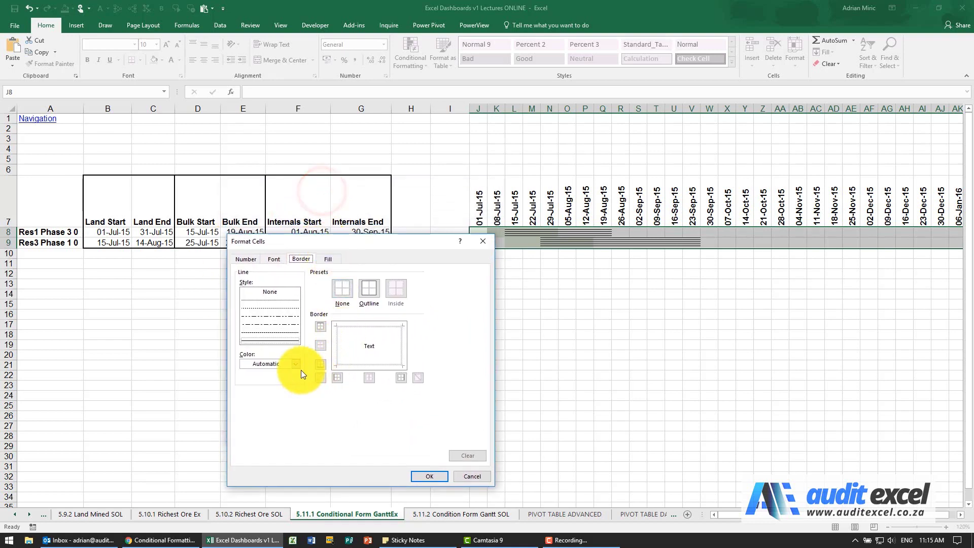
pyautogui.click(297, 365)
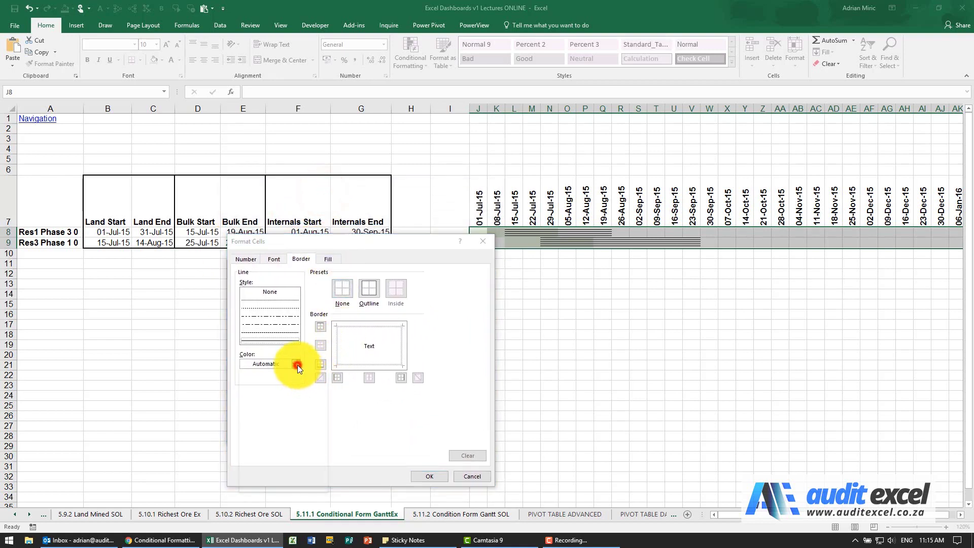
pyautogui.click(252, 453)
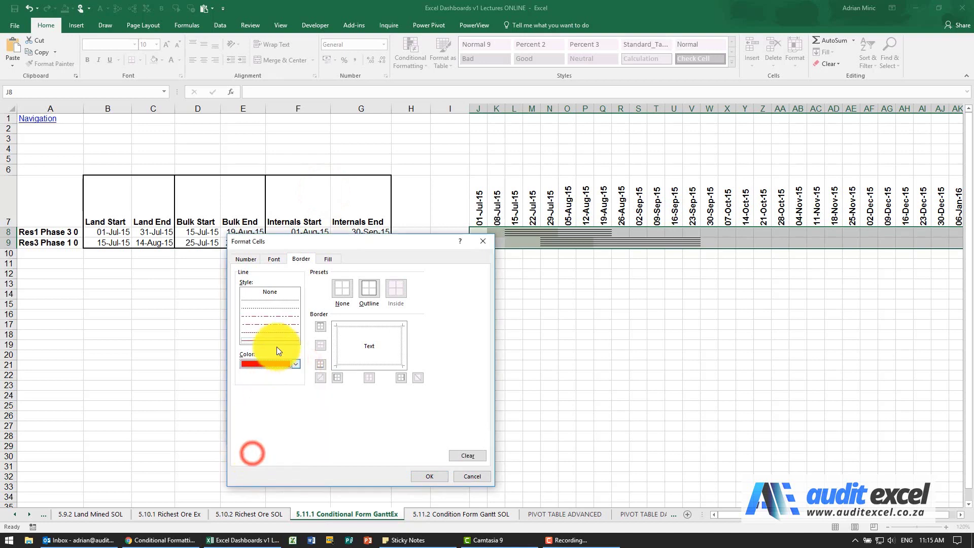
pyautogui.click(338, 342)
pyautogui.click(352, 327)
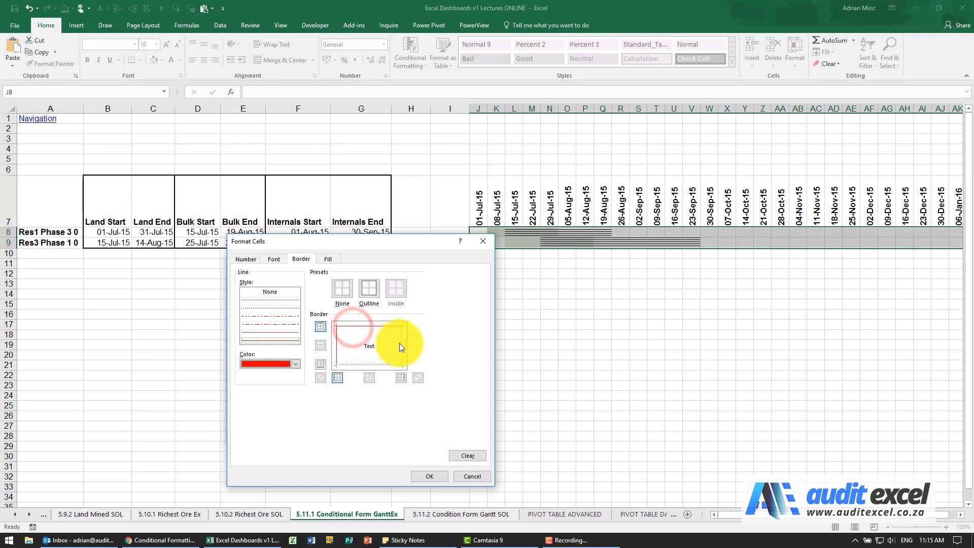
pyautogui.click(401, 344)
pyautogui.click(387, 364)
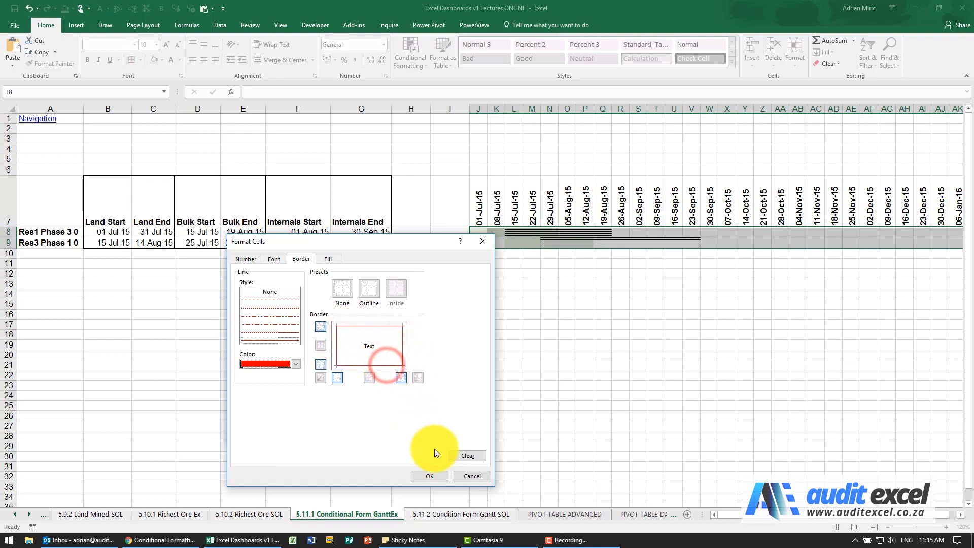
pyautogui.click(432, 476)
pyautogui.click(361, 435)
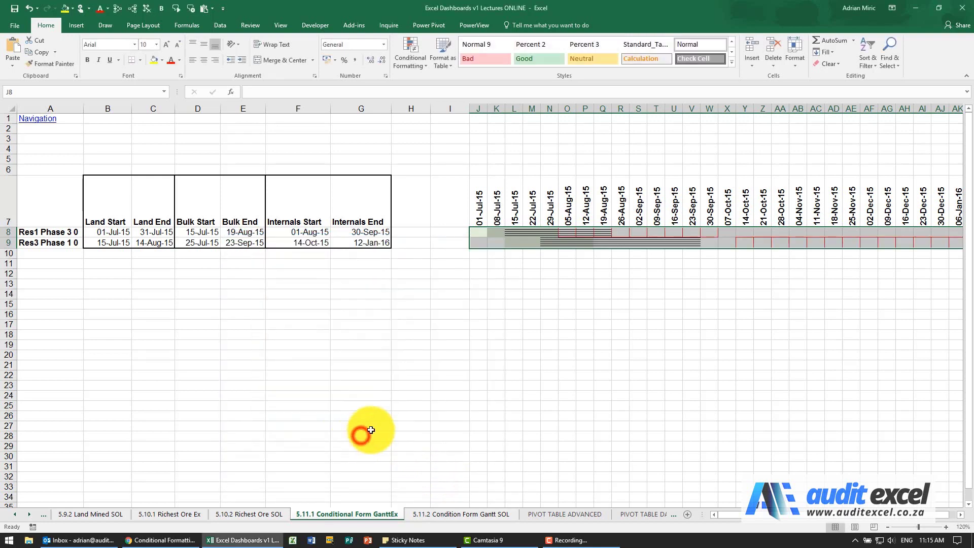
pyautogui.click(692, 282)
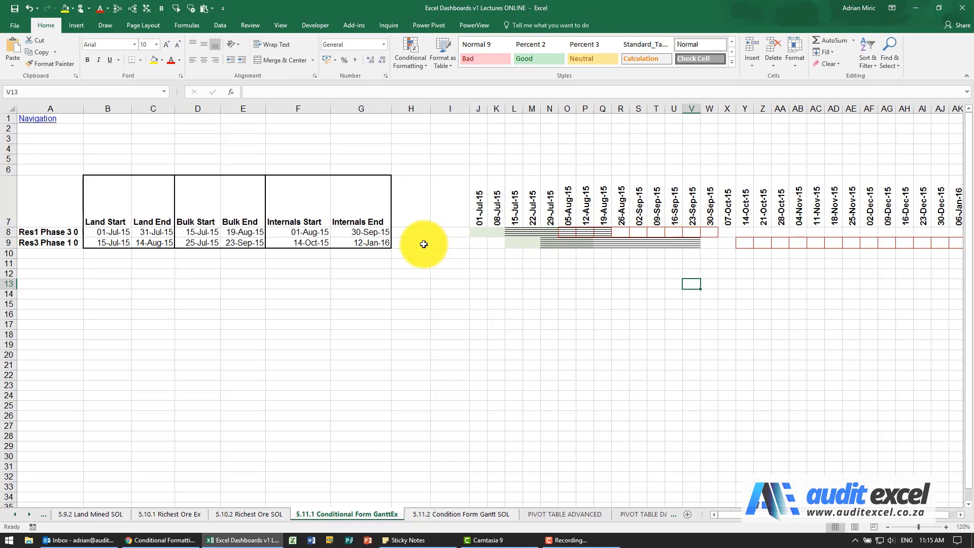
# Change the Internals Start date of Res1 Phase 3 to 5 jul 2015
pyautogui.click(309, 233)
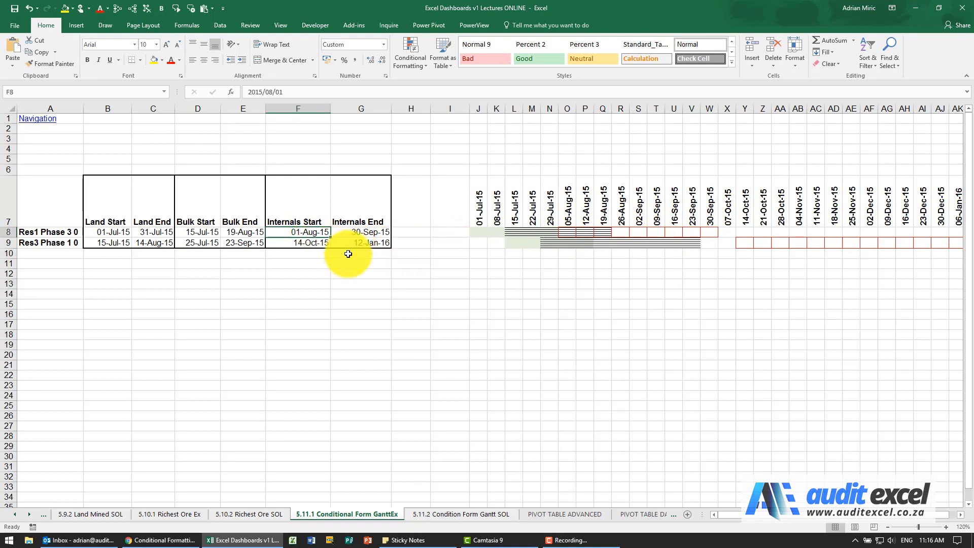
pyautogui.write('5 jul 20')
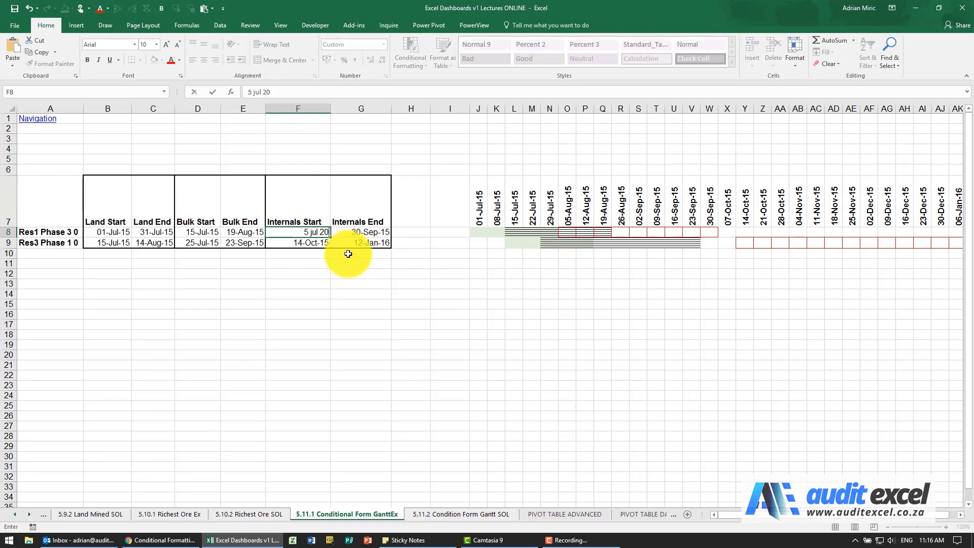
pyautogui.write('15')
pyautogui.press('Return')
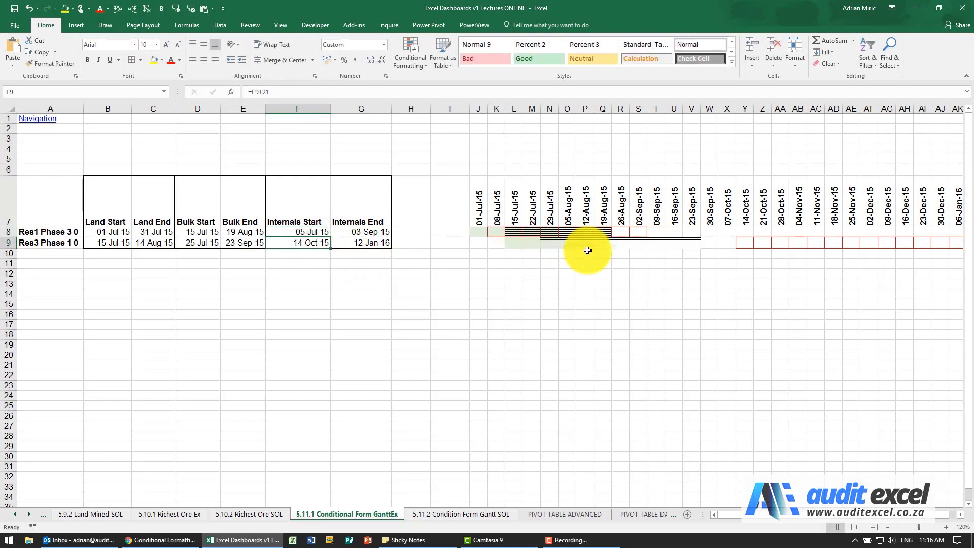